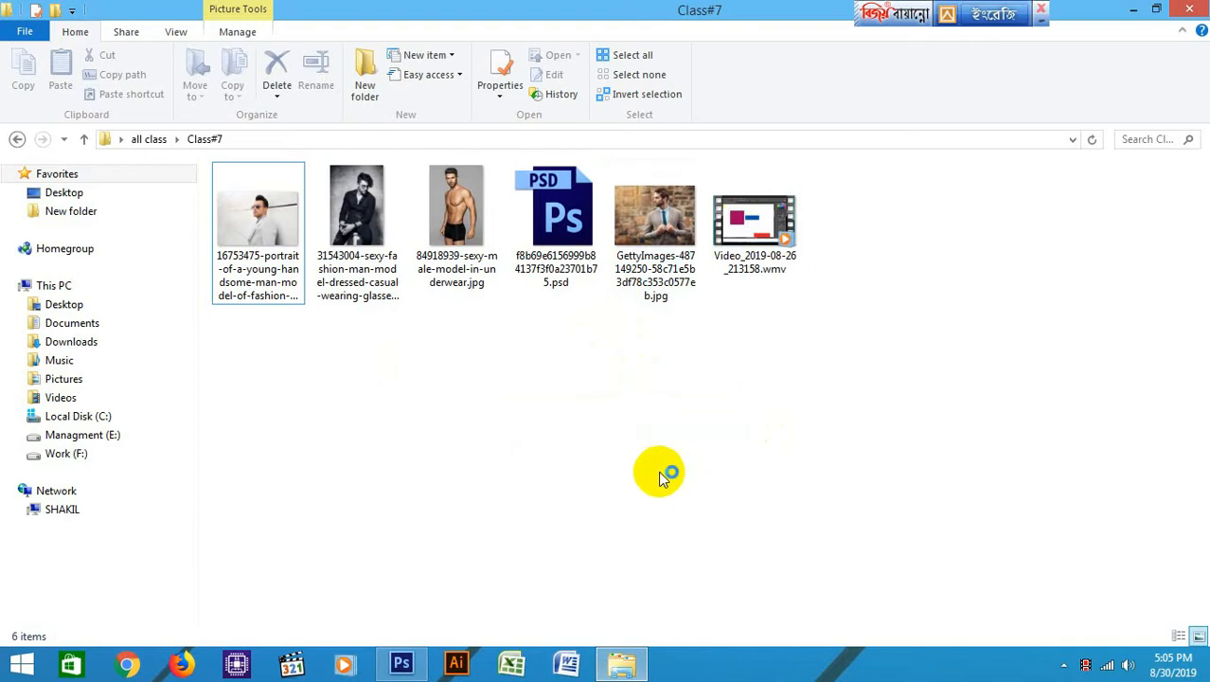
Switch to Photoshop, activate the Move tool and show the sunglasses portrait at 100% around the head and shoulders
left_click(402, 663)
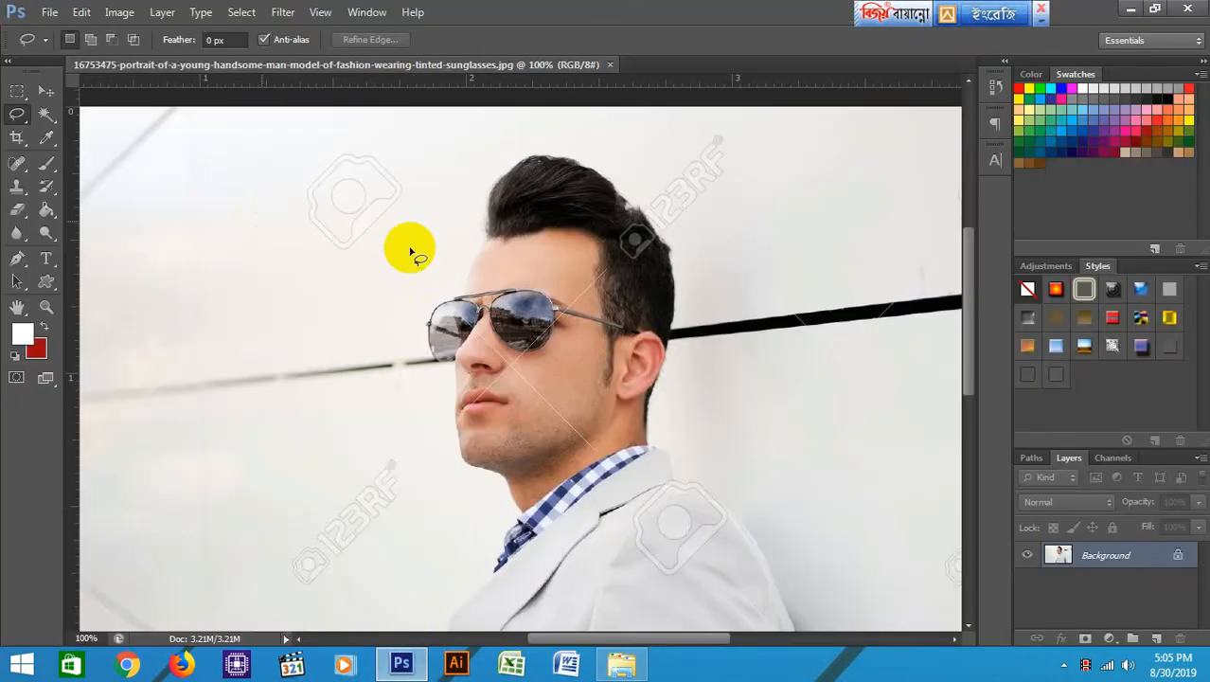
scroll(349, 274, "down", 3)
key("ctrl+minus")
key("ctrl+minus")
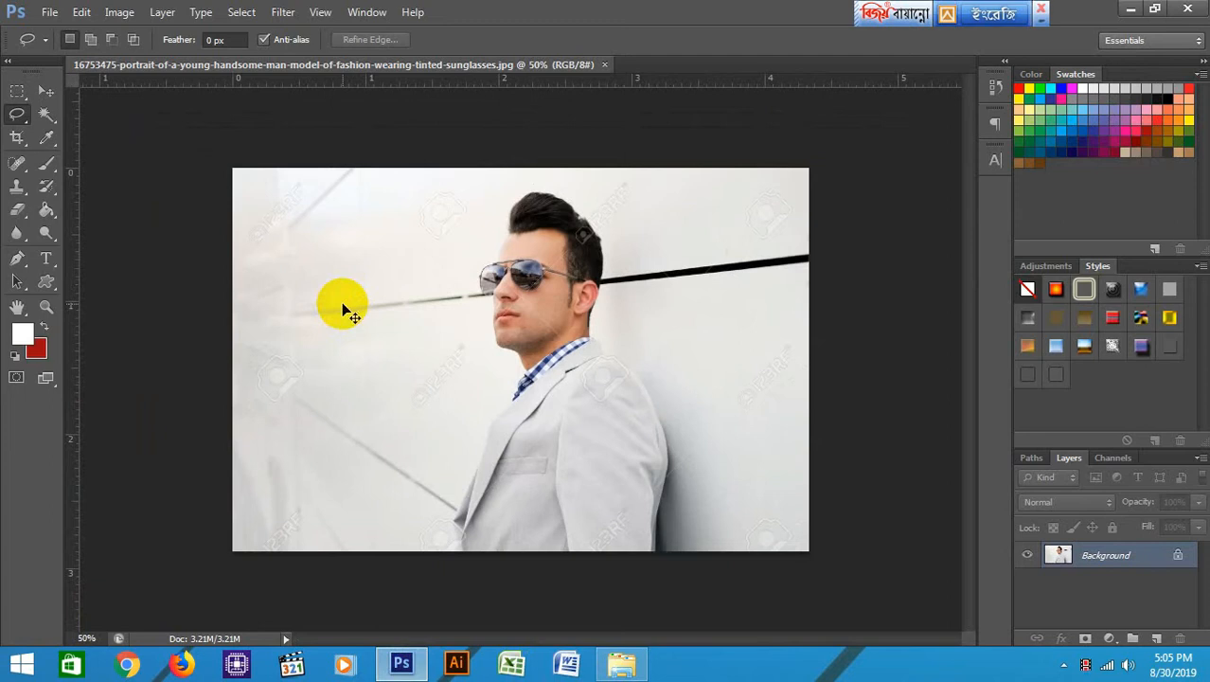
key("ctrl+plus")
key("ctrl+plus")
key("ctrl+minus")
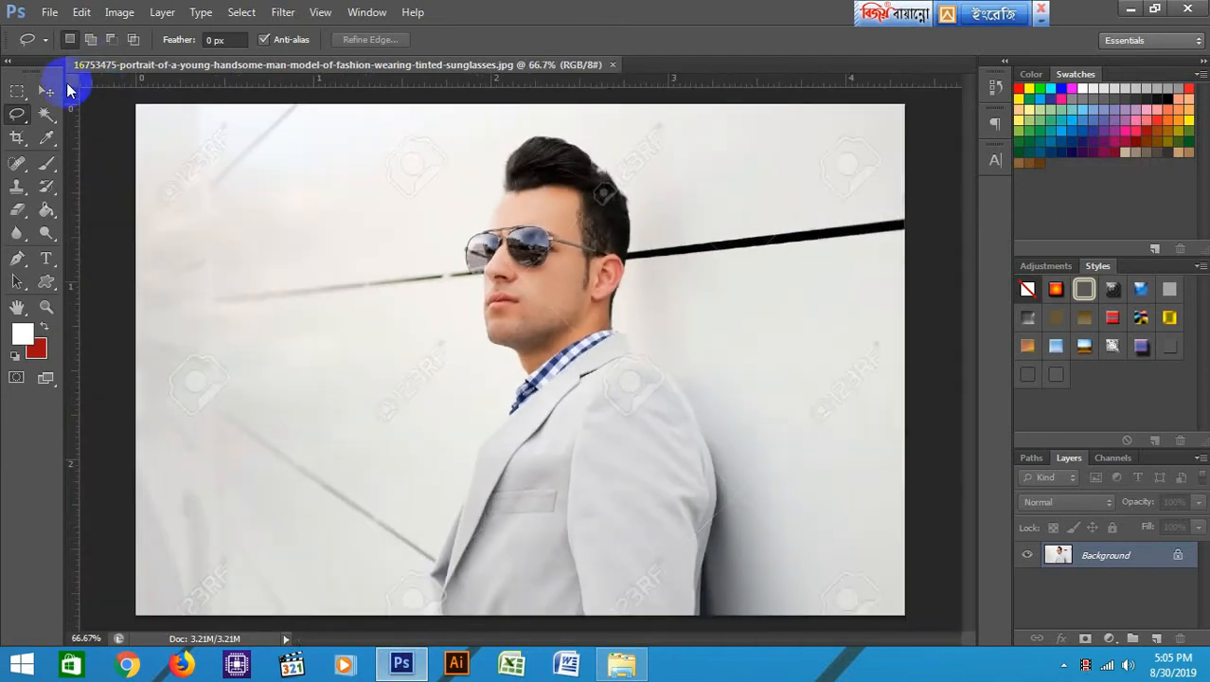
left_click(47, 91)
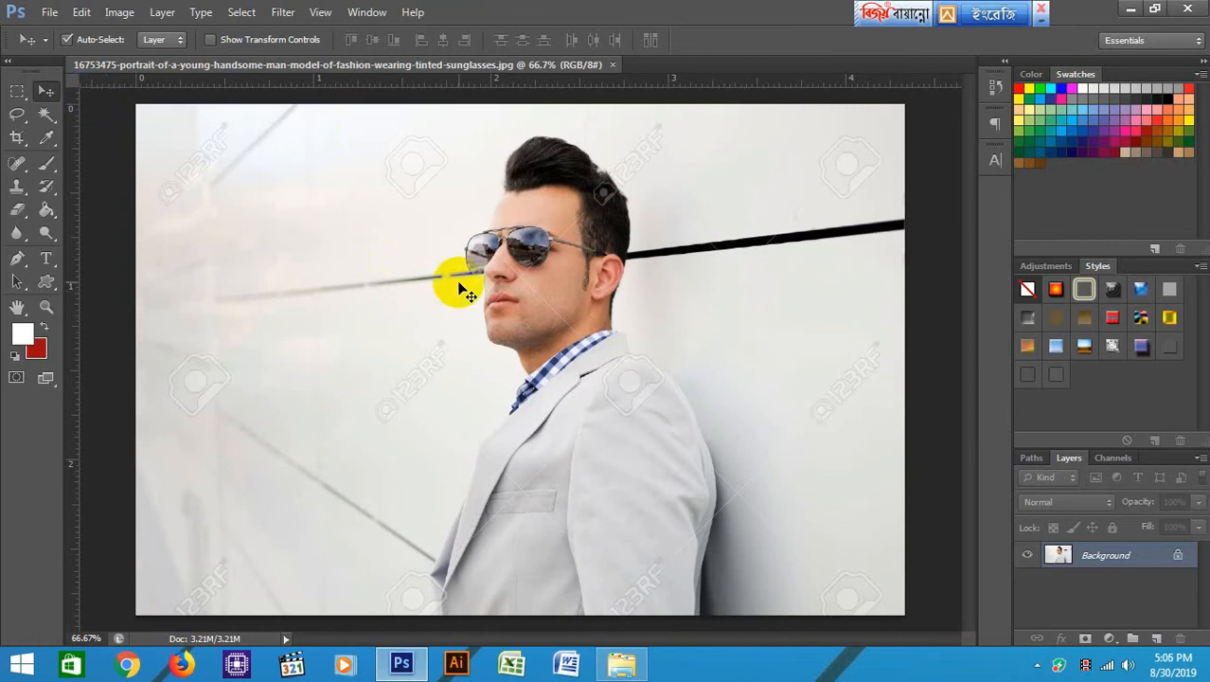
key("ctrl+plus")
left_click_drag(462, 322, 458, 469)
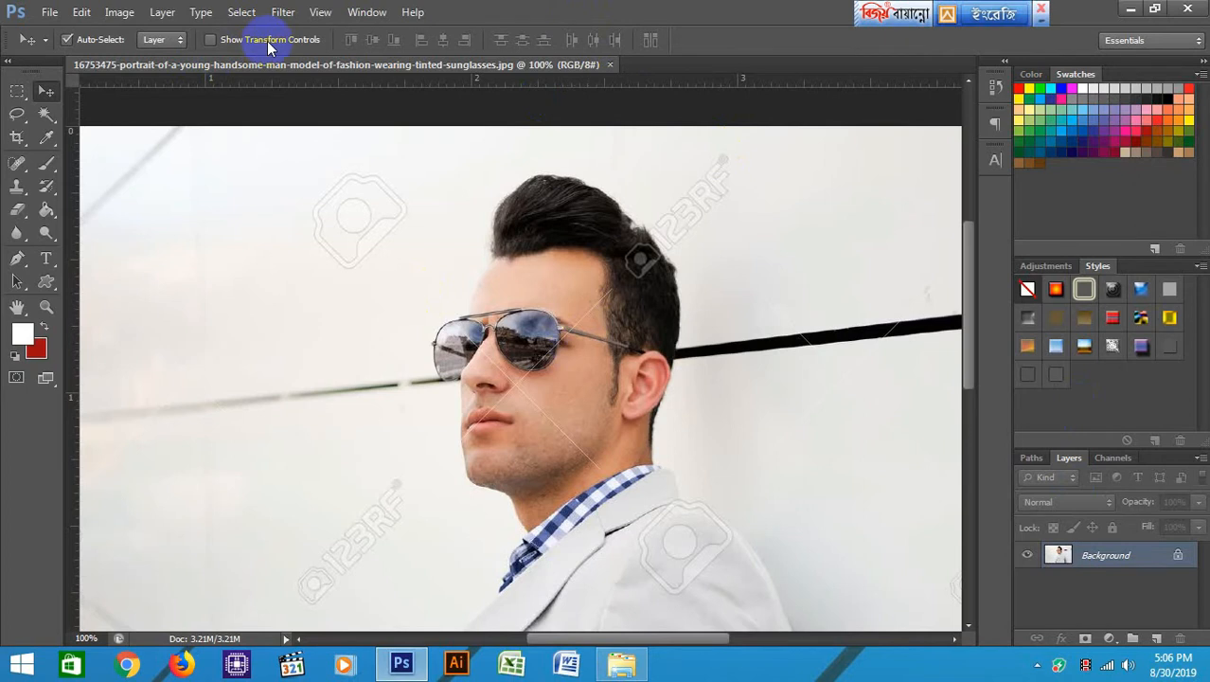
Add a Brightness/Contrast adjustment layer above the portrait with Brightness set to -71, and close its settings
left_click(115, 13)
mouse_move(162, 13)
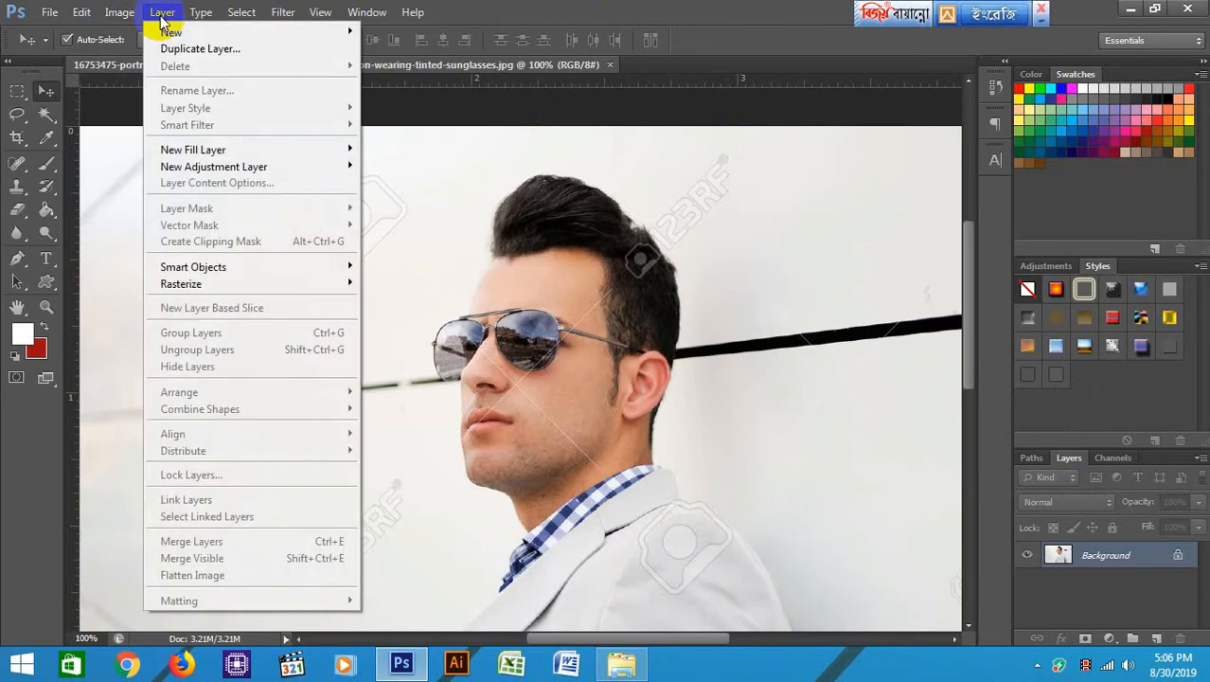
mouse_move(224, 174)
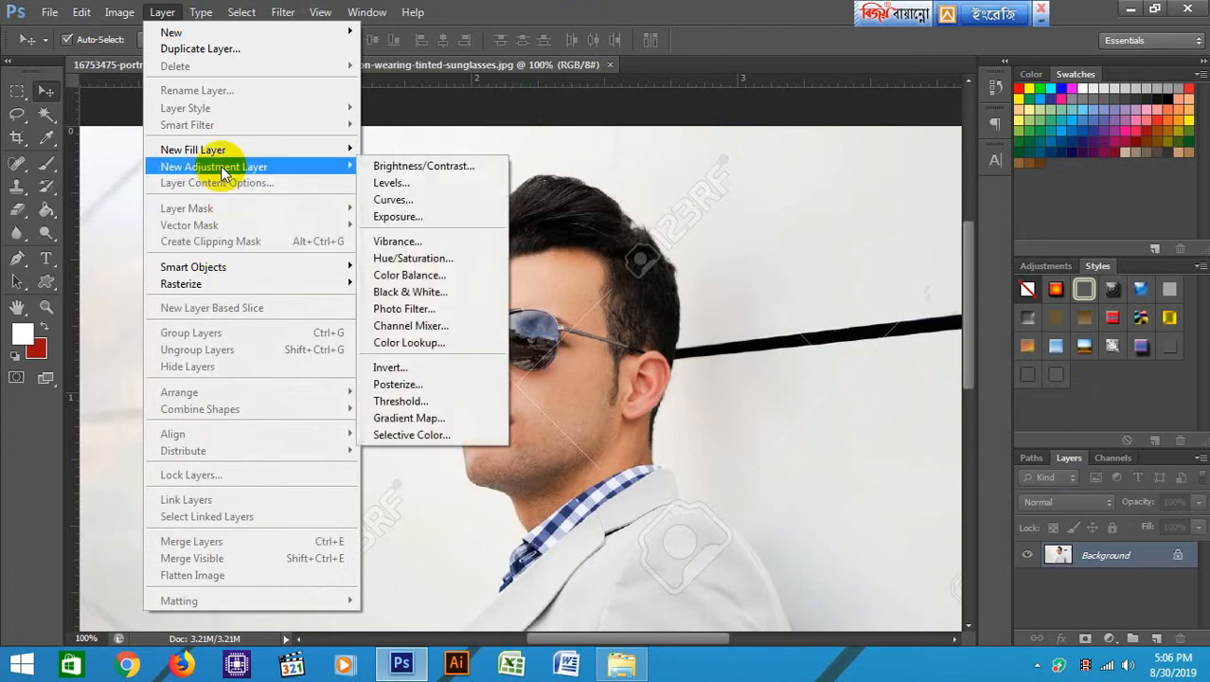
left_click(398, 166)
left_click(753, 208)
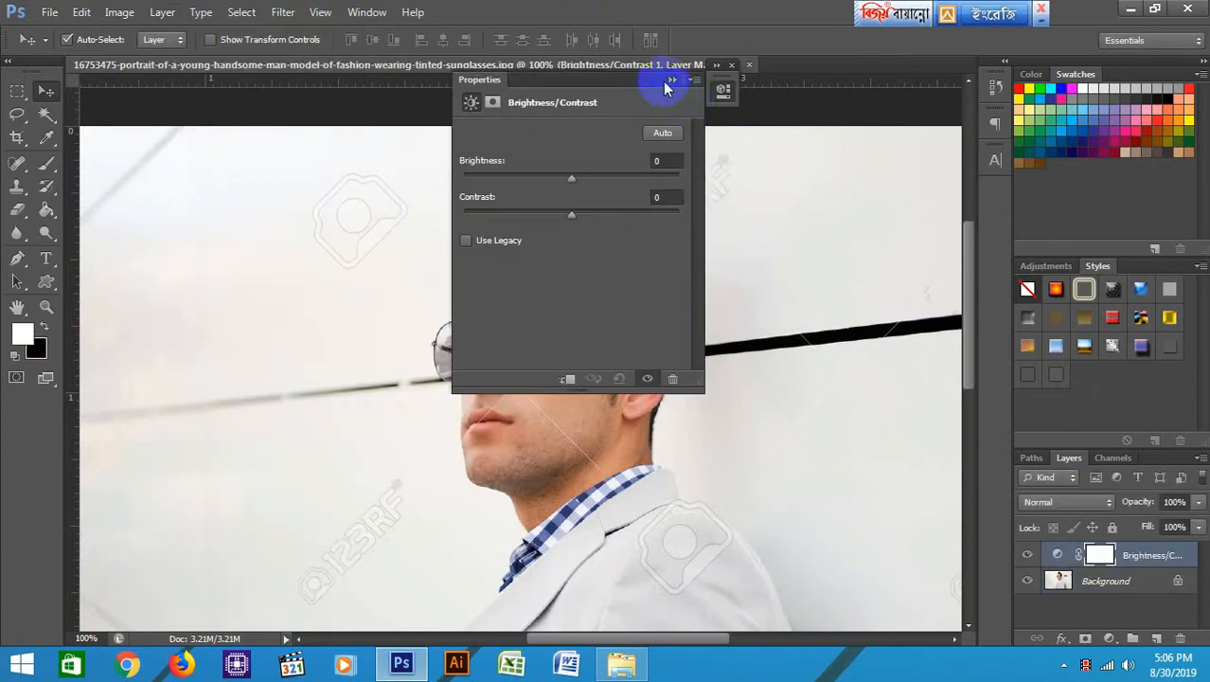
left_click_drag(724, 93, 810, 177)
left_click_drag(789, 227, 741, 235)
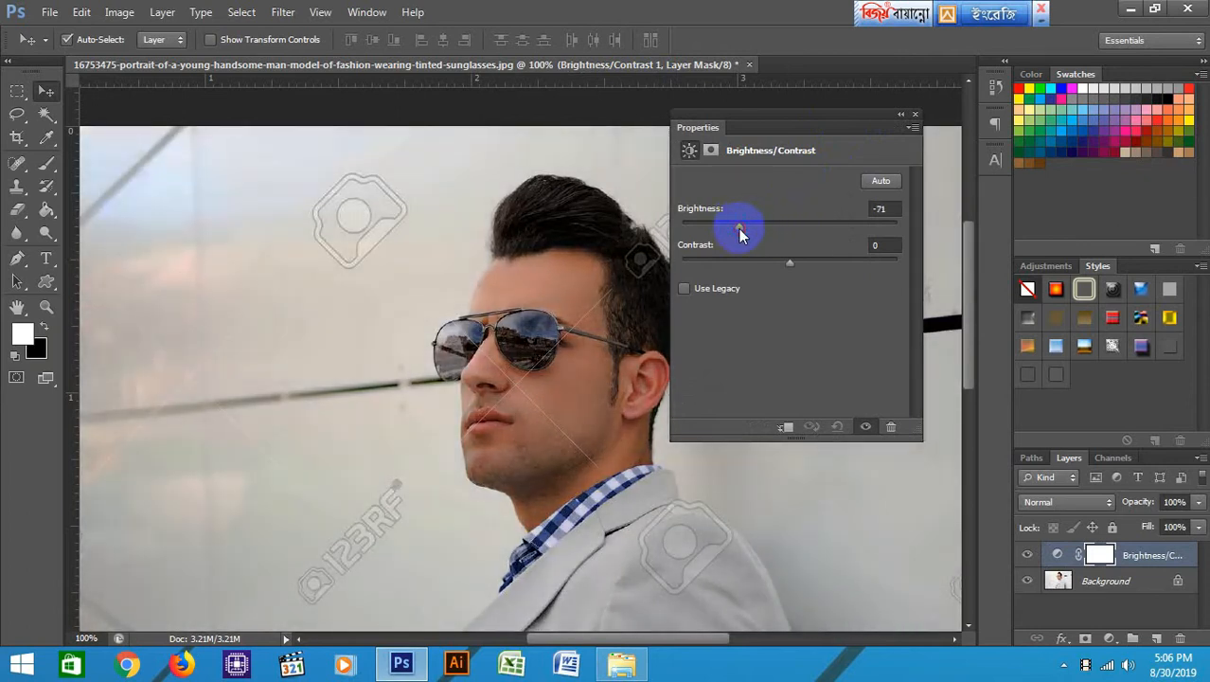
left_click(916, 114)
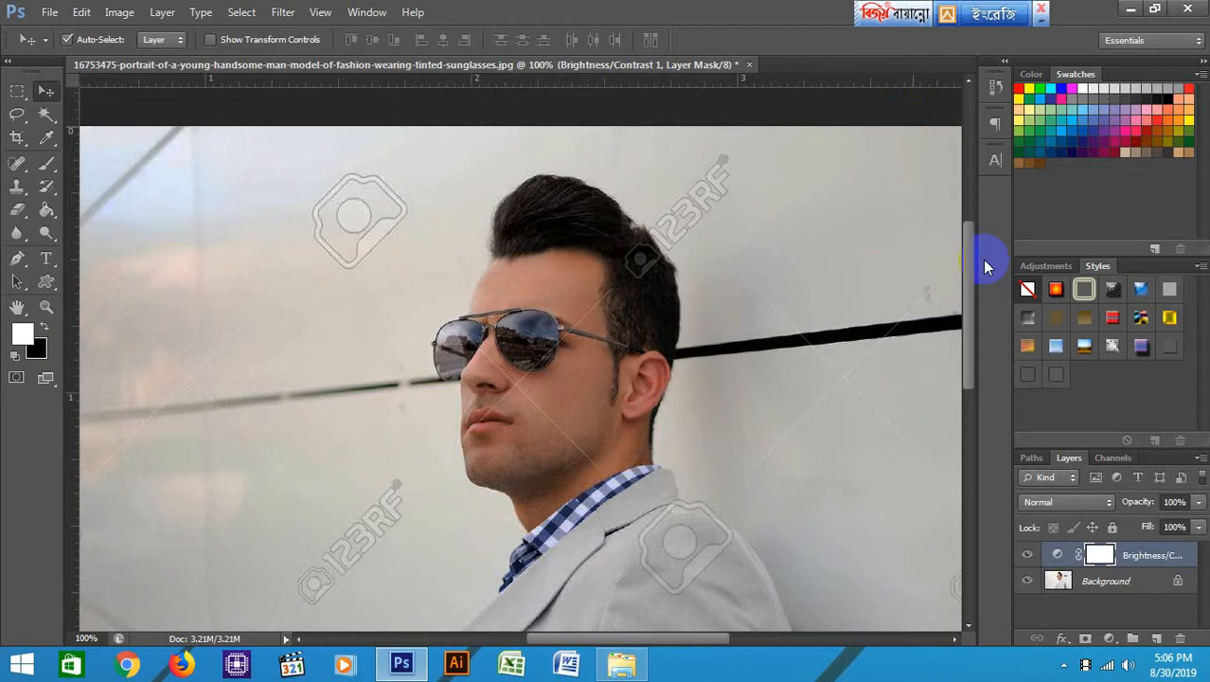
Compare the portrait with and without the Brightness/Contrast layer, keep that layer visible, and select the Background layer
left_click(1027, 555)
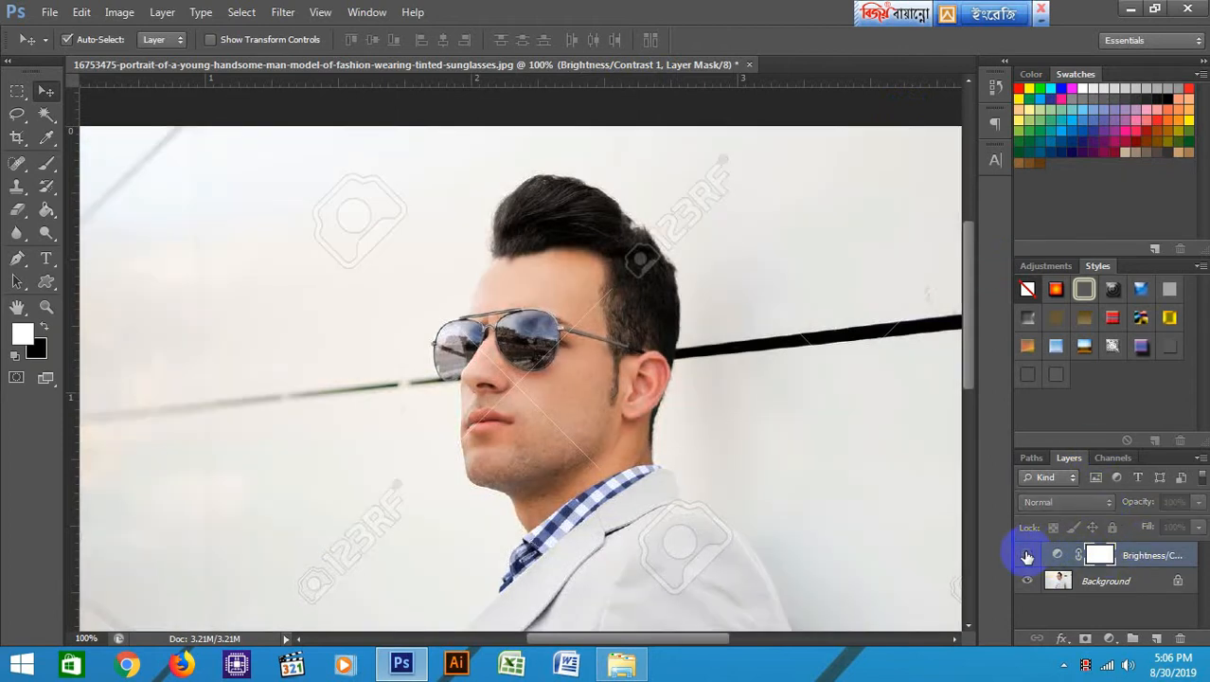
left_click(1028, 555)
left_click(1055, 579)
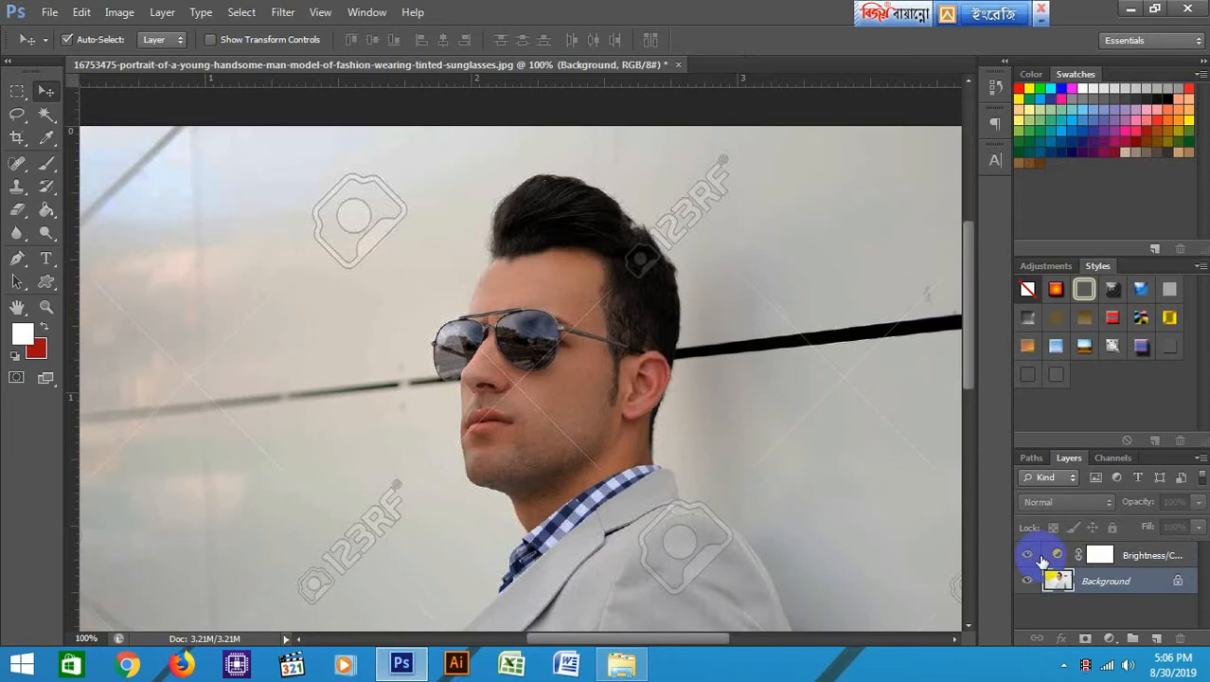
Look over the darkened portrait from the hair down to the jacket's lower edge and back up
scroll(701, 455, "down", 5)
scroll(695, 474, "down", 5)
scroll(699, 487, "up", 3)
scroll(696, 490, "up", 7)
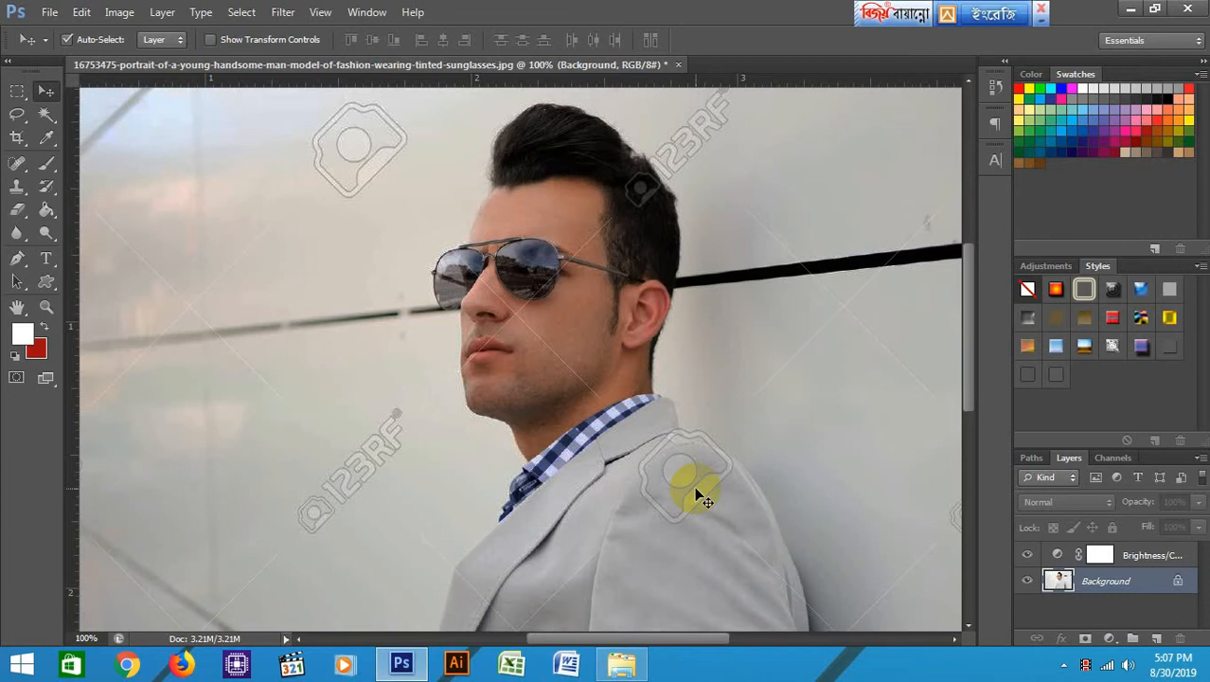
scroll(850, 407, "down", 3)
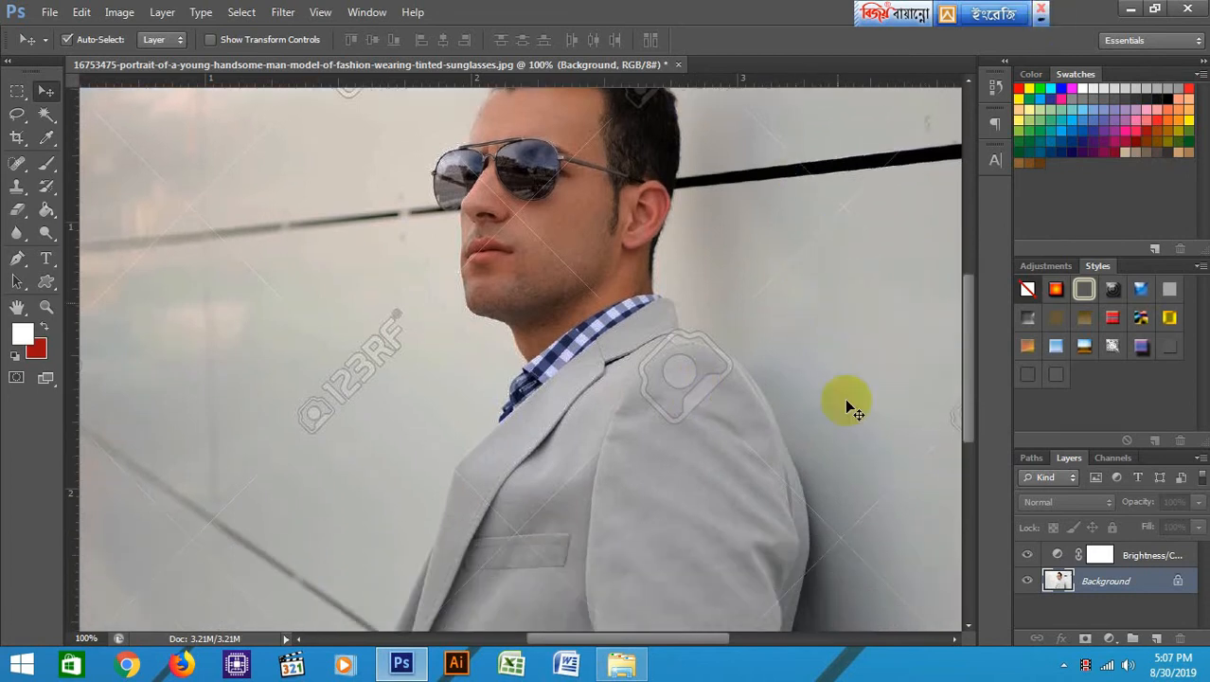
scroll(849, 407, "down", 6)
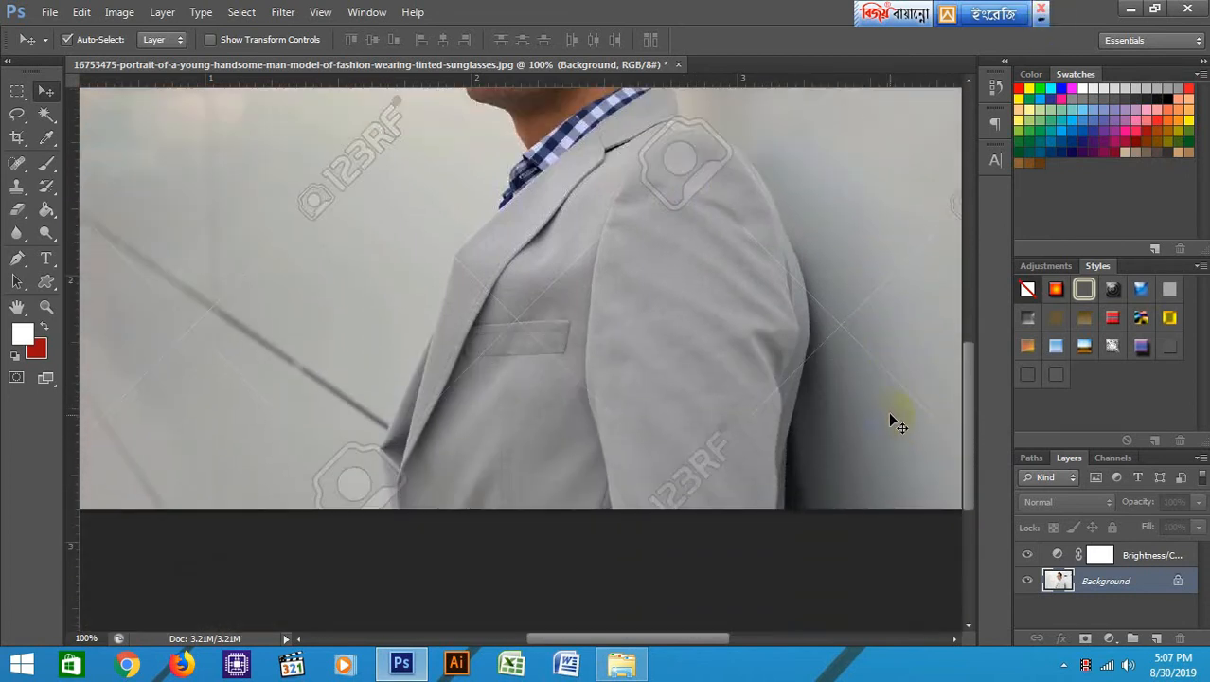
scroll(890, 416, "up", 10)
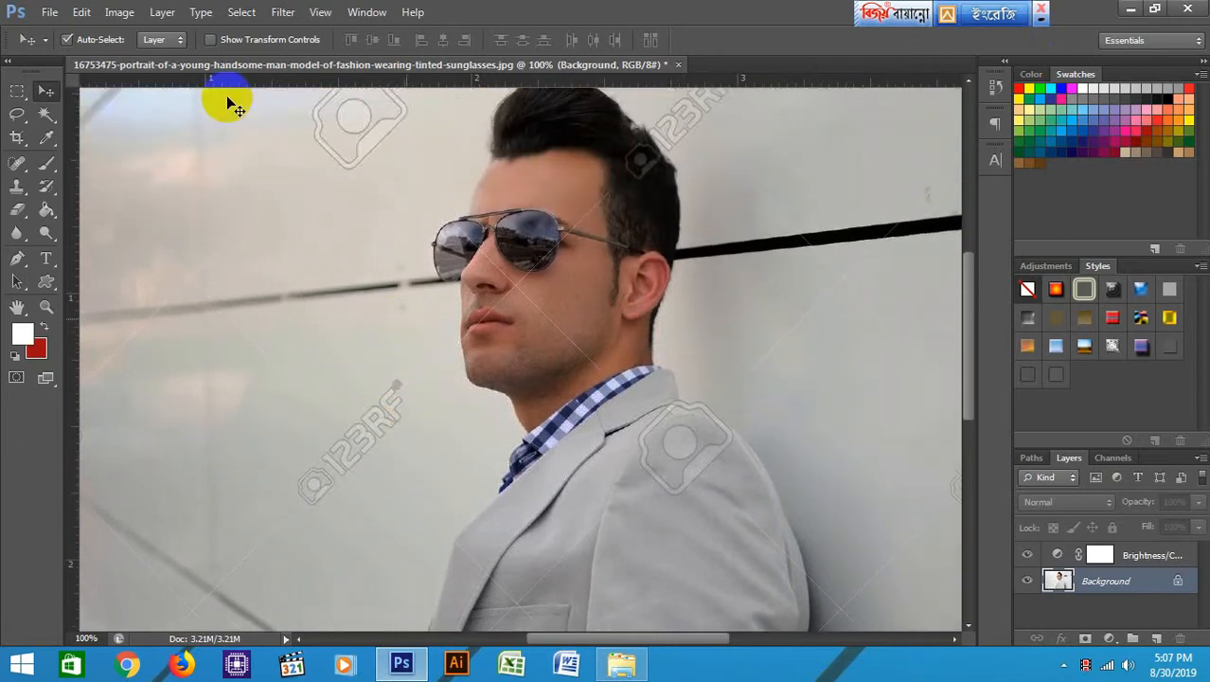
Activate the Lasso tool and set the zoom to 200% and 250% to view the man's jaw and collar
left_click(17, 114)
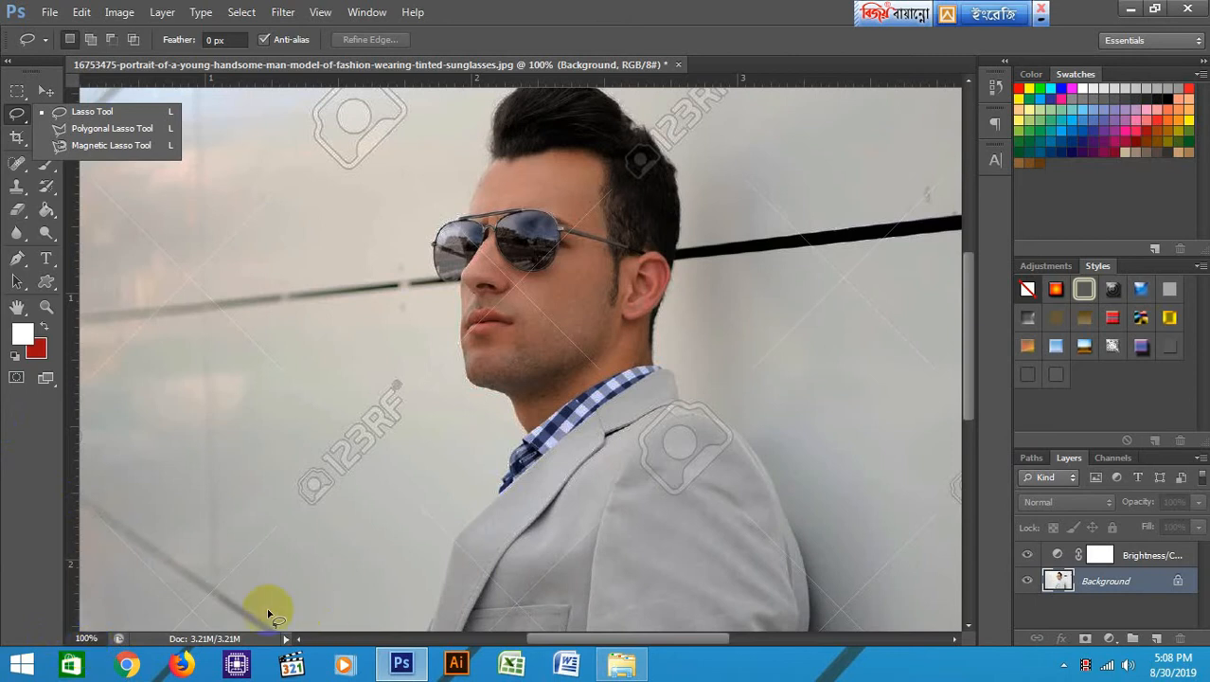
left_click(73, 637)
type("200")
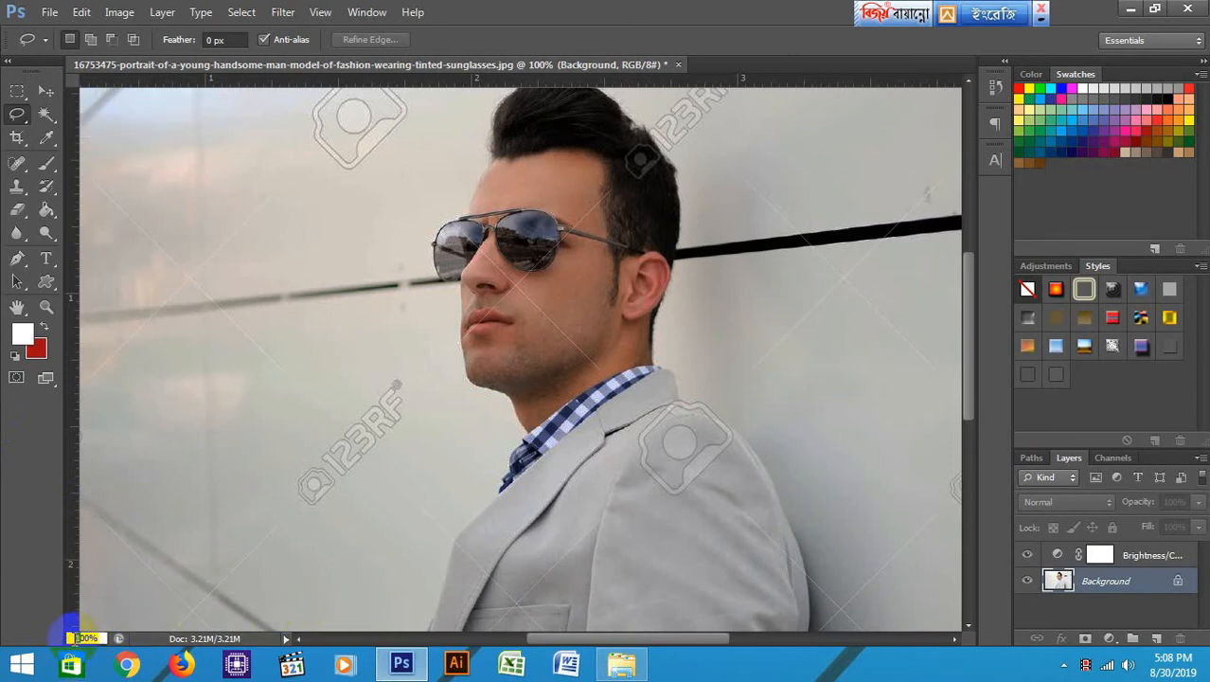
key("Return")
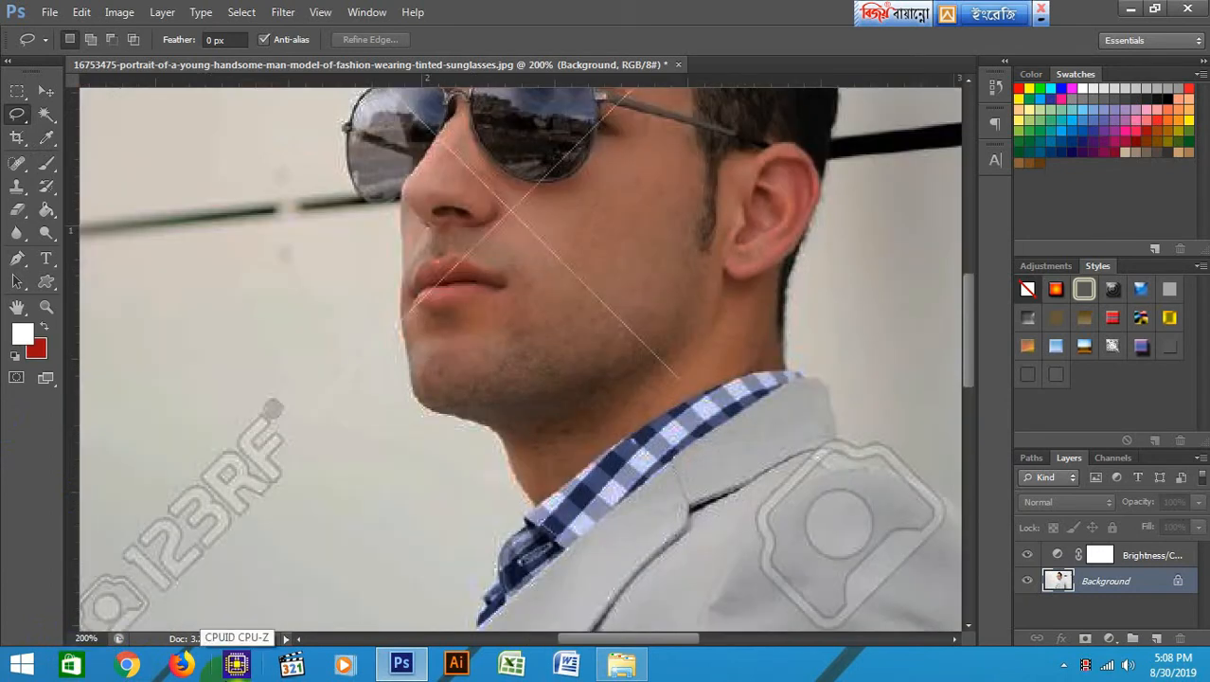
left_click(85, 638)
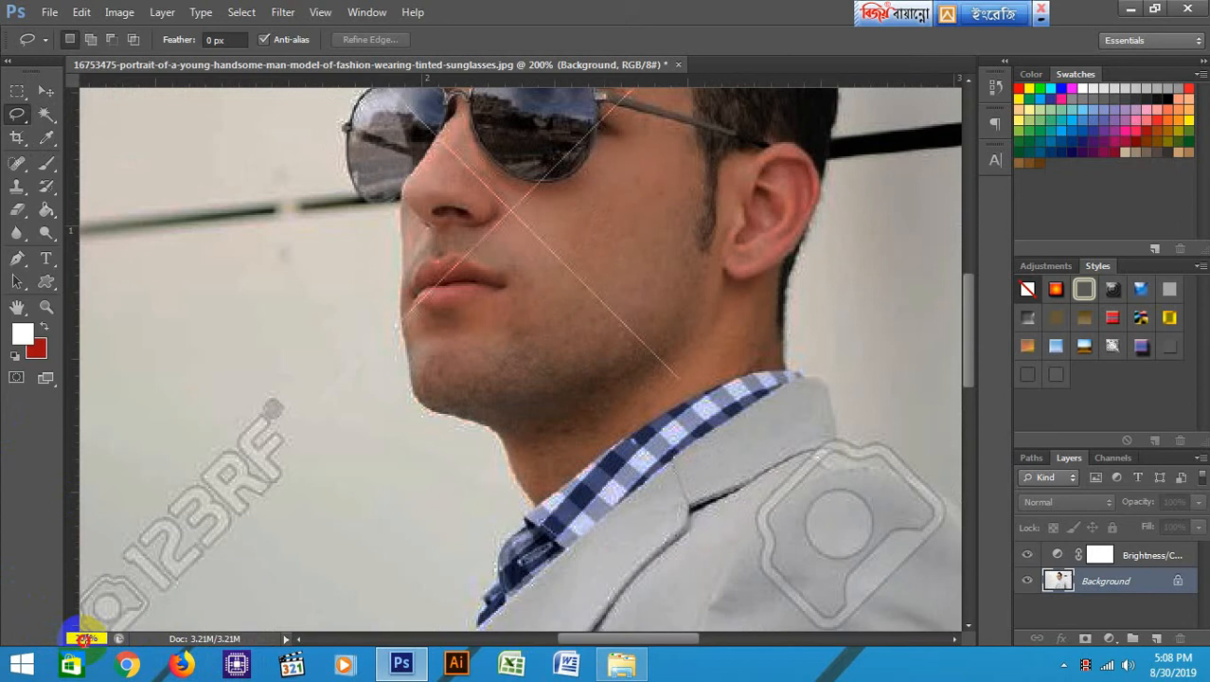
type("250")
key("Return")
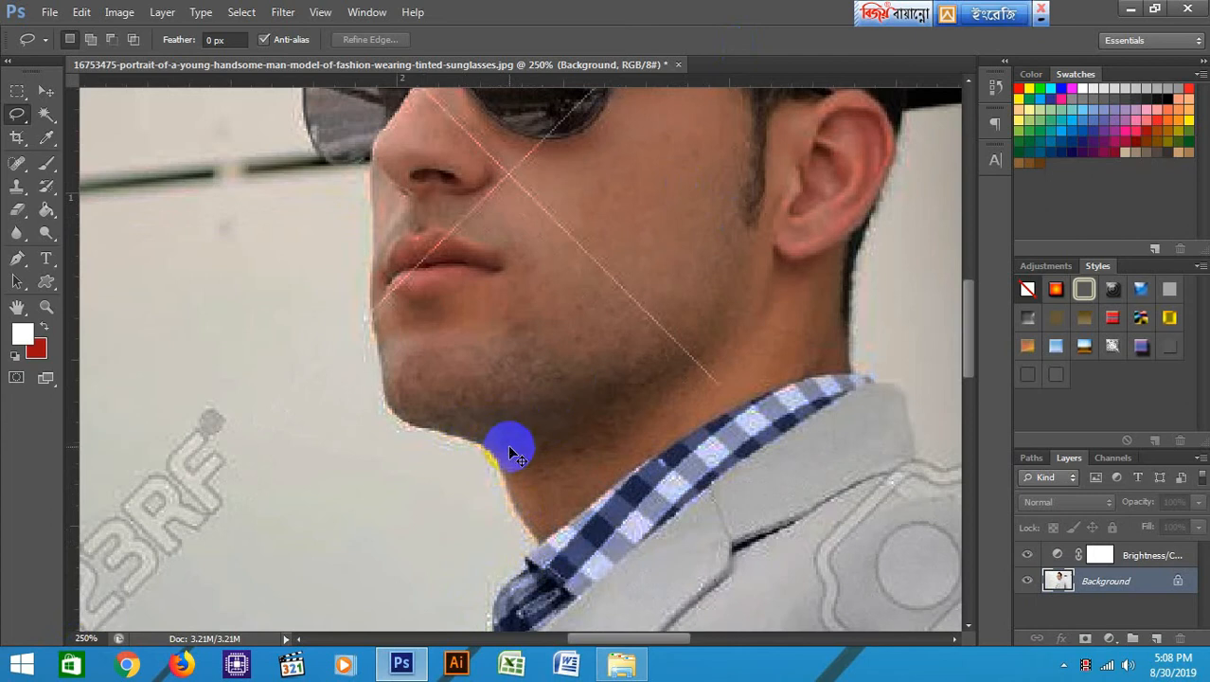
Examine the edge of the chin and neck at 500% magnification and return to a 100% view
key("ctrl+plus")
key("ctrl+plus")
key("ctrl+plus")
left_click_drag(530, 419, 563, 347)
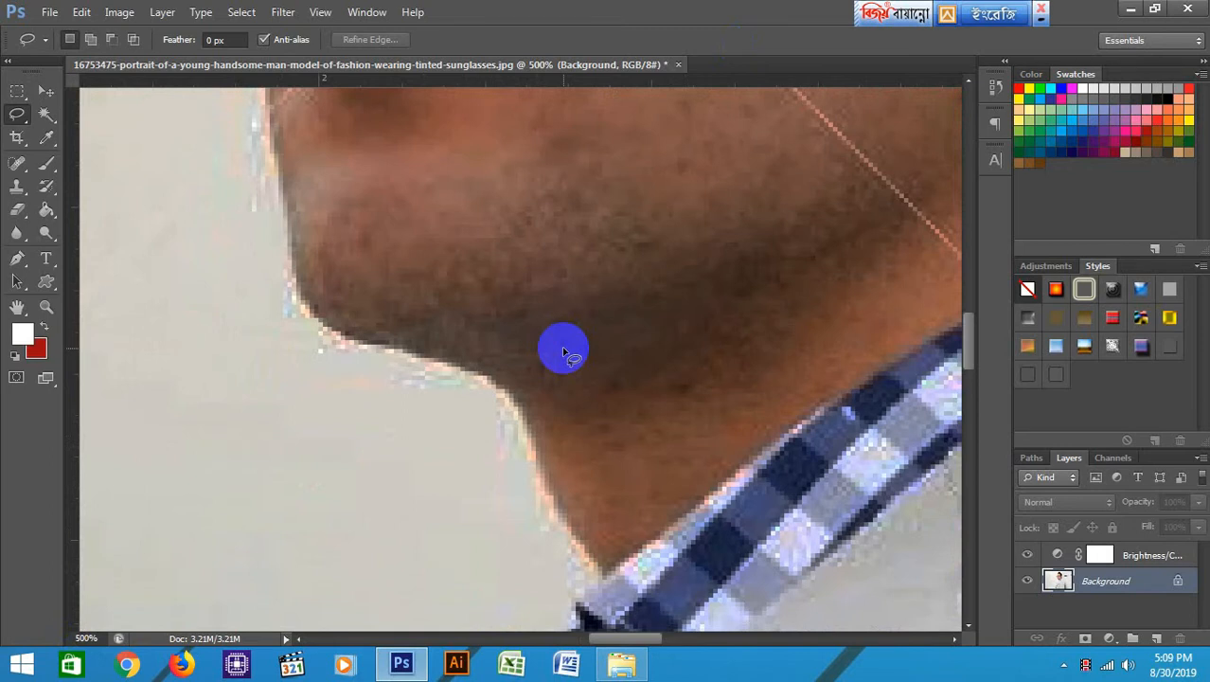
key("ctrl+minus")
key("ctrl+minus")
key("ctrl+minus")
key("ctrl+minus")
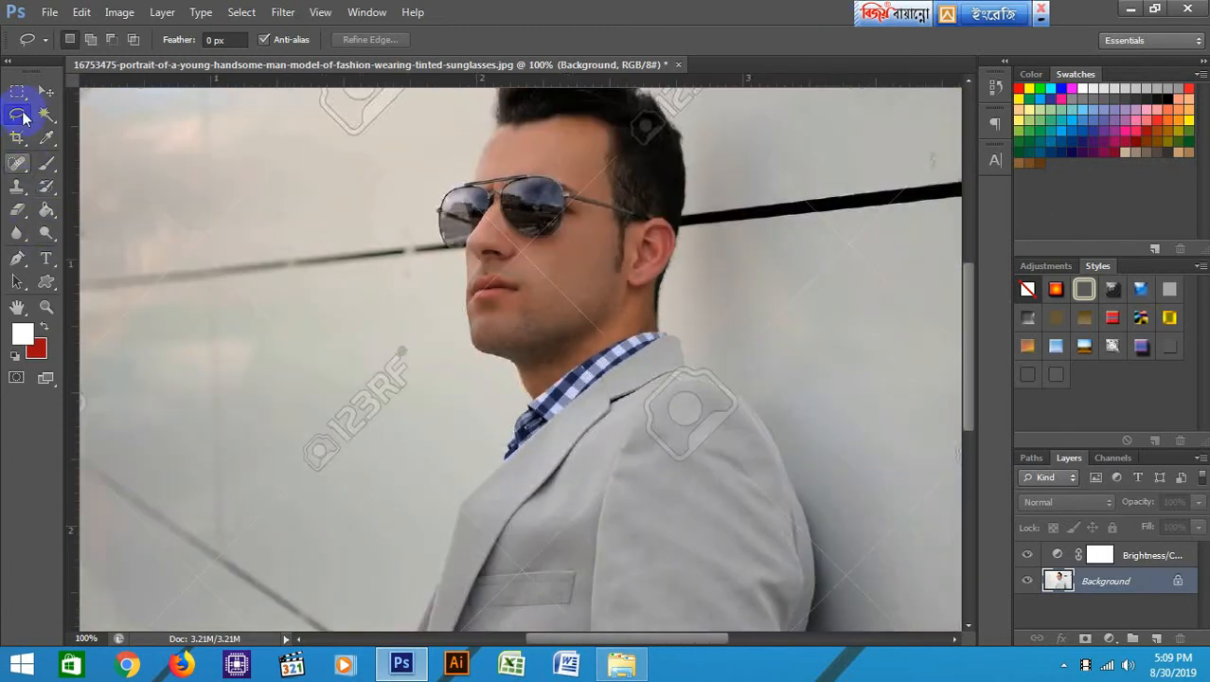
Review the lasso tool variants and the Rectangular Marquee tool's style options, leaving the style at Normal
right_click(21, 114)
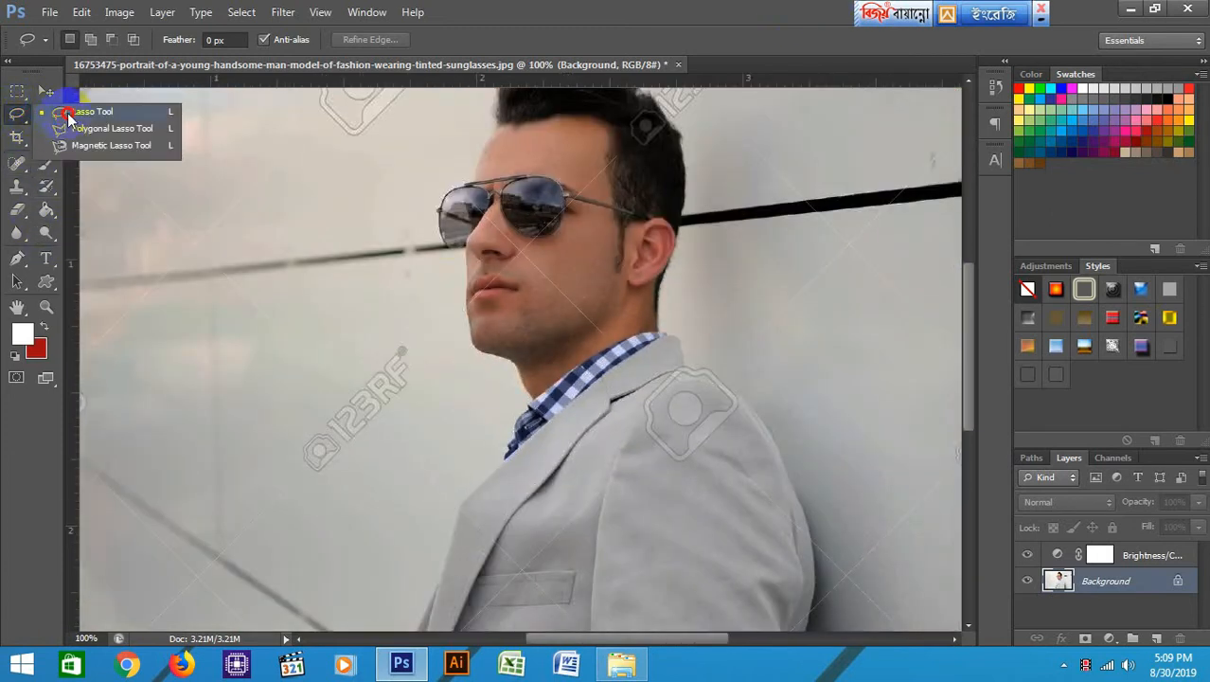
left_click(76, 111)
left_click(17, 91)
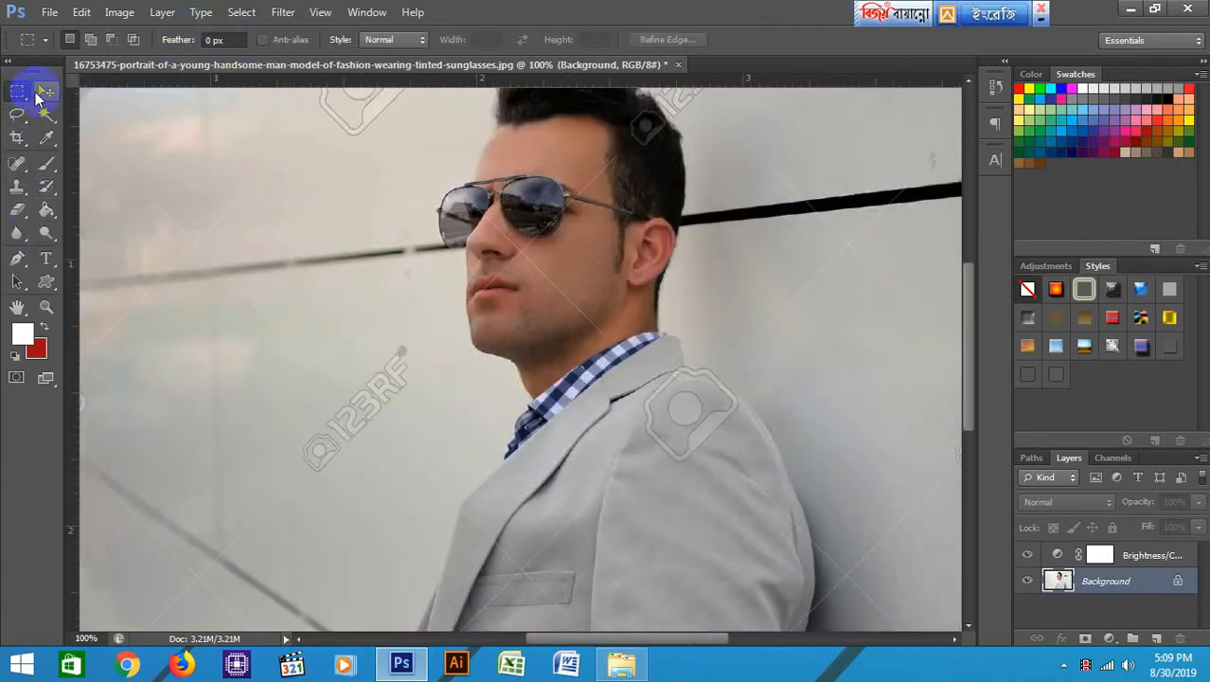
left_click(388, 38)
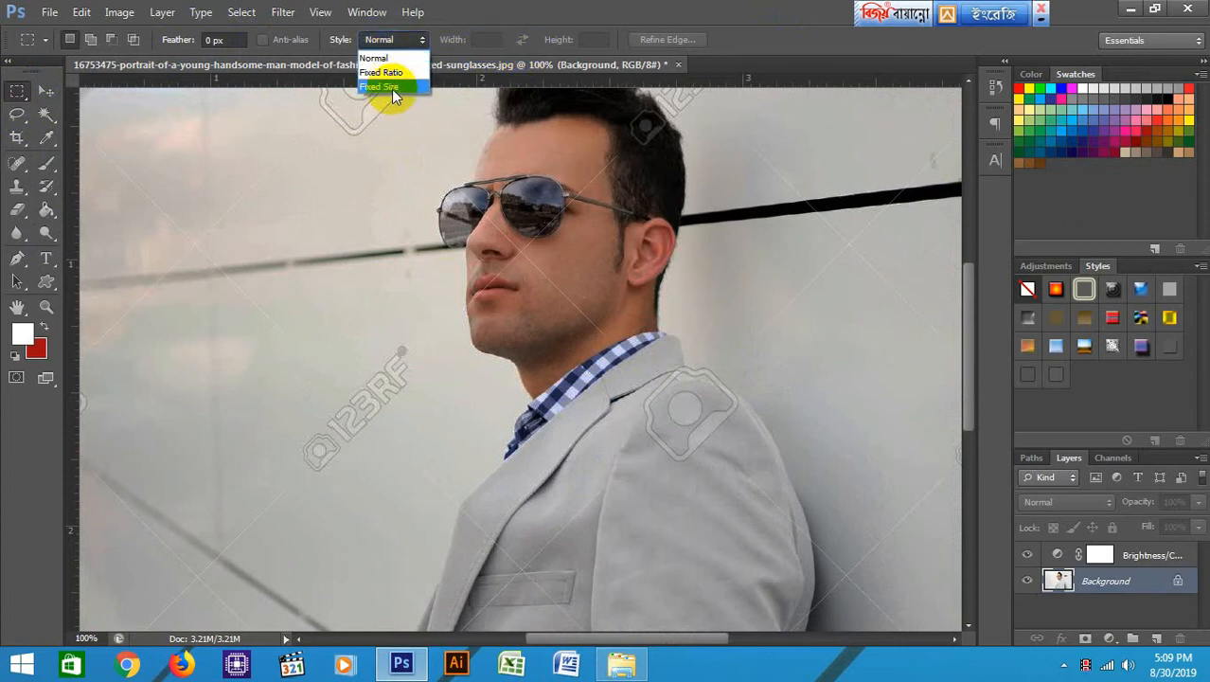
left_click(579, 14)
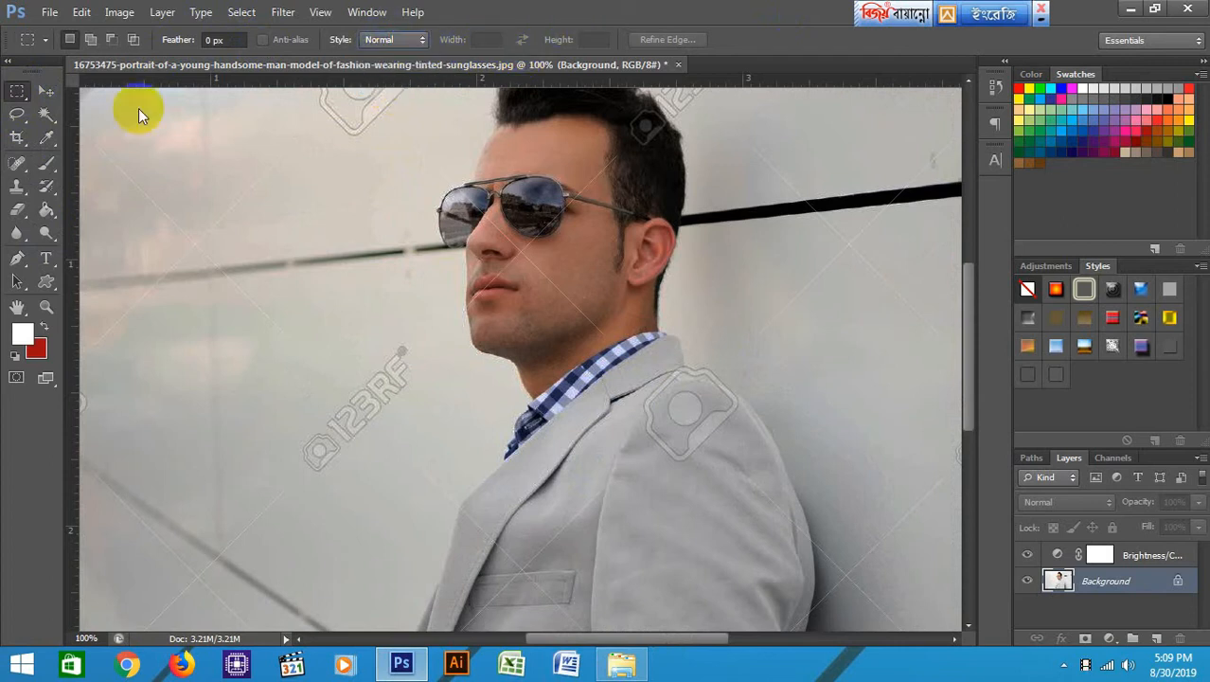
left_click(46, 116)
left_click(46, 92)
left_click(19, 92)
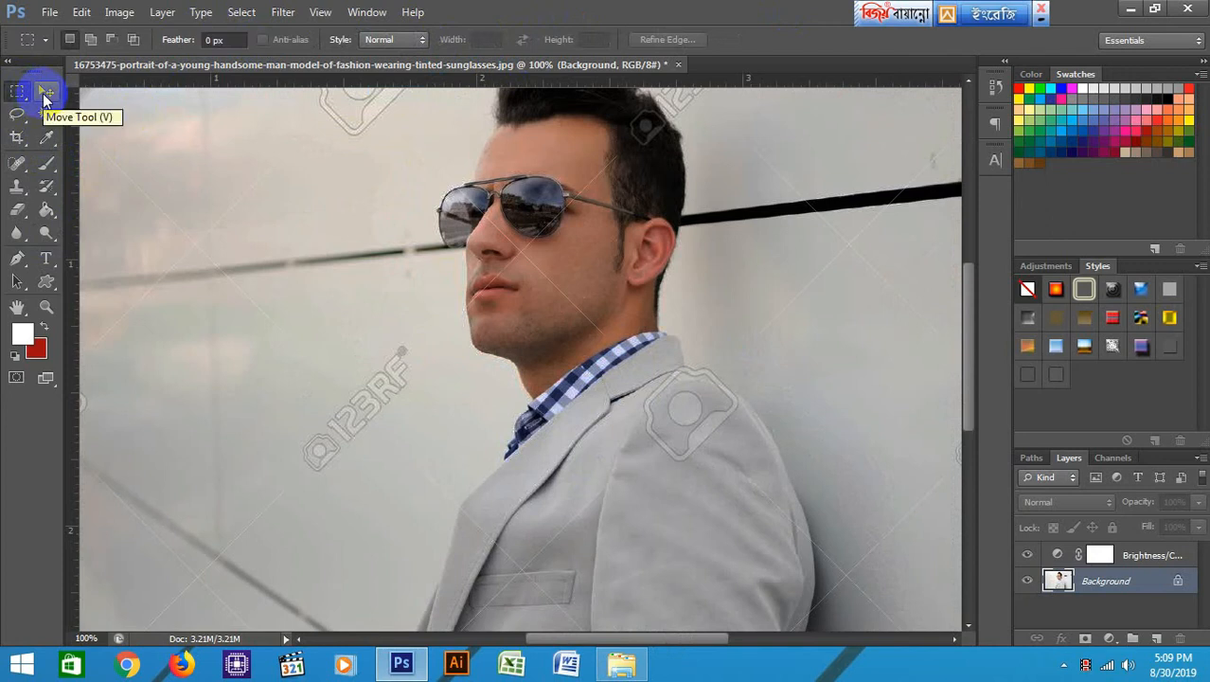
Restore the Photoshop window to a smaller floating size and minimize it to reach the Class#7 folder
left_click(1154, 9)
left_click_drag(610, 298, 590, 36)
left_click(1099, 27)
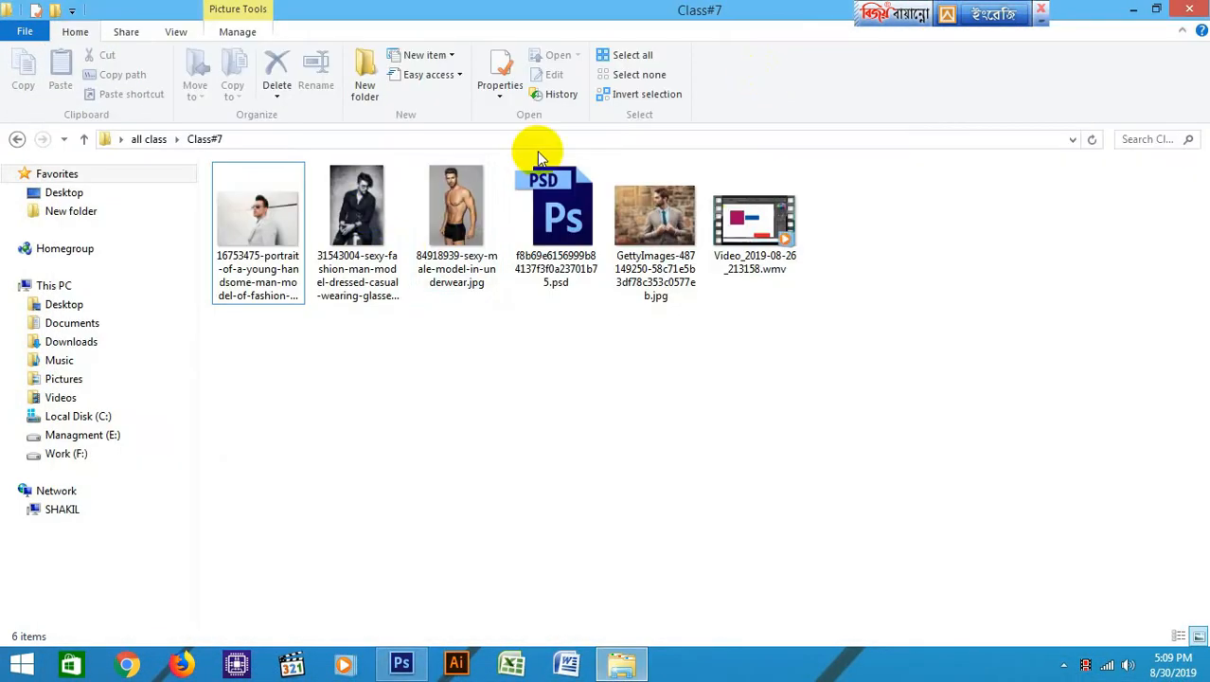
Preview the photo of the man in the black shirt from the Class#7 folder, close it and return to Photoshop
left_click(369, 215)
double_click(369, 215)
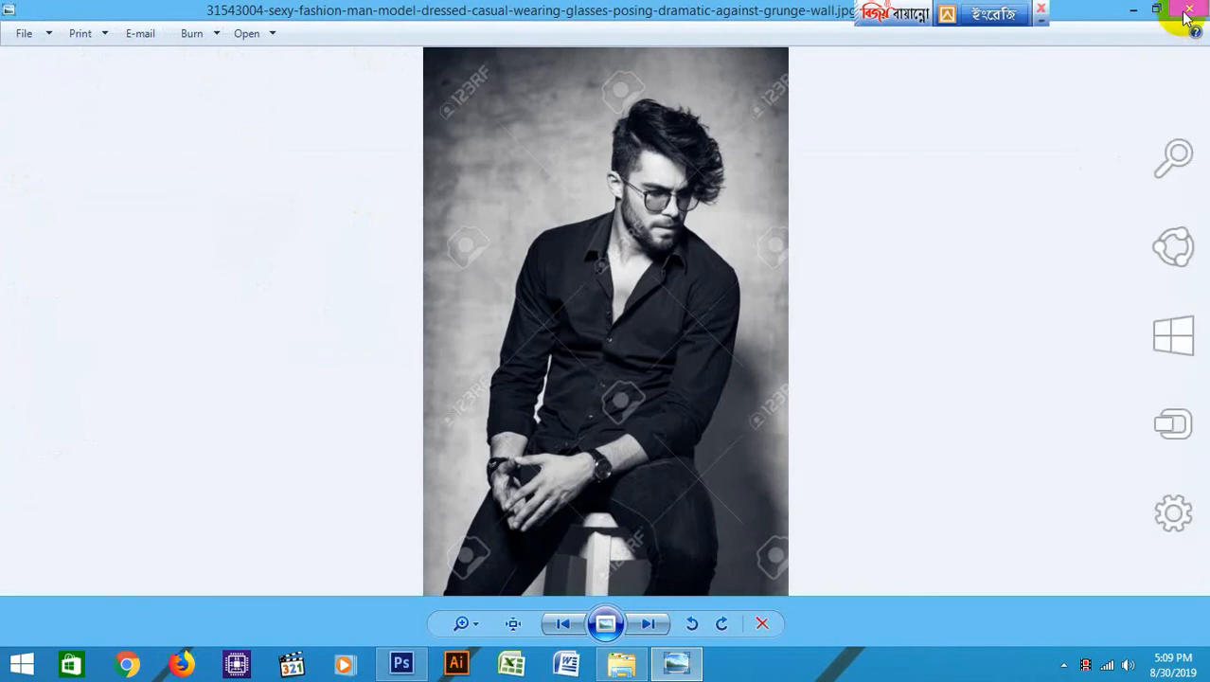
left_click(1189, 8)
left_click(402, 663)
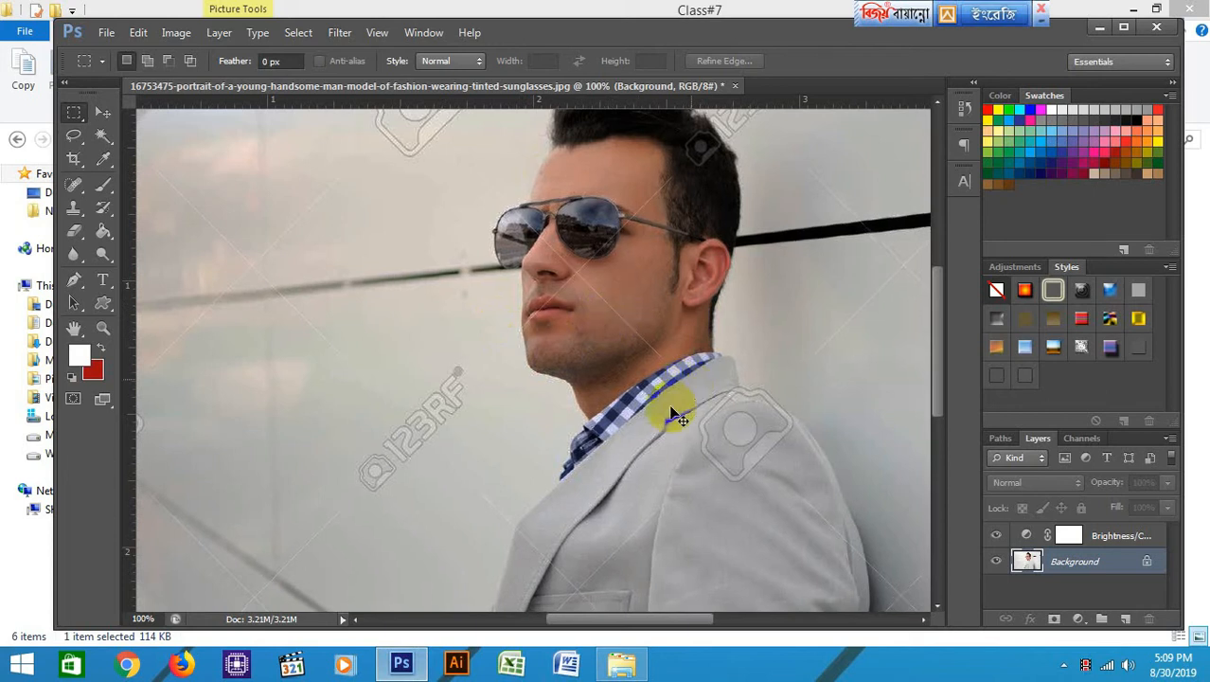
View the whole portrait at 33.3%, check the path selection tools and activate the Move tool
key("ctrl+minus")
key("ctrl+minus")
key("ctrl+minus")
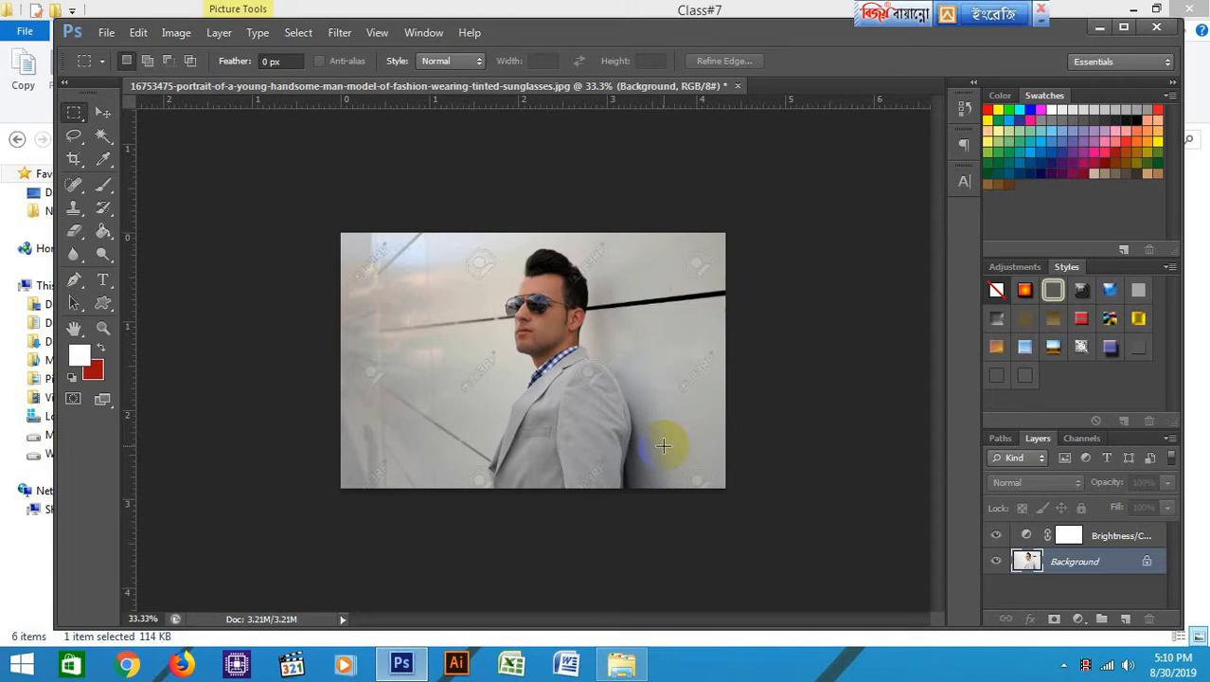
left_click_drag(74, 303, 111, 303)
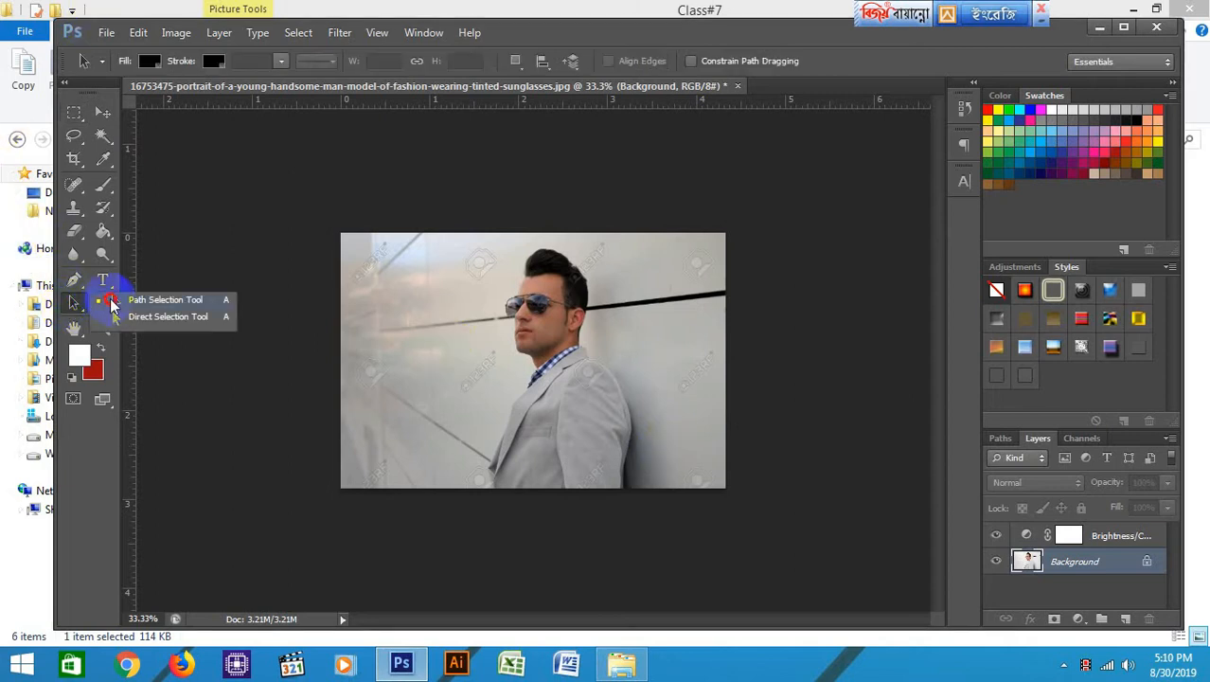
left_click(161, 300)
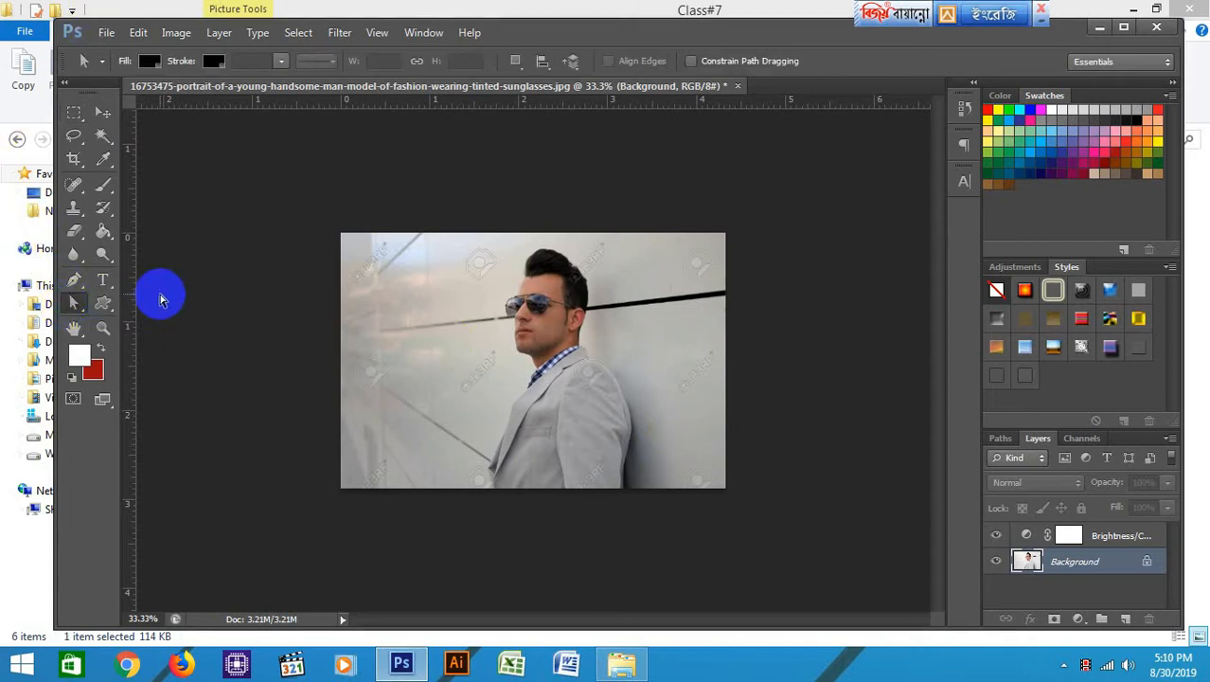
left_click(102, 113)
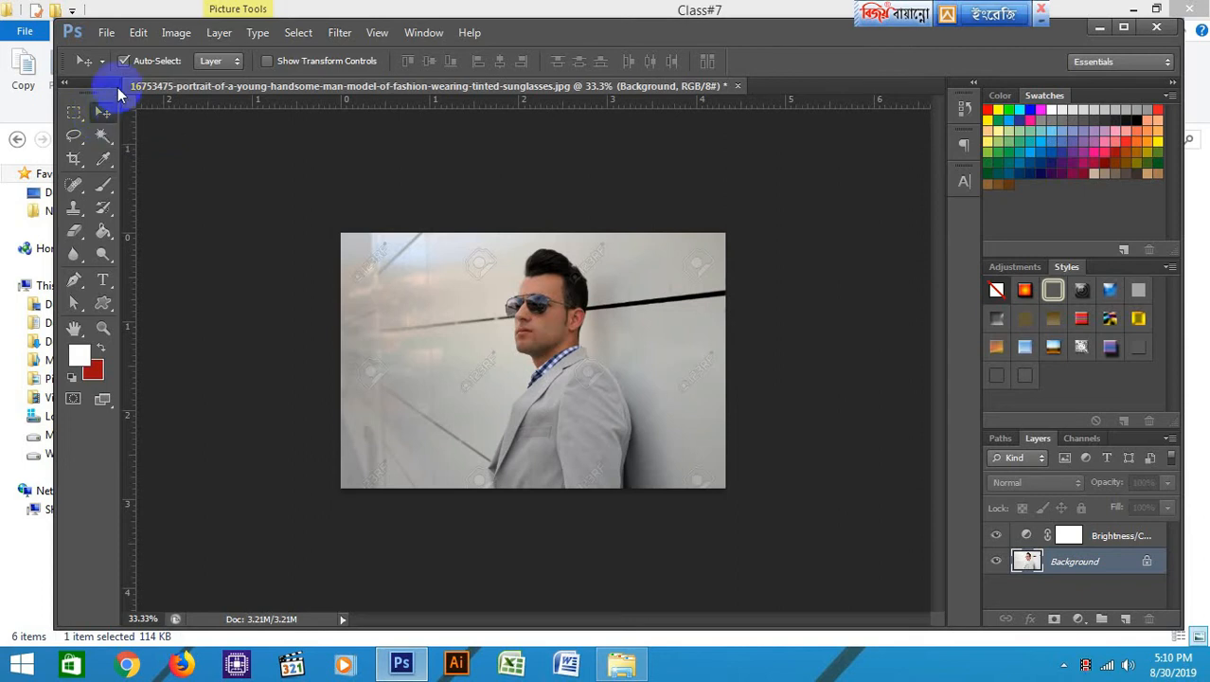
Enlarge the portrait view to 66.7% and activate the Pen tool
key("ctrl+plus")
key("ctrl+plus")
left_click(74, 280)
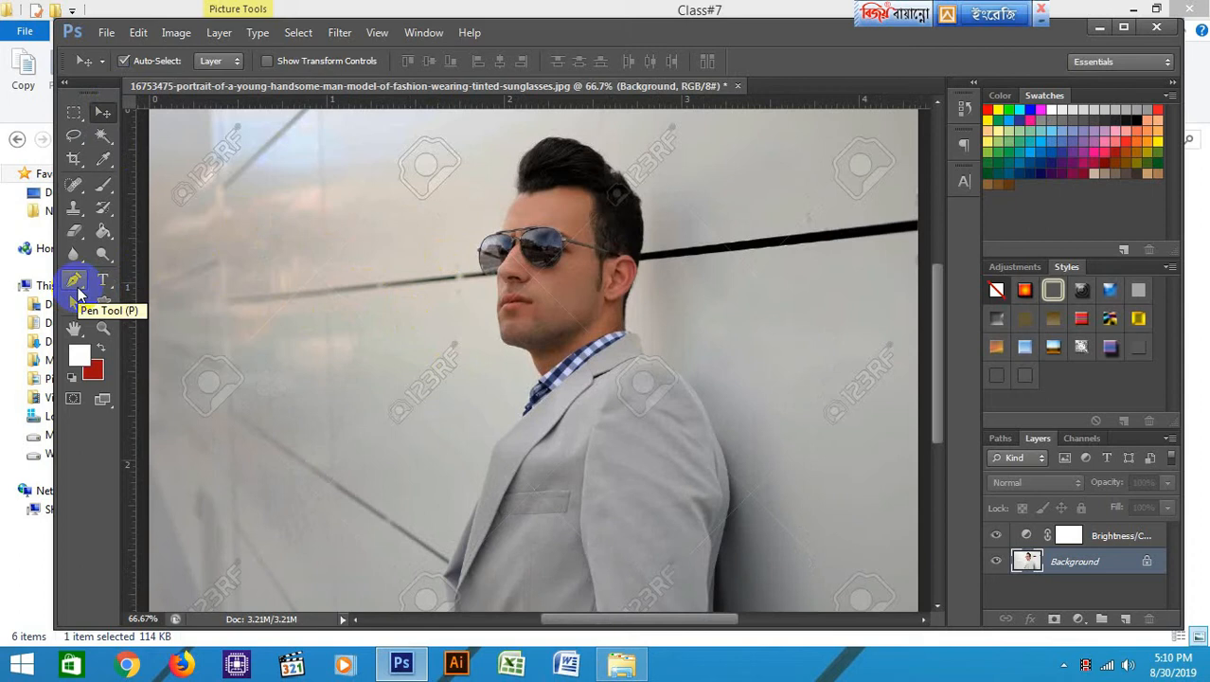
left_click(110, 214)
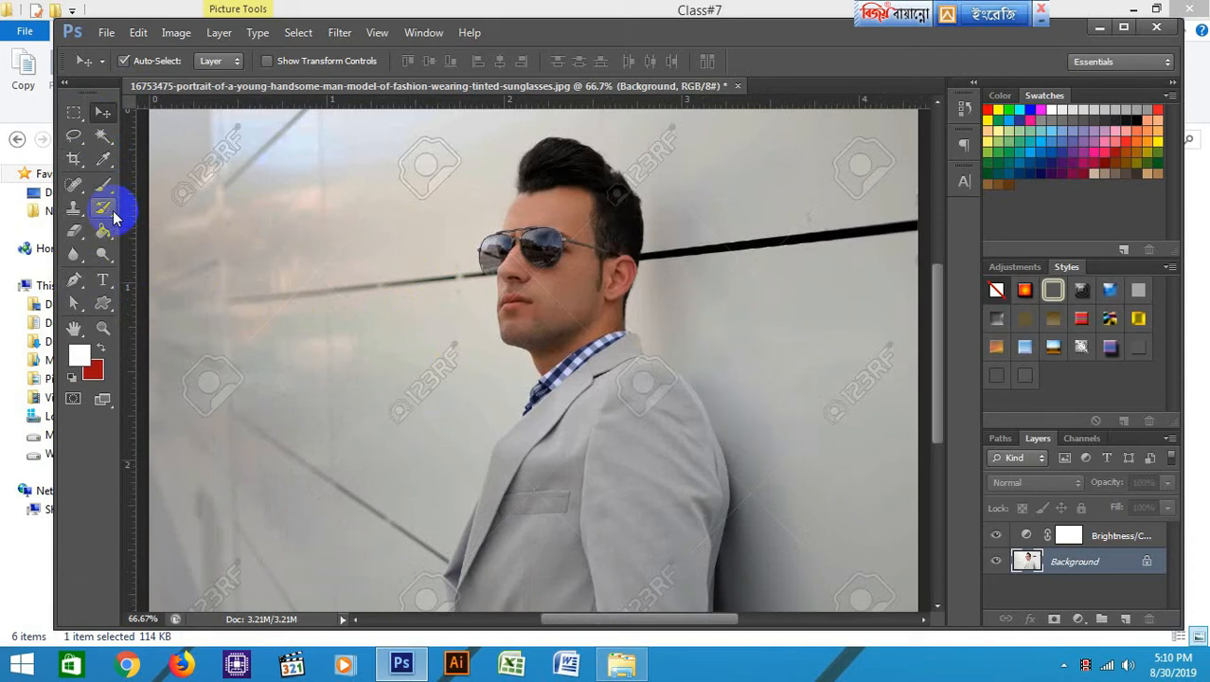
left_click(77, 283)
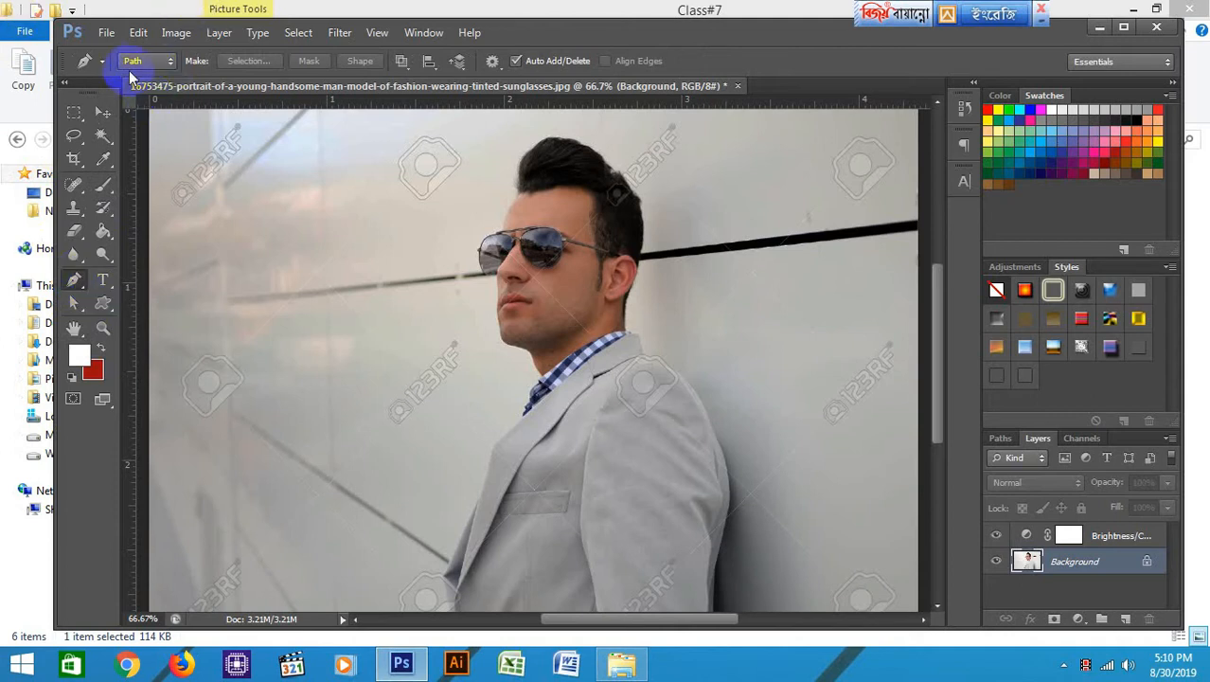
Set the Pen tool's drawing mode to Shape and view the portrait at 66.7%
right_click(95, 58)
left_click(167, 76)
left_click(573, 273)
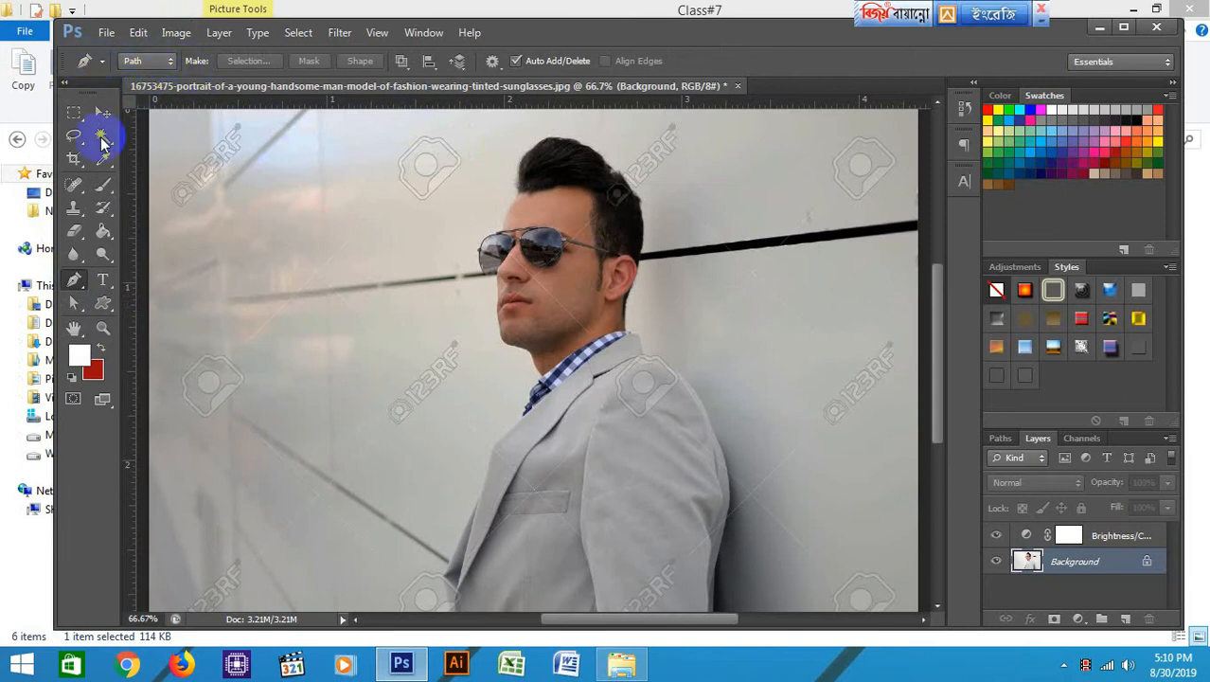
left_click(146, 60)
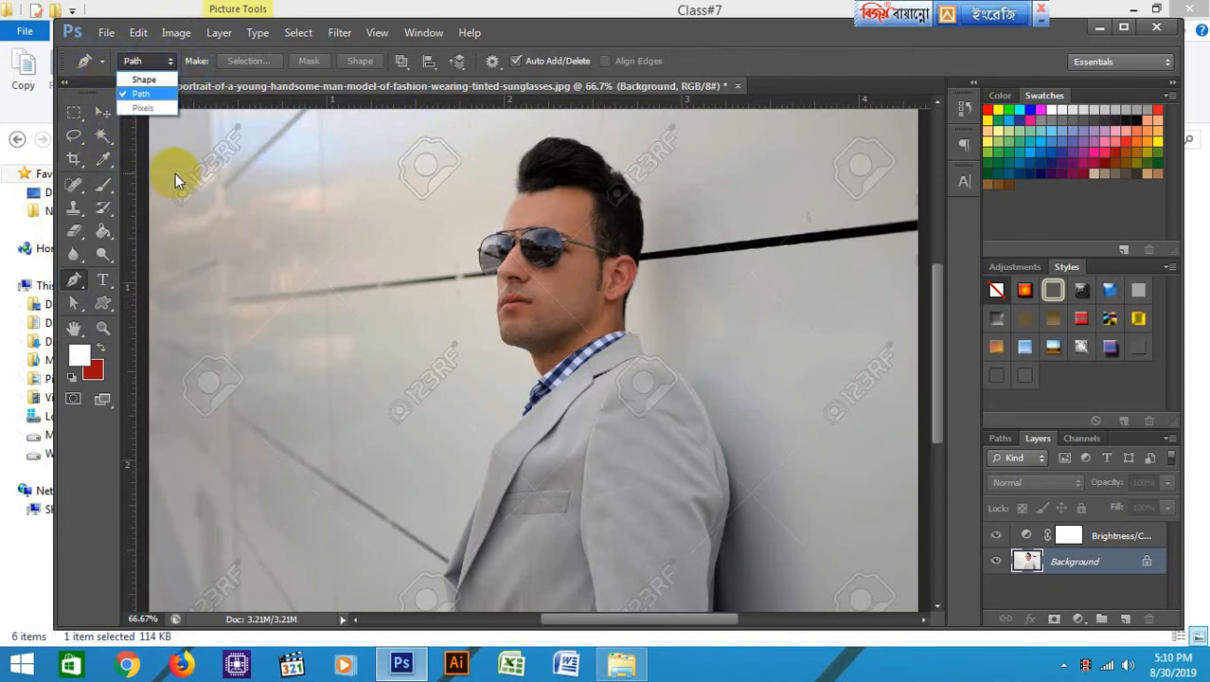
left_click(150, 82)
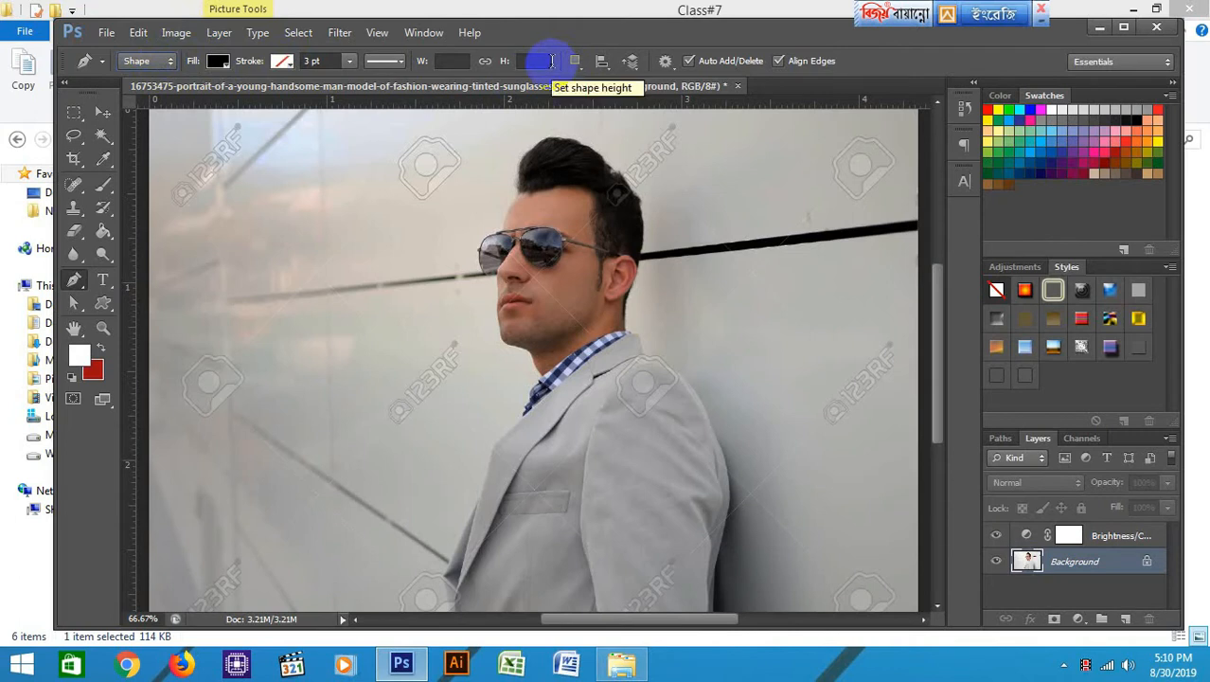
scroll(519, 225, "down", 1)
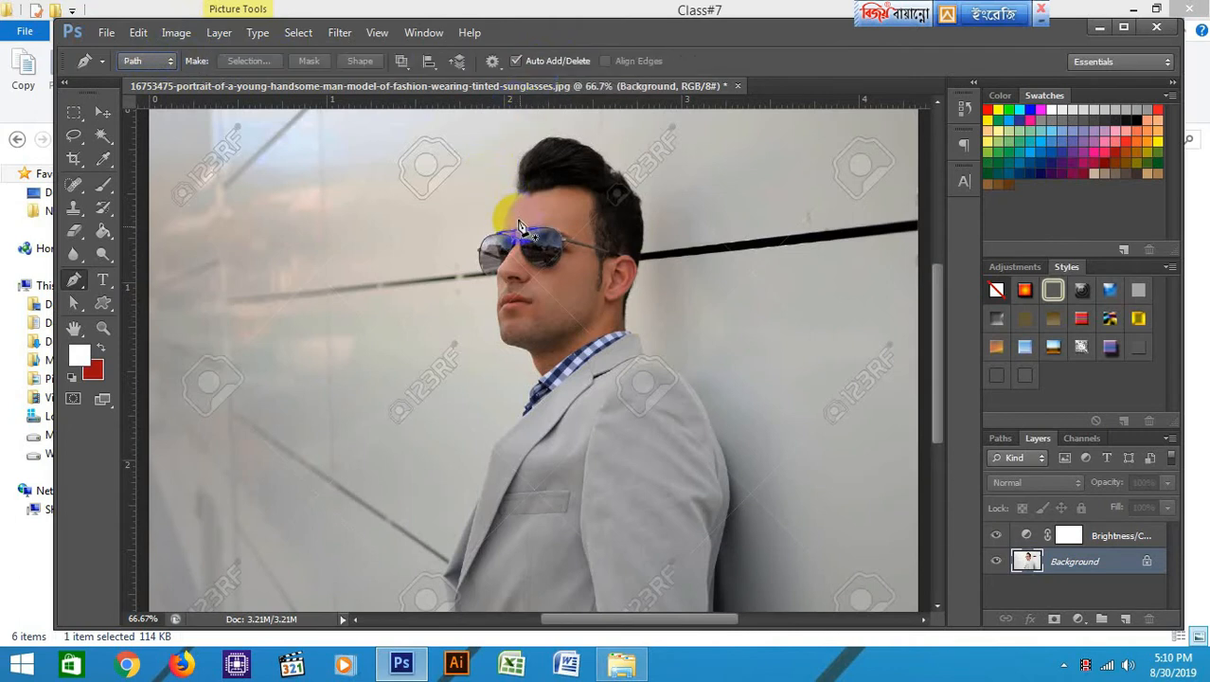
scroll(595, 271, "up", 1)
scroll(627, 267, "down", 2)
scroll(624, 271, "up", 1)
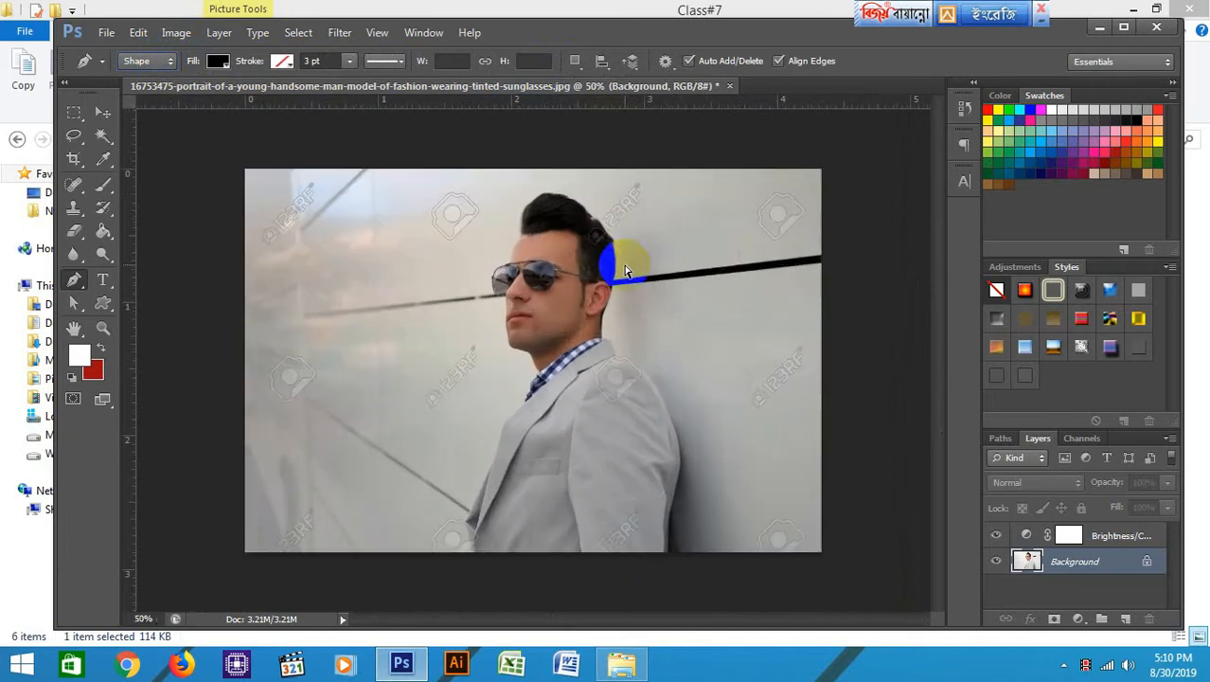
scroll(625, 271, "up", 1)
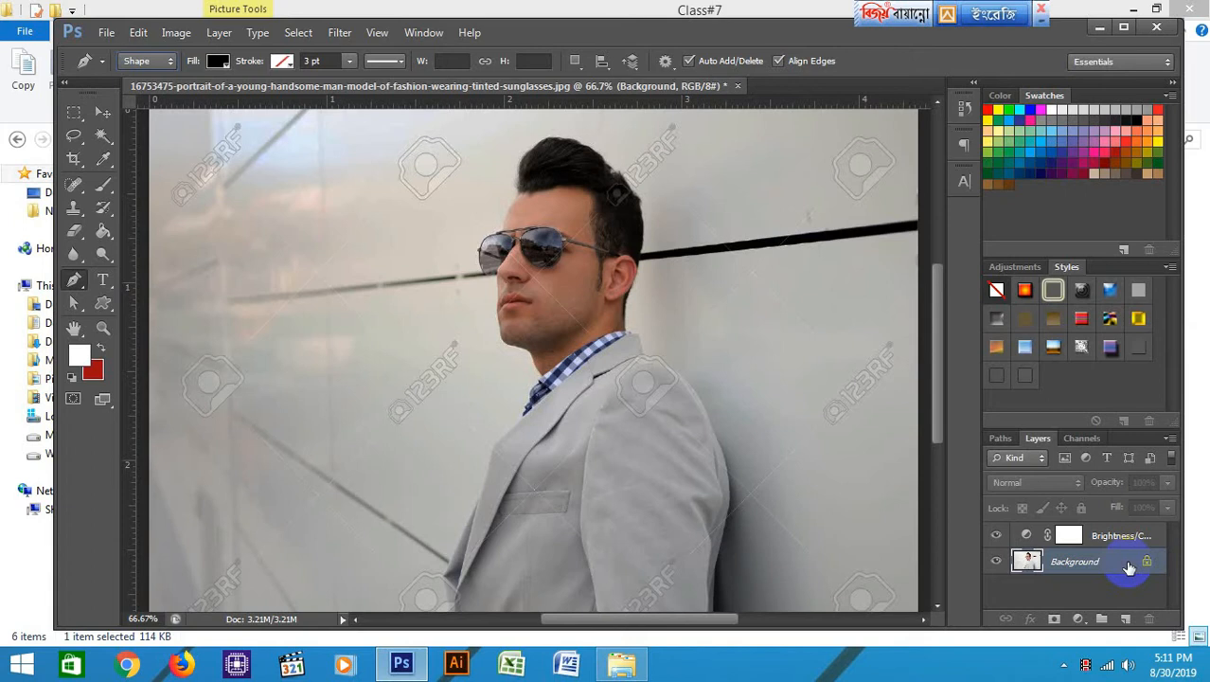
Duplicate the Background layer beneath the Brightness/Contrast adjustment layer
left_click_drag(1128, 567, 1126, 619)
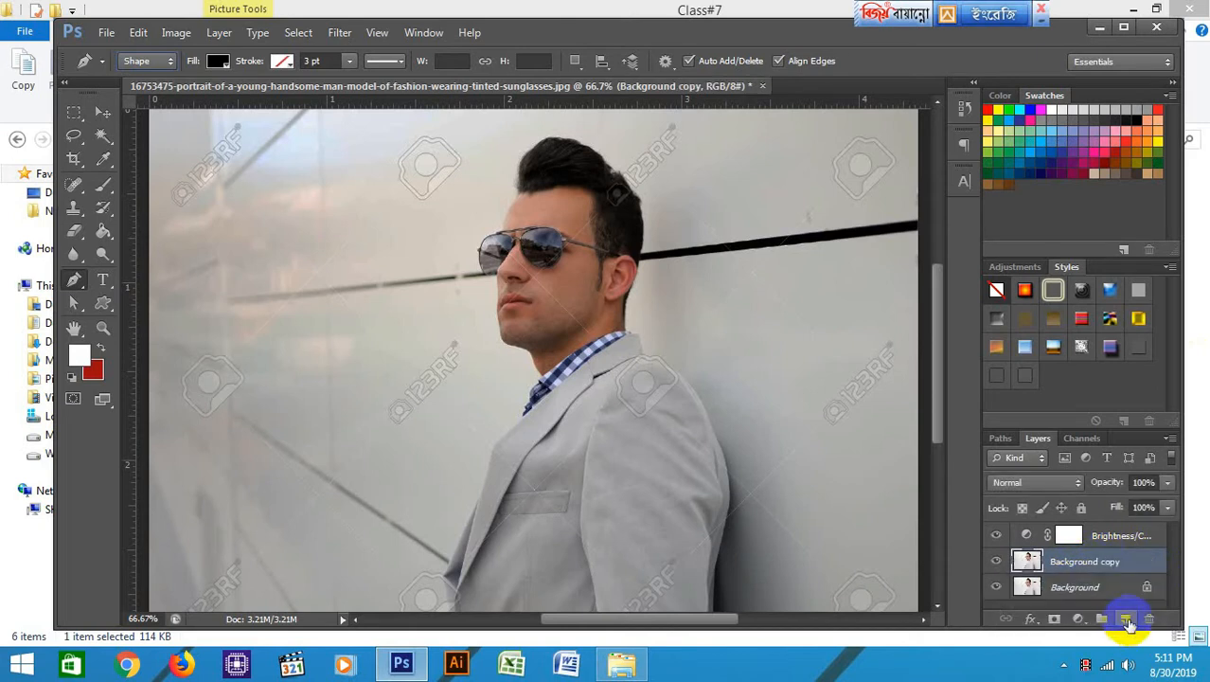
key("ctrl+z")
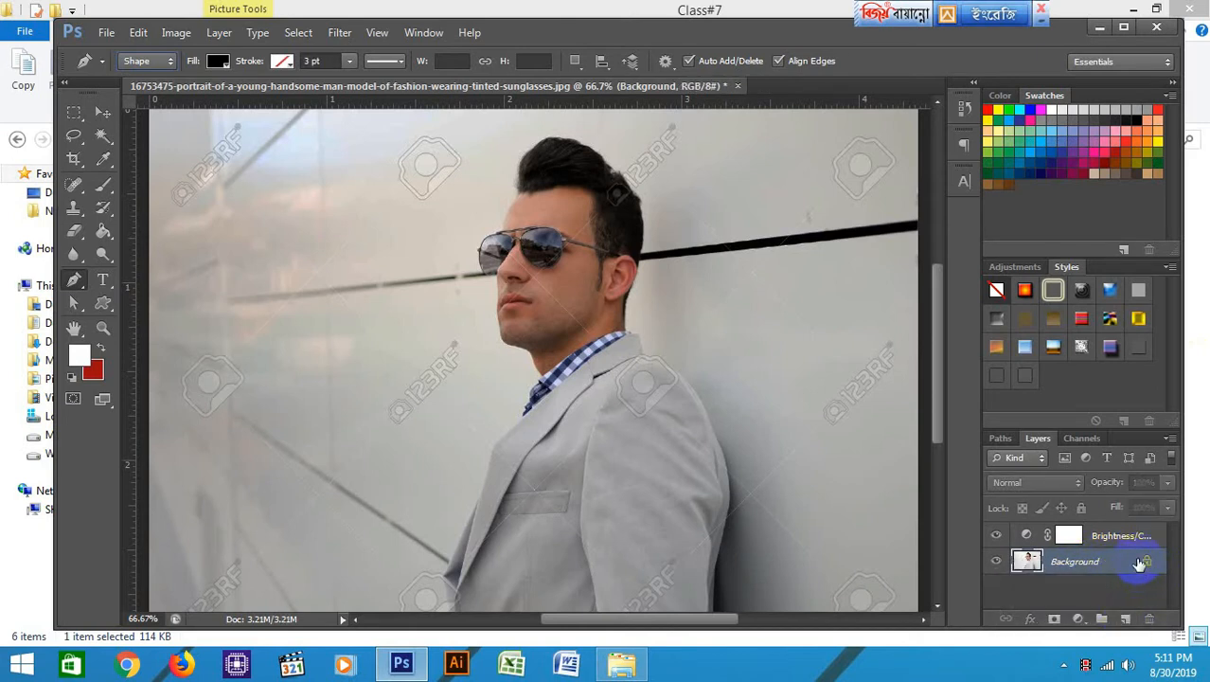
key("ctrl+z")
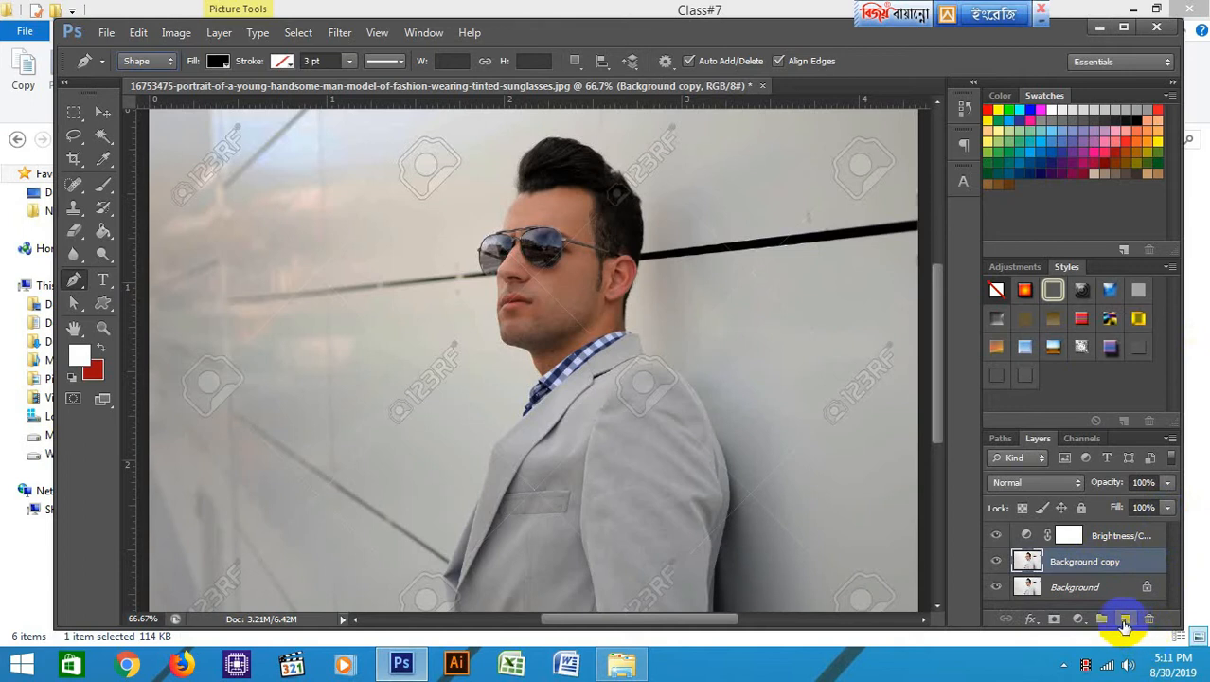
Add a new empty layer directly above the Background layer, and undo the addition
left_click(1079, 587)
left_click(1125, 619)
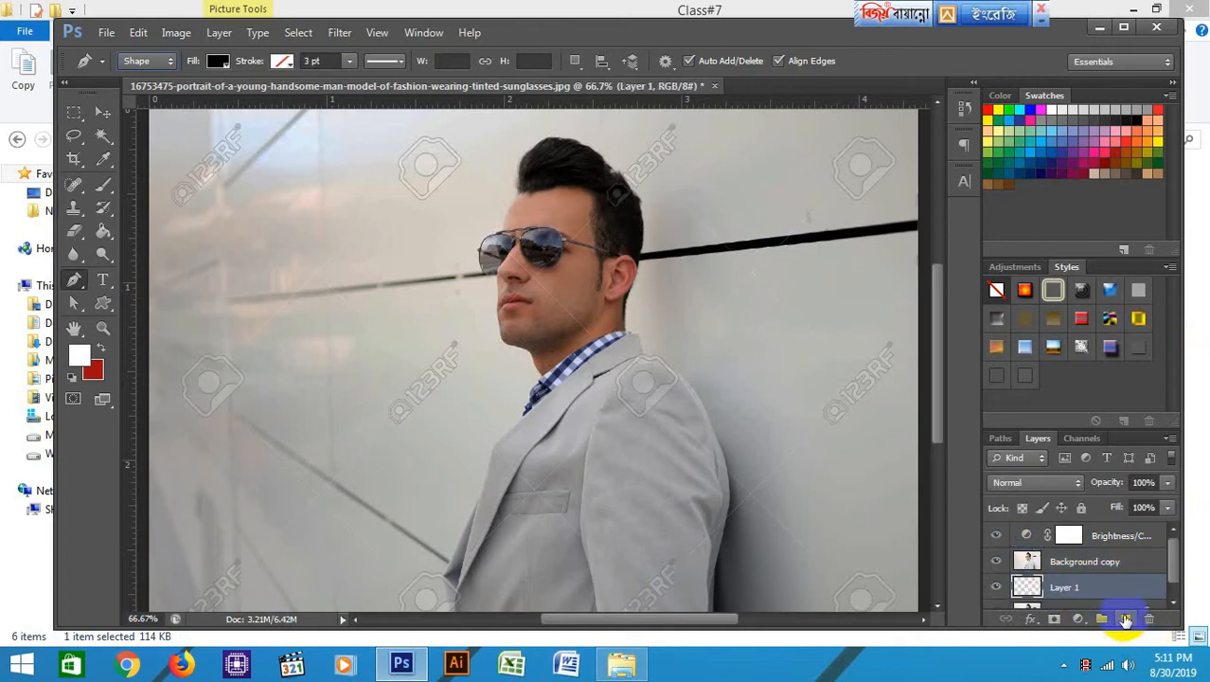
key("ctrl+z")
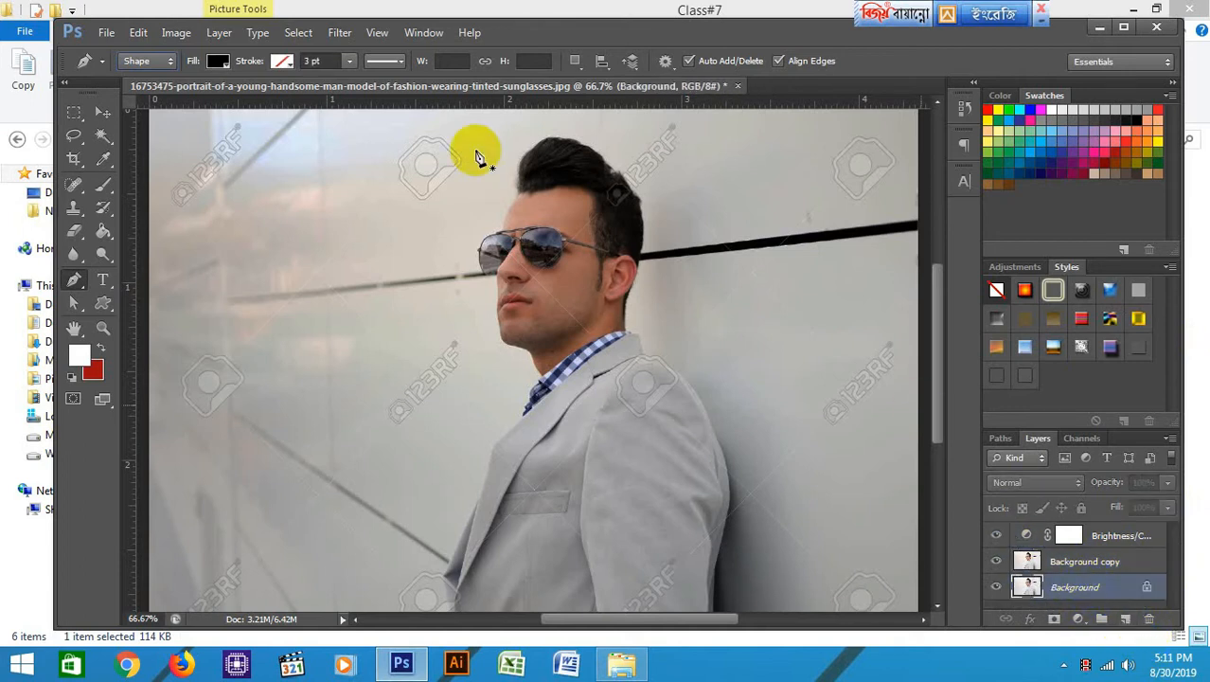
Review the available layer and selection commands
left_click(221, 34)
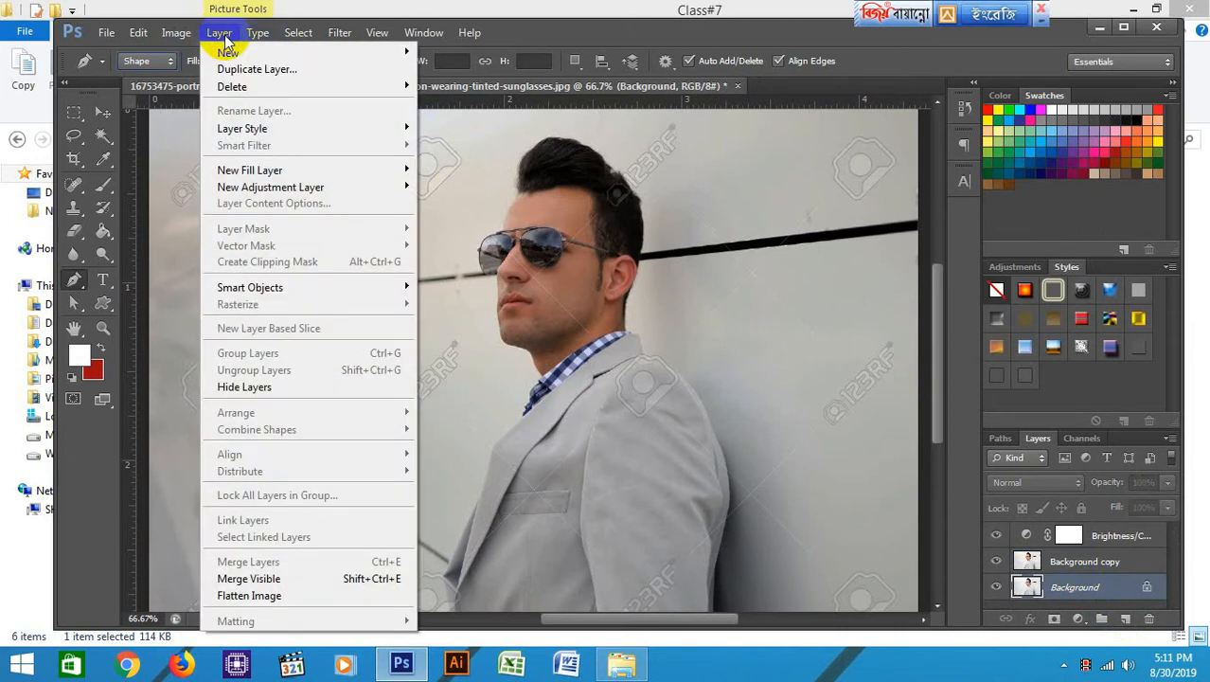
mouse_move(296, 34)
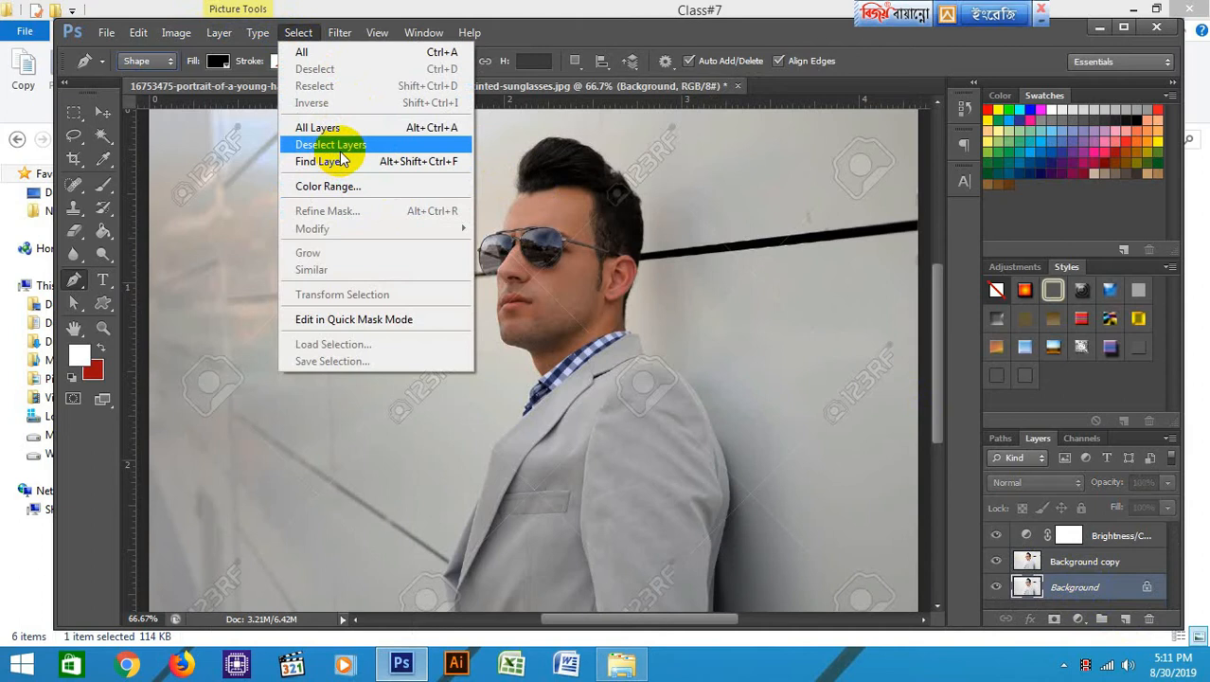
left_click(790, 347)
Compare the portrait with and without the Brightness/Contrast adjustment layer, leaving the adjustment visible
left_click(1054, 556)
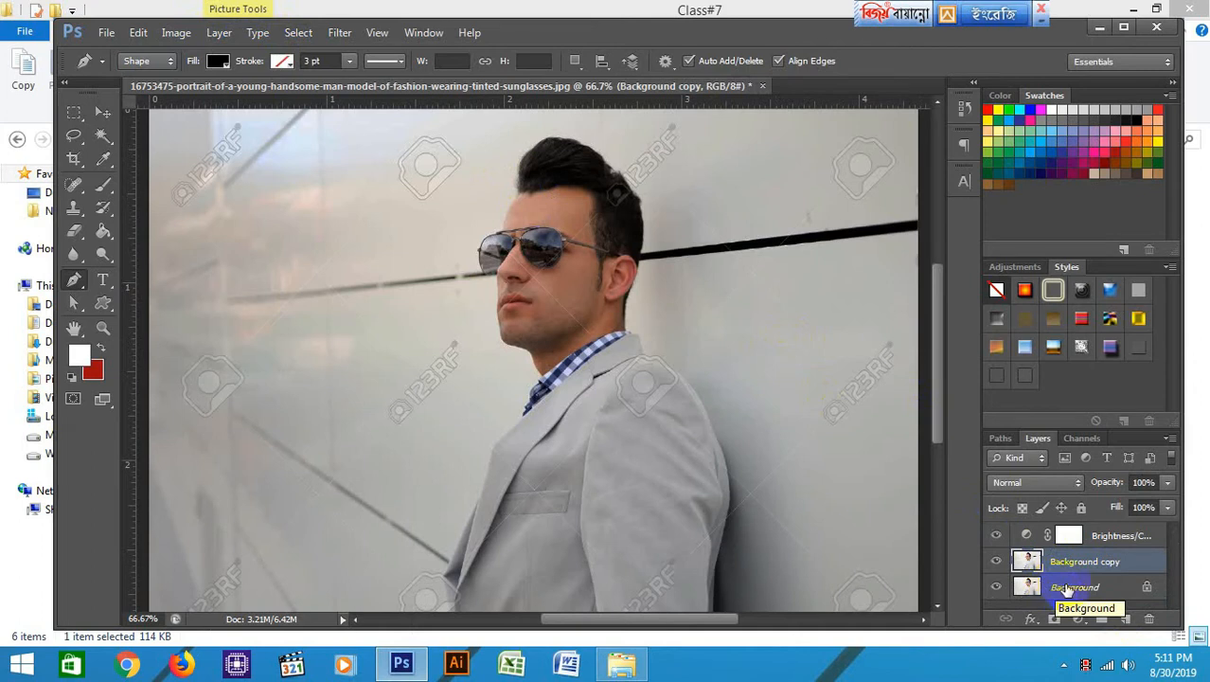
left_click(1081, 536)
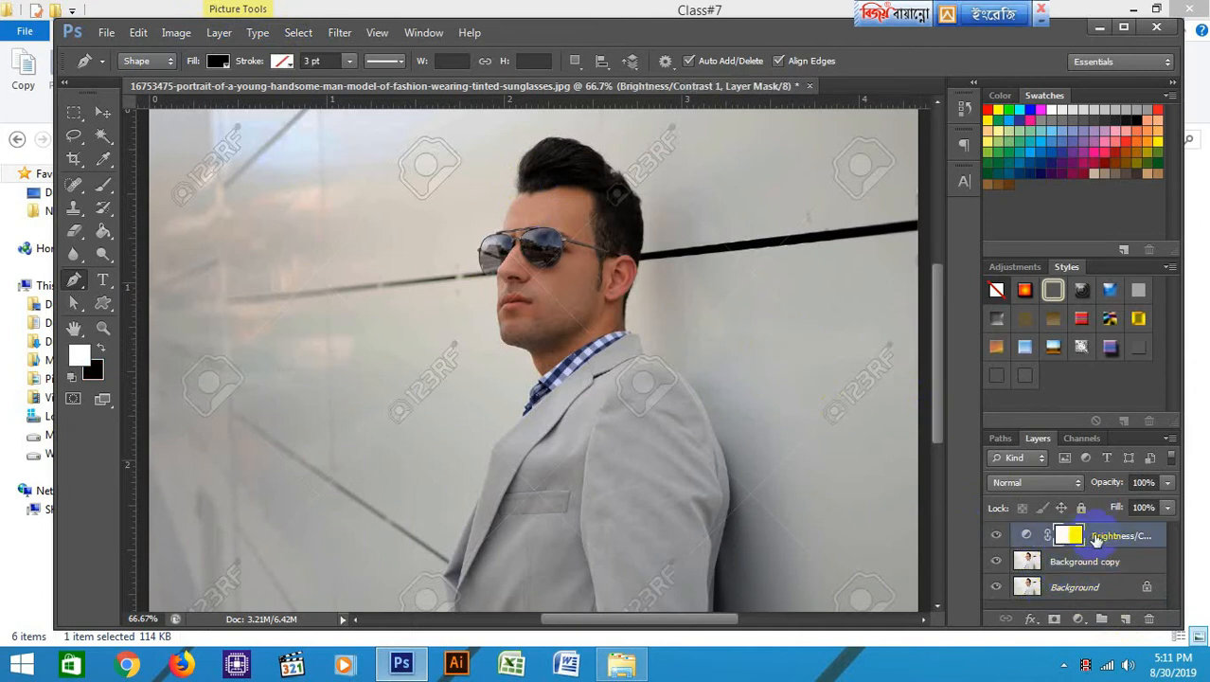
left_click(996, 536)
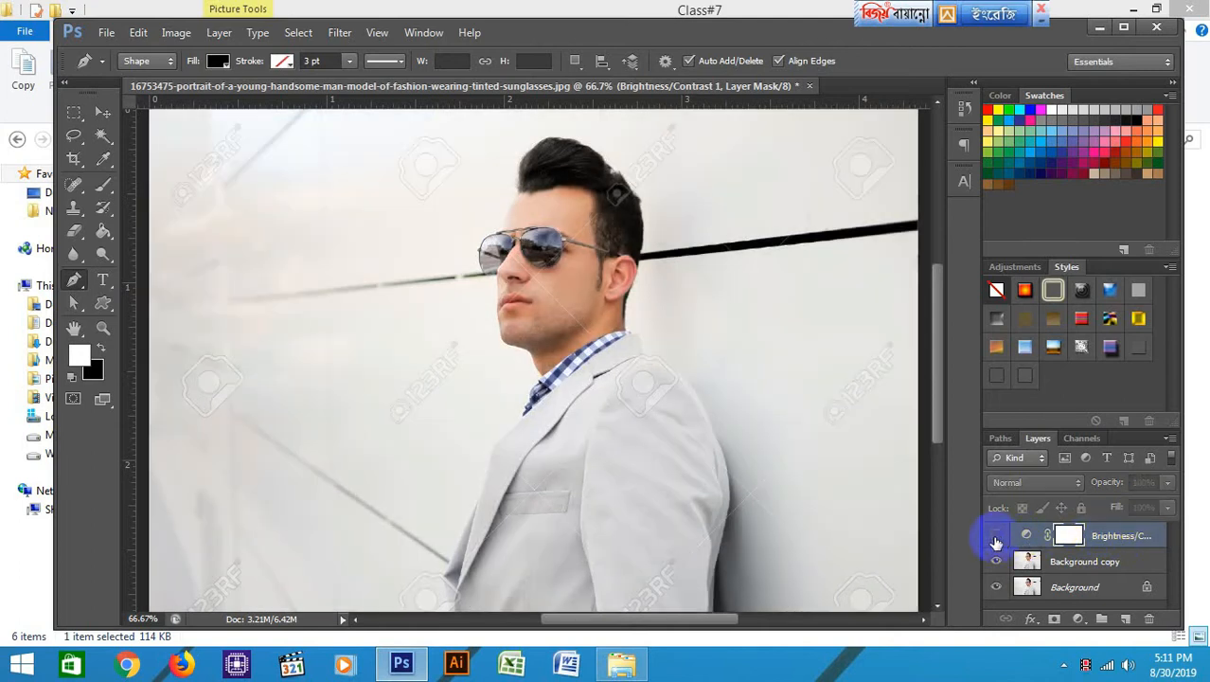
left_click(996, 536)
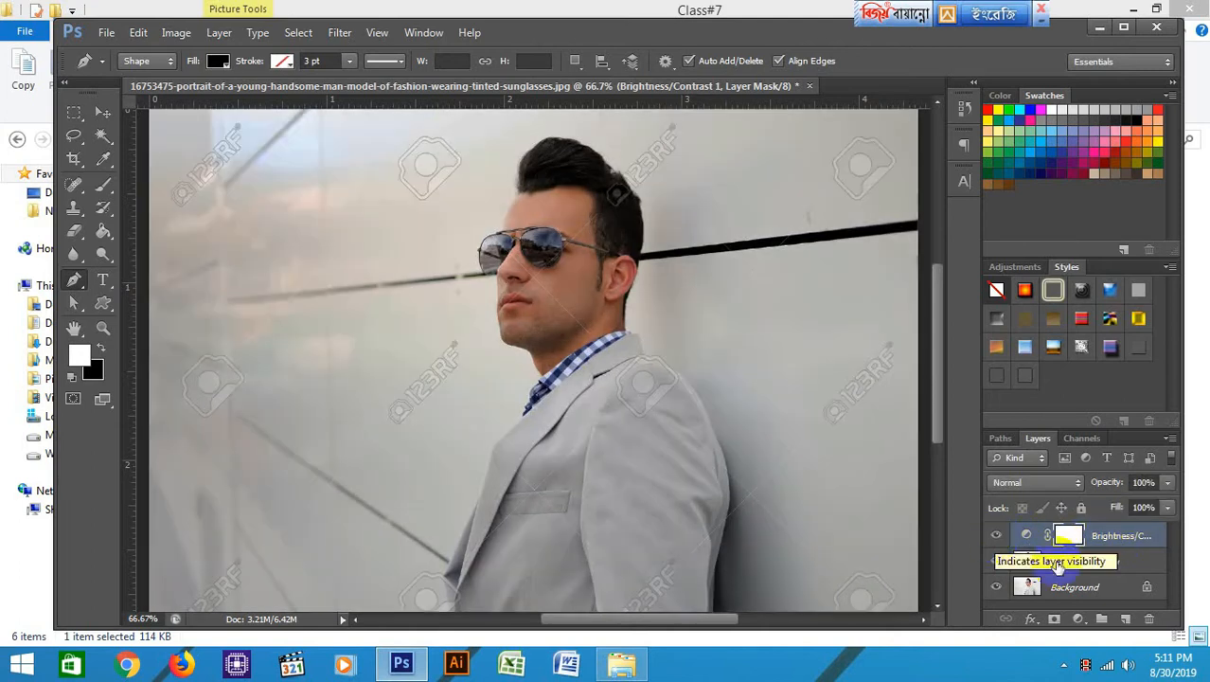
Select the Background copy layer and review the Pen tool variants, keeping the Pen tool active
left_click(1089, 561)
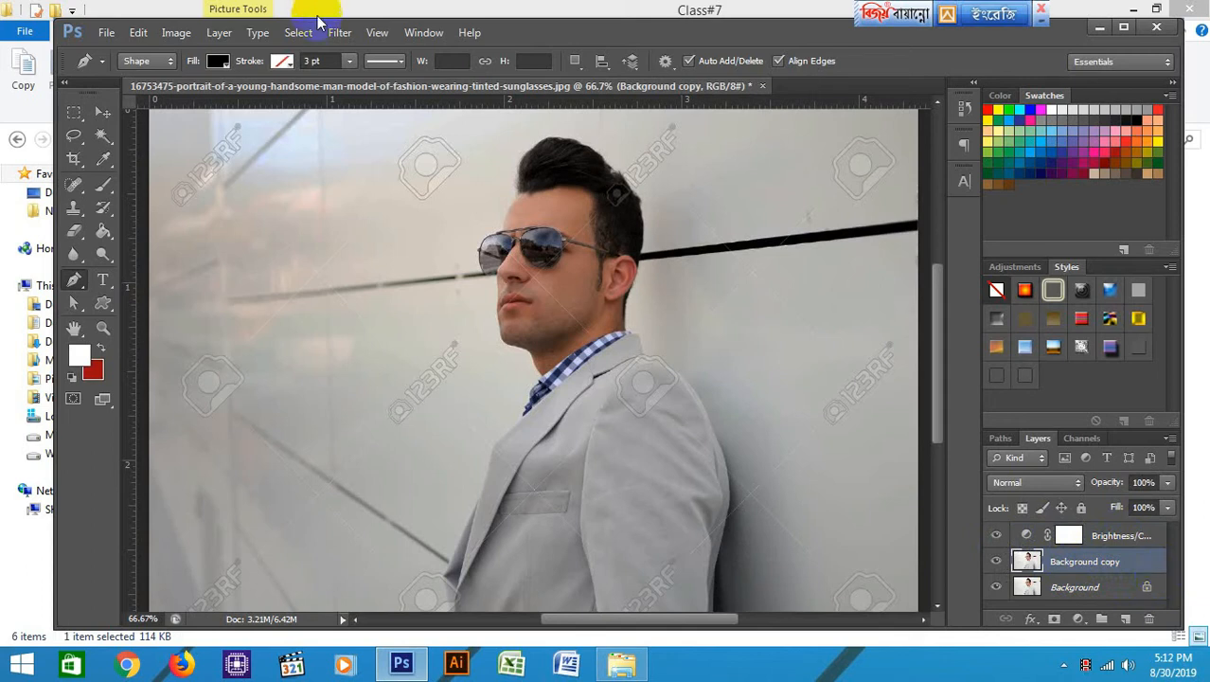
left_click(81, 286)
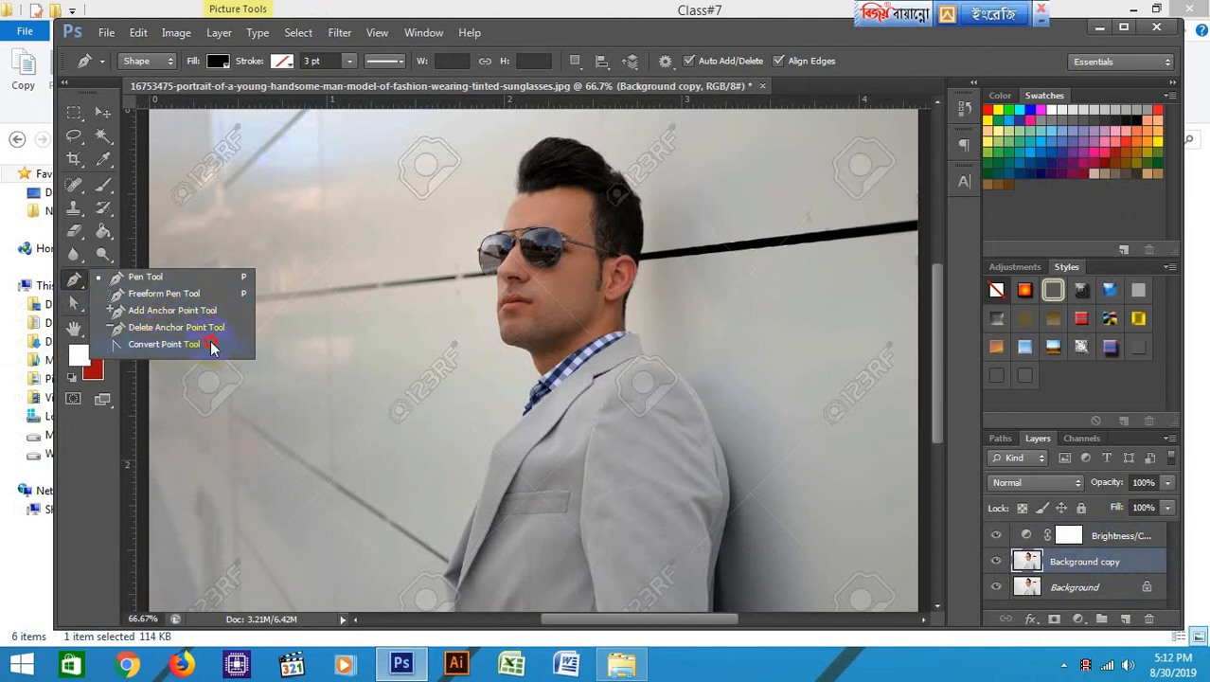
left_click(80, 277)
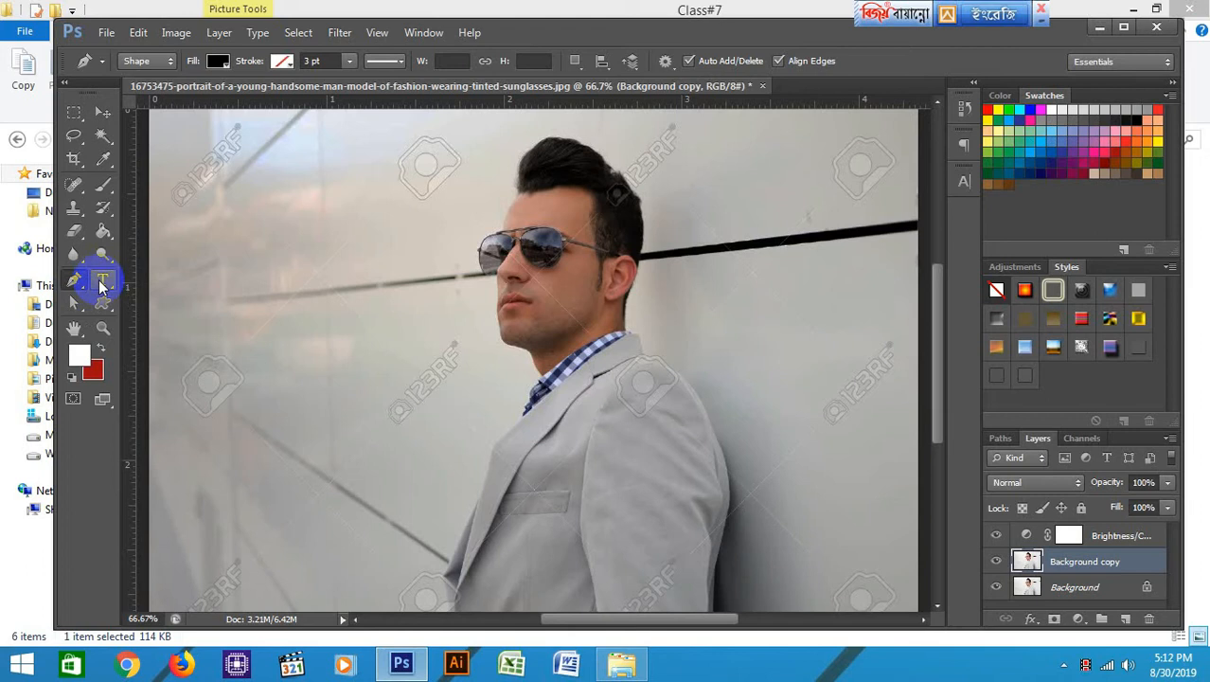
Create a new document with the U.S. Paper preset, Letter size, 8.5 x 11 inches at 300 pixels/inch
key("ctrl+n")
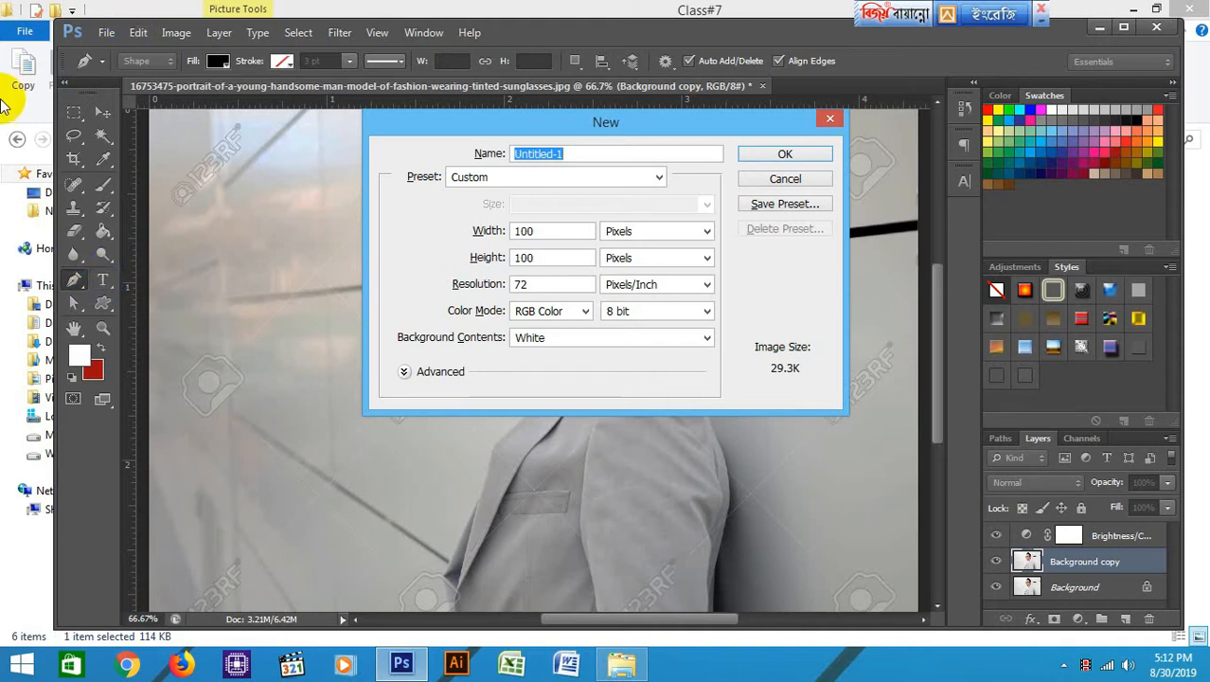
left_click(502, 178)
left_click(509, 239)
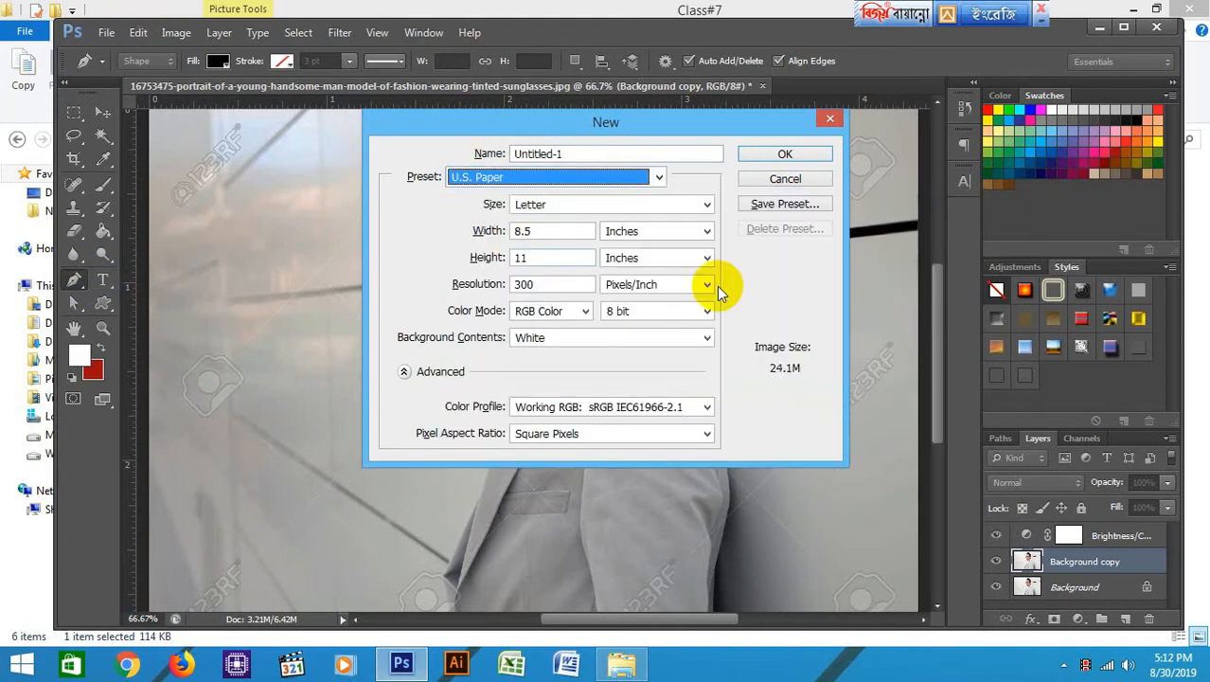
left_click(785, 155)
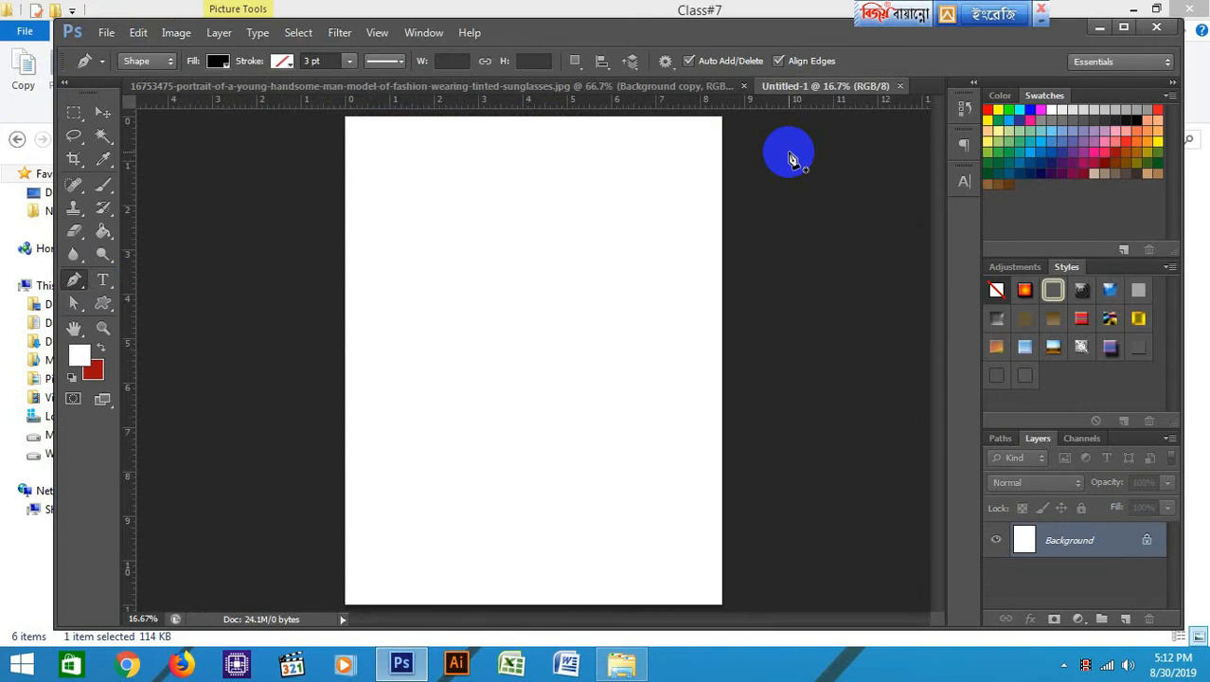
Draw trial rectangular selections on the blank page with the Rectangular Marquee tool, and deselect
key("ctrl+plus")
key("ctrl+plus")
left_click_drag(601, 249, 616, 533)
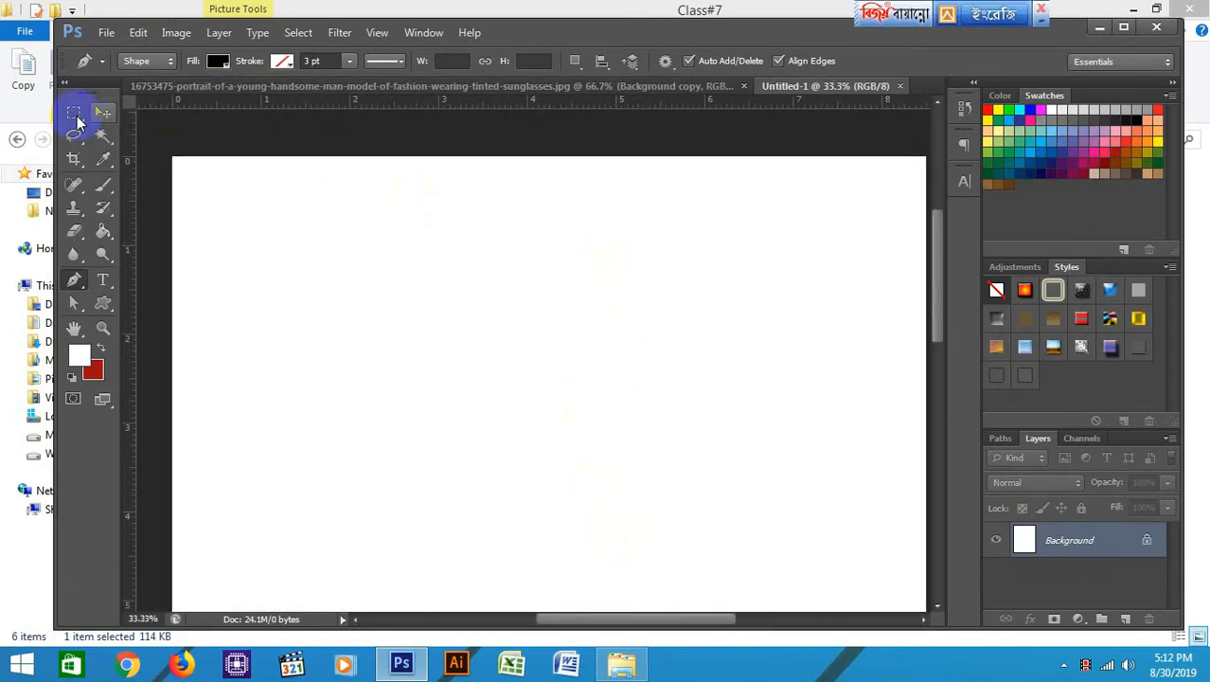
left_click(75, 114)
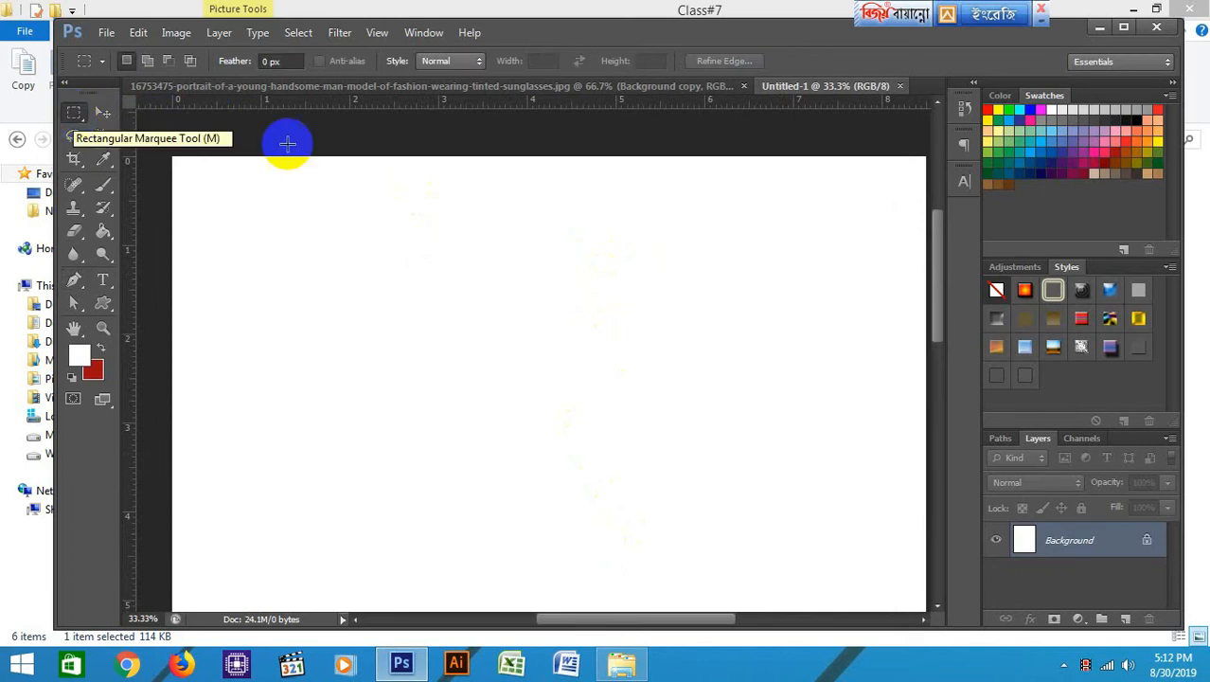
left_click_drag(352, 212, 718, 436)
left_click_drag(468, 224, 620, 364)
key("ctrl+d")
Draw a closed freehand selection on the blank page with the Lasso tool
left_click(83, 141)
mouse_move(498, 252)
left_mouse_down()
mouse_move(445, 436)
mouse_move(688, 481)
mouse_move(548, 270)
mouse_move(497, 256)
left_mouse_up()
Draw a five-sided selection across the upper page with the Polygonal Lasso tool, and deselect
left_click(76, 136)
left_click(168, 152)
left_click(412, 230)
left_click(305, 338)
left_click(481, 459)
left_click(849, 399)
left_click(698, 224)
left_click(470, 215)
left_click(407, 232)
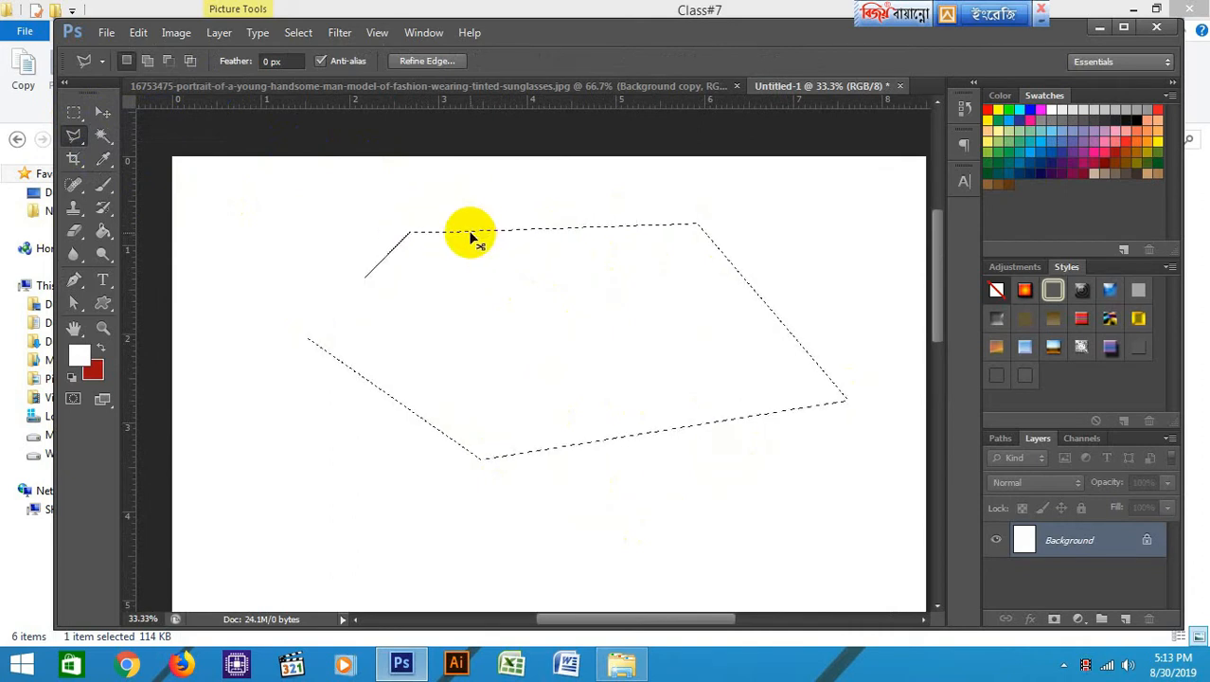
key("ctrl+d")
Draw a triangular selection with the Polygonal Lasso tool, and deselect
left_click(430, 216)
left_click(332, 379)
left_click(725, 386)
left_click(431, 217)
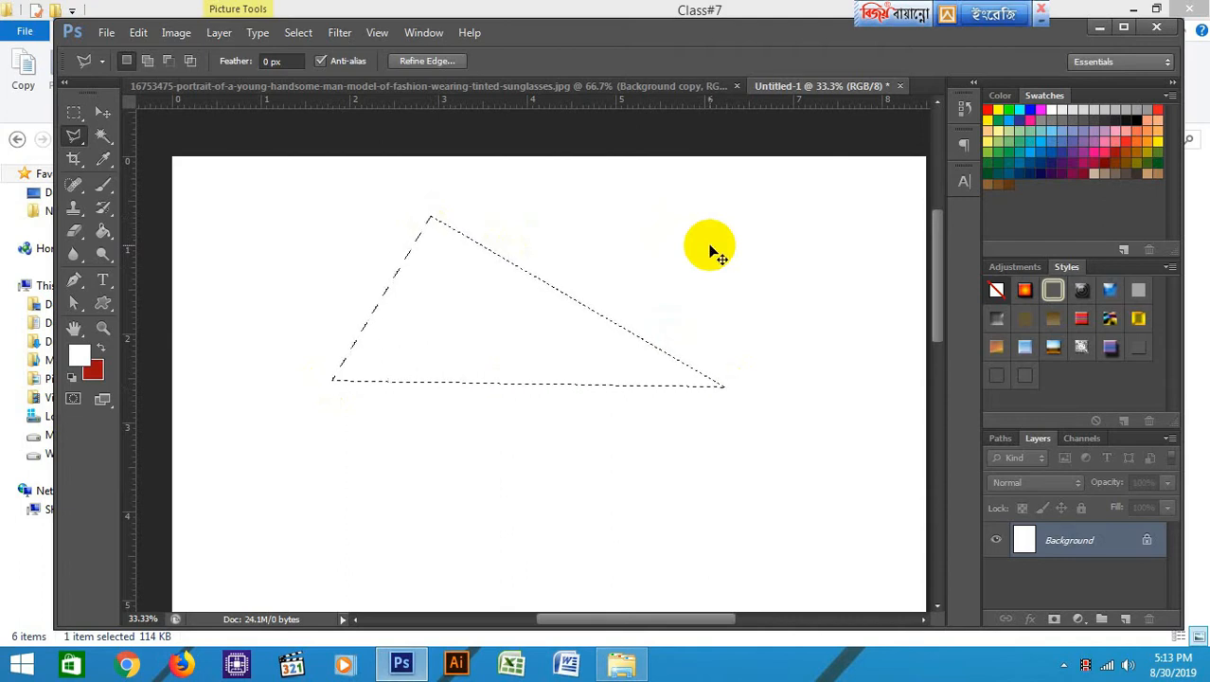
key("ctrl+d")
Draw a rounded closed selection with the Magnetic Lasso tool, switch back to the Lasso tool and deselect
left_click_drag(78, 147, 142, 182)
mouse_move(395, 254)
left_mouse_down()
mouse_move(450, 468)
mouse_move(619, 489)
mouse_move(744, 229)
mouse_move(455, 239)
left_mouse_up()
left_click(449, 244)
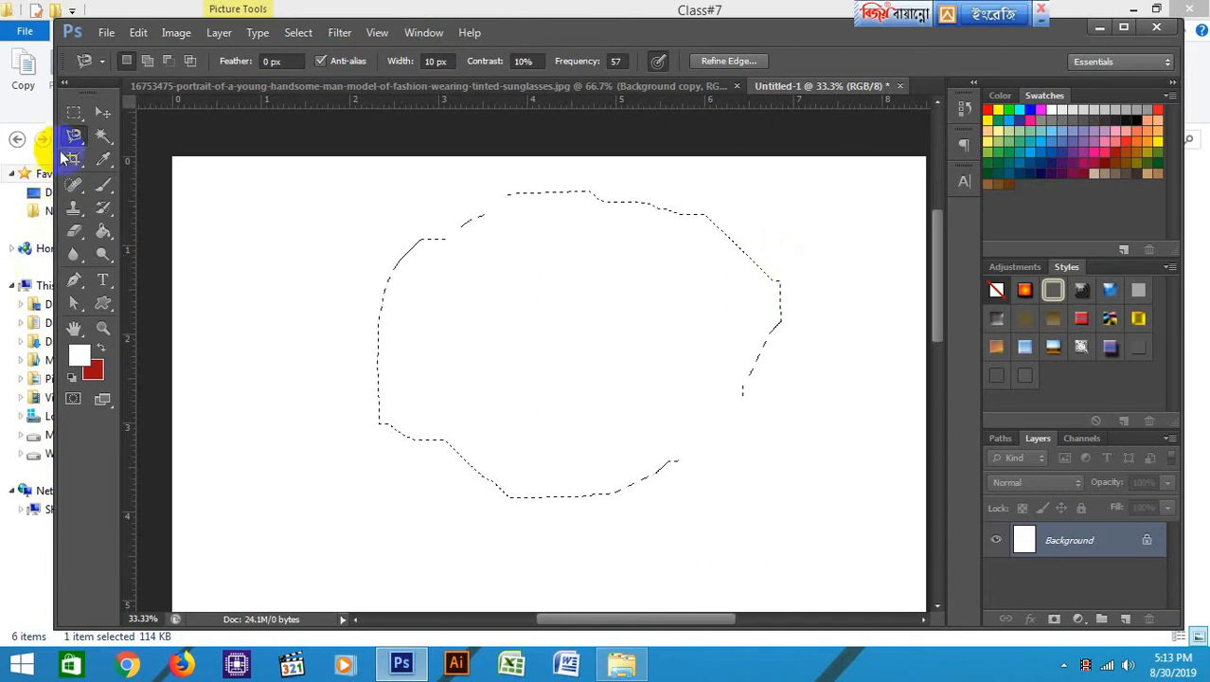
left_click_drag(74, 138, 111, 140)
left_click(209, 192)
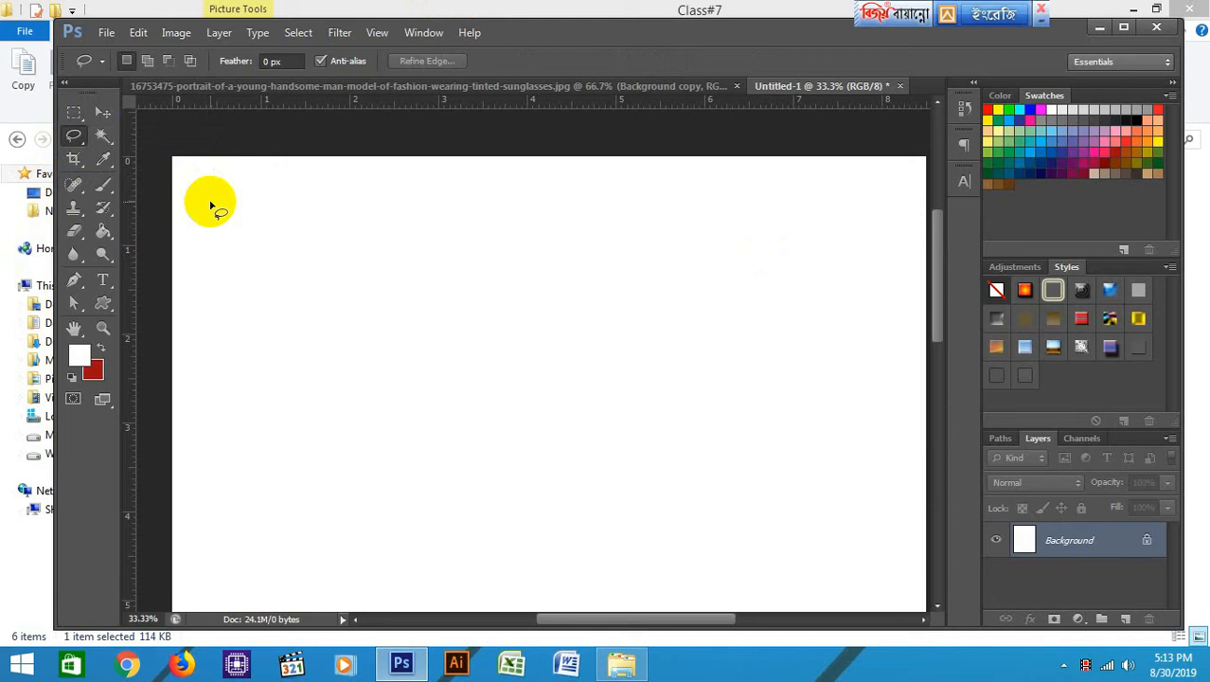
Switch the shape tool to the Rectangle tool, and activate the Rectangular Marquee tool
left_click(104, 115)
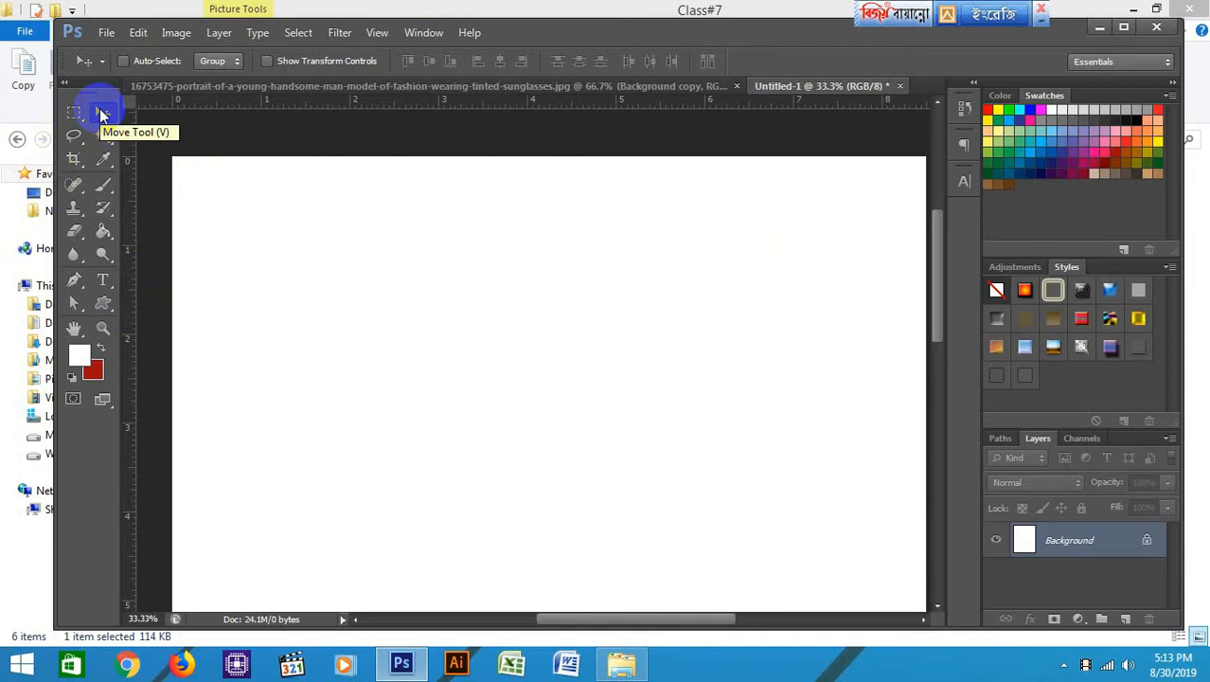
left_click(103, 305)
right_click(103, 305)
left_click(150, 300)
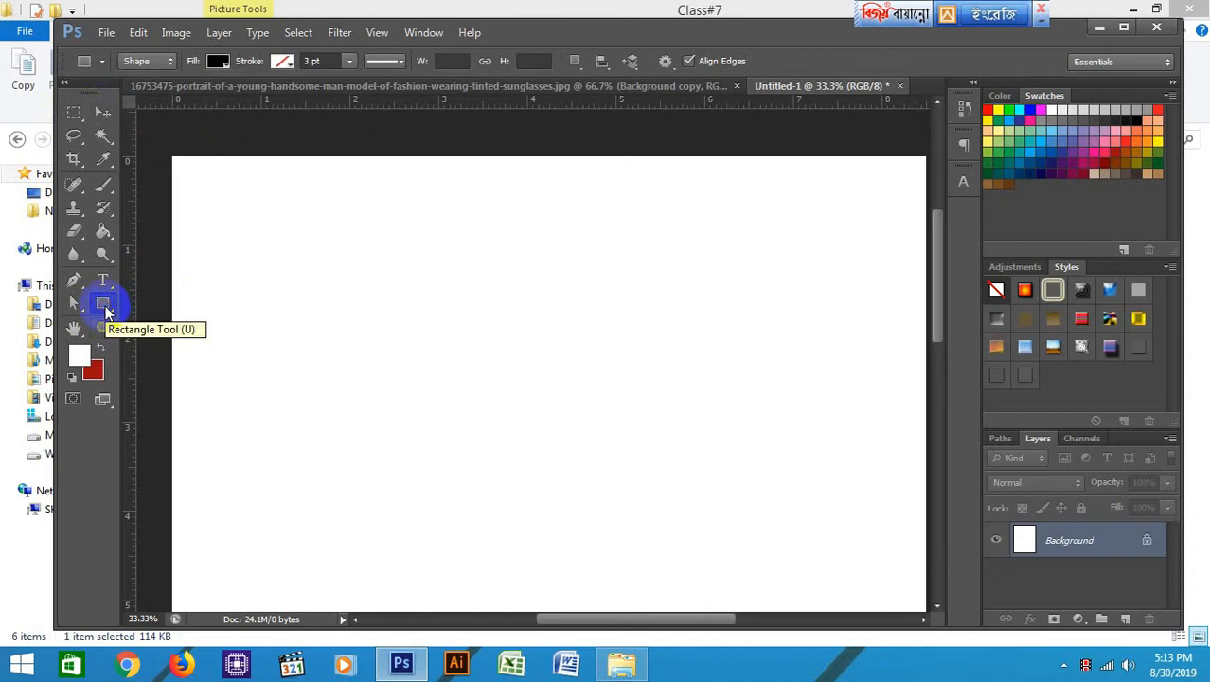
left_click(74, 114)
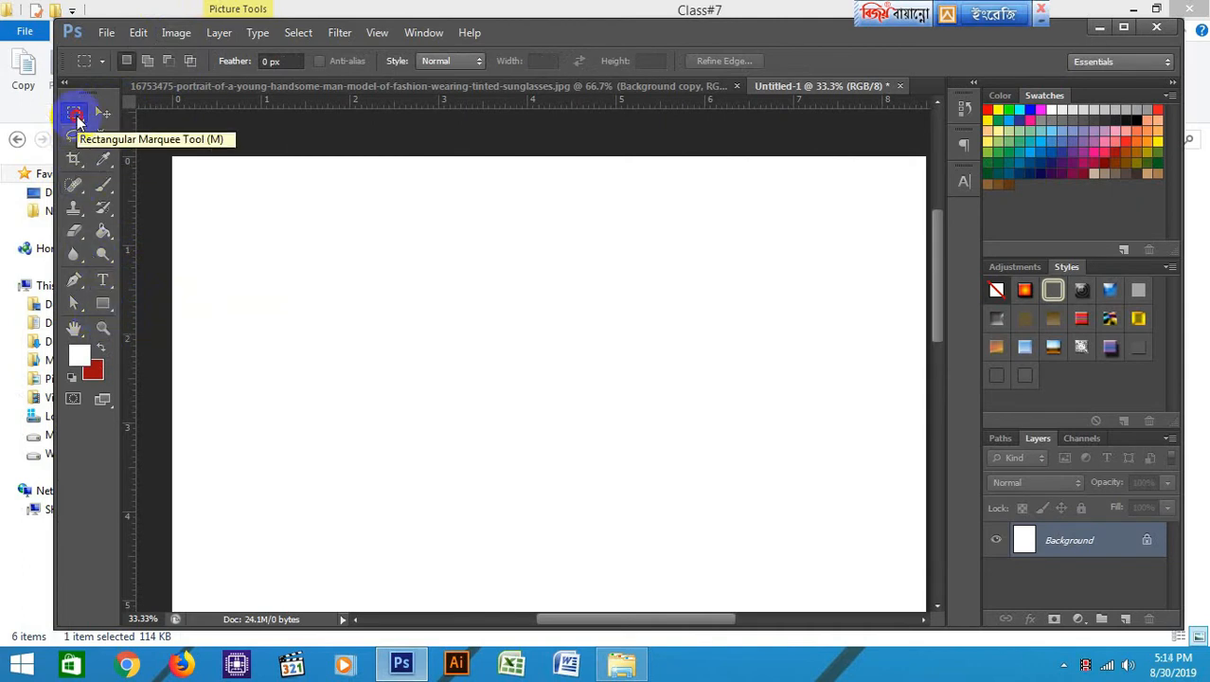
Draw a rectangular selection about 3.25 by 2.25 inches on the upper page, and add a new layer
left_click_drag(259, 200, 547, 399)
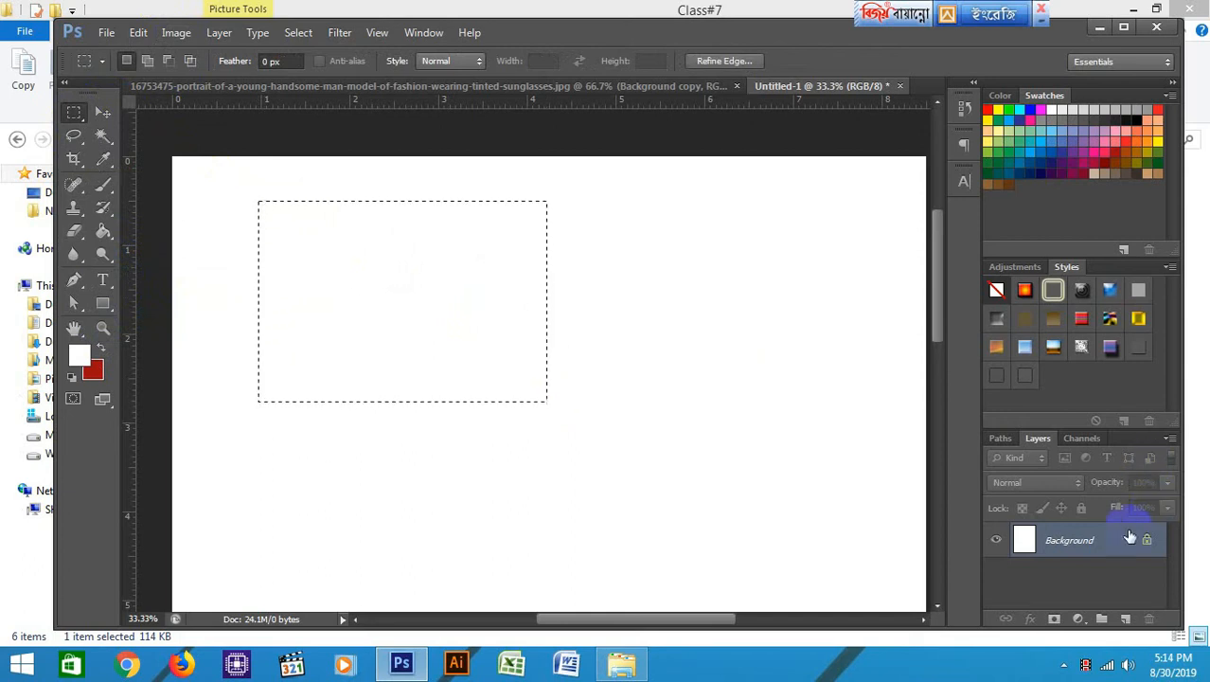
left_click(1125, 618)
Pick the Pure Red swatch as the foreground colour without renaming it
left_click(1126, 142)
double_click(1126, 142)
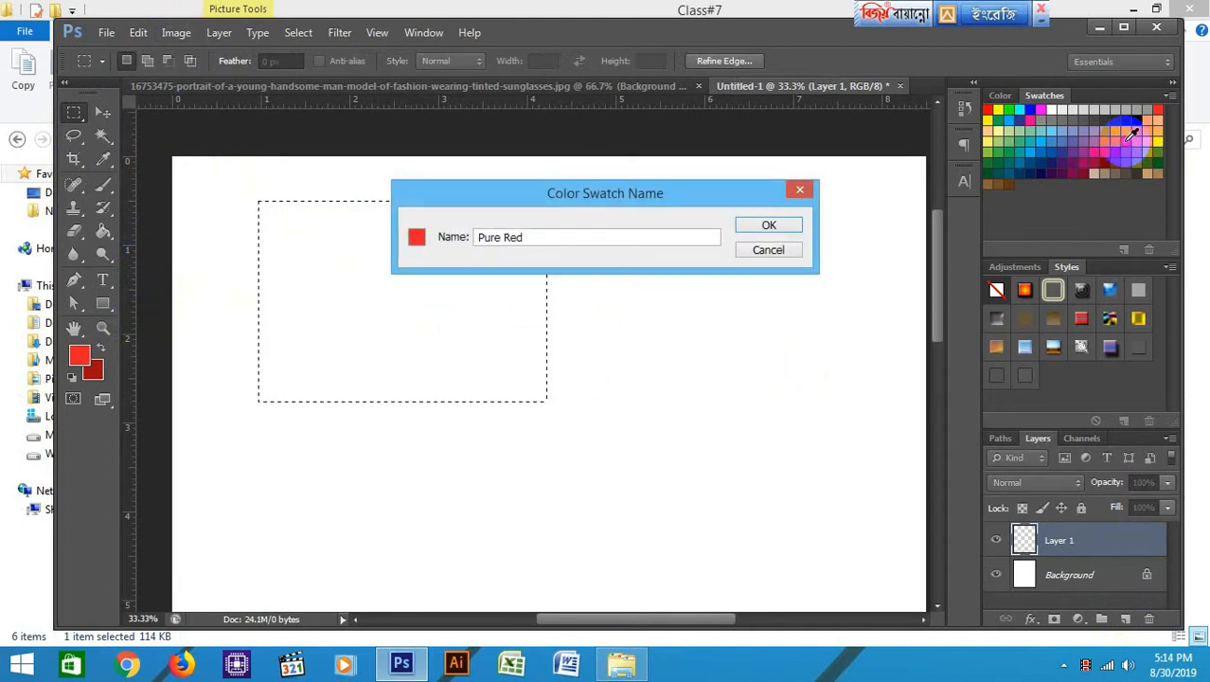
left_click(768, 249)
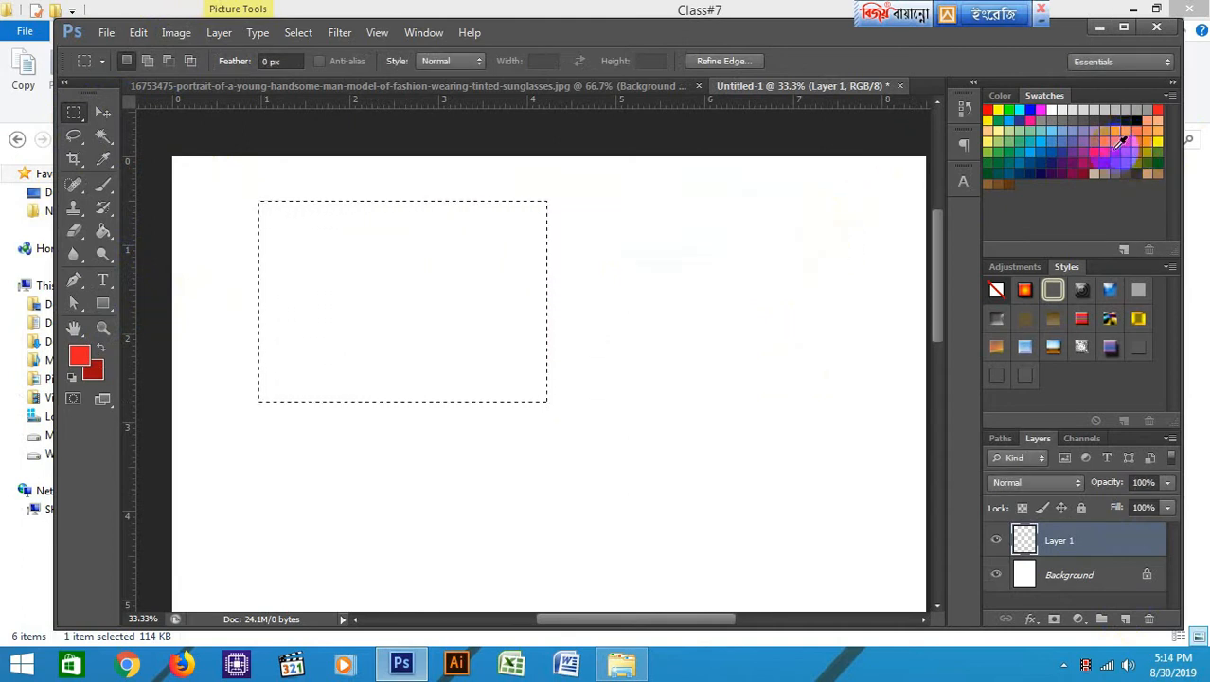
Set the foreground colour to dark red 94191e, and fill the rectangular selection with the Paint Bucket tool
left_click(102, 240)
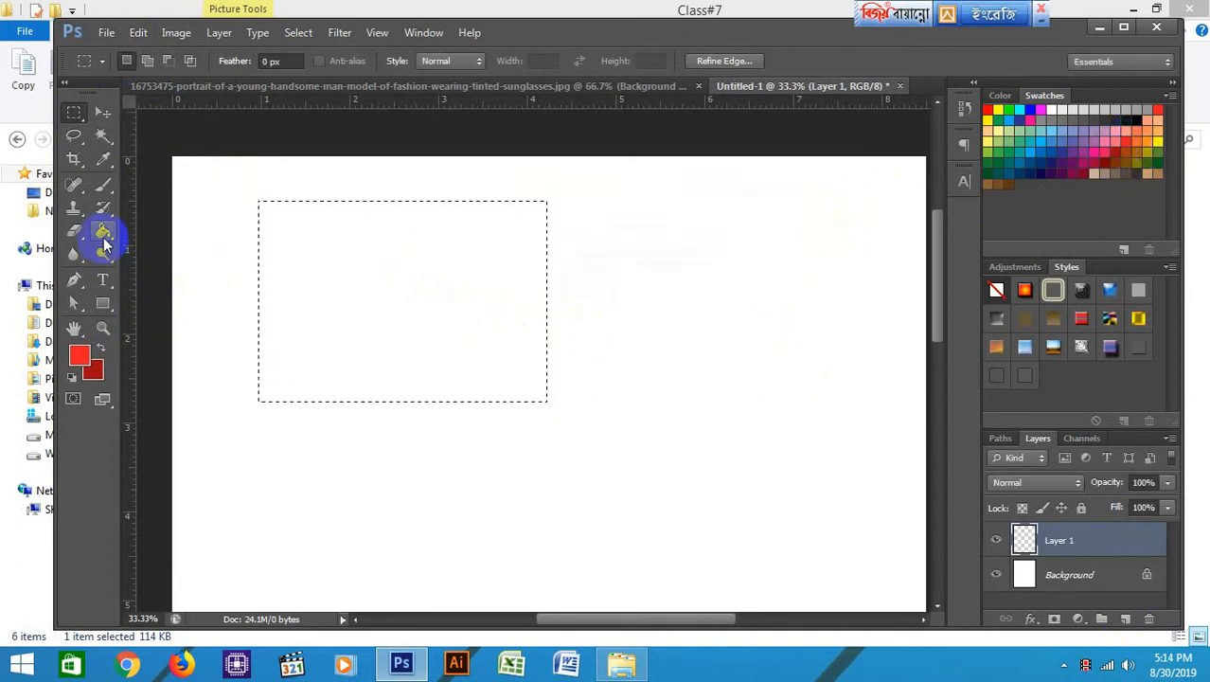
left_click(104, 242)
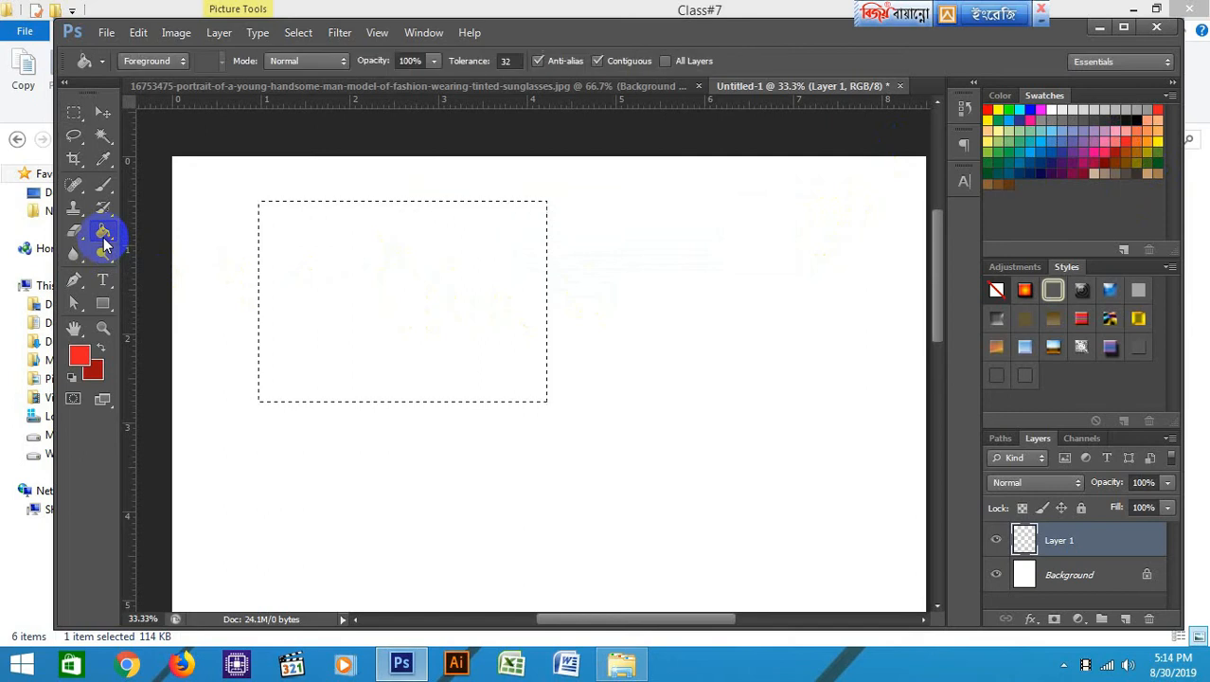
left_click(80, 353)
left_click_drag(527, 116, 750, 113)
left_click(777, 251)
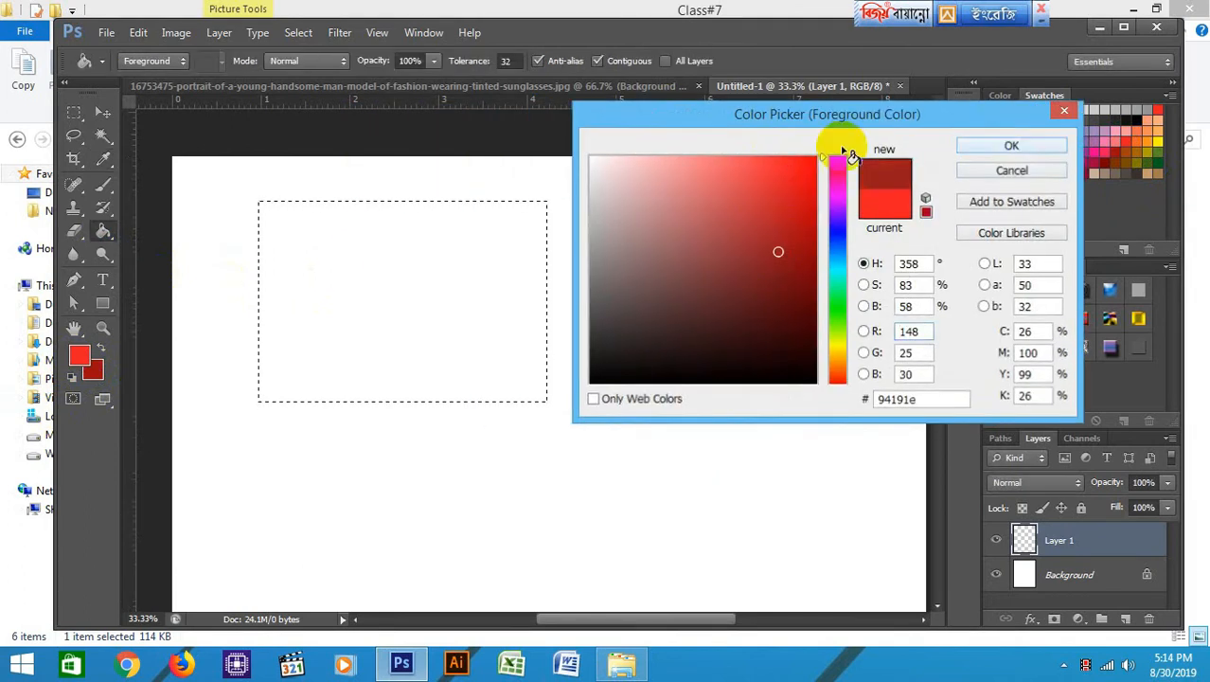
key("Return")
left_click(273, 290)
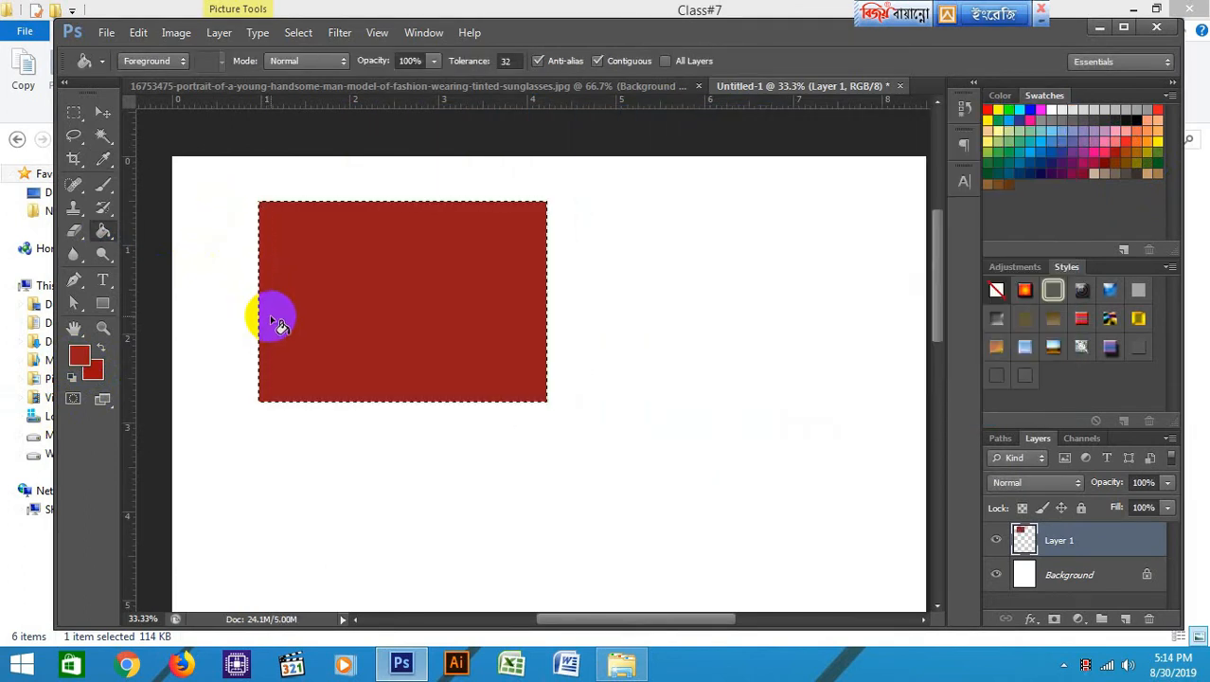
Deselect, and move the red rectangle to about 1.7 inches from the page's left edge and 0.6 inch from its top edge
left_click(75, 113)
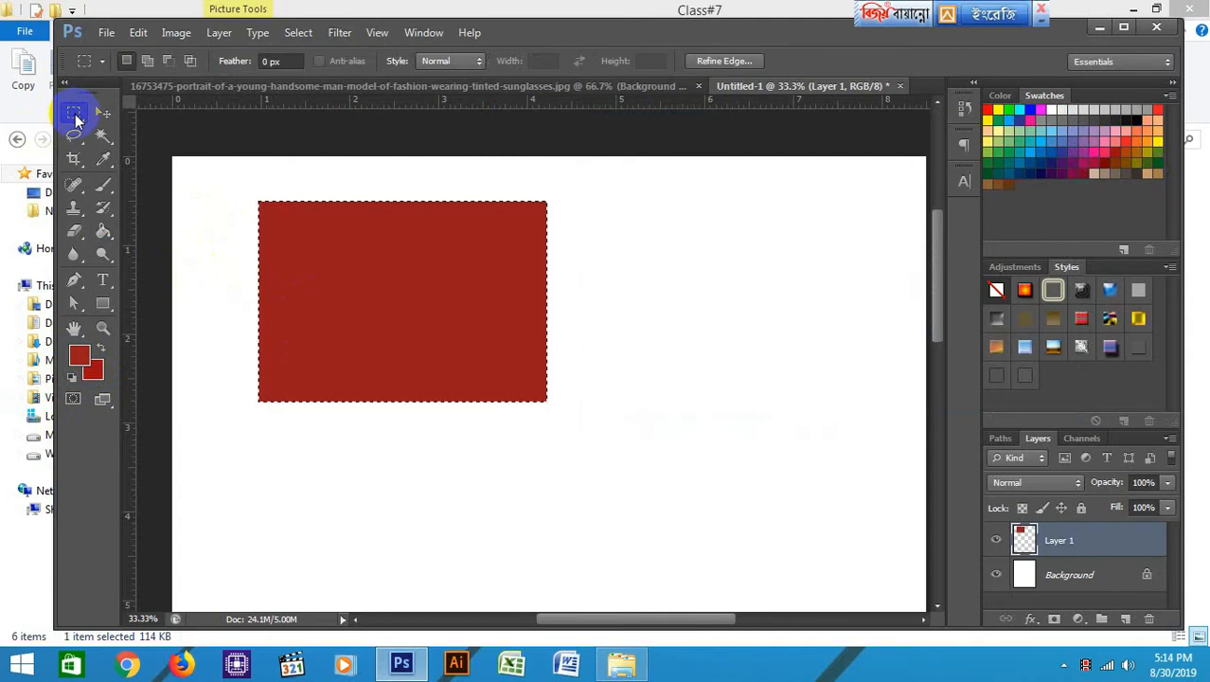
key("ctrl+d")
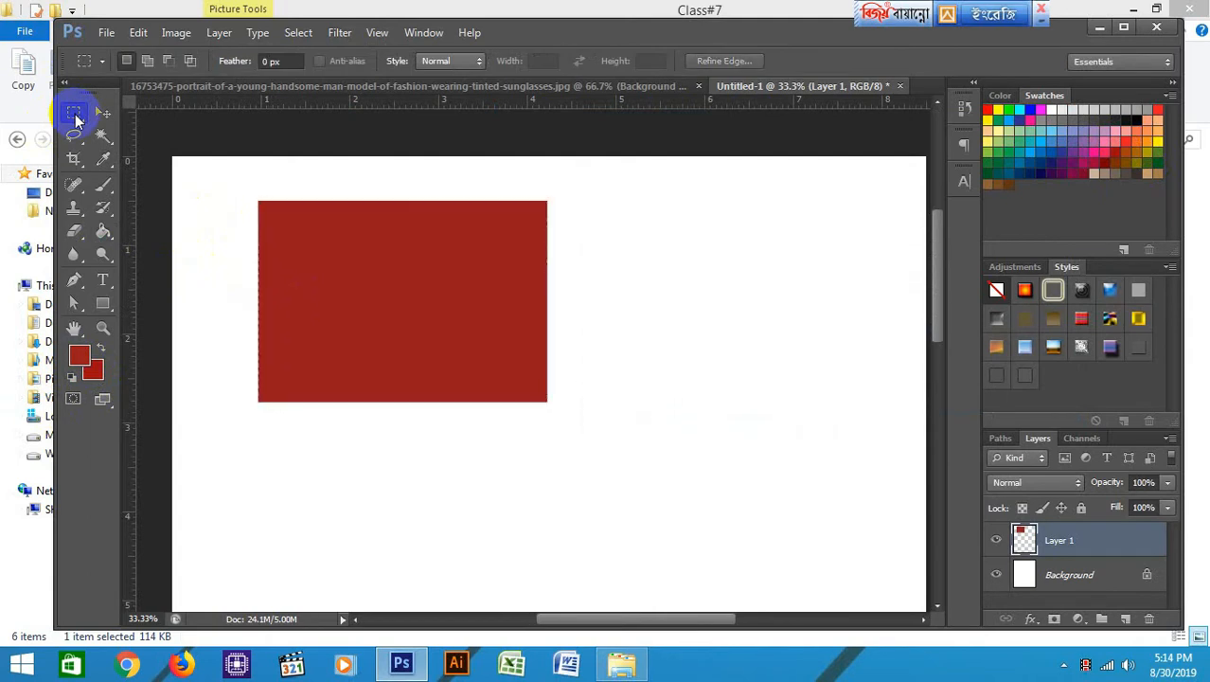
left_click(103, 112)
left_click_drag(459, 343, 311, 281)
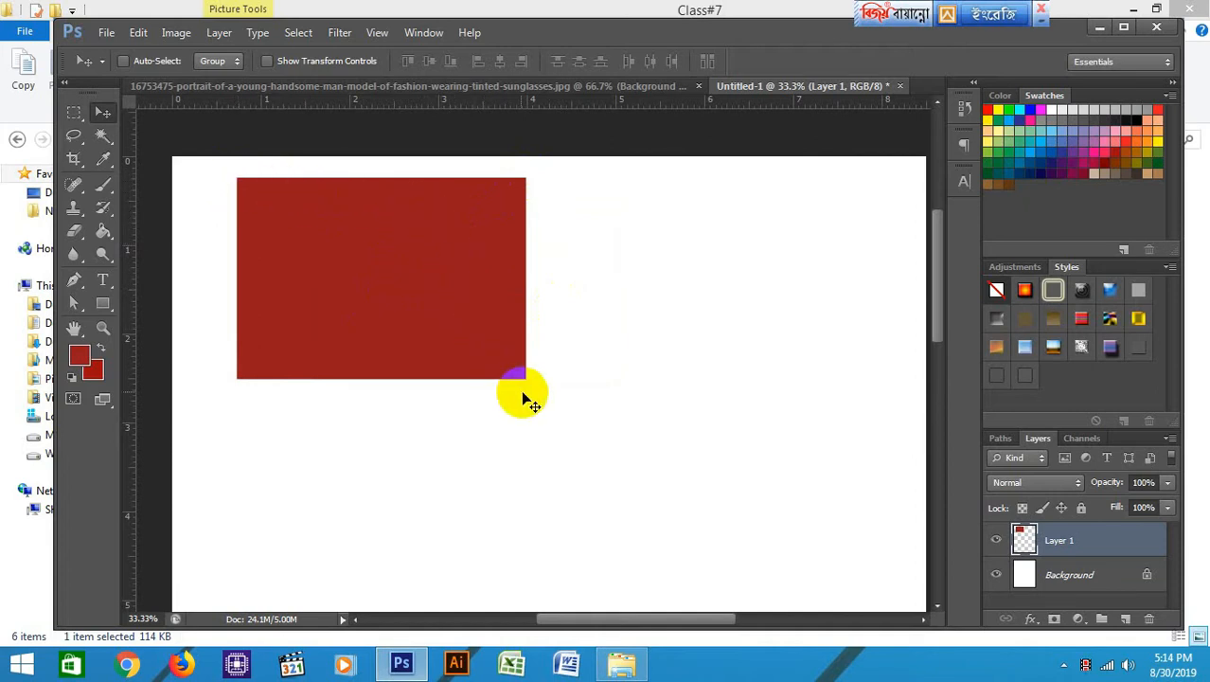
left_click_drag(494, 331, 554, 327)
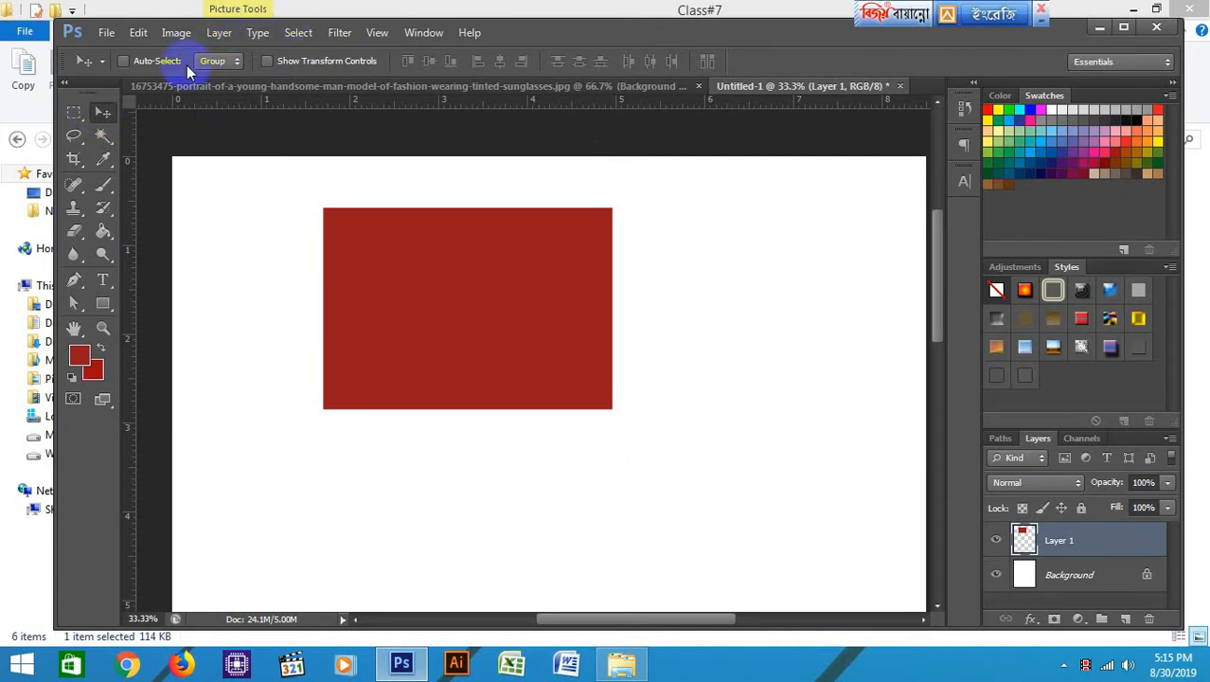
Draw a four-sided Polygonal Lasso selection inside the red rectangle, starting and ending at its lower-left corner
left_click(73, 138)
left_click_drag(74, 138, 138, 158)
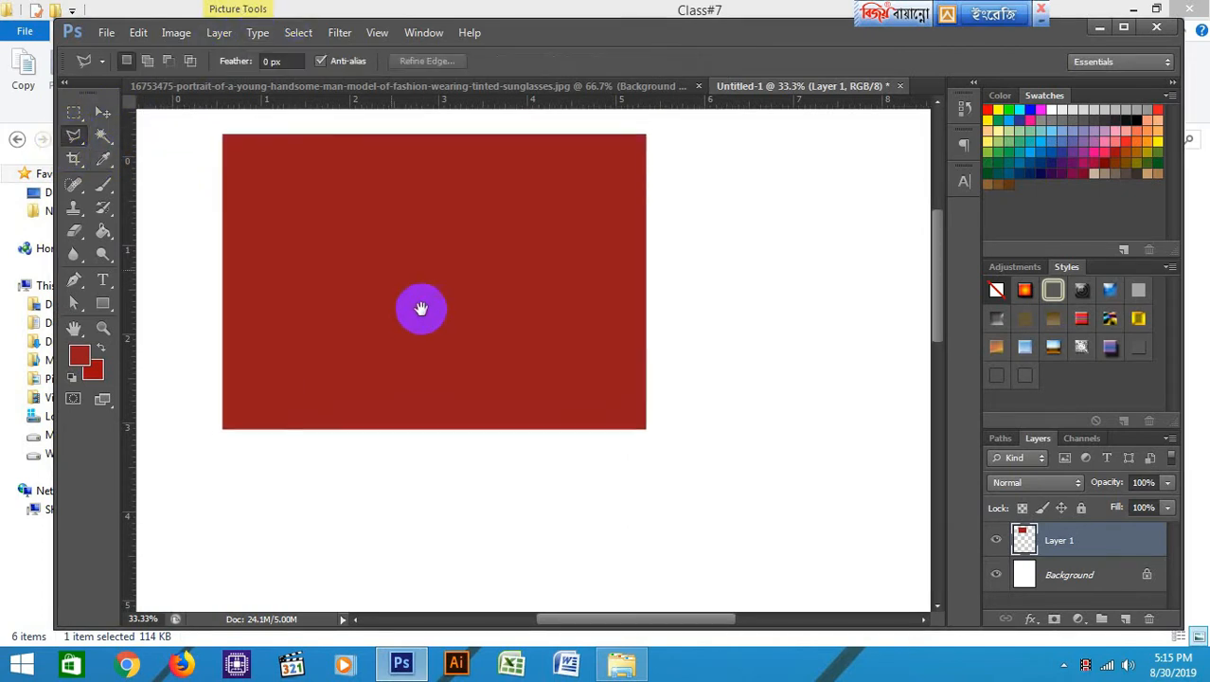
left_click_drag(421, 309, 521, 323)
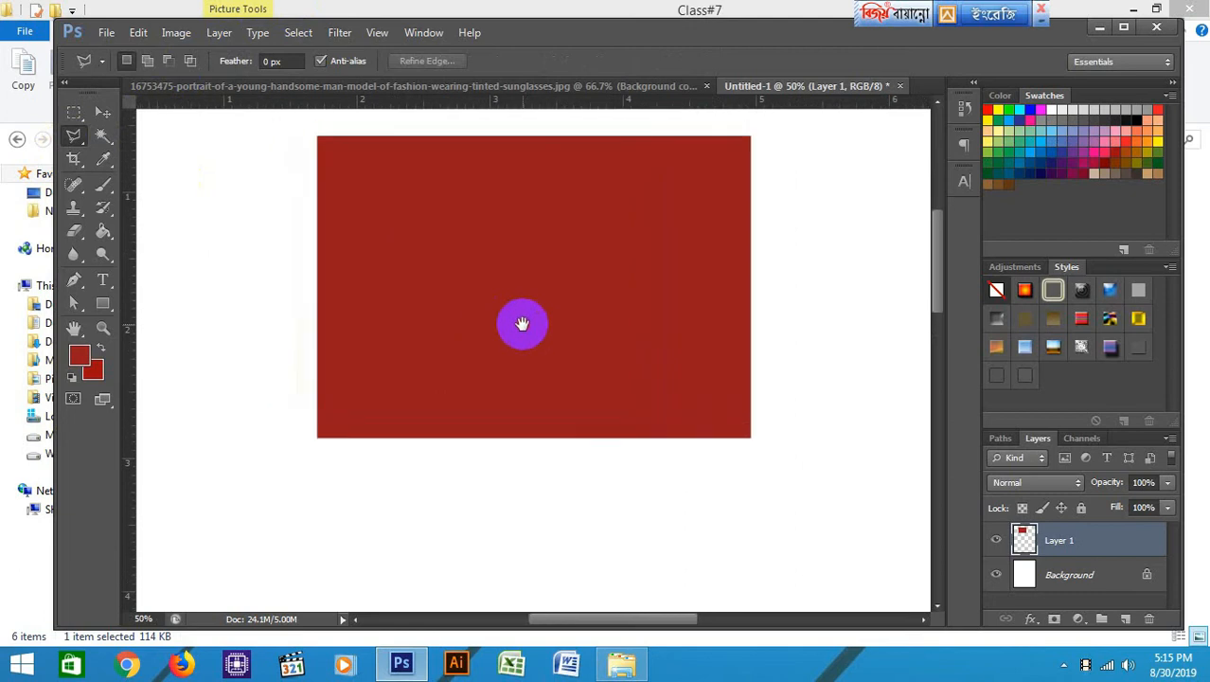
left_click(316, 439)
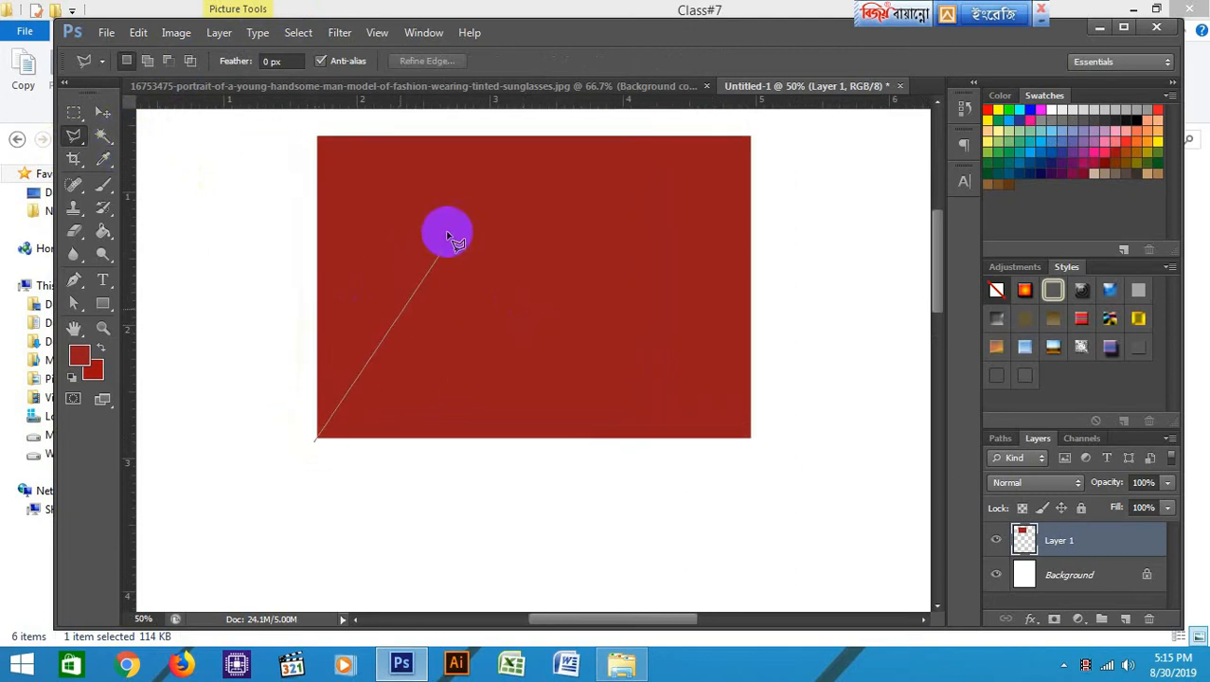
left_click(442, 172)
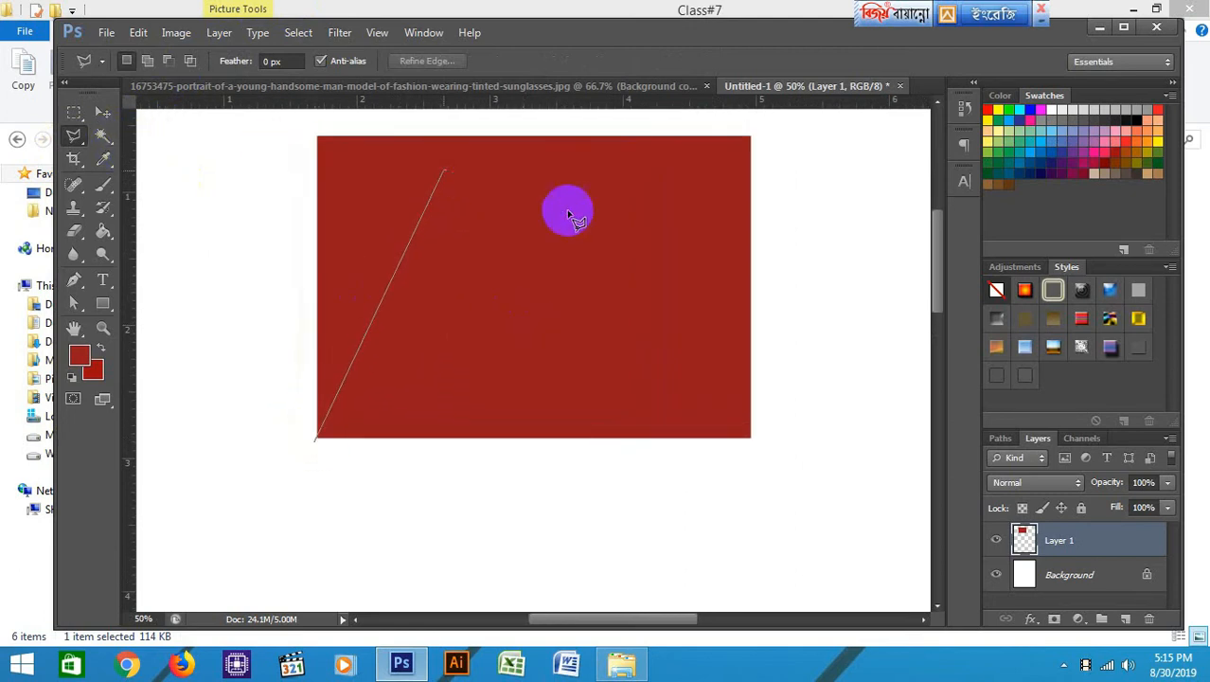
left_click(722, 242)
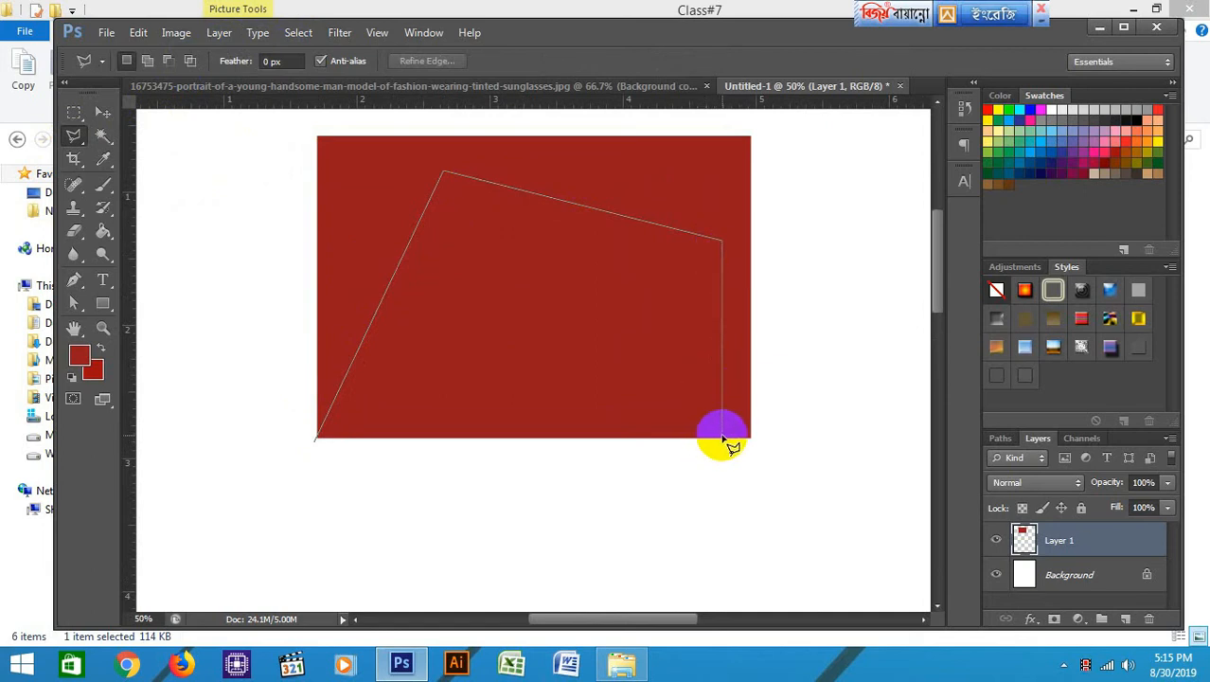
left_click(722, 437)
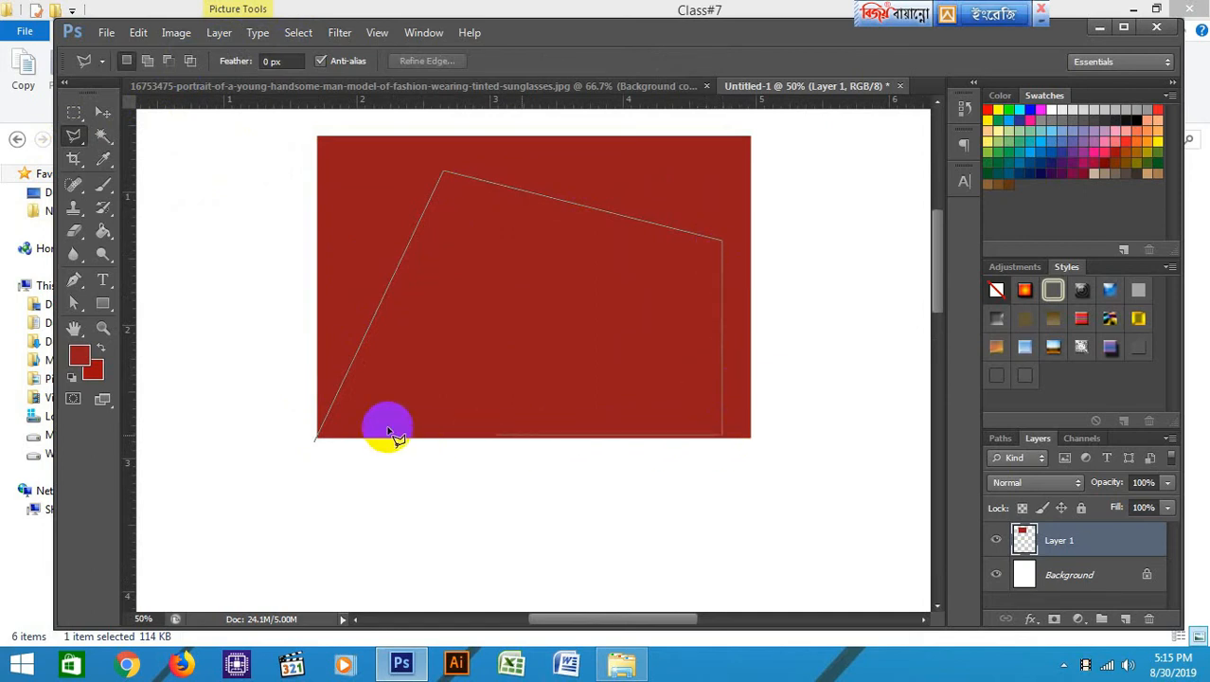
left_click(315, 438)
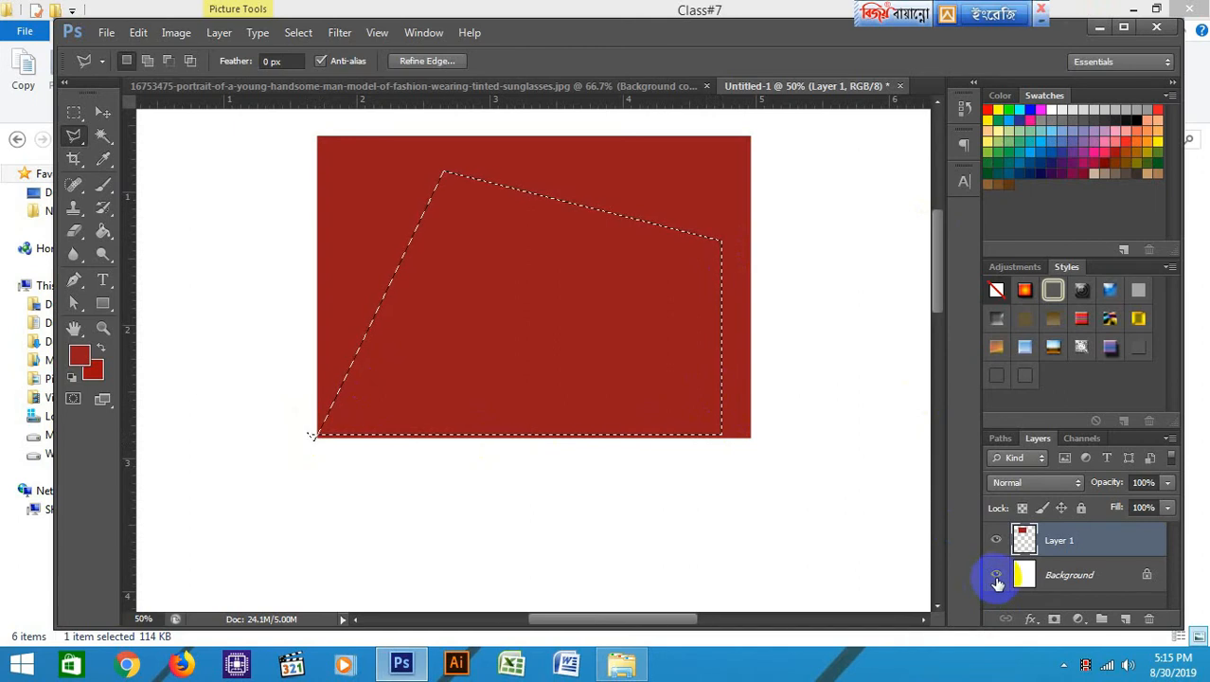
Hide the Background layer, and try deleting the selected area from the red rectangle before undoing the deletion
left_click(996, 576)
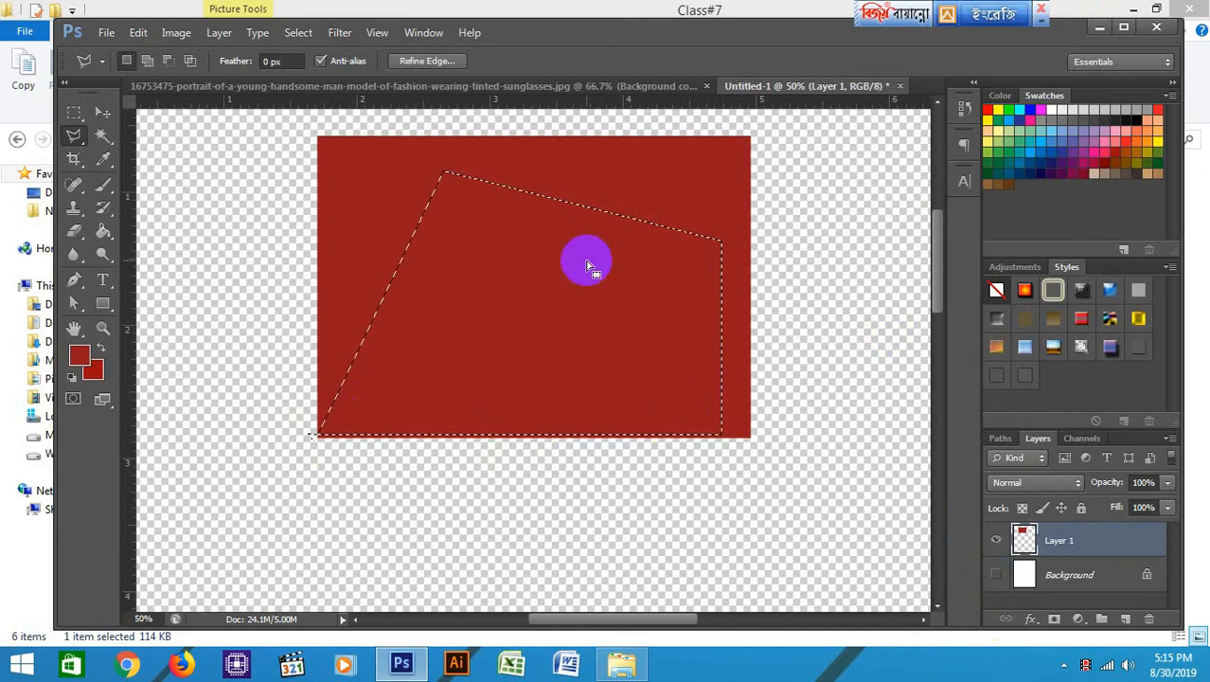
key("Delete")
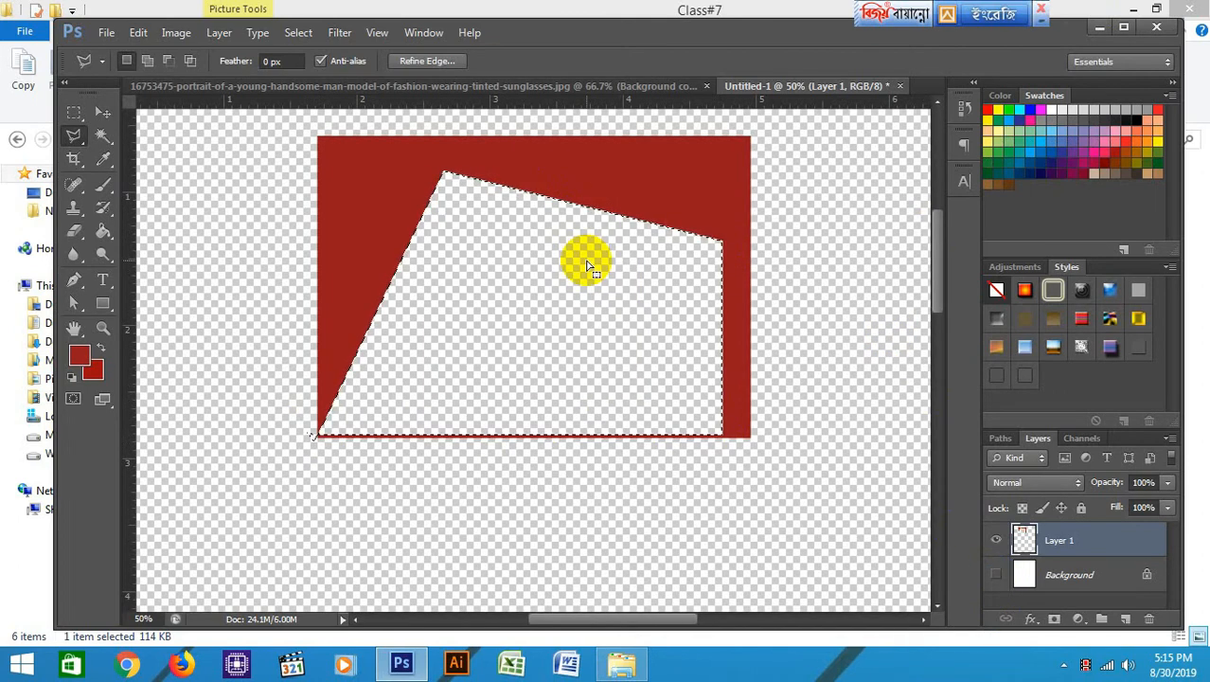
key("ctrl+z")
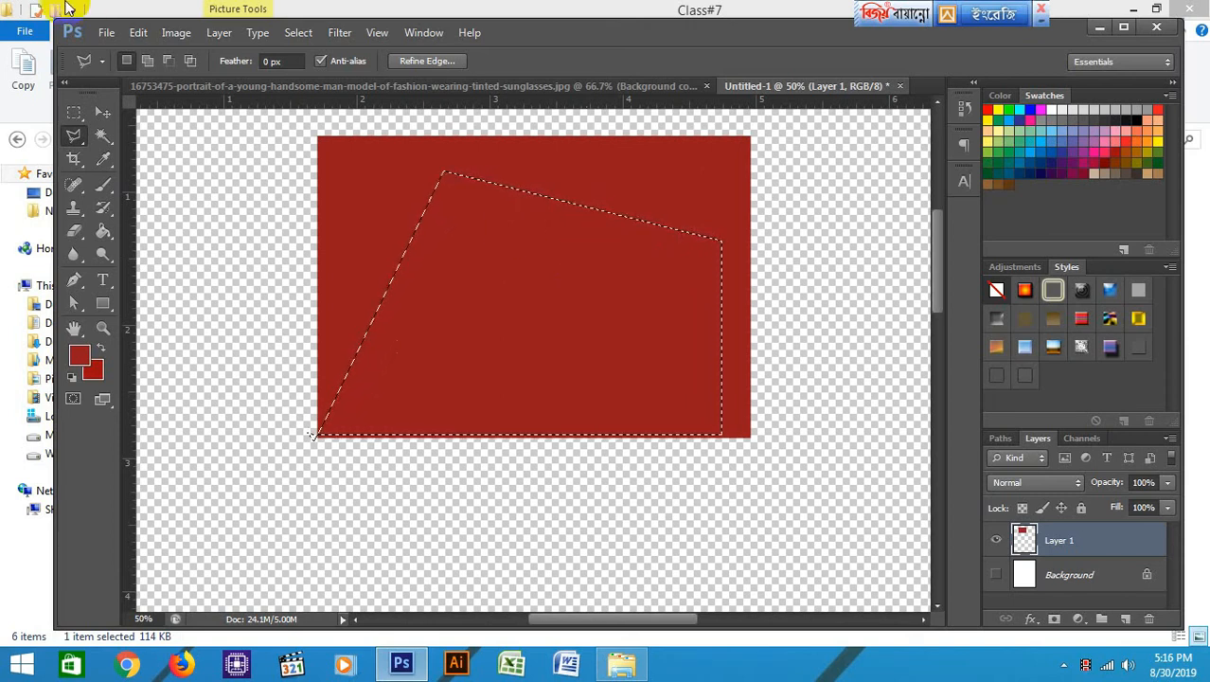
Invert the four-sided selection, and toggle it back to the original area
left_click(307, 34)
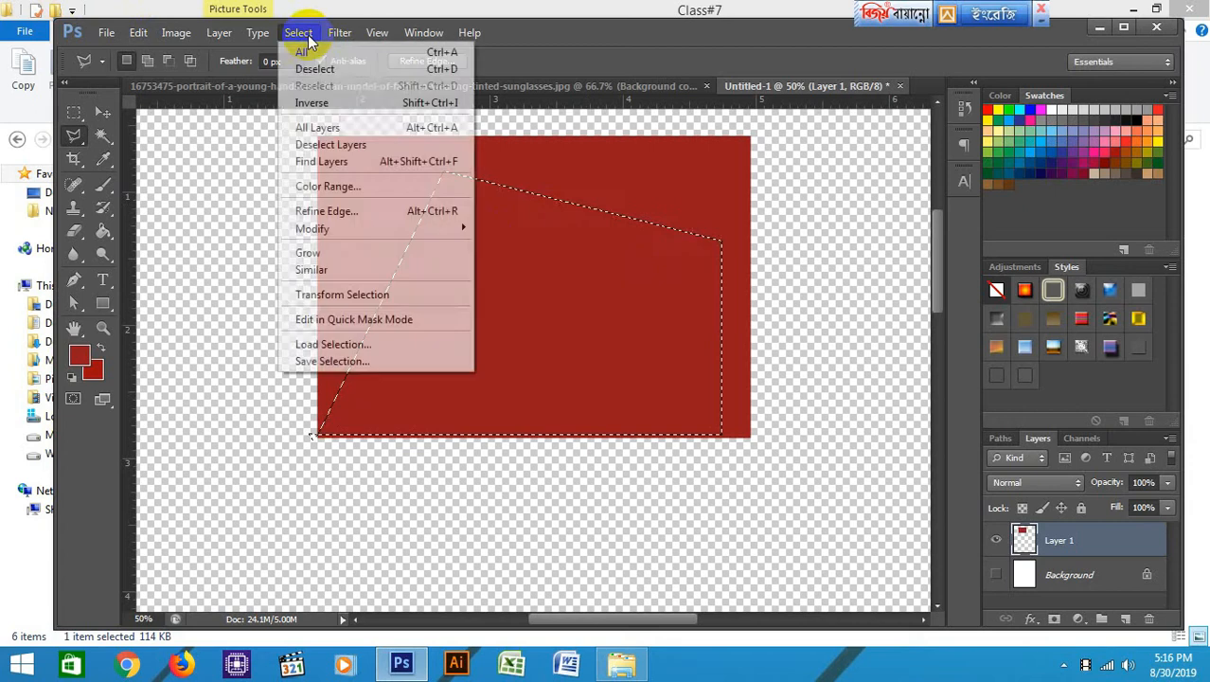
left_click(346, 102)
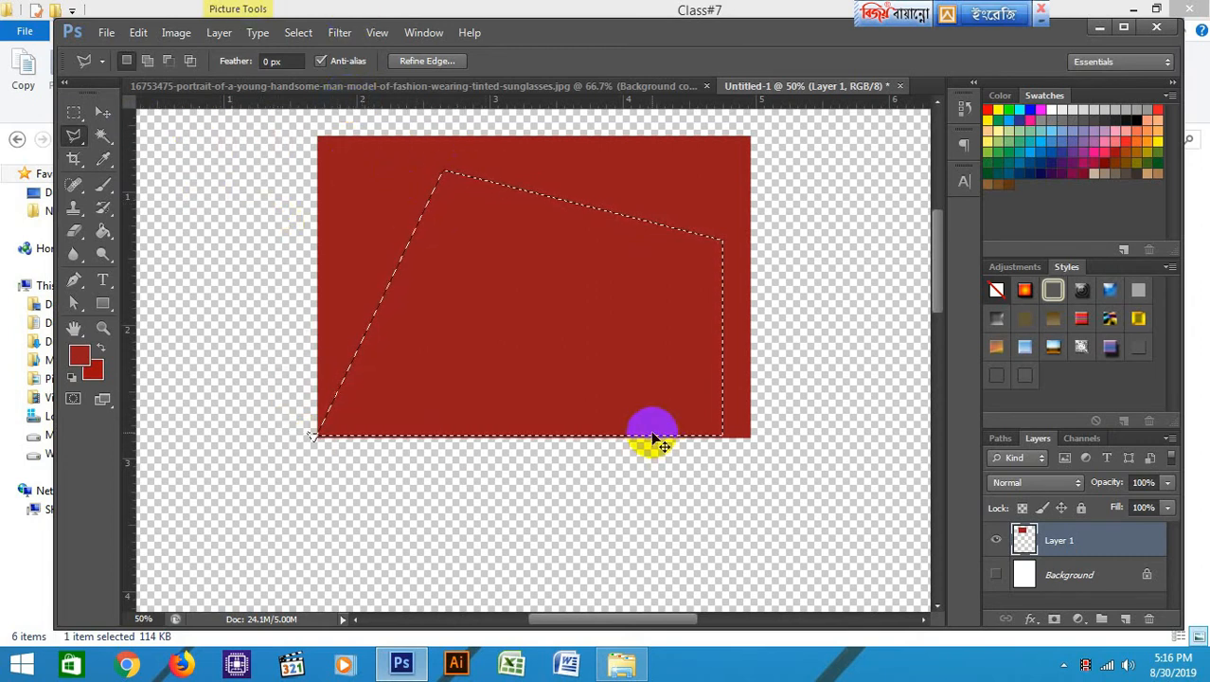
key("ctrl+minus")
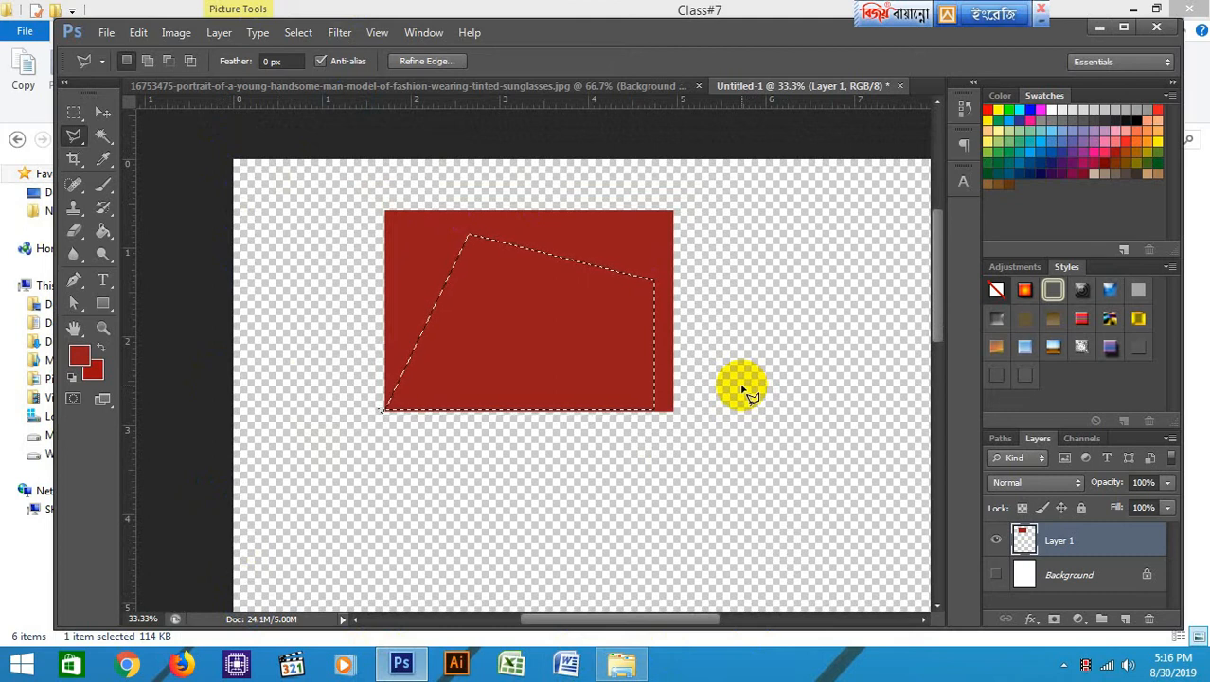
key("shift")
key("ctrl+shift+i")
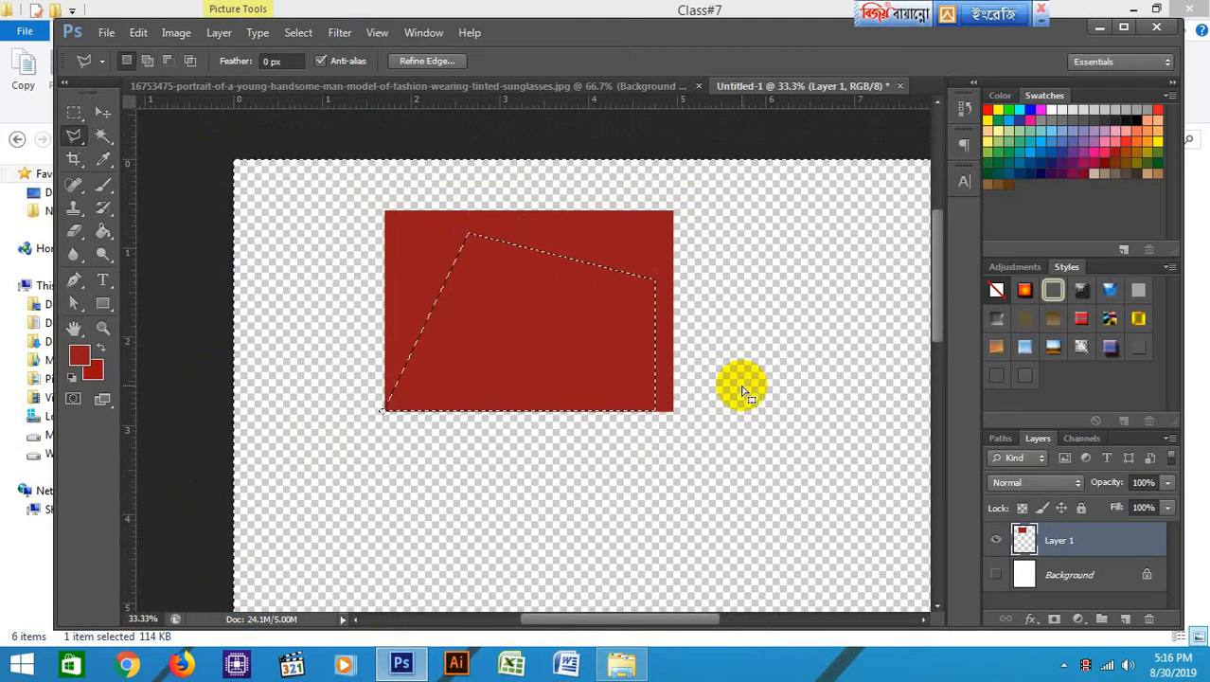
key("ctrl+shift+i")
Try the Inverse command once more, and examine the selection's extent across the whole page
left_click(297, 34)
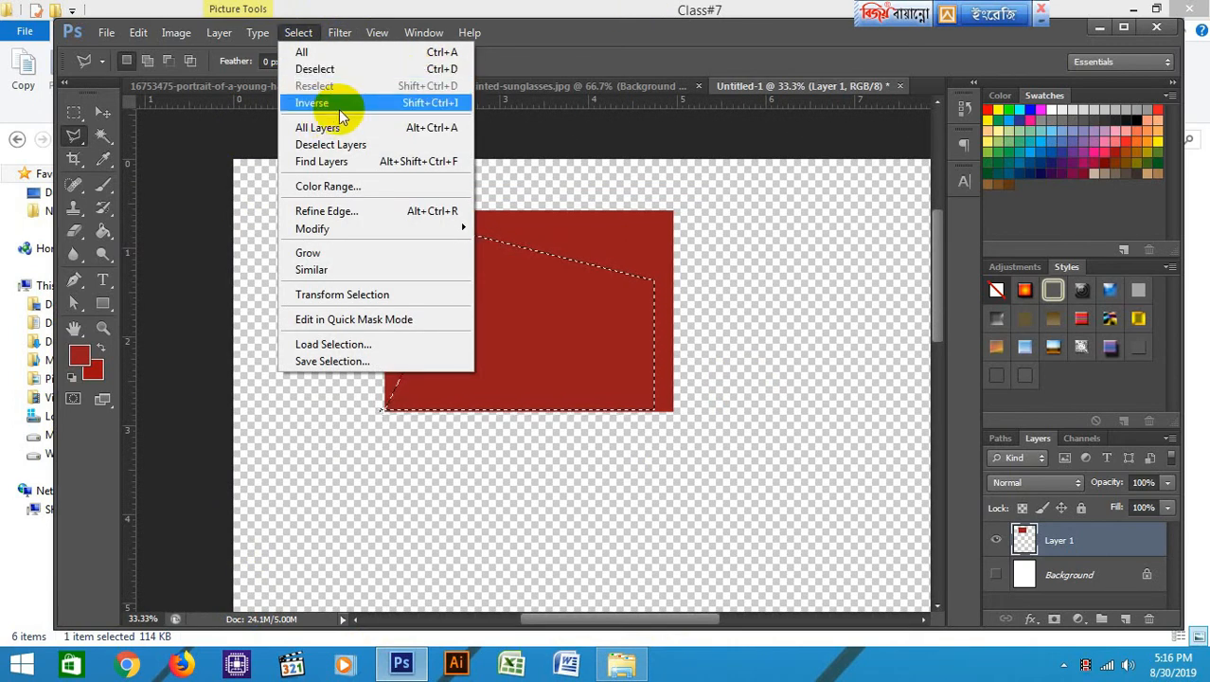
left_click(453, 103)
scroll(464, 112, "down", 6)
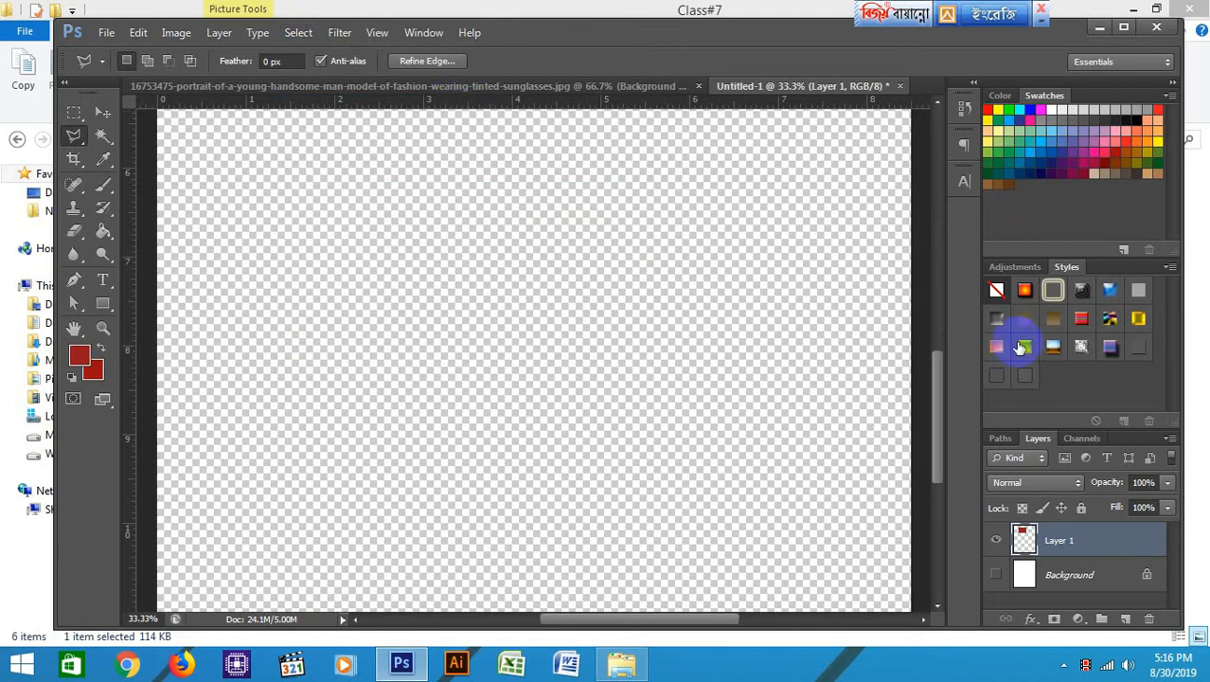
key("ctrl+minus")
key("ctrl+minus")
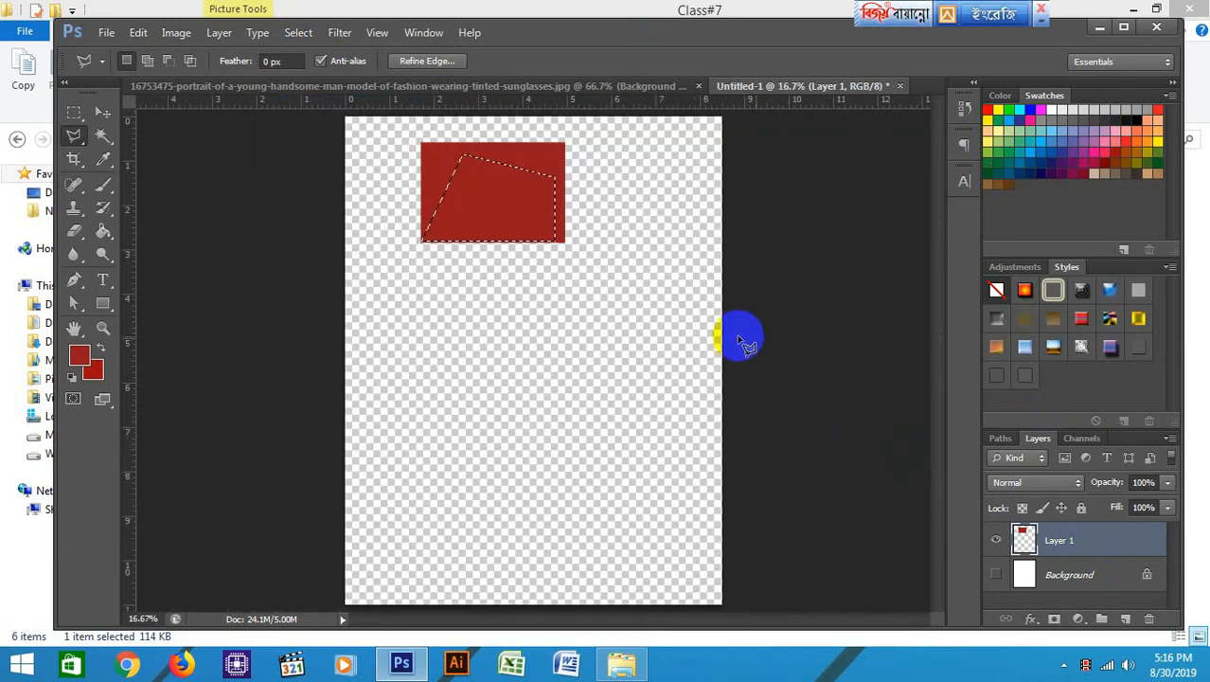
Invert the selection, and delete the parts of the red rectangle outside the four-sided area
key("ctrl+plus")
key("ctrl+plus")
key("ctrl+plus")
left_click_drag(611, 236, 644, 343)
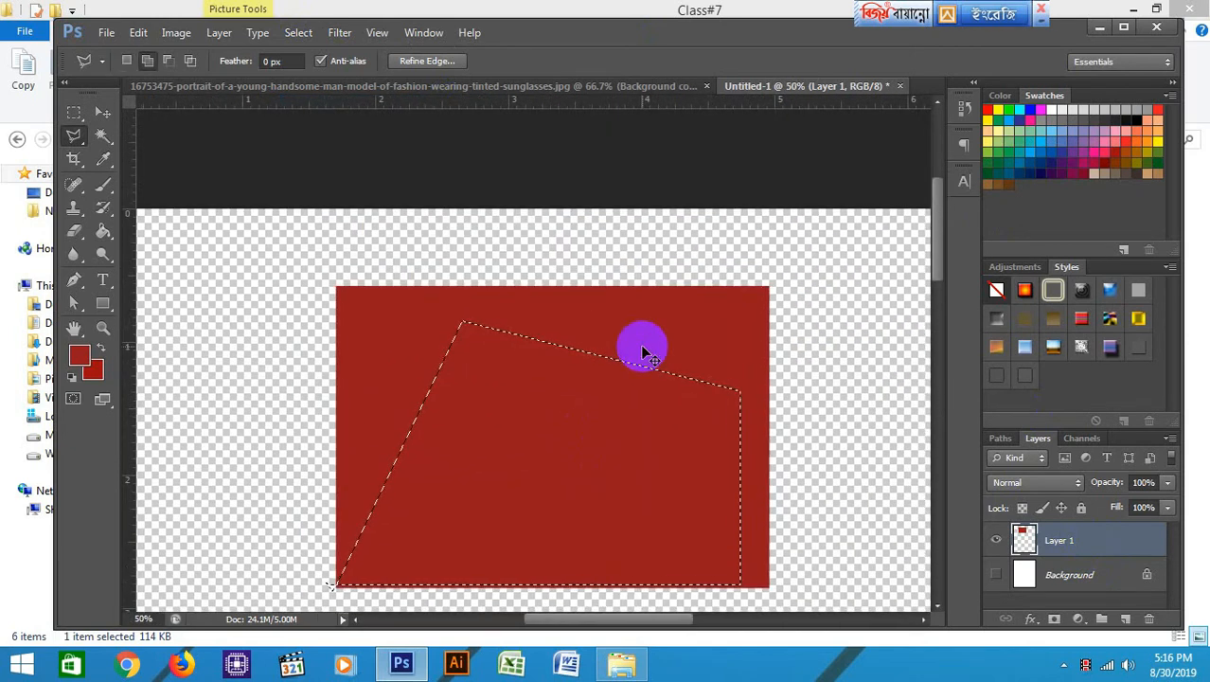
key("ctrl+shift+i")
key("Delete")
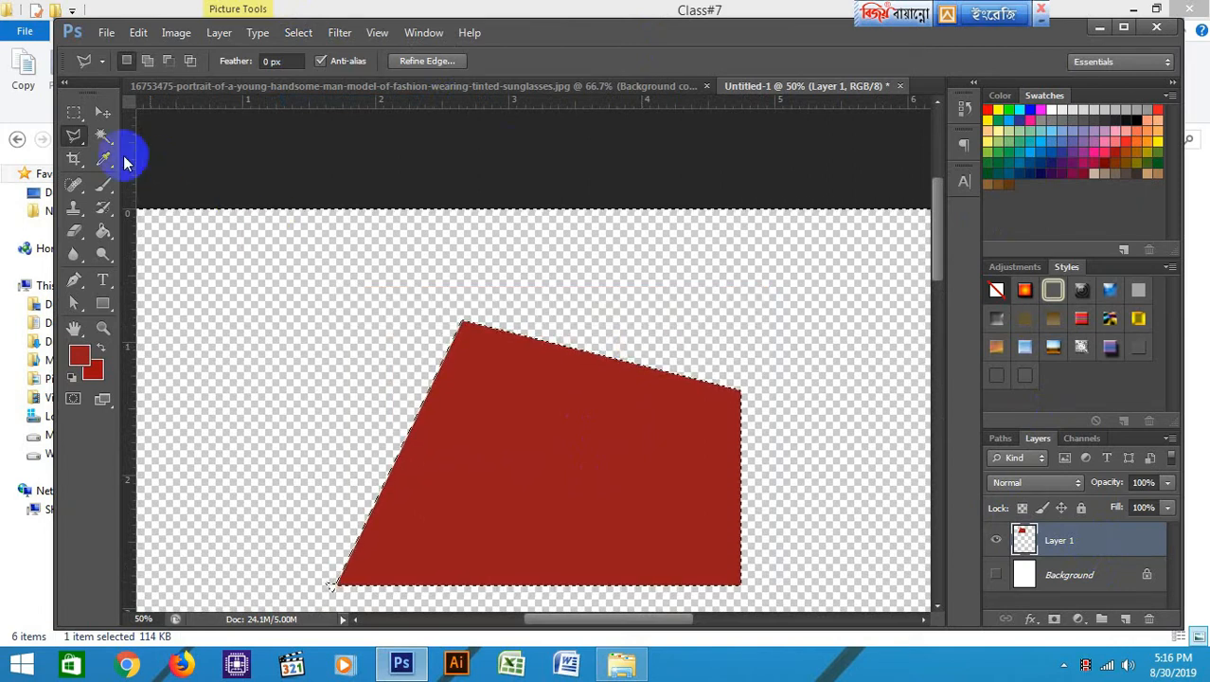
Deselect, and move the red four-sided shape to about 0.5 inch from the page's left and top edges
left_click(104, 113)
left_click_drag(506, 424, 462, 319)
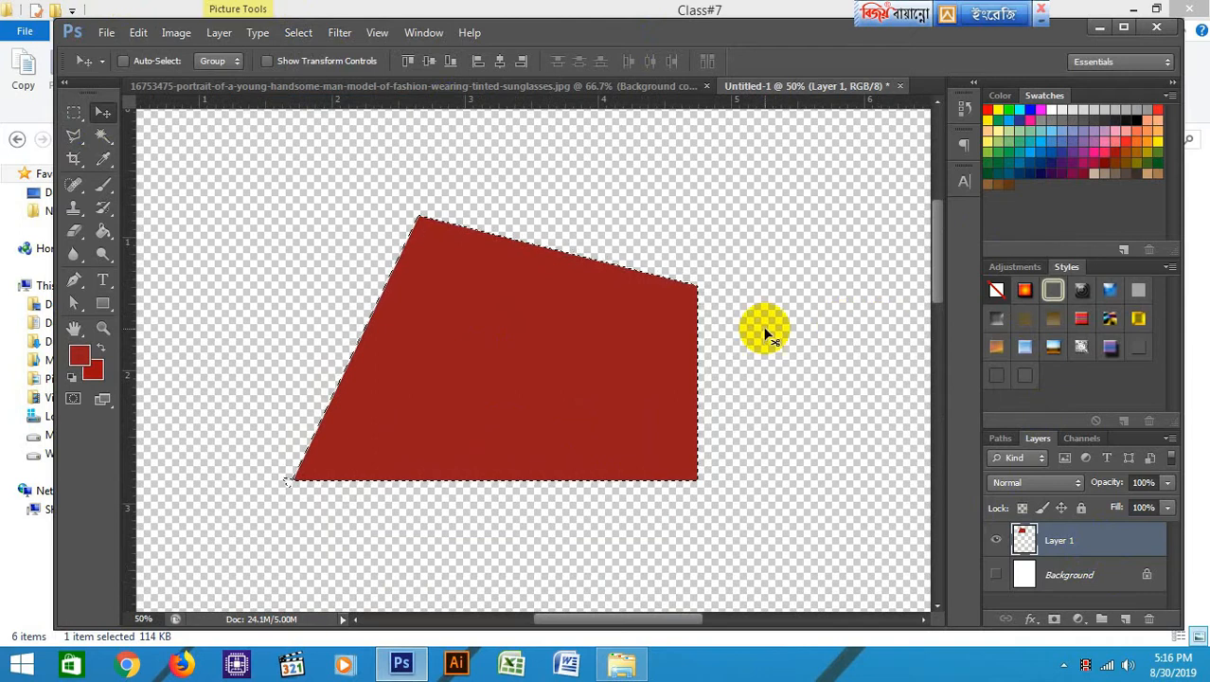
key("ctrl+d")
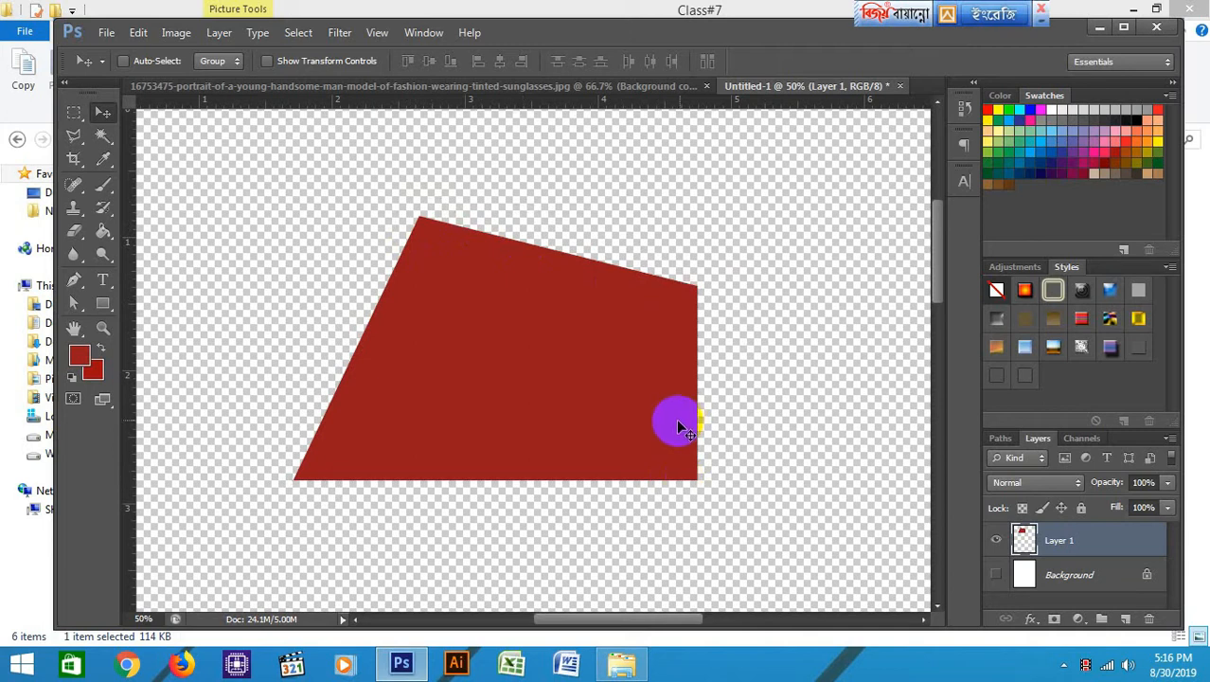
key("ctrl+minus")
left_click_drag(538, 344, 435, 315)
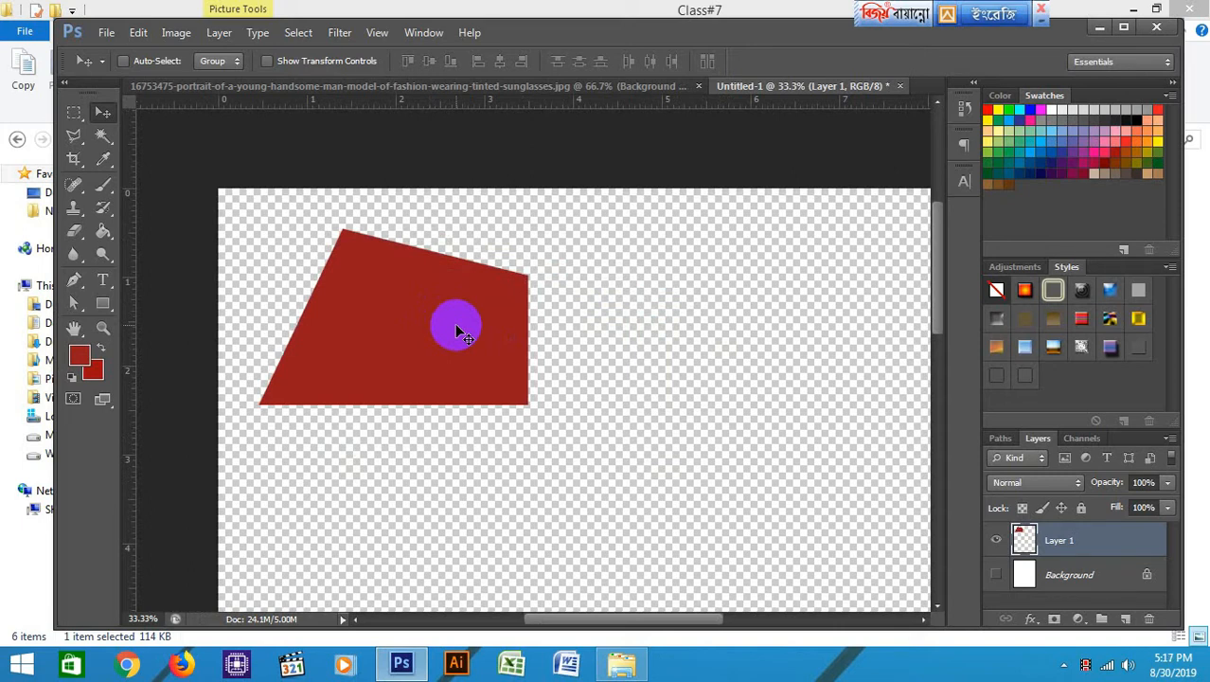
Outline a four-sided area over the red shape's upper-left corner with the Polygonal Lasso, and delete that part
left_click(75, 137)
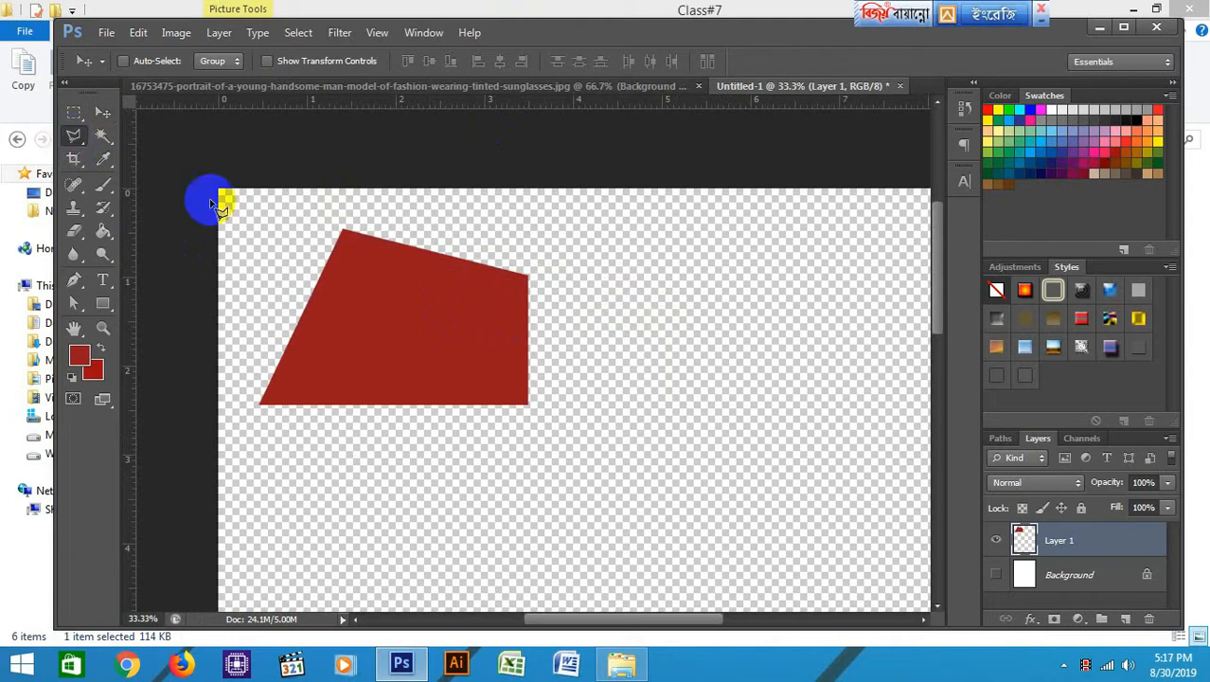
left_click(243, 249)
left_click(358, 322)
left_click(412, 216)
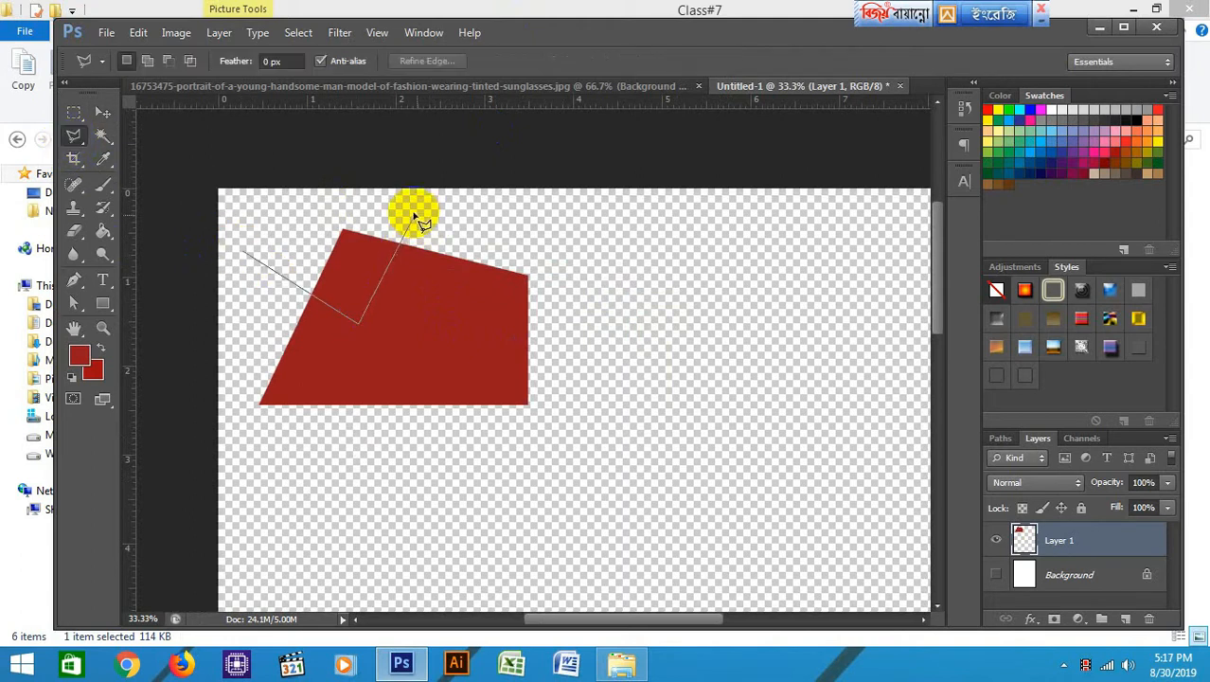
left_click(294, 214)
left_click(246, 257)
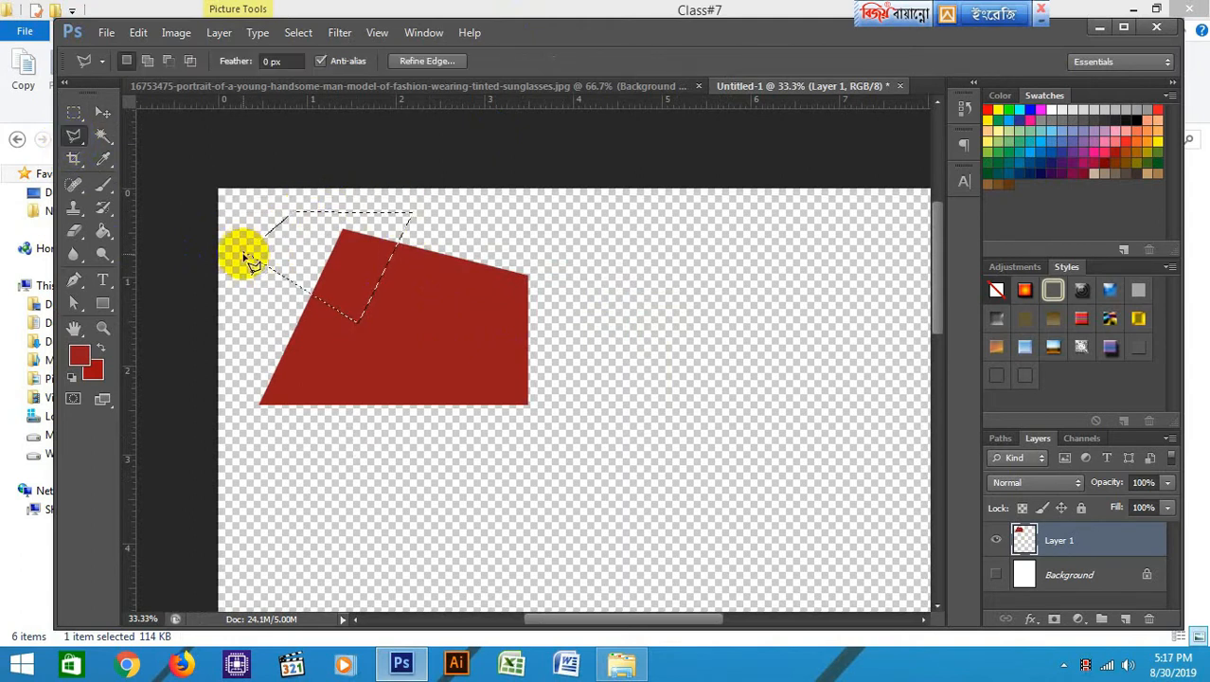
key("Delete")
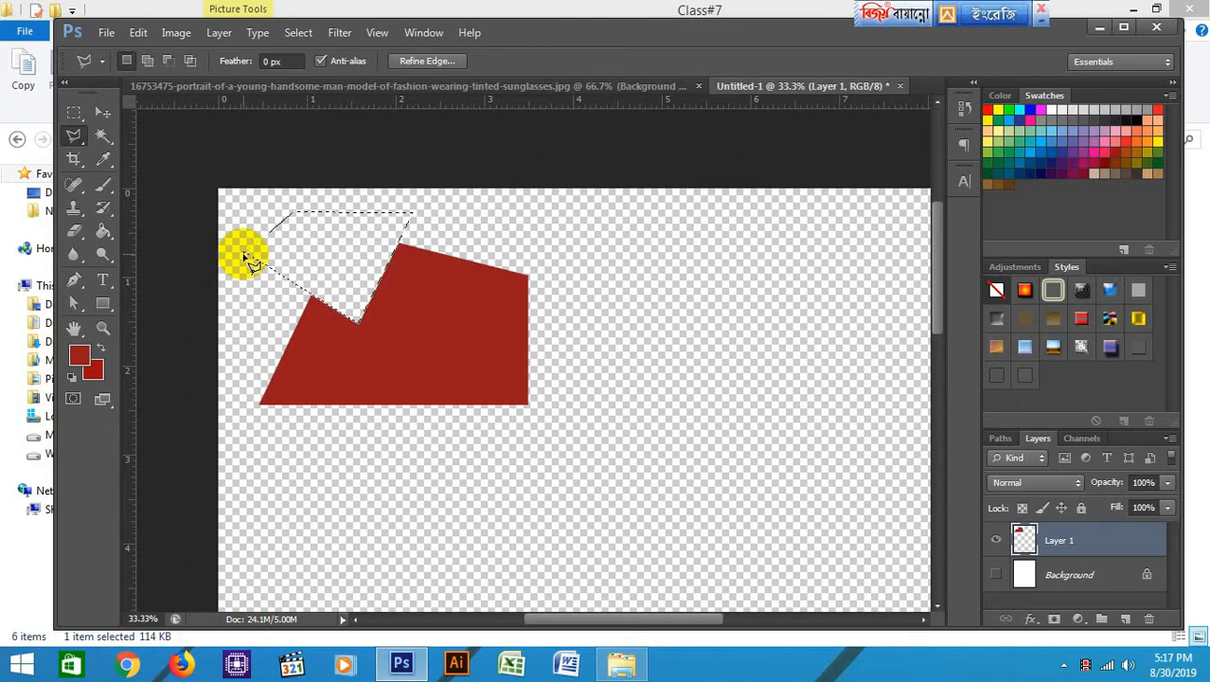
Deselect, and move the red shape to about 1.1 inches from the page's left edge and 0.3 inch from its top
left_click(74, 111)
left_click(492, 357)
left_click(102, 111)
left_click_drag(426, 312, 484, 282)
left_click(76, 305)
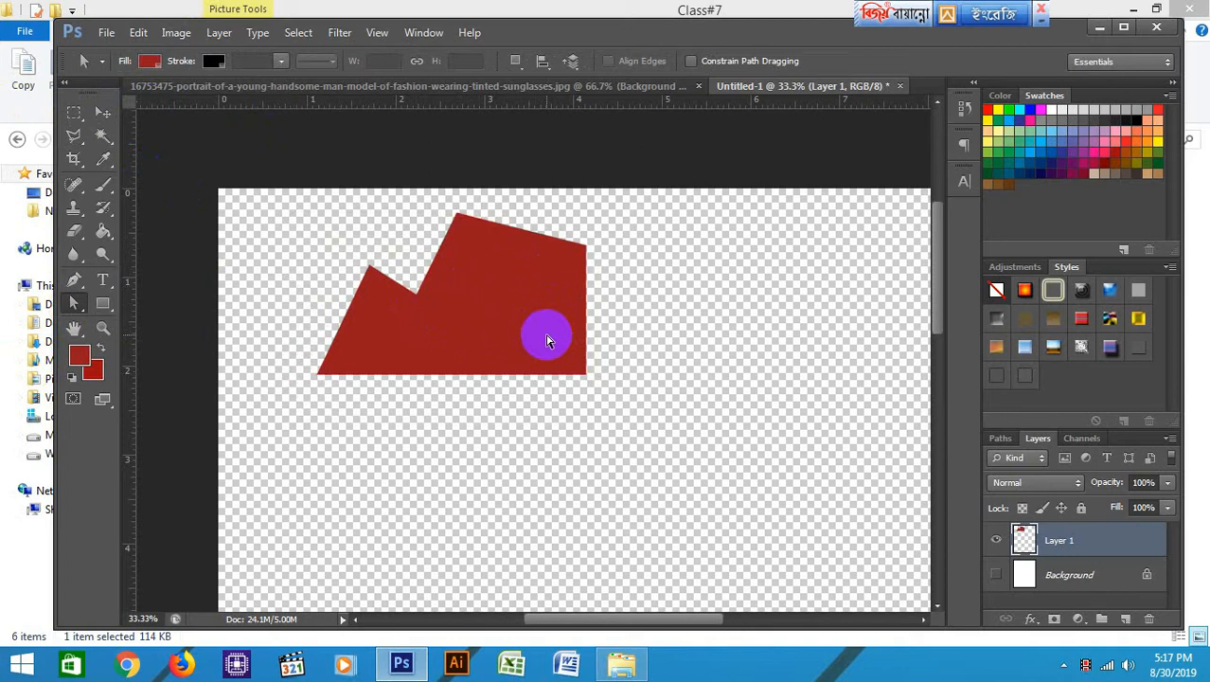
Switch to Firefox, and search the web for "ancor point"
left_click(185, 665)
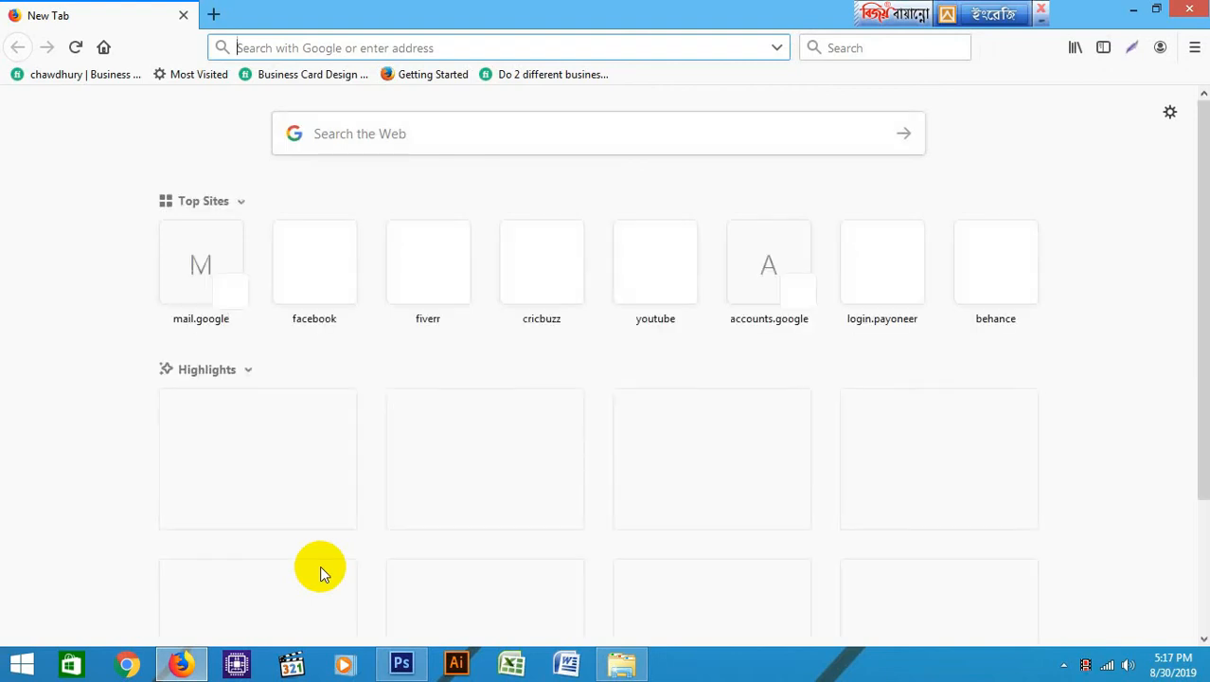
type("ancor")
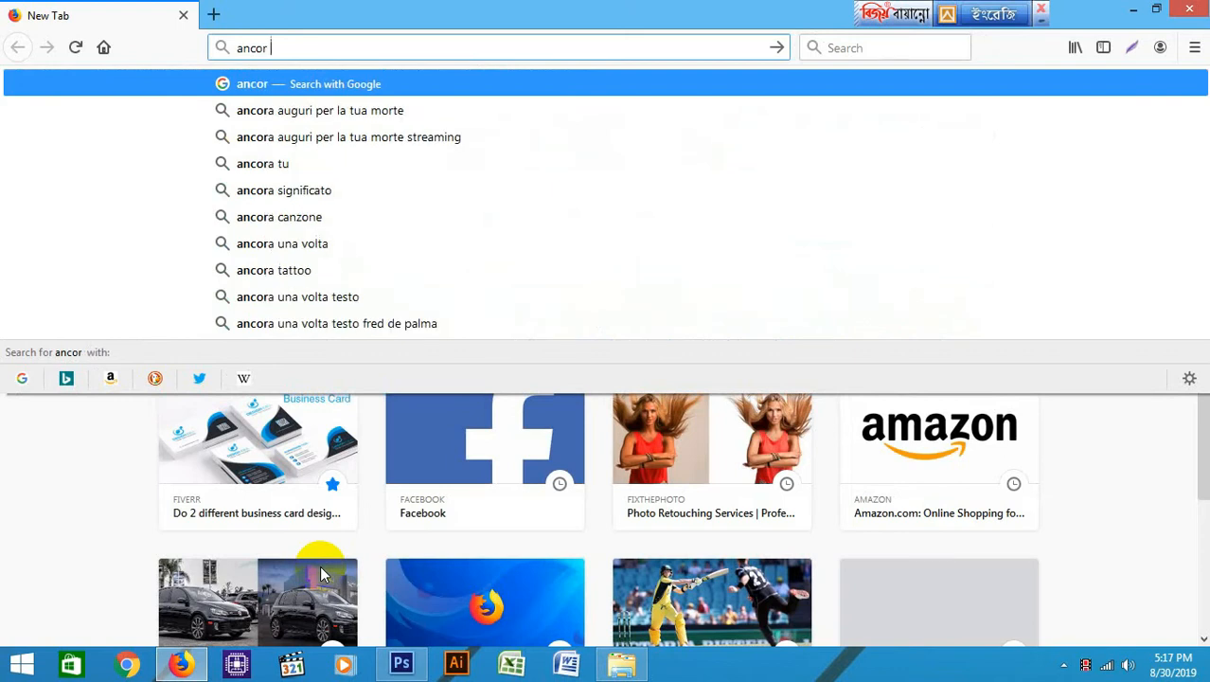
type(" po")
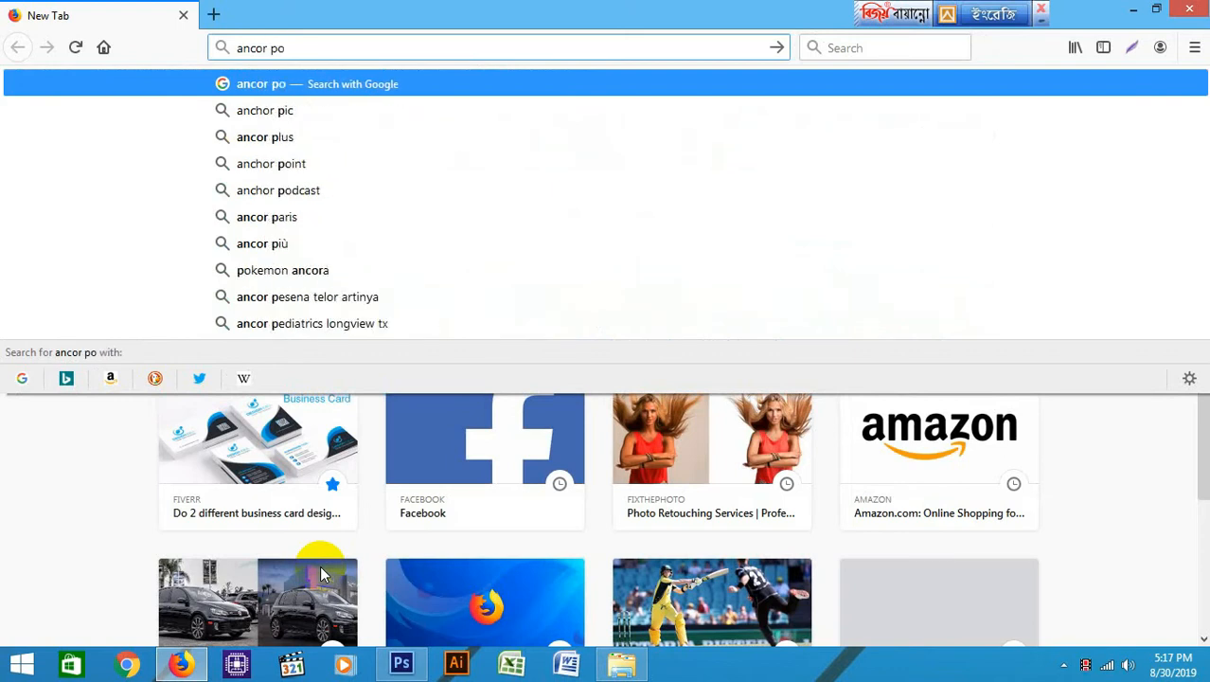
type("int")
key("Return")
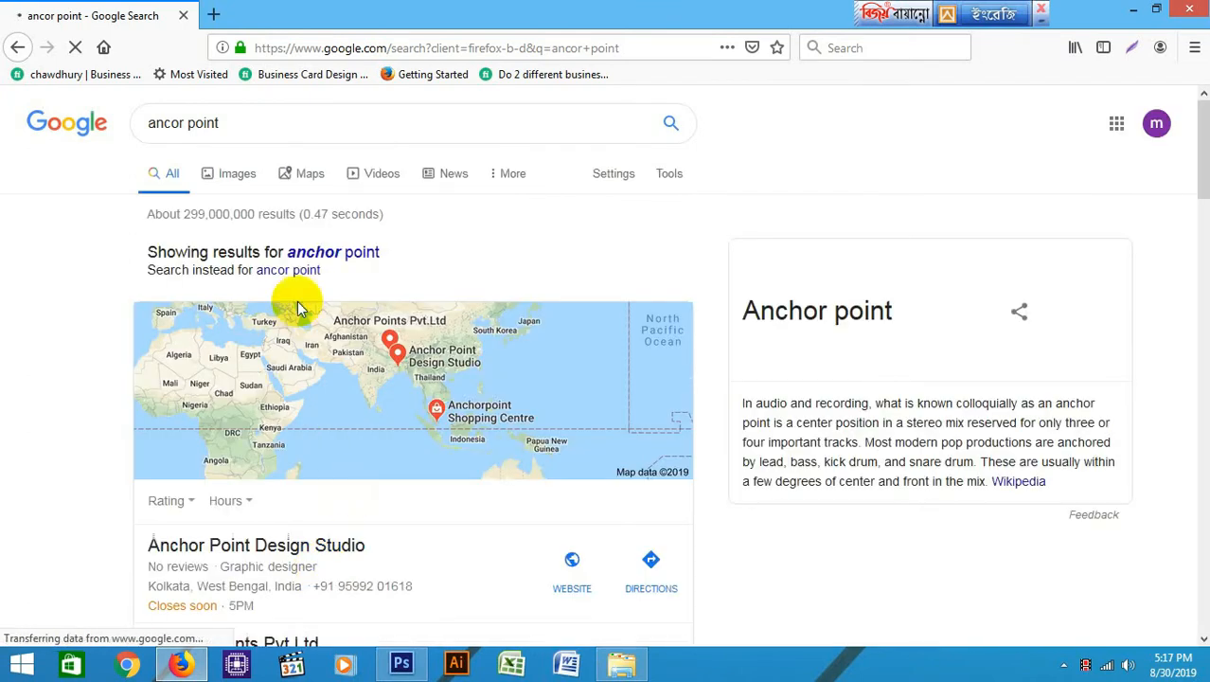
Refine the web search to "photoshop ancor point", and show the image results
left_click(151, 124)
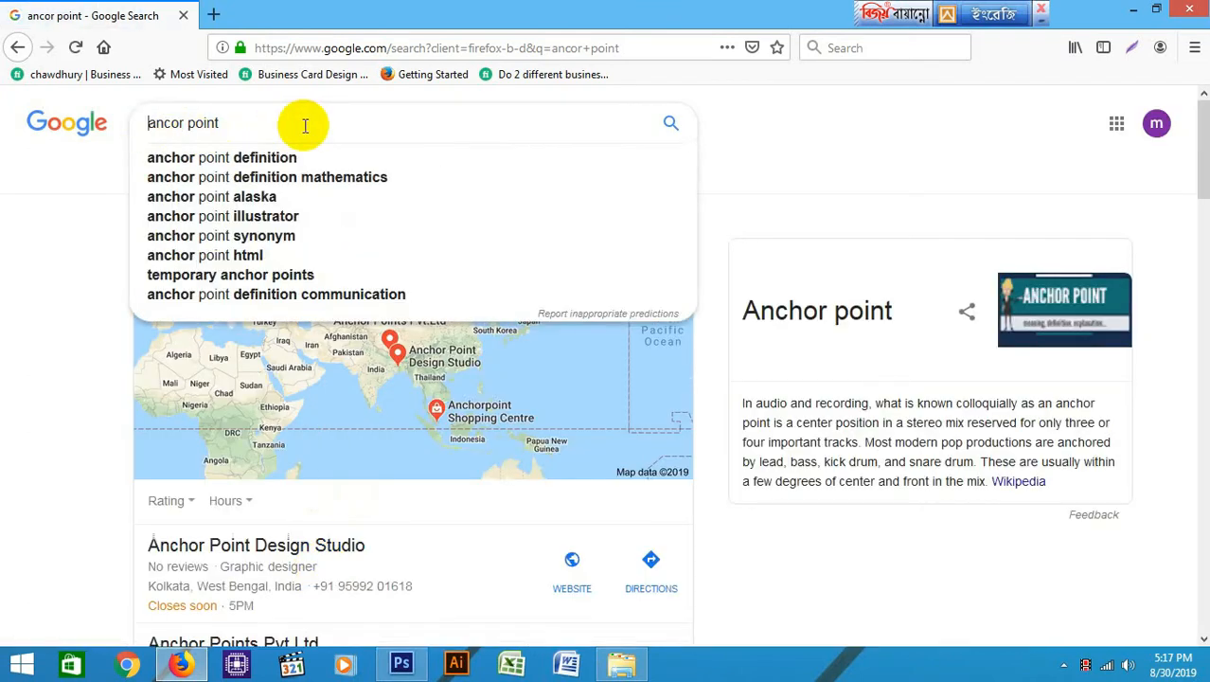
type("photosh")
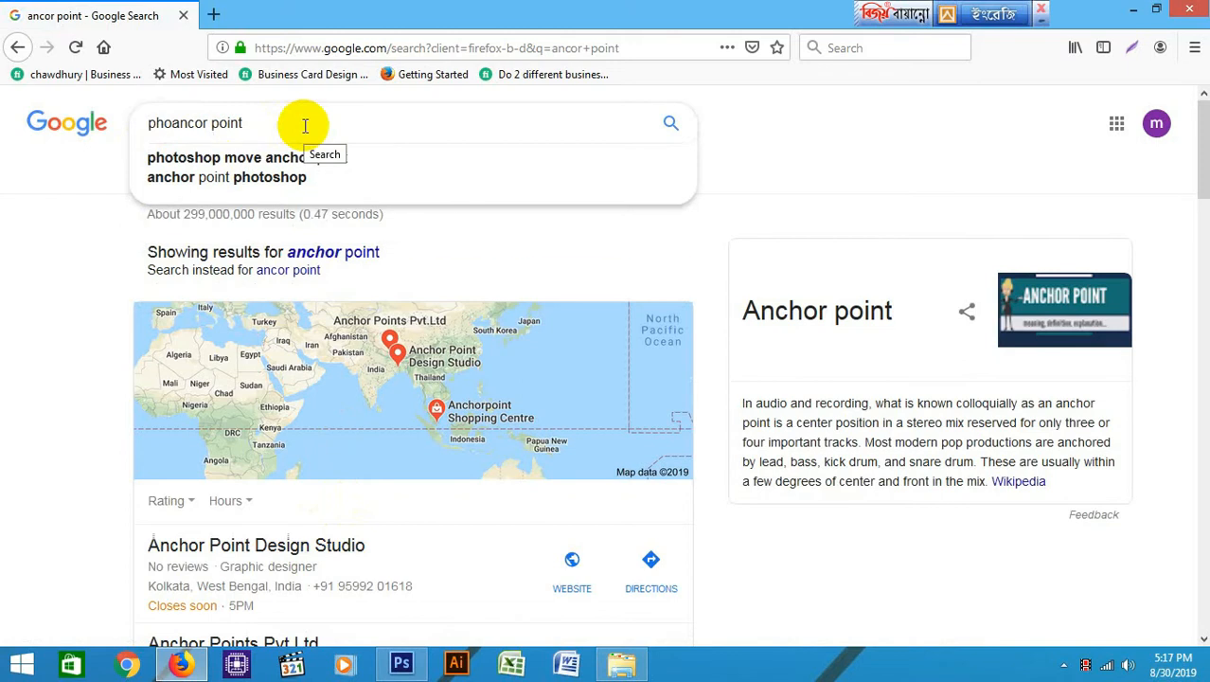
type("op")
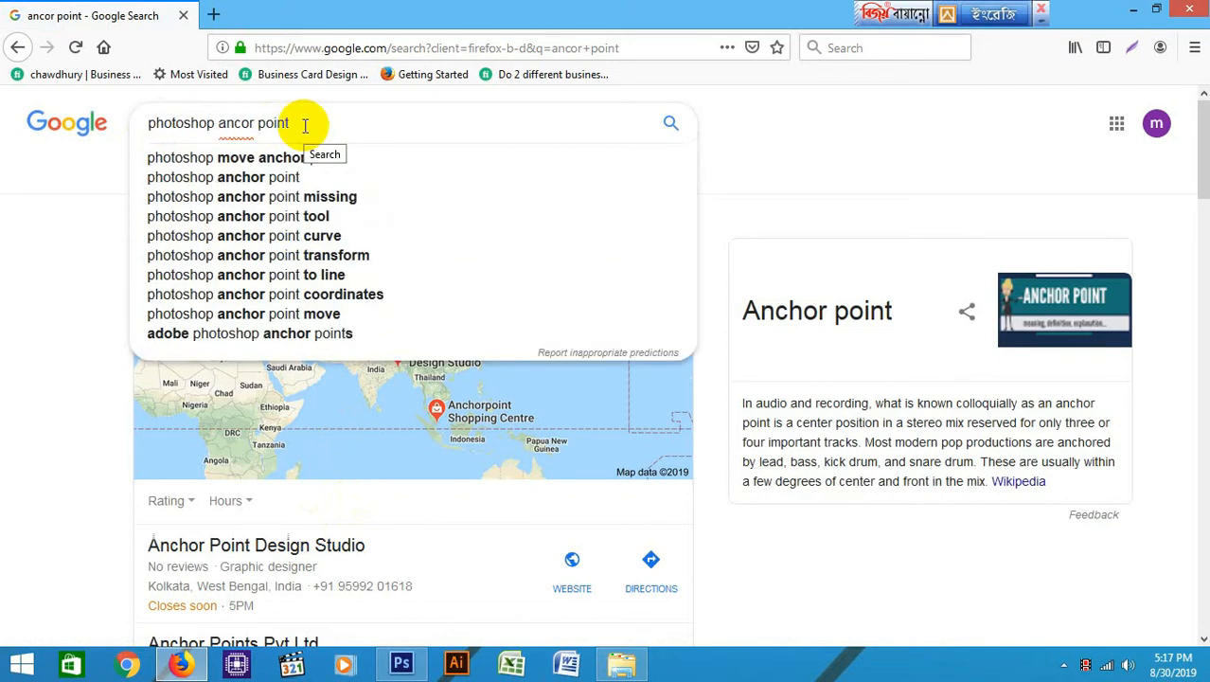
key("Return")
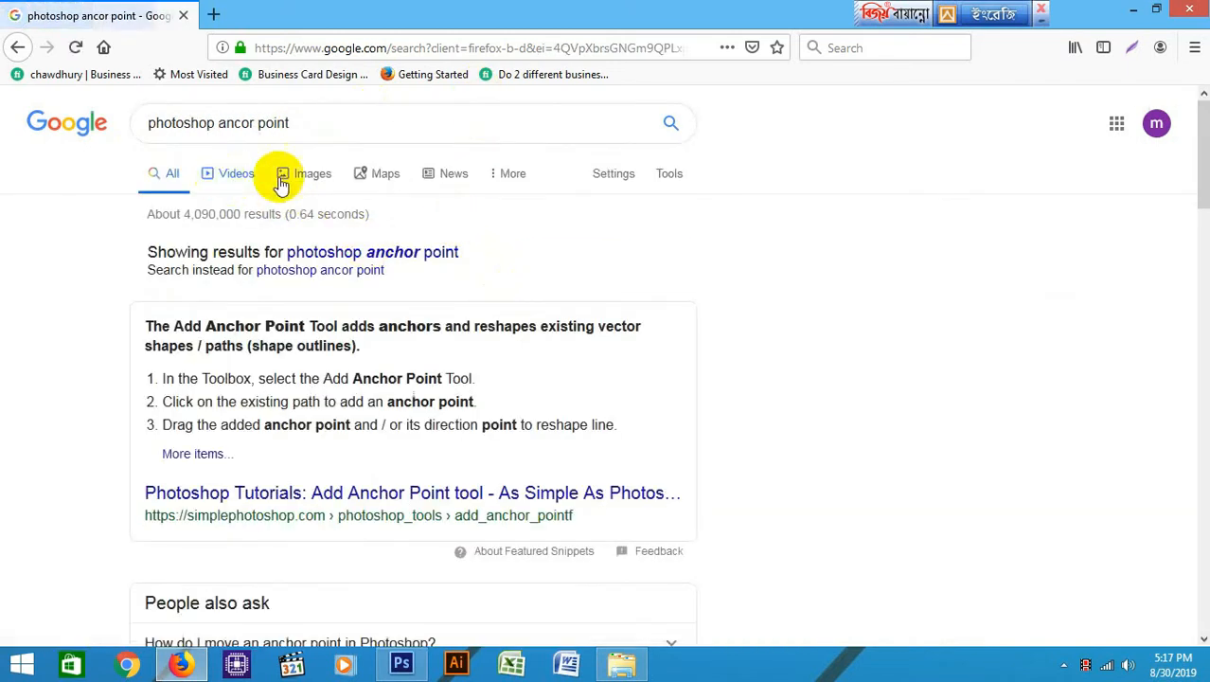
left_click(303, 182)
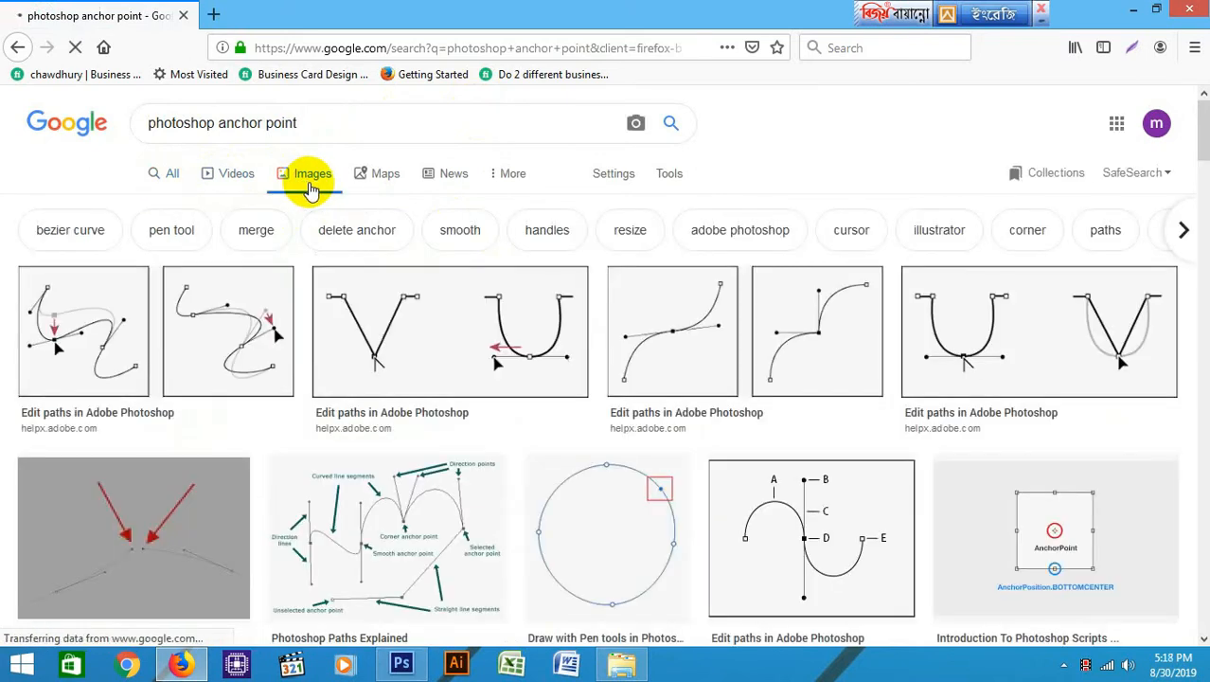
Examine the Edit paths in Adobe Photoshop and Photoshop Paths Explained diagrams for anchor points, direction lines and curved segments
scroll(400, 343, "down", 4)
scroll(411, 364, "up", 4)
scroll(411, 292, "down", 1)
left_click(407, 244)
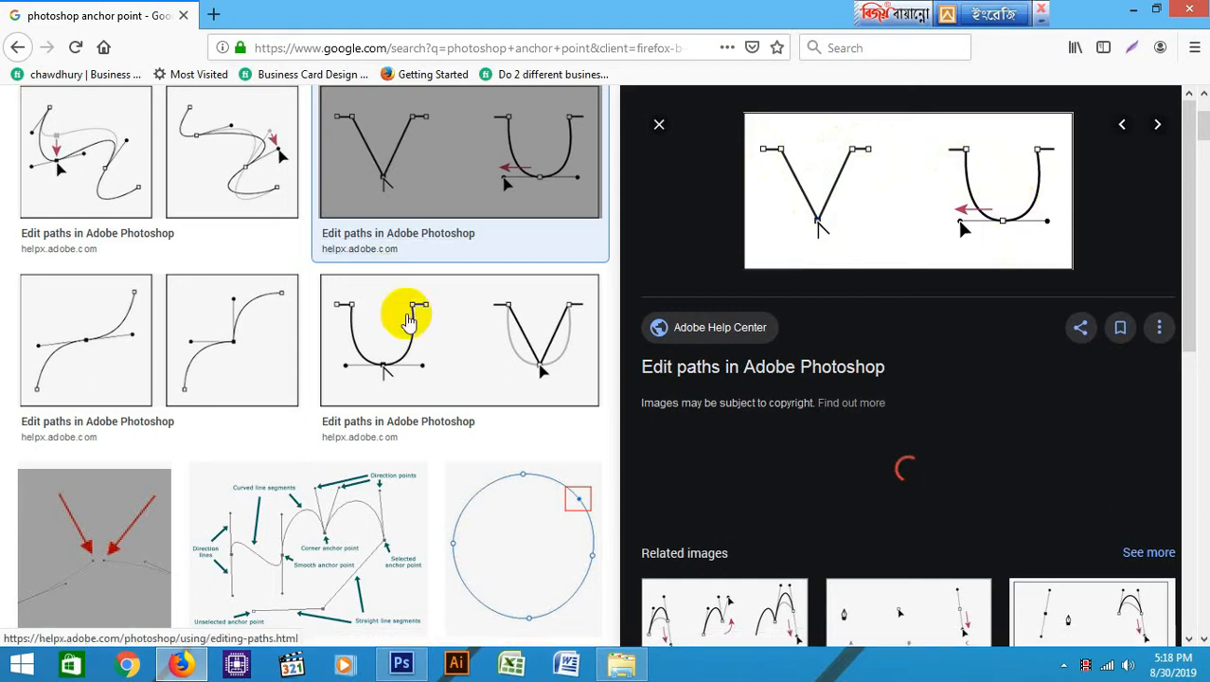
scroll(405, 319, "down", 3)
left_click(362, 309)
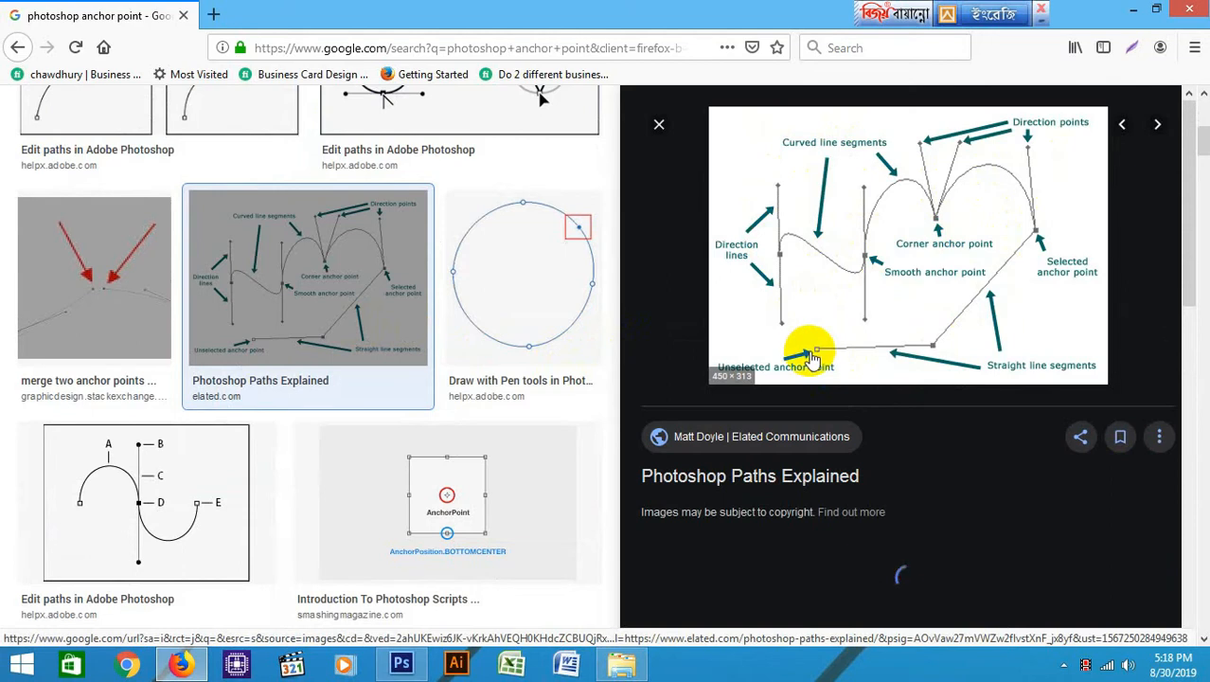
left_click(162, 487)
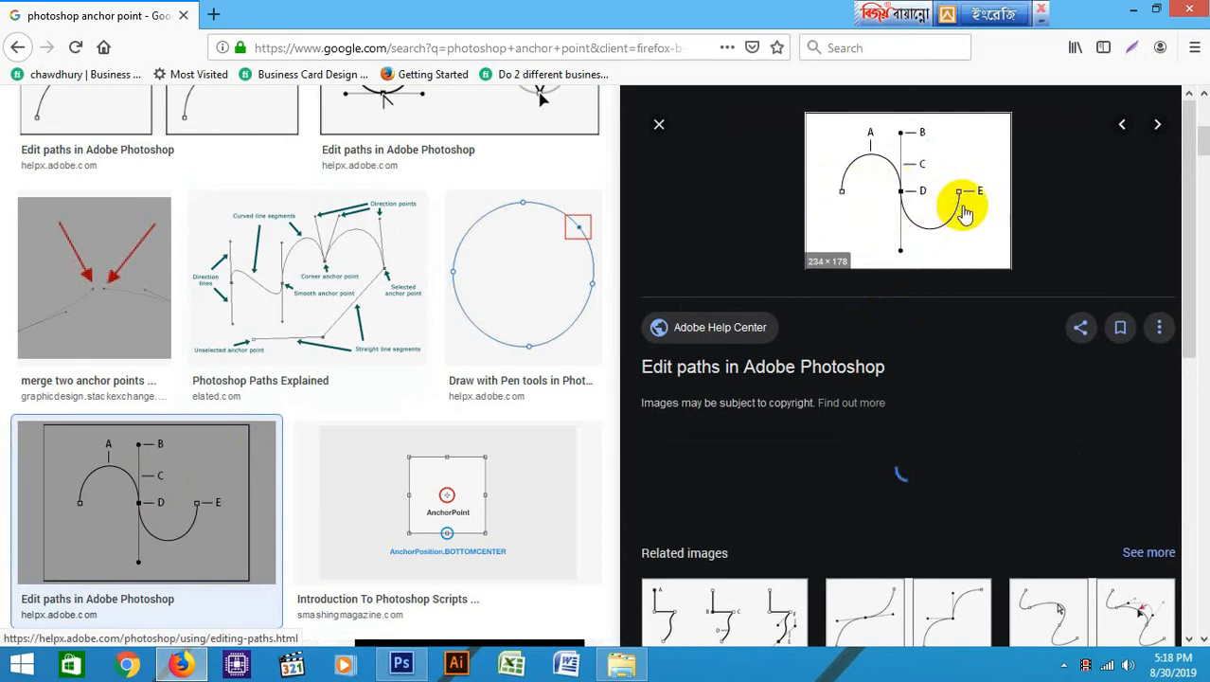
left_click(913, 132)
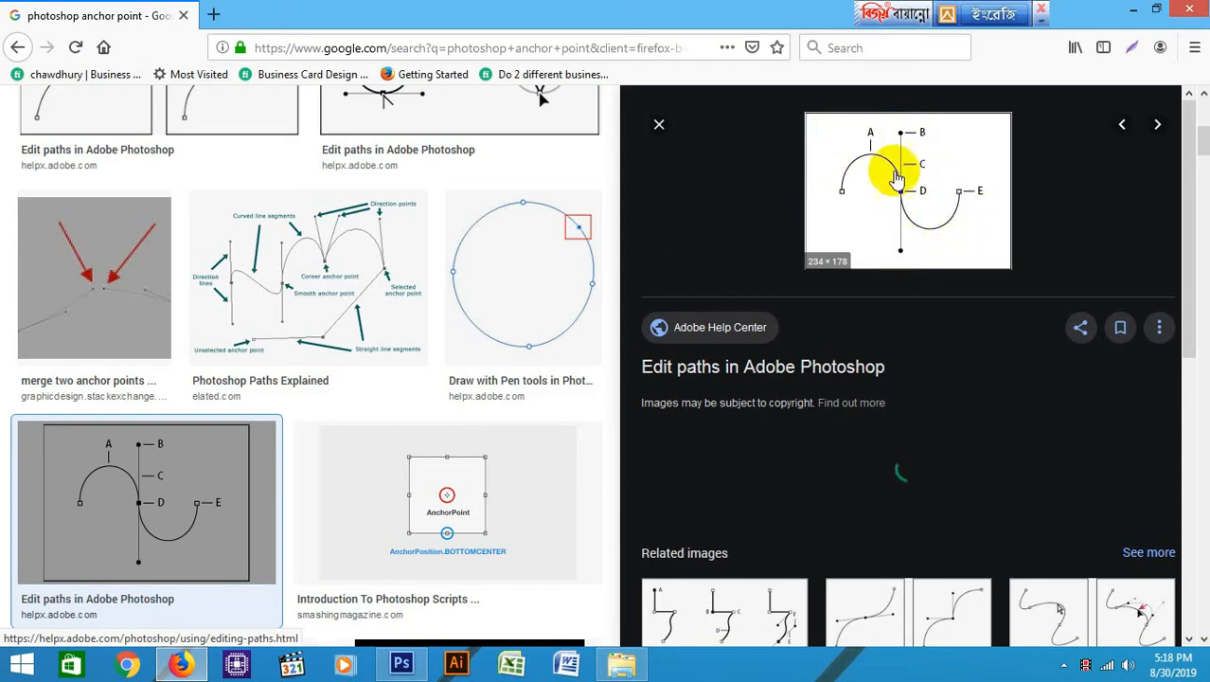
Compare the Photoshop Paths Explained, CS5 Convert Point Tool and Beginners Guide To The Pen Tool images for straight and curved points
left_click(345, 279)
scroll(380, 327, "down", 5)
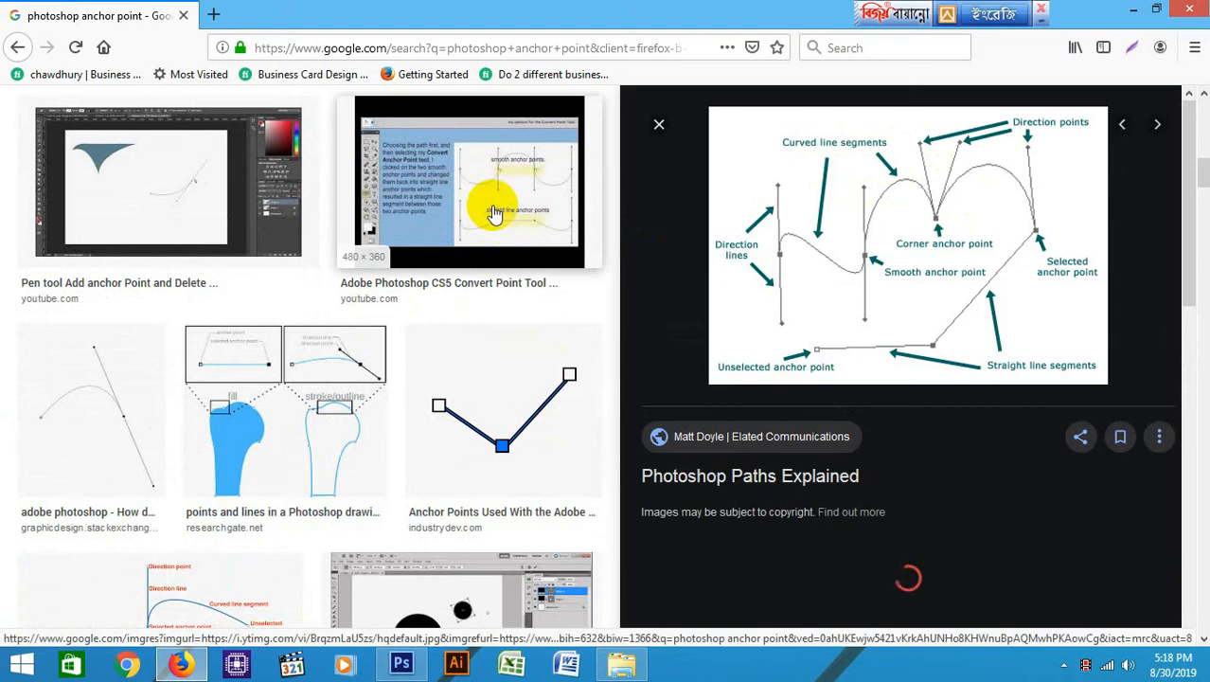
left_click(492, 203)
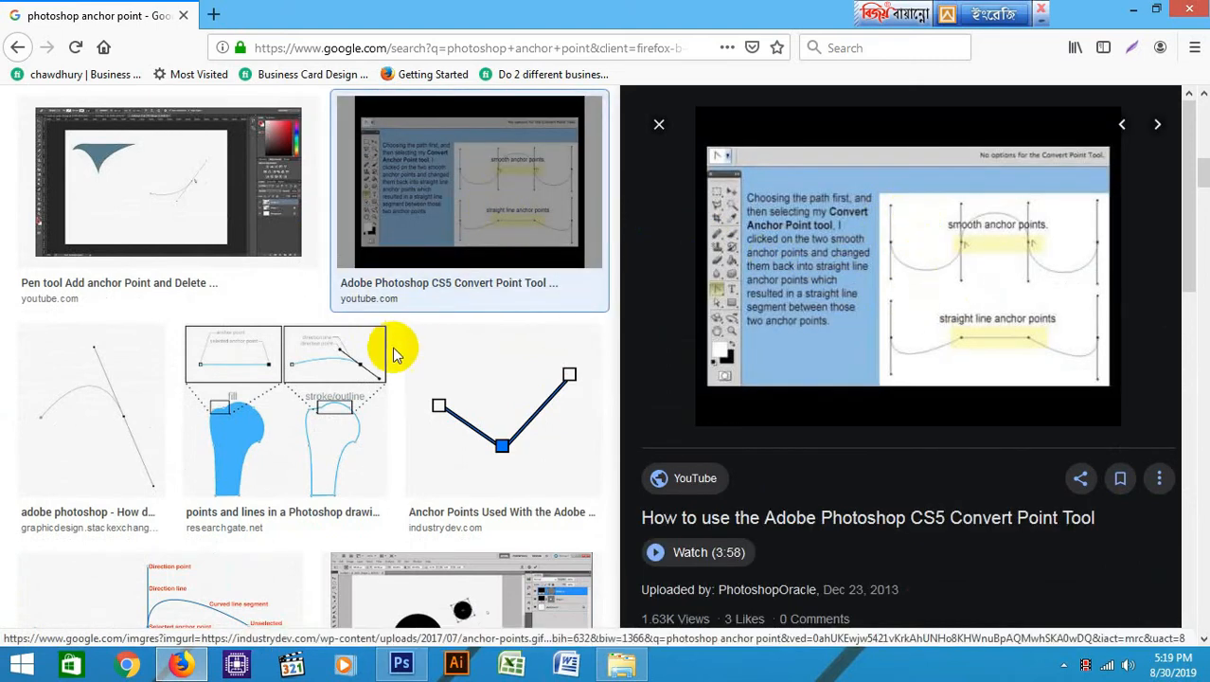
scroll(392, 351, "down", 3)
scroll(393, 360, "down", 1)
left_click(135, 458)
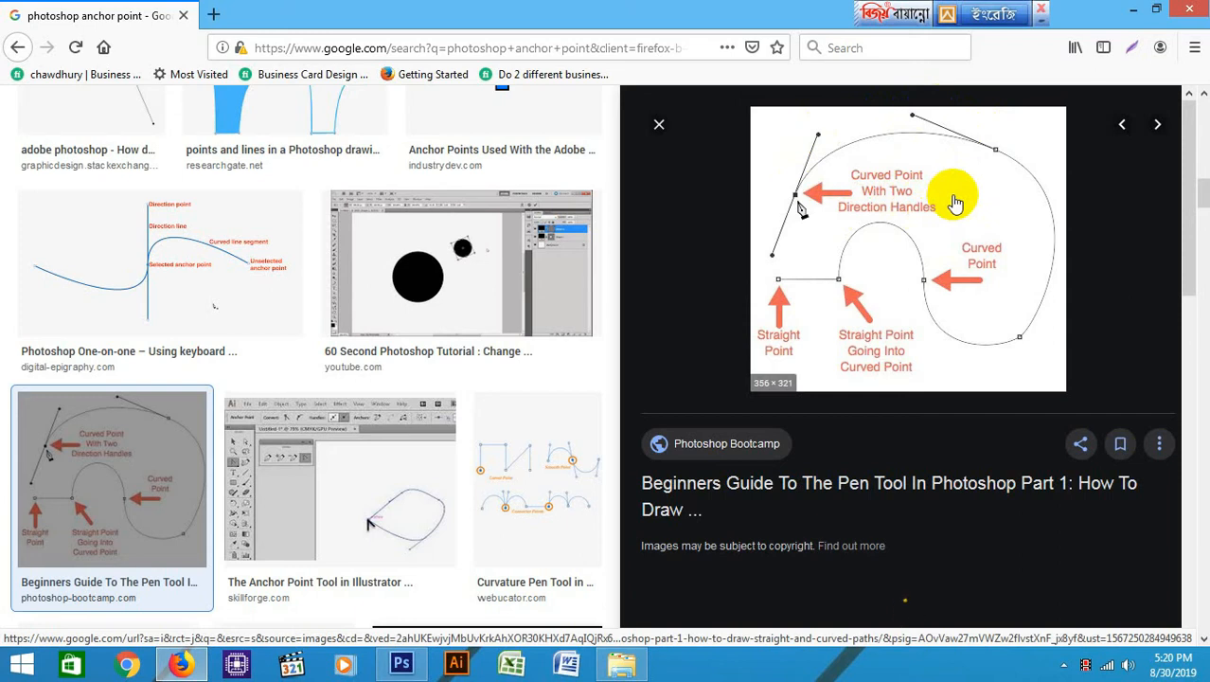
Switch back to Photoshop, make the Background layer visible, and activate the Pen tool in Shape mode
left_click(402, 668)
scroll(542, 387, "down", 3)
left_click(998, 578)
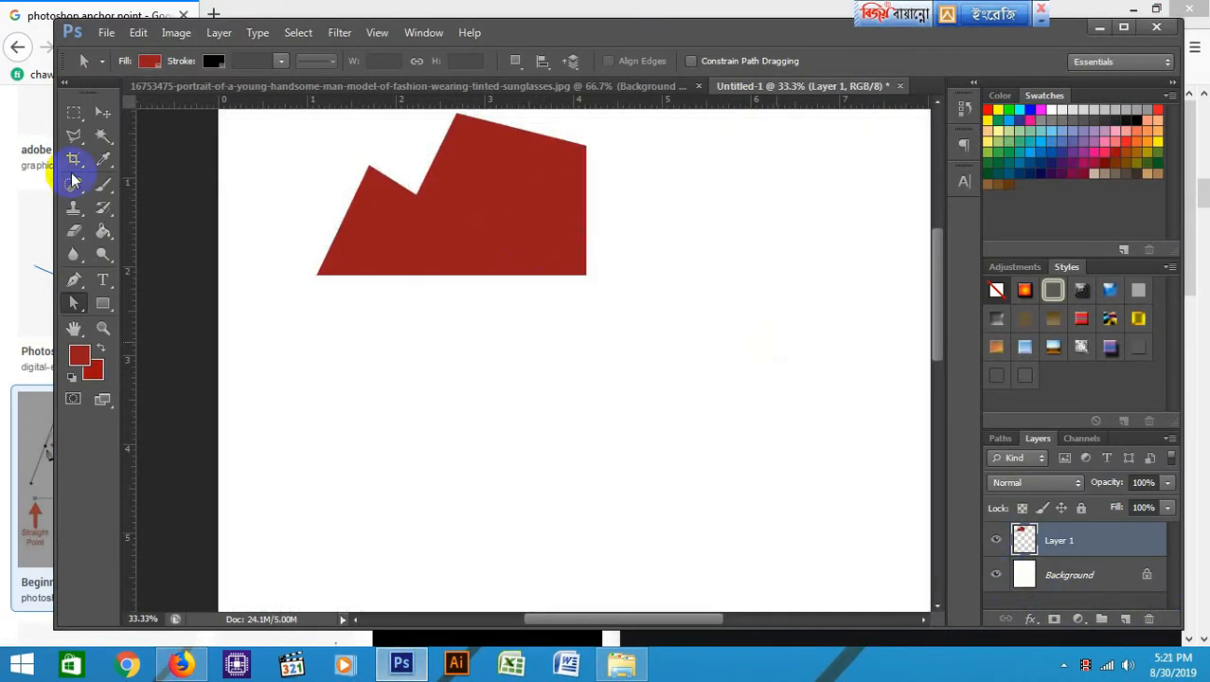
left_click(73, 280)
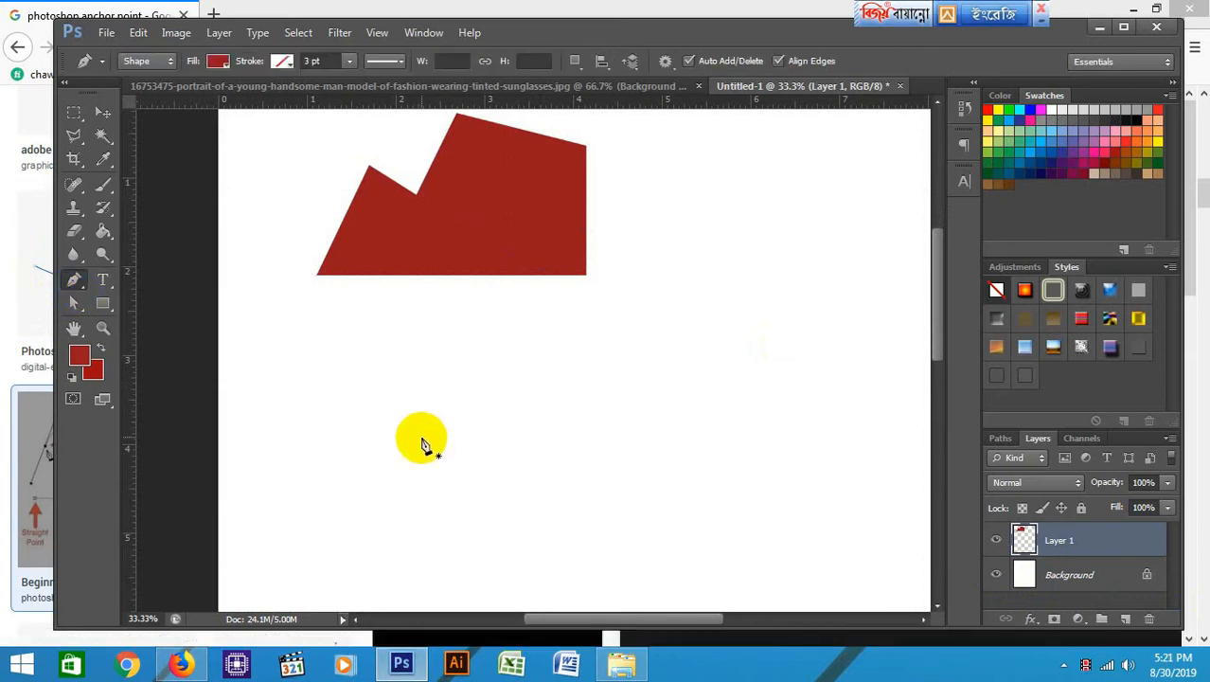
scroll(423, 438, "down", 3)
scroll(299, 119, "up", 2)
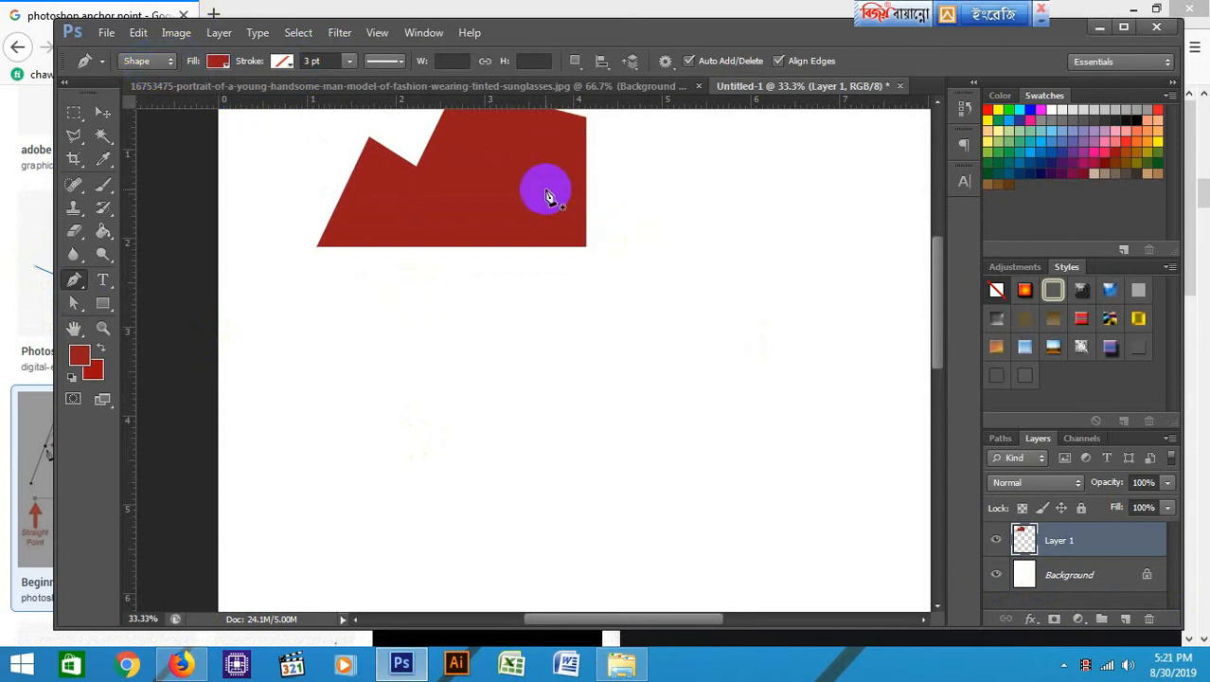
Recheck the curved-point diagram in Firefox, and draw a horizontal pen segment about 344 px long below the red shape in Photoshop
left_click(181, 664)
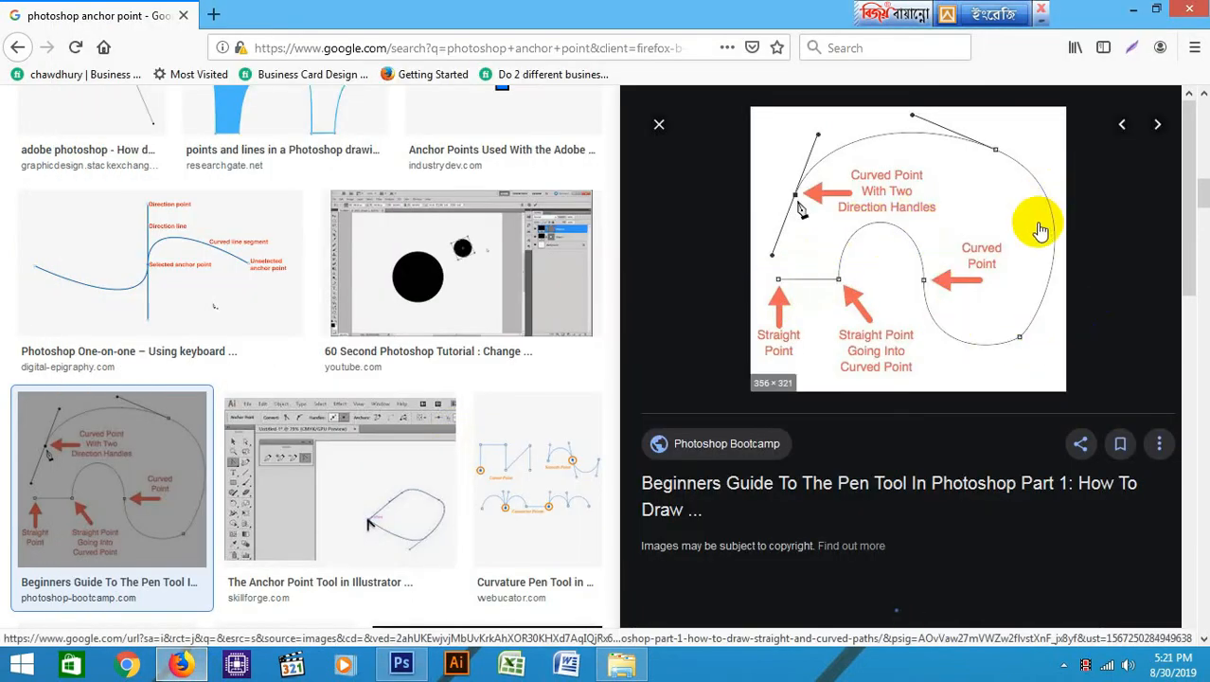
left_click(183, 664)
left_click(412, 415)
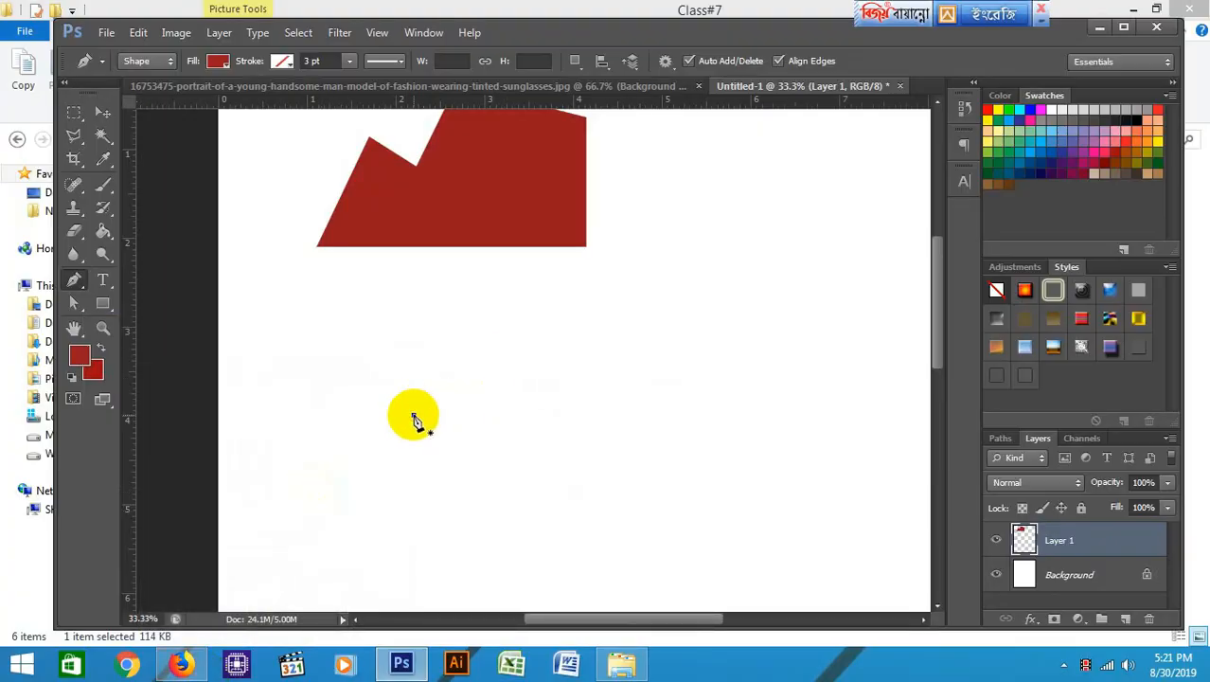
key("ctrl+plus")
left_click_drag(472, 418, 508, 313)
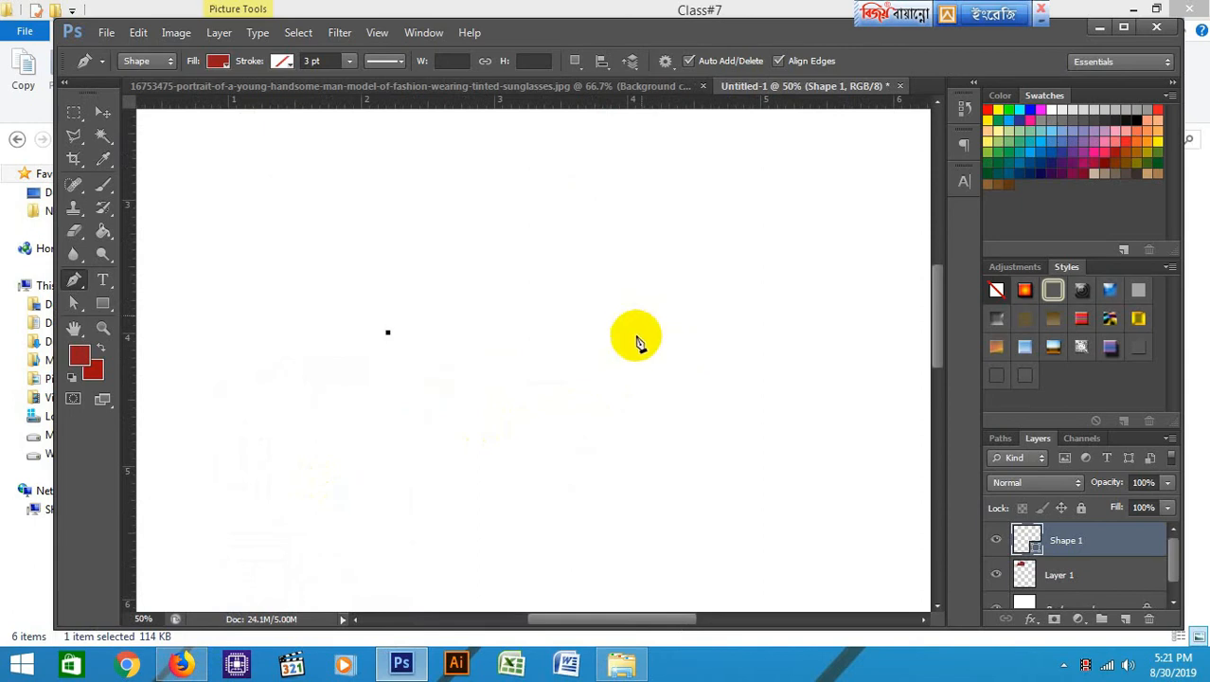
left_click(540, 333)
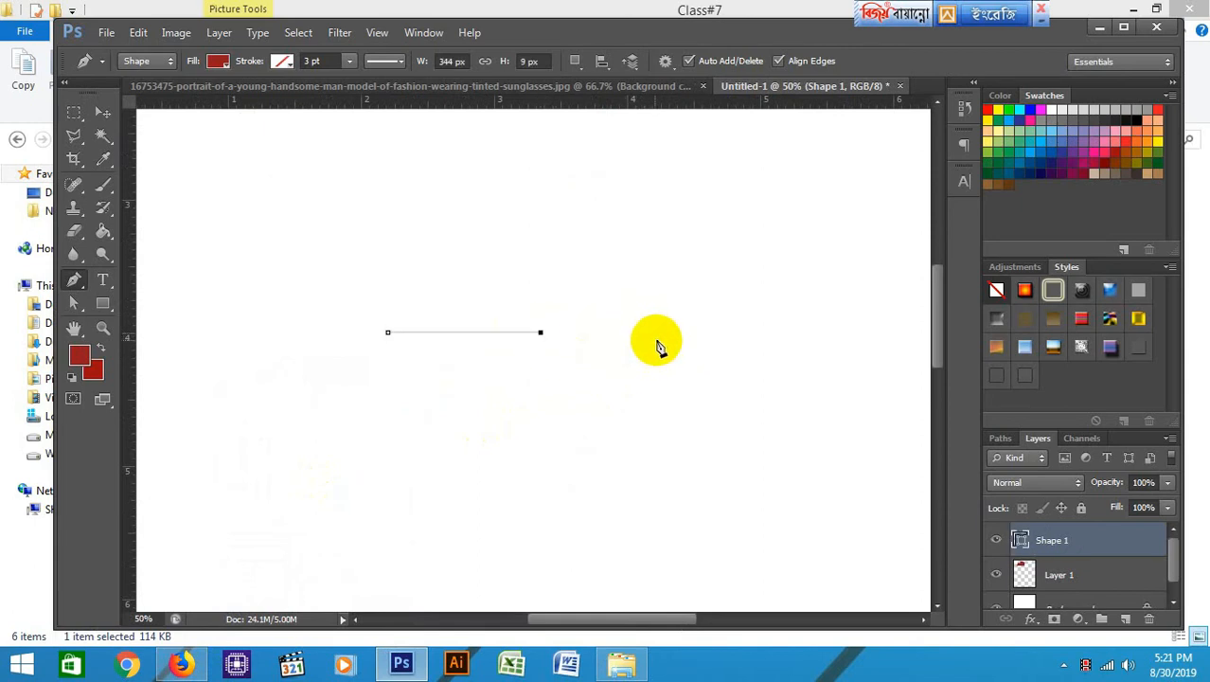
Try adding a curved segment with direction handles to the straight line's right end, and undo it
left_click_drag(667, 348, 551, 422)
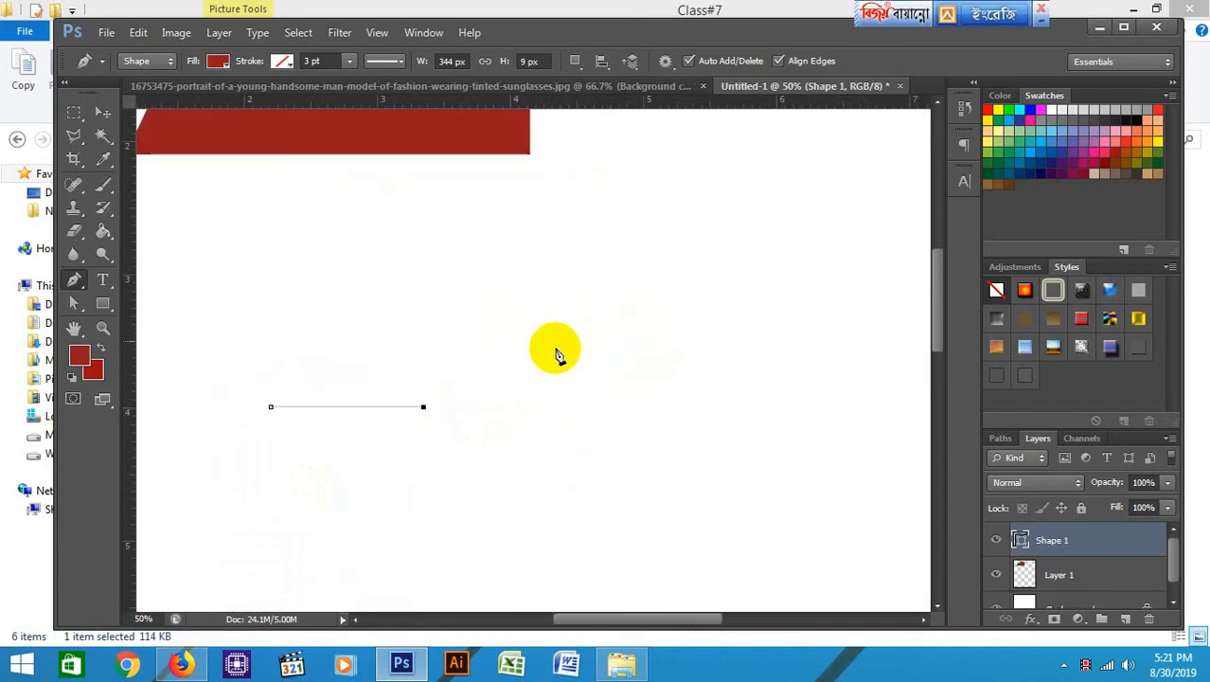
left_click_drag(542, 373, 632, 447)
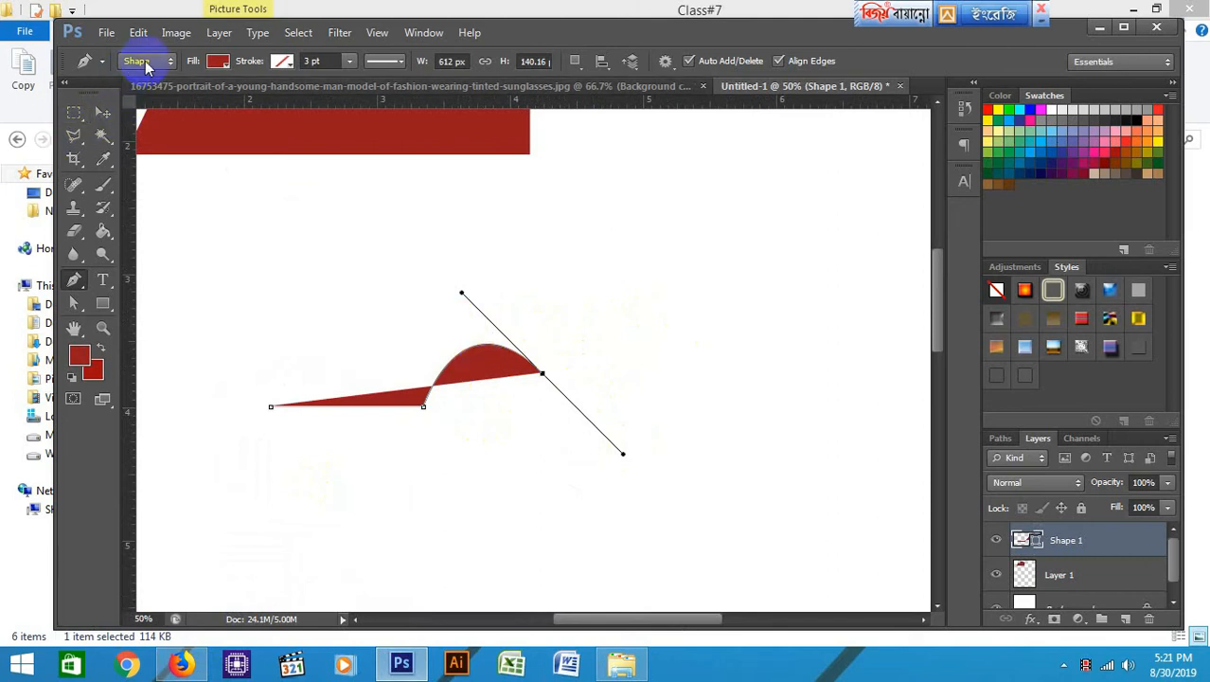
key("ctrl+z")
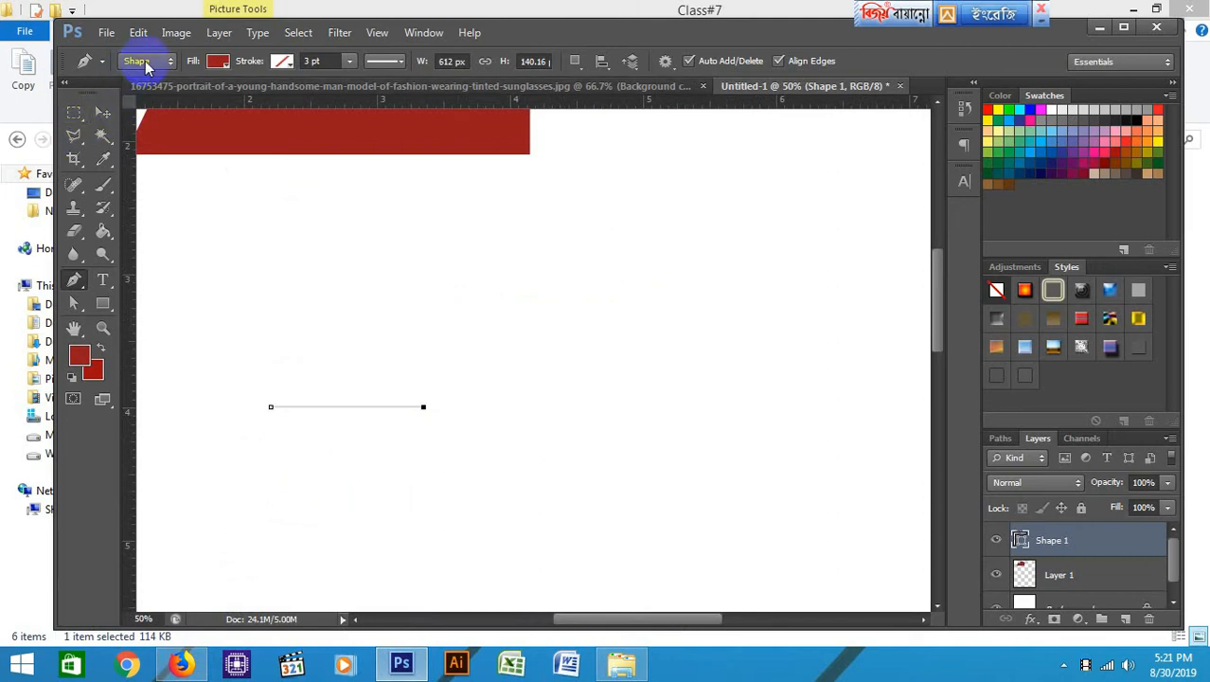
Set the pen shape's fill to none and its stroke to a solid near-black colour
left_click(216, 63)
left_click(218, 66)
left_click(143, 95)
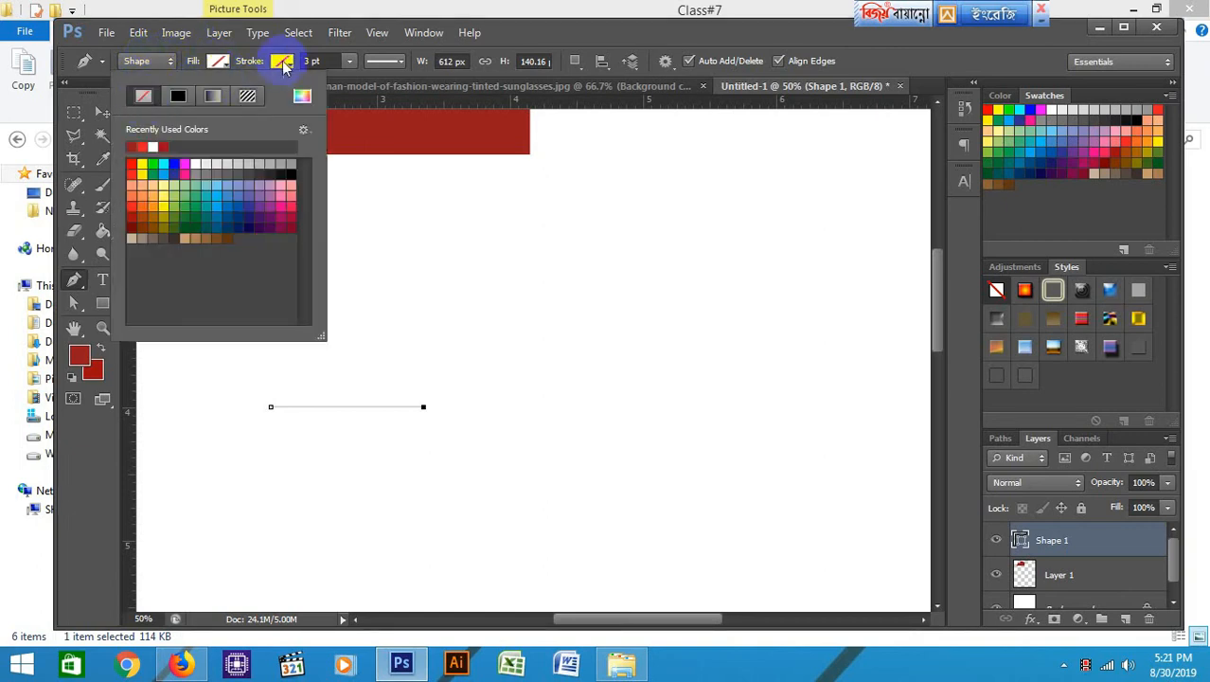
left_click(281, 61)
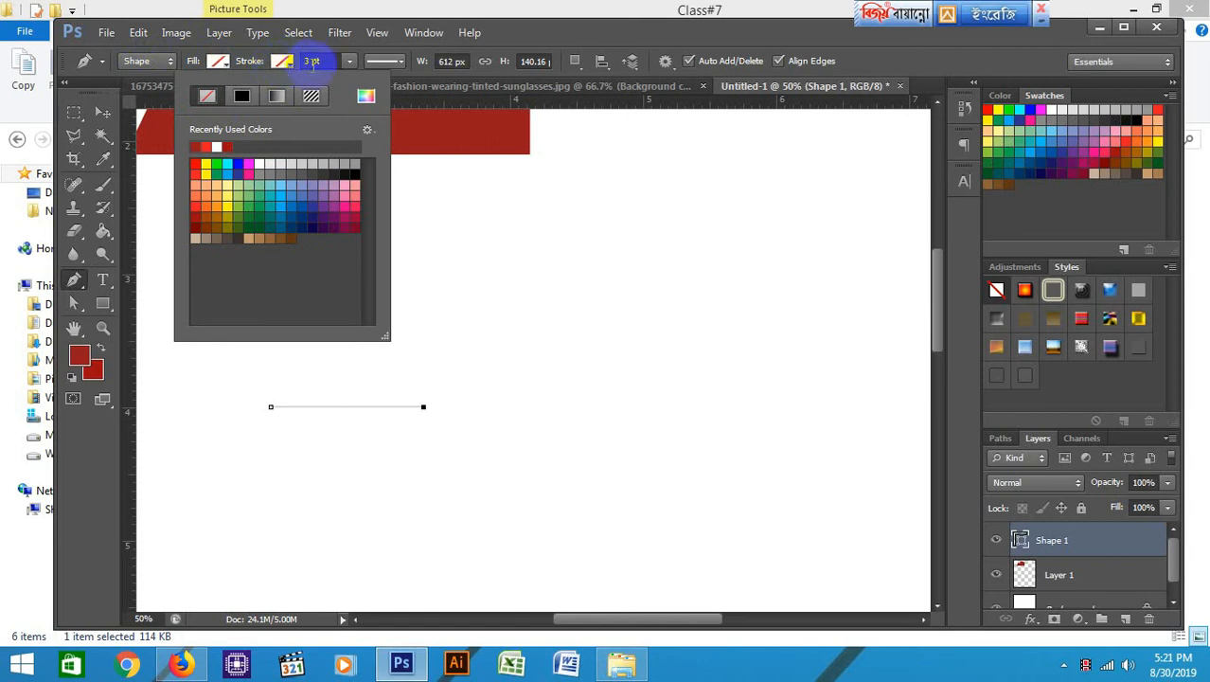
left_click(243, 95)
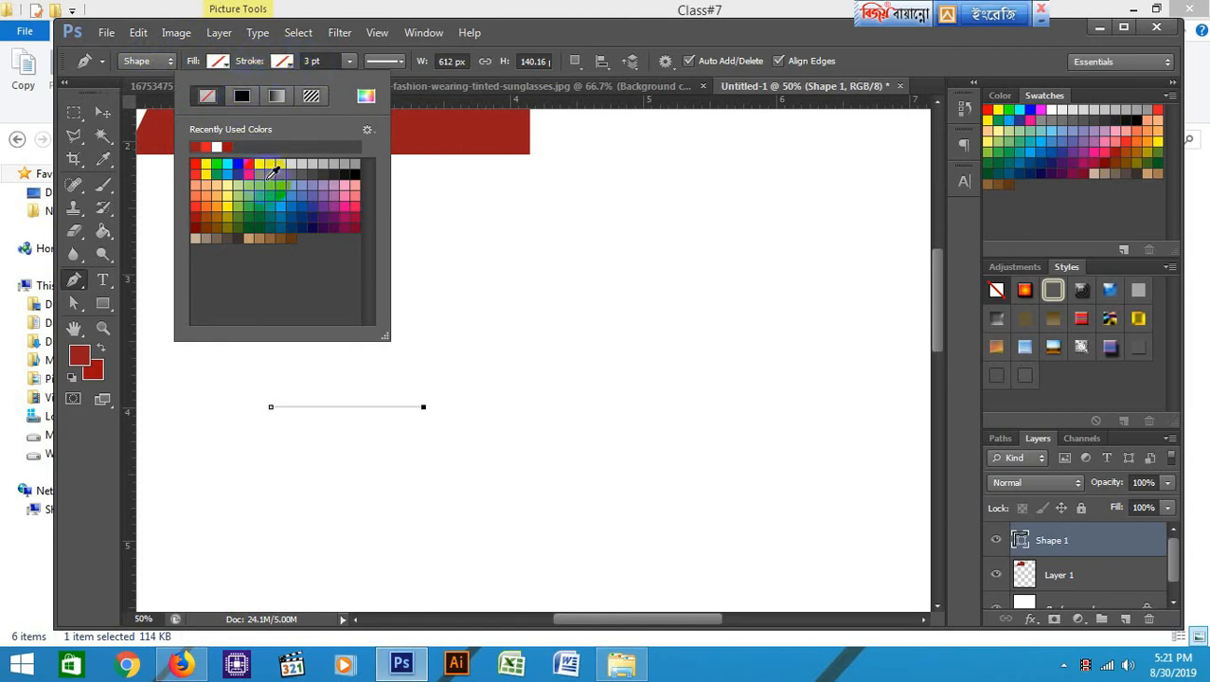
left_click(345, 172)
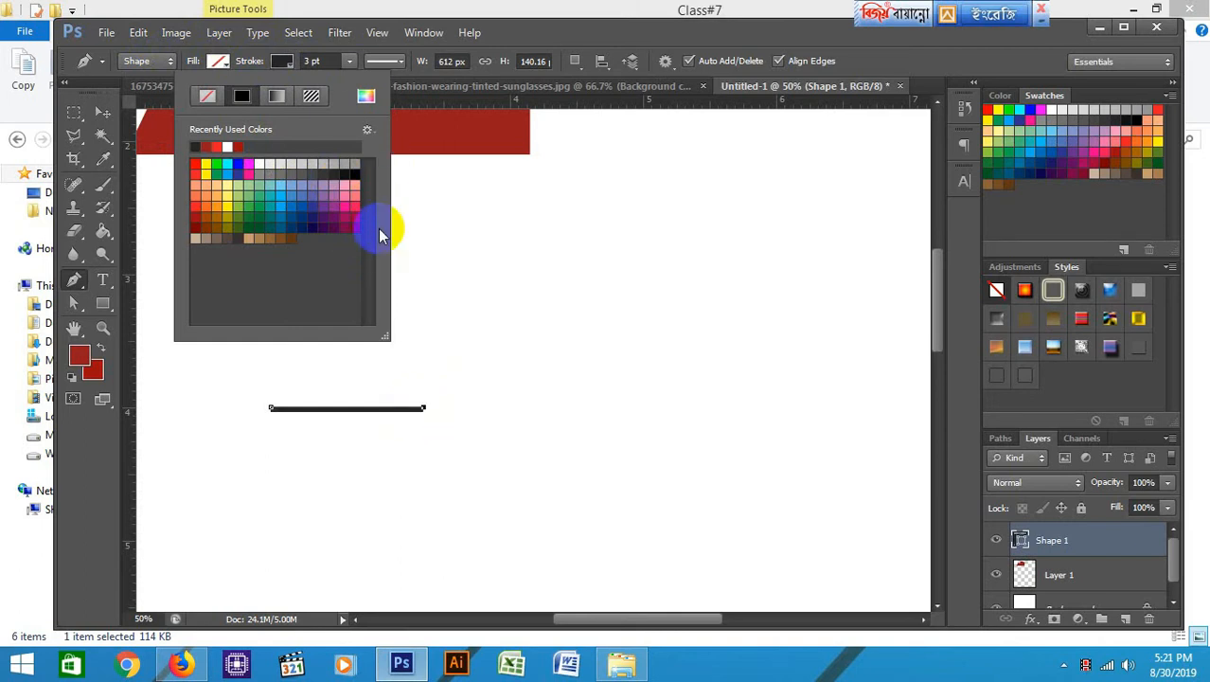
Set the pen shape's stroke width to 1 pt
left_click_drag(312, 60, 301, 64)
type("1")
key("Return")
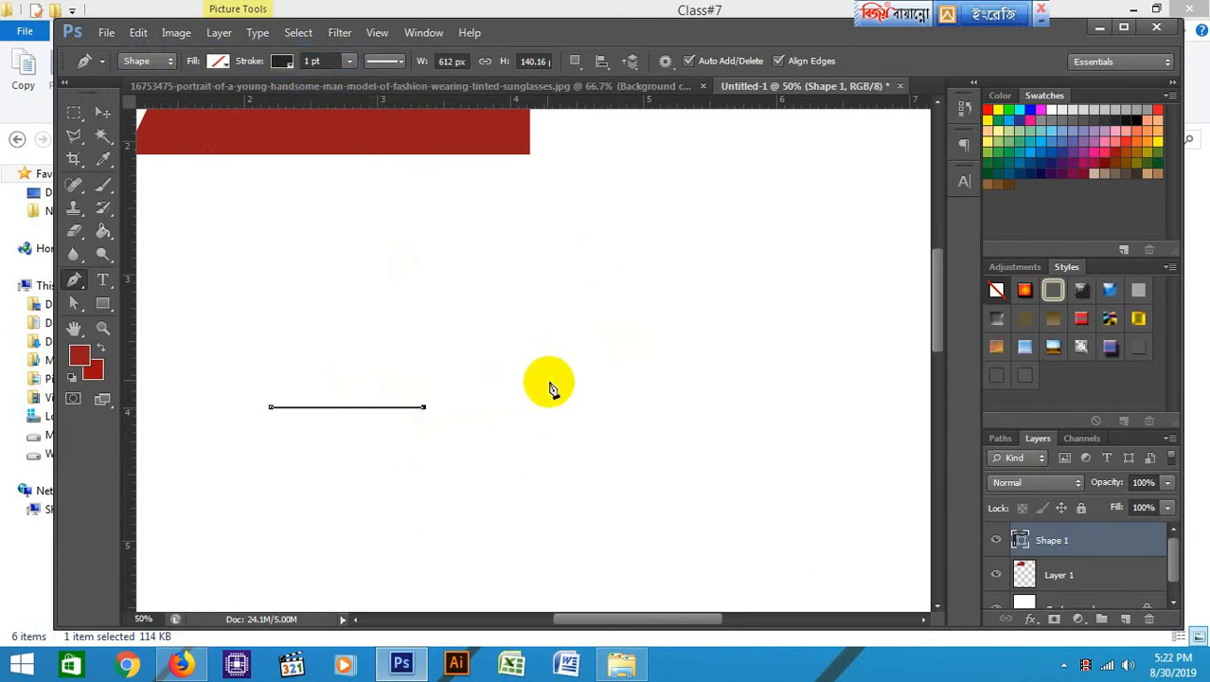
Extend the straight line with smooth curved segments that loop right and back up to the left, redrawing the last segment as a dipping curve
left_click_drag(531, 407, 592, 500)
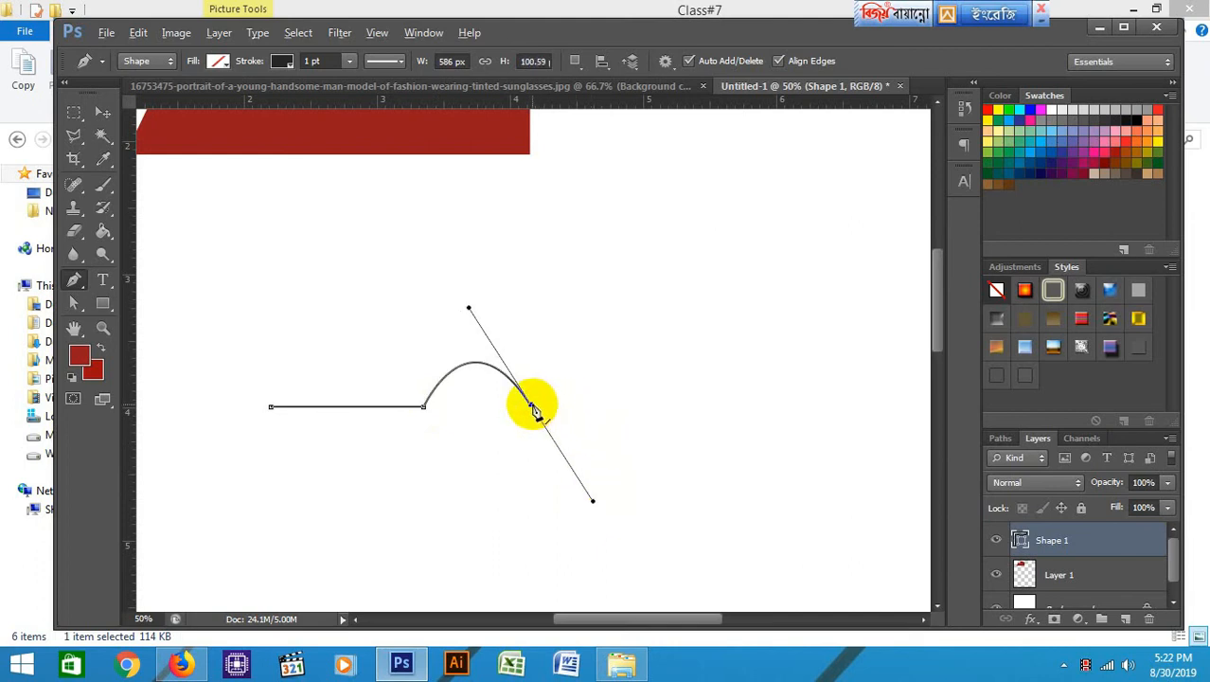
left_click_drag(710, 416, 785, 324)
left_click_drag(678, 244, 616, 224)
left_click_drag(505, 227, 441, 282)
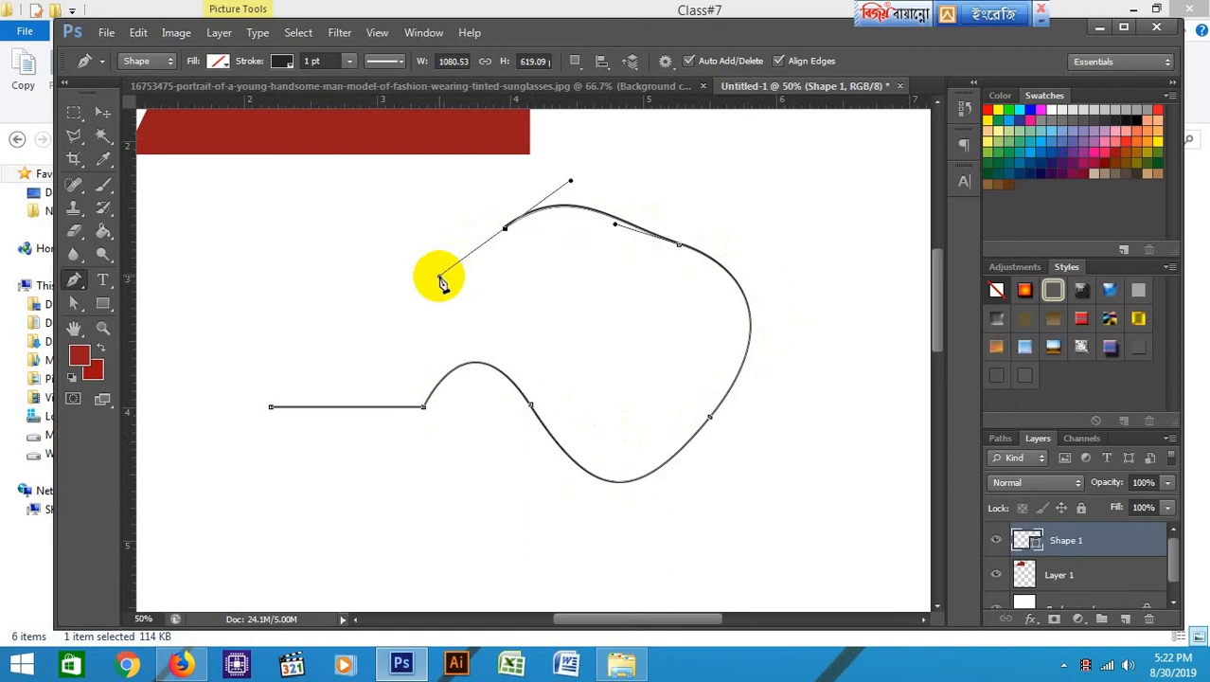
key("ctrl+z")
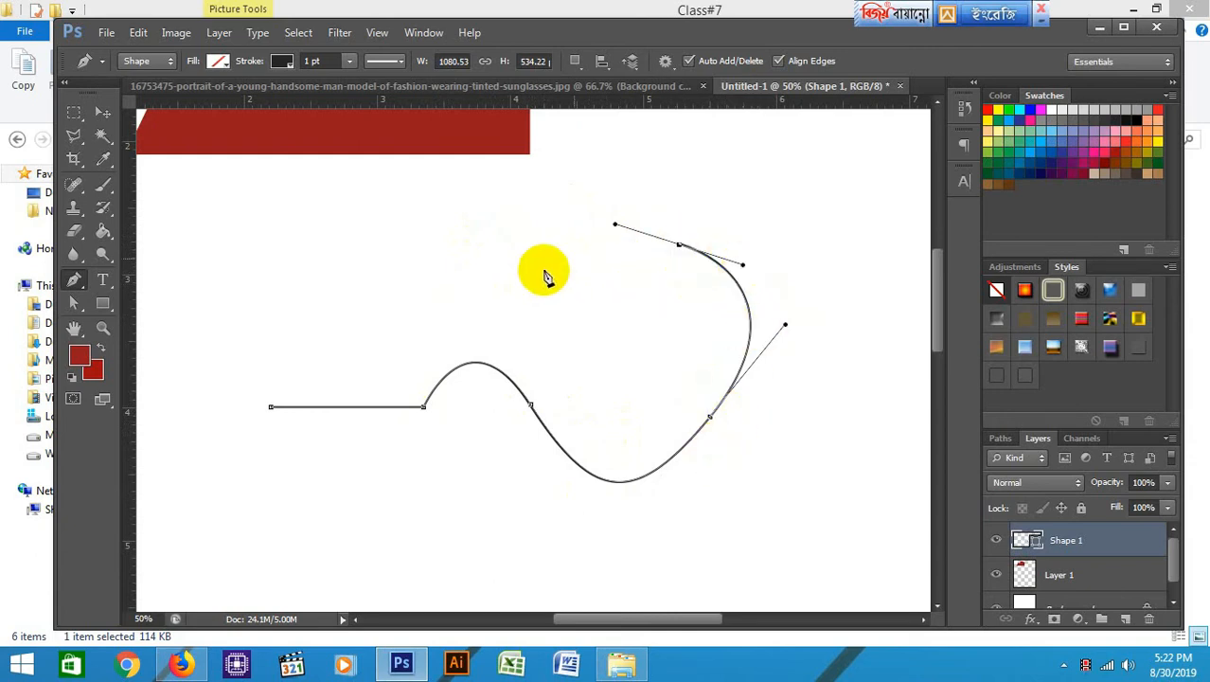
left_click_drag(440, 272, 304, 192)
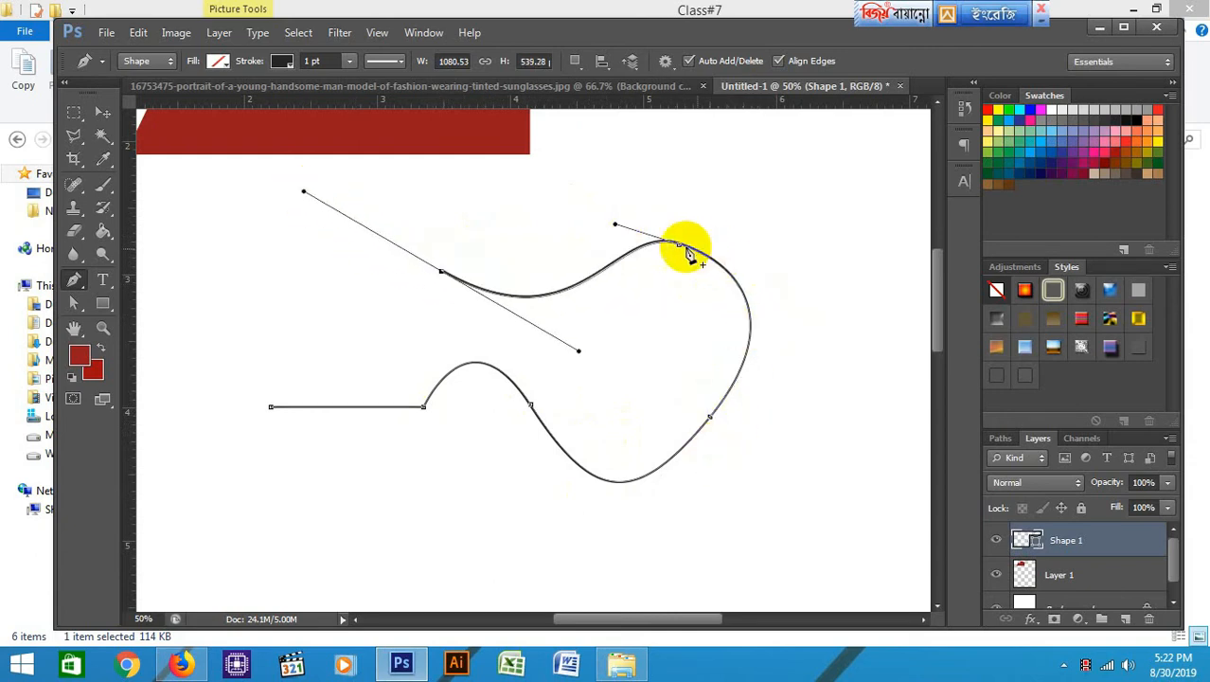
Try adding another curved segment at the path's upper-left end, undo it, and deselect the path
left_click_drag(321, 305, 280, 349)
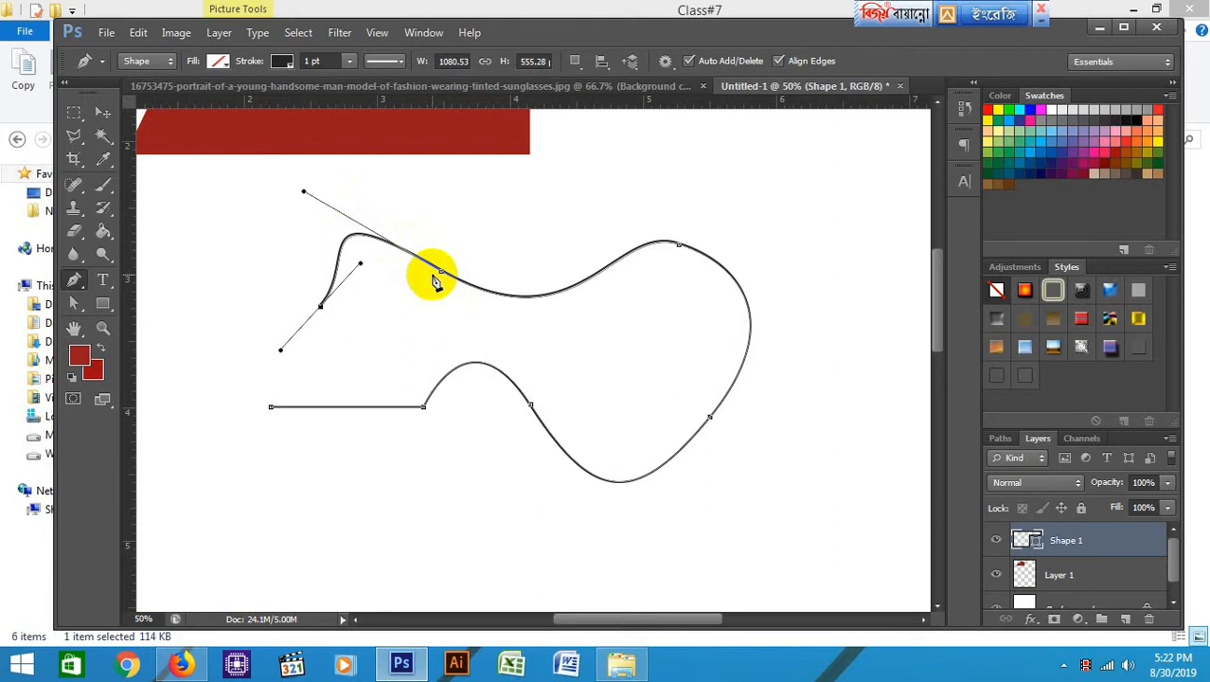
key("Return")
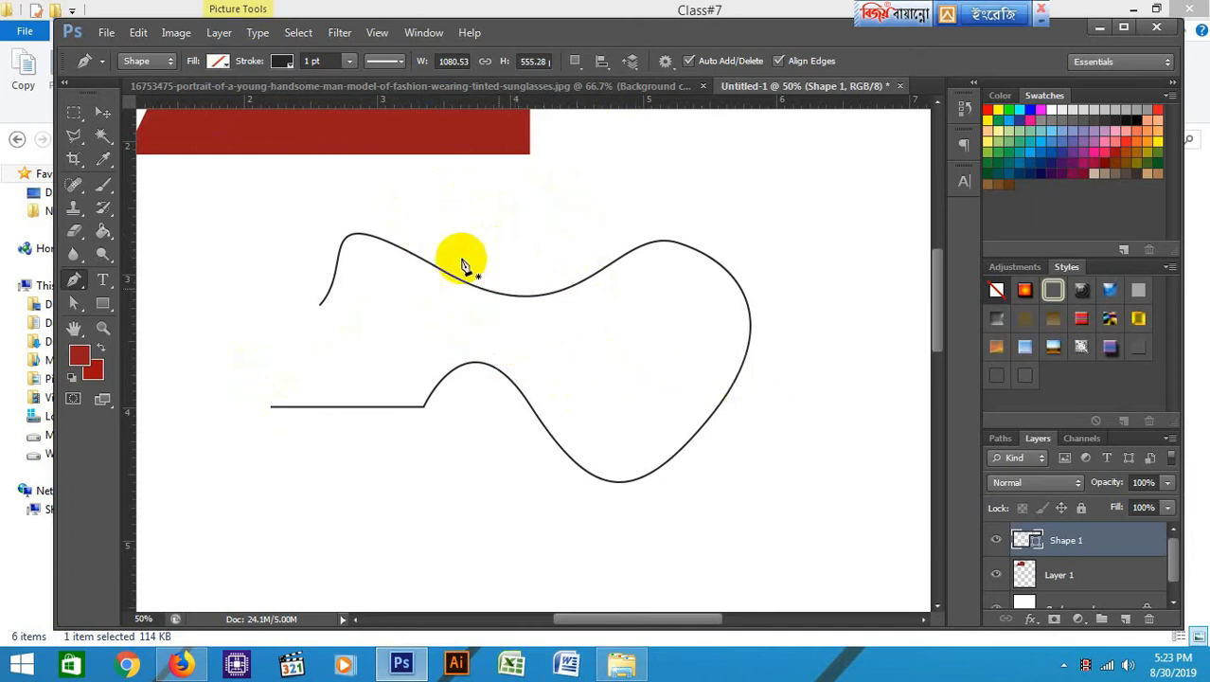
key("ctrl+z")
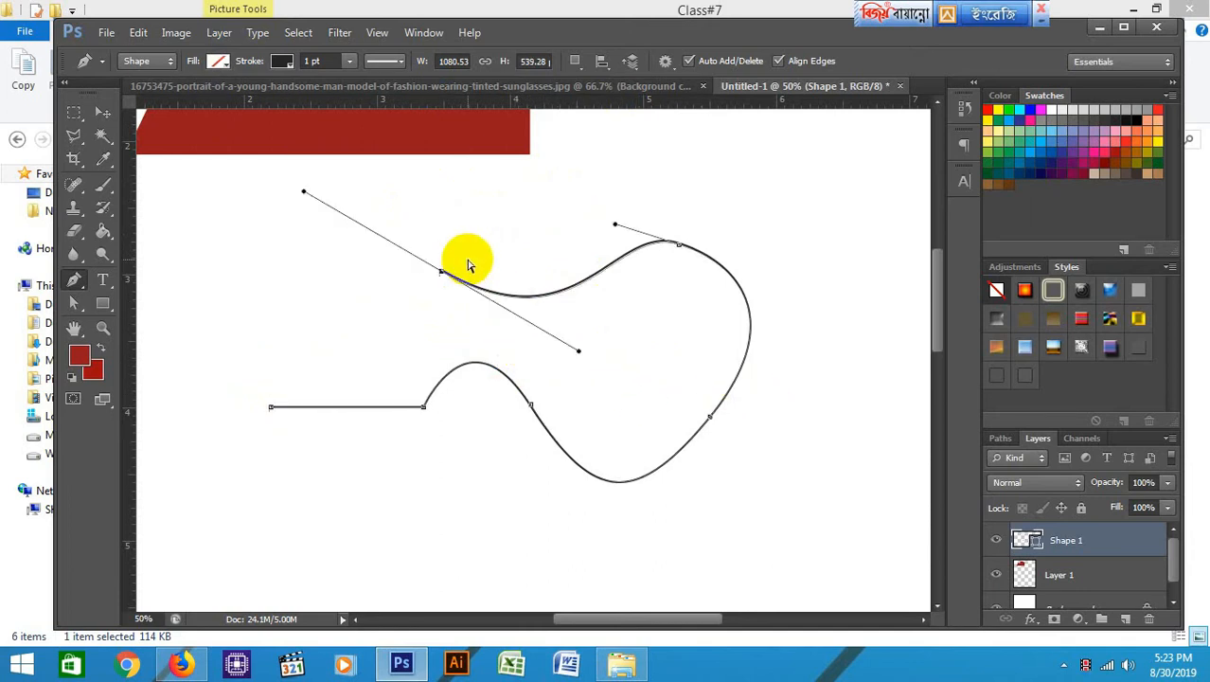
key("Escape")
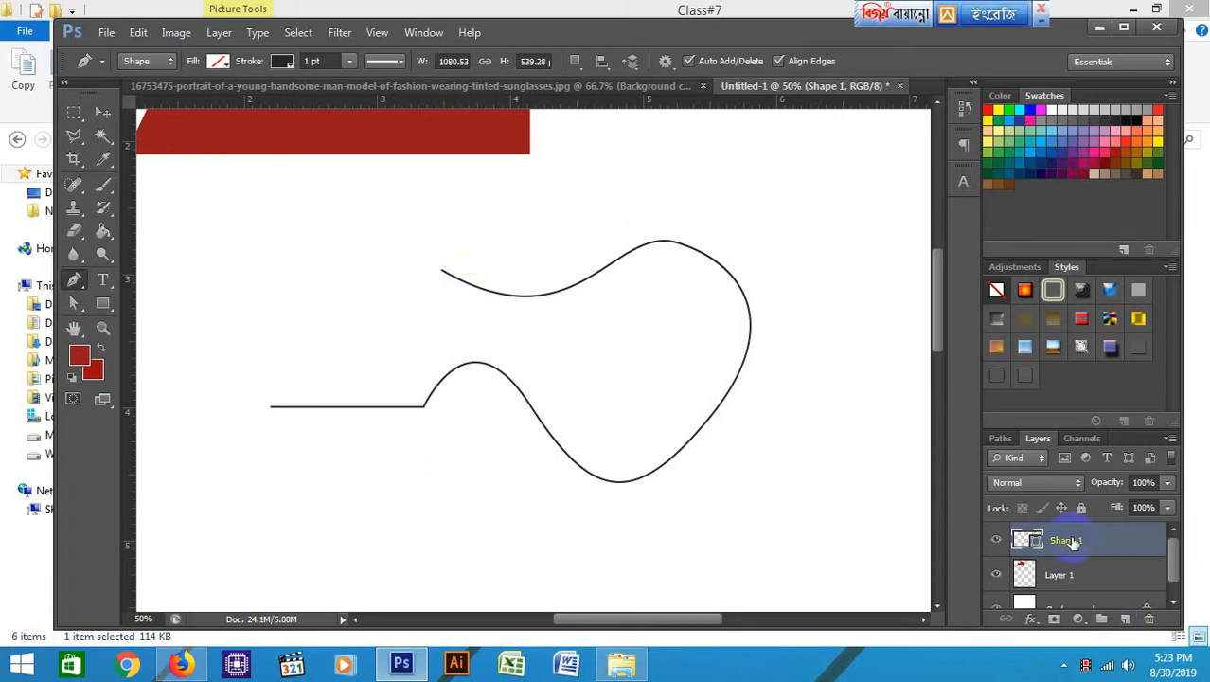
Move the curved shape slightly up and to the right, and activate the Direct Selection tool
left_click(103, 112)
left_click_drag(571, 301, 571, 254)
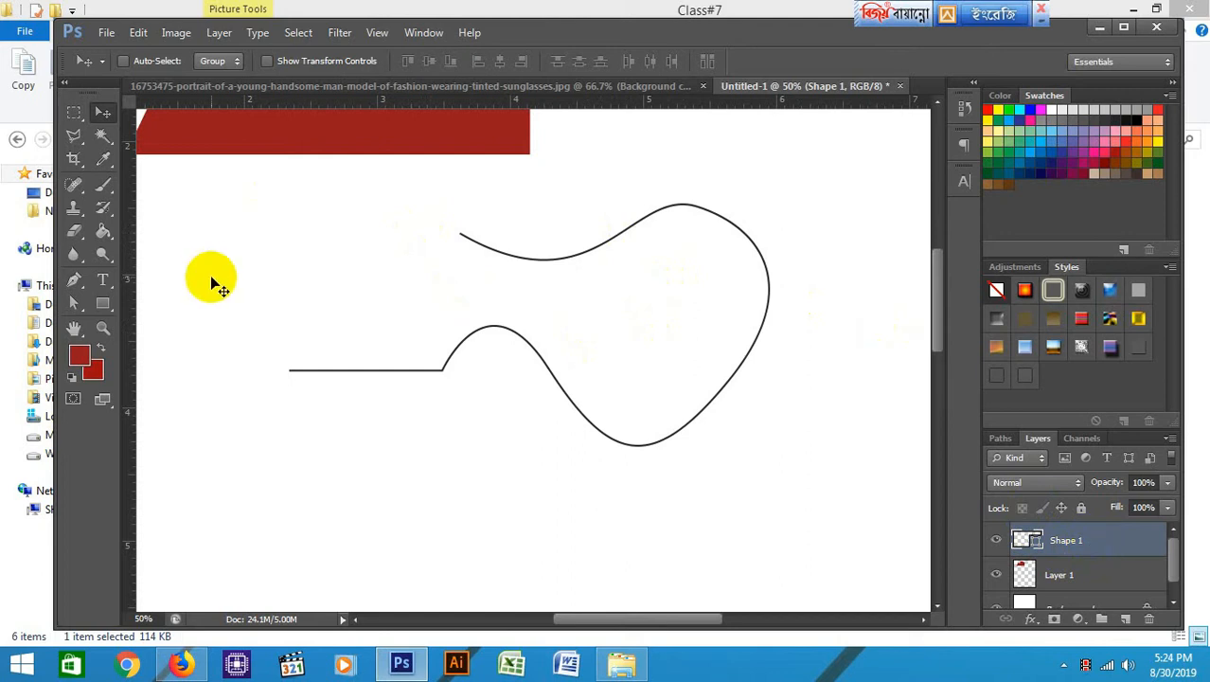
left_click(76, 308)
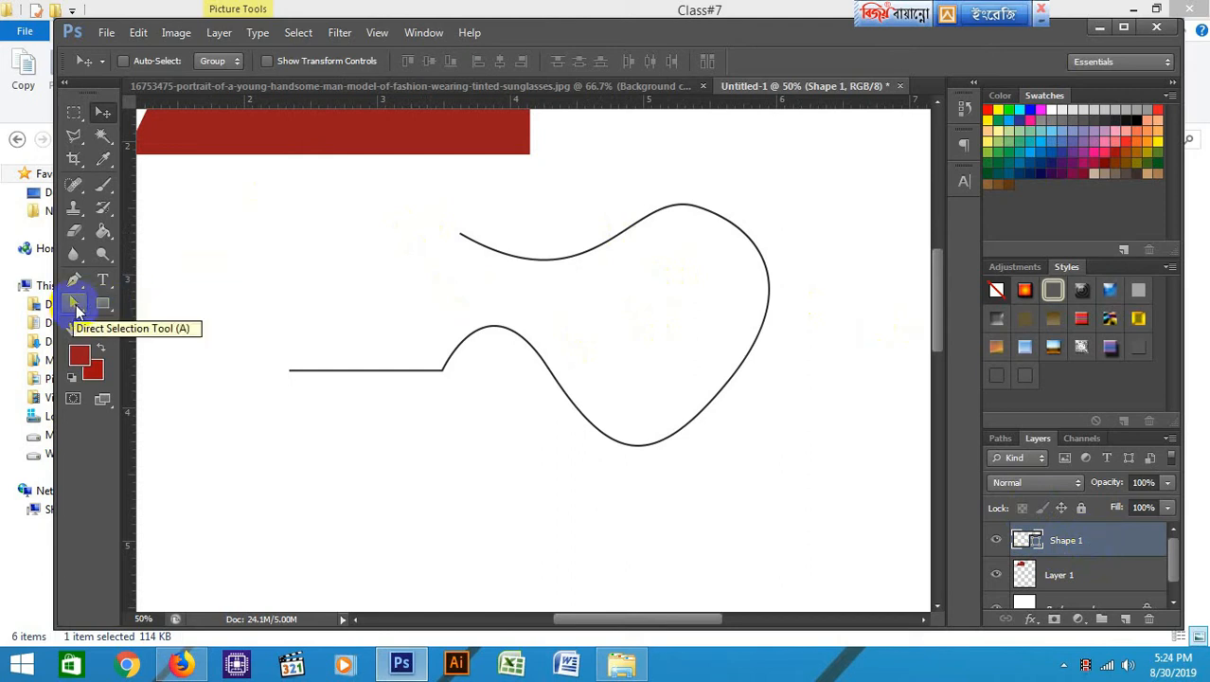
left_click(79, 312)
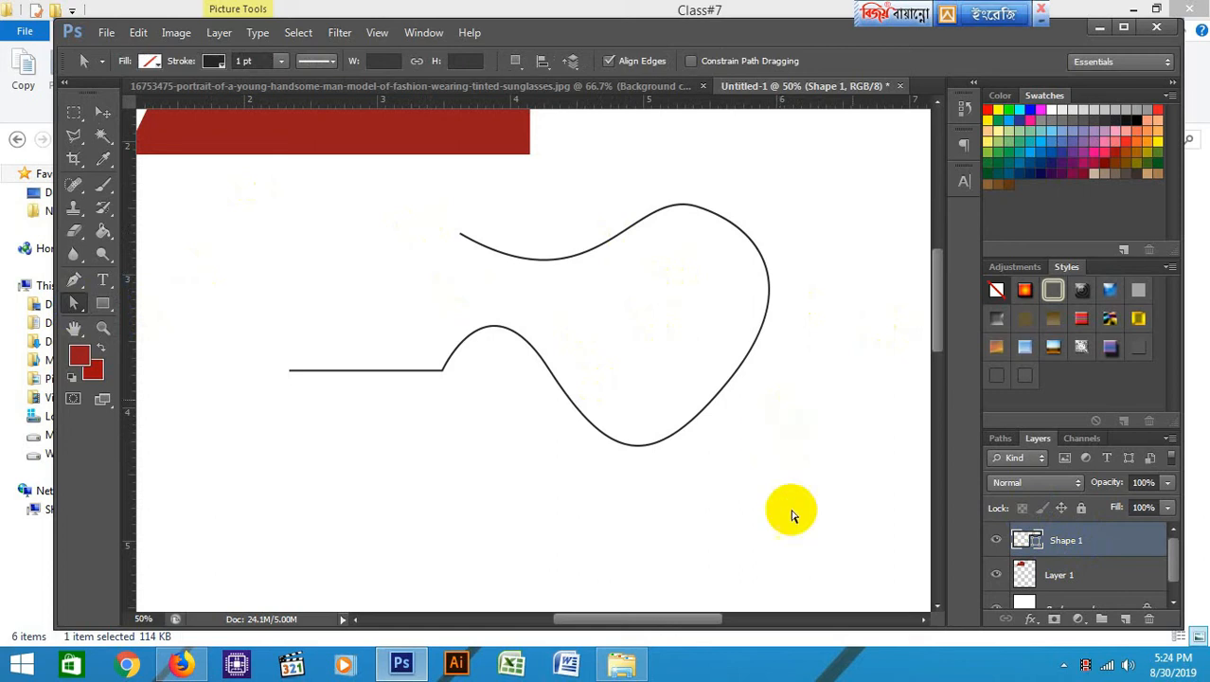
Recheck the curved-point diagram in Firefox, and move the curved shape lower on the canvas back in Photoshop
left_click(193, 663)
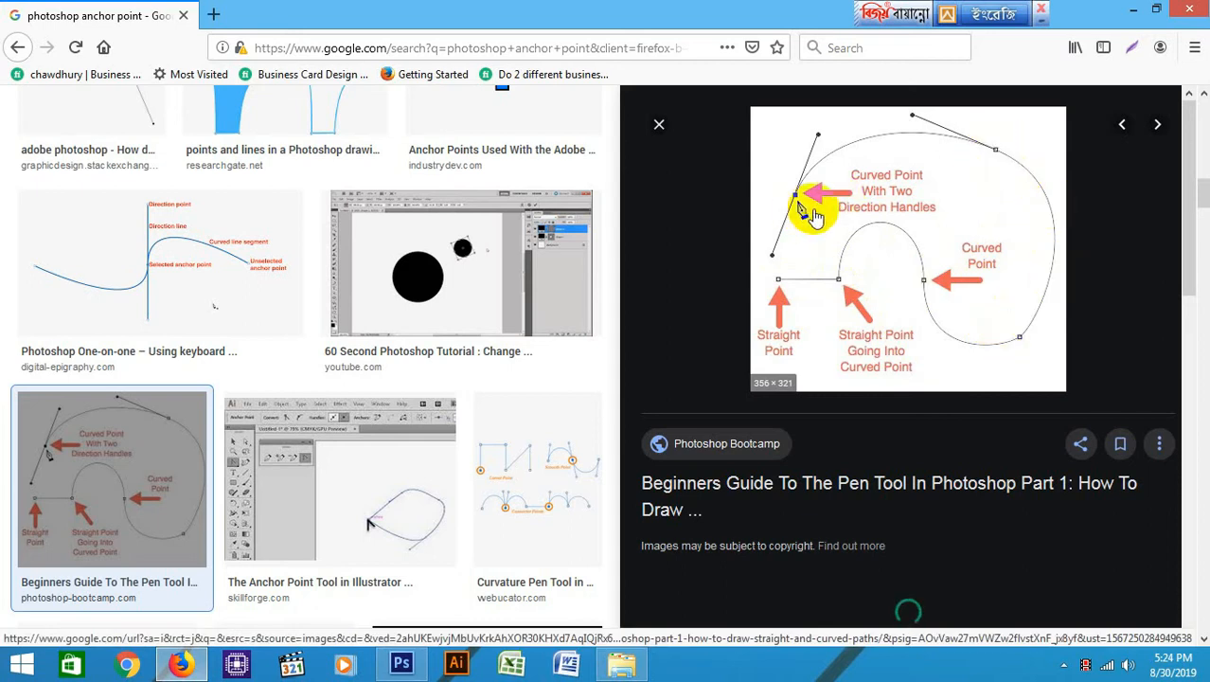
left_click(401, 662)
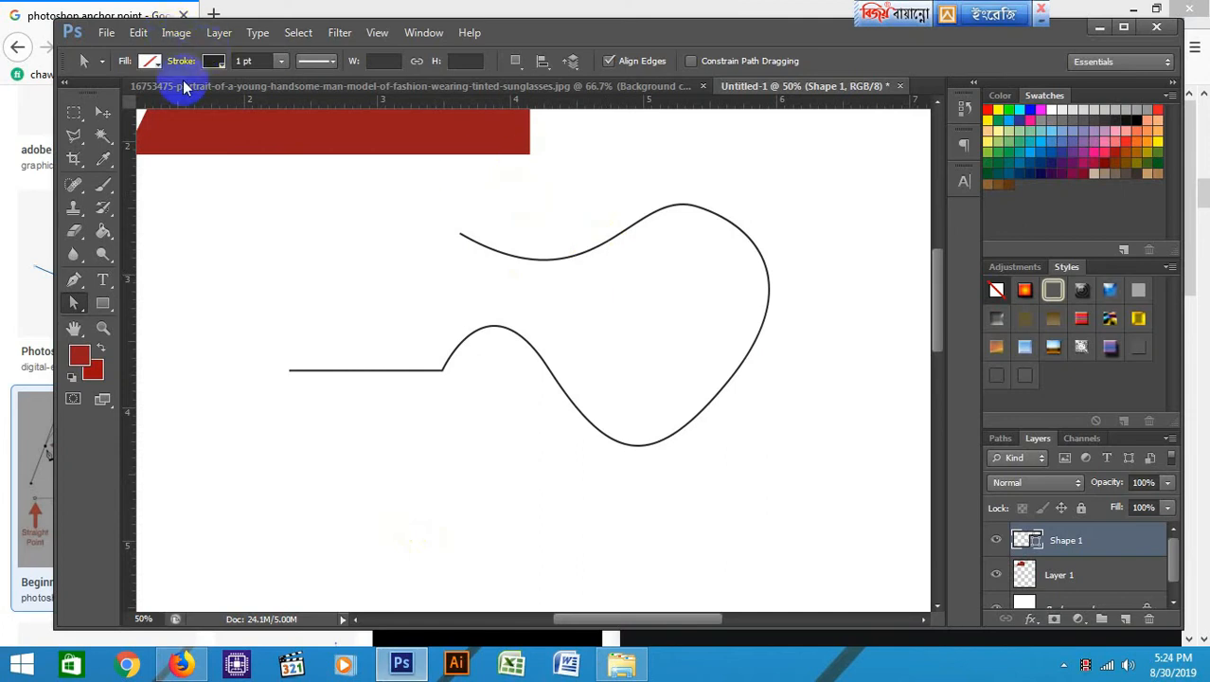
left_click(102, 113)
left_click_drag(543, 258, 672, 372)
Turn on Auto-Select for the Move tool with the Layer option, and select the curved line's layer directly on the canvas
left_click(123, 60)
left_click(218, 60)
left_click(211, 78)
left_click(123, 61)
left_click(123, 61)
left_click(218, 61)
left_click(210, 91)
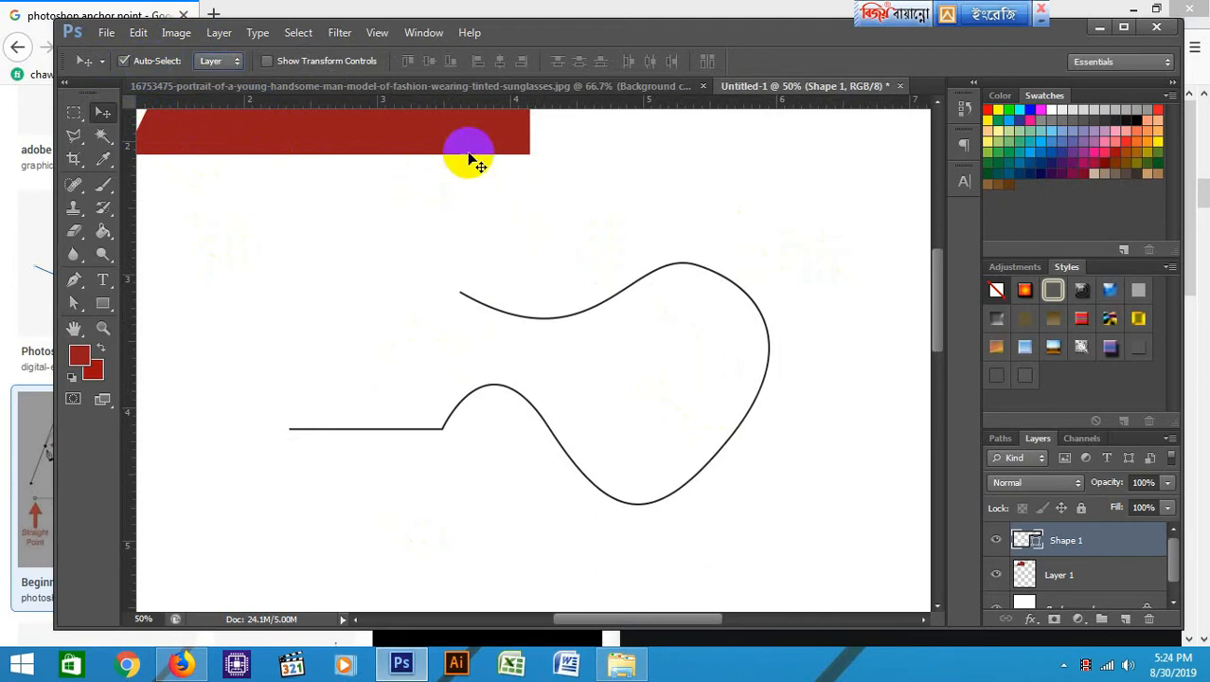
left_click(468, 154)
left_click(578, 325)
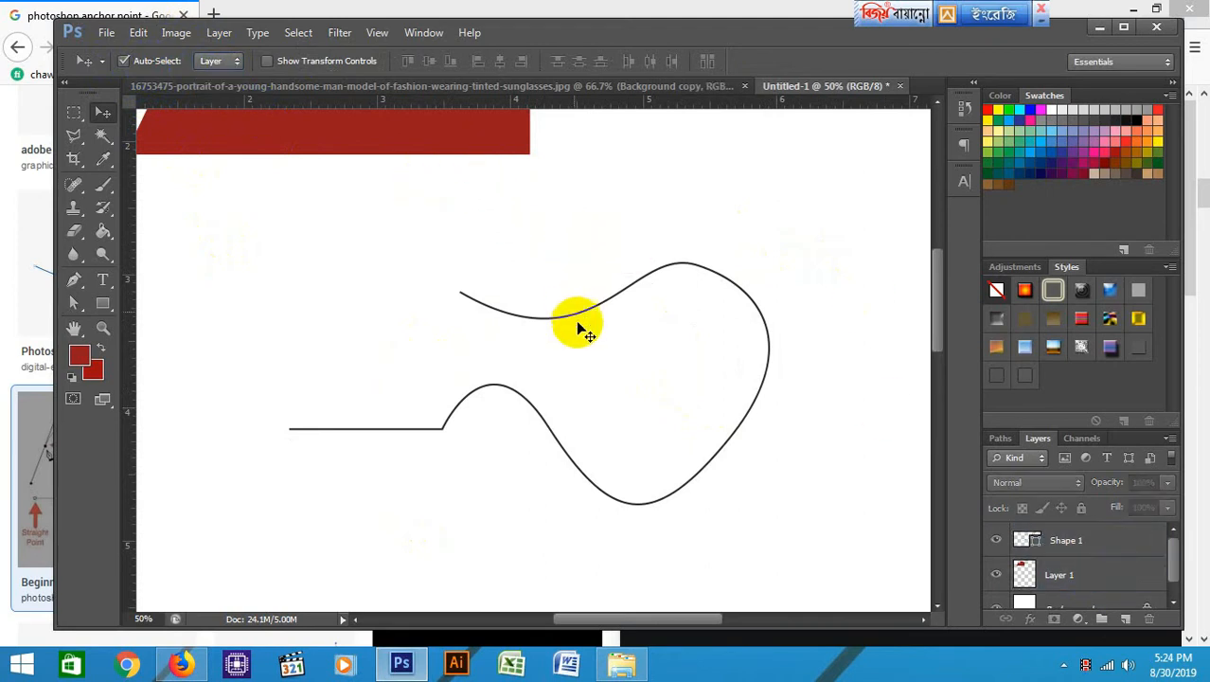
left_click(581, 318)
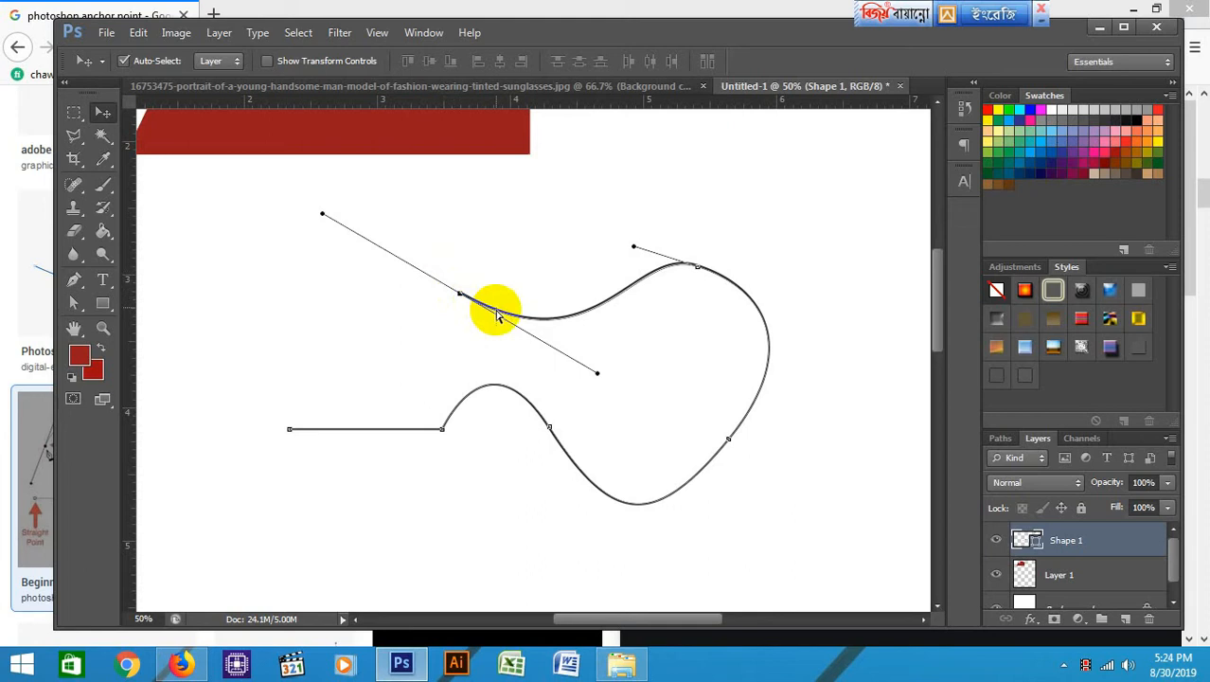
Show the curve's anchor points with the Direct Selection tool at 66.67% zoom, and select the upper-right anchor
key("ctrl+plus")
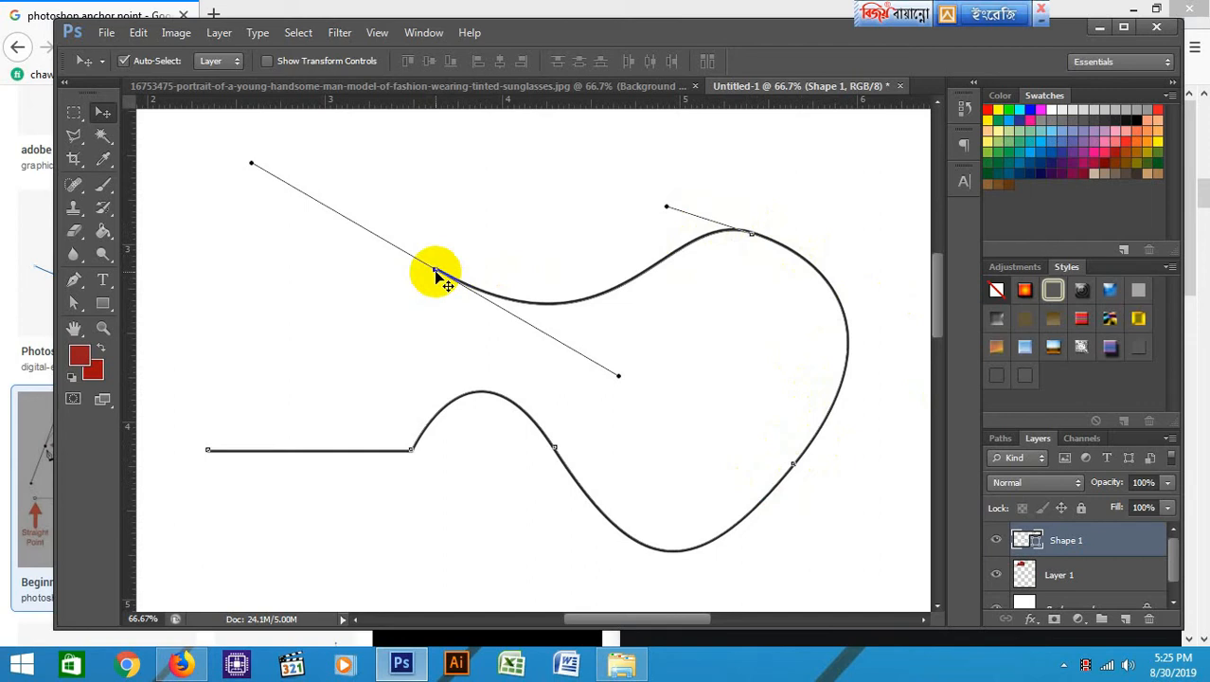
right_click(111, 306)
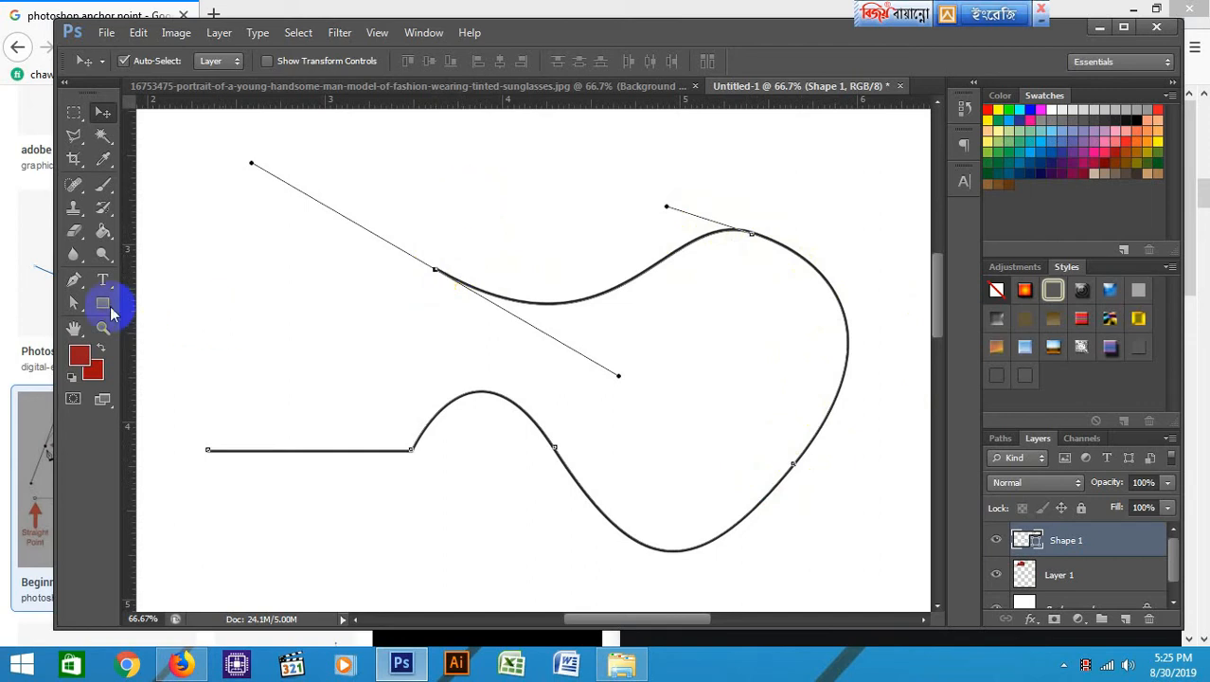
left_click(74, 303)
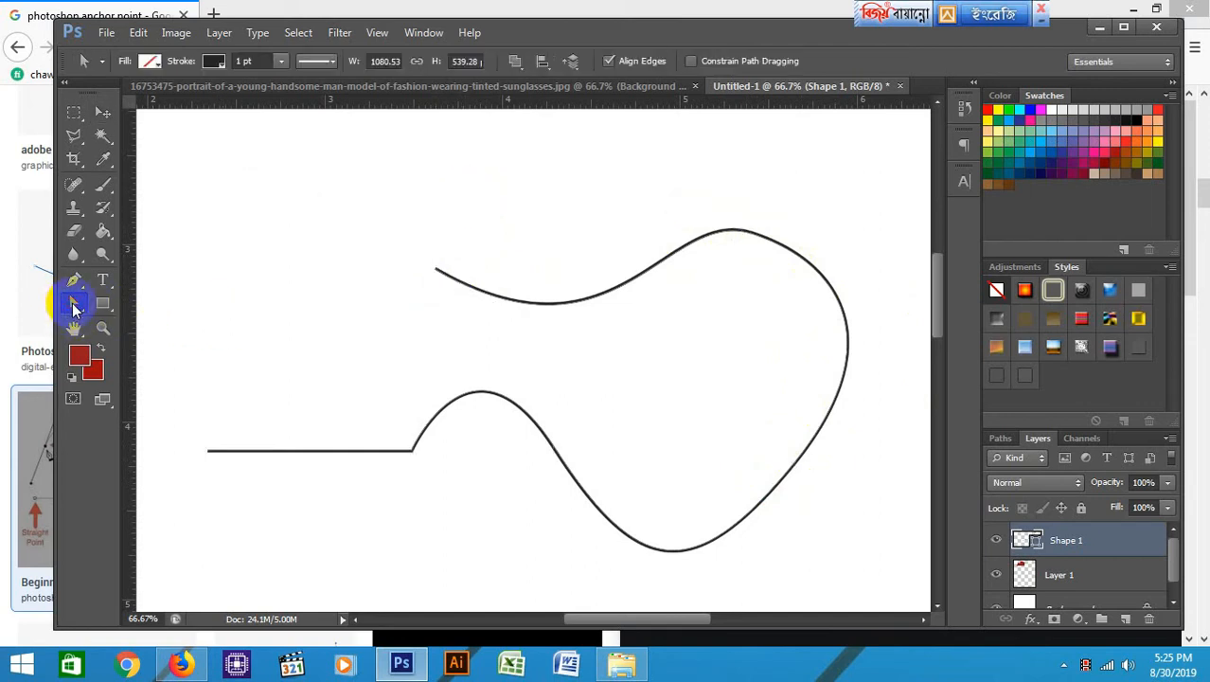
left_click(454, 280)
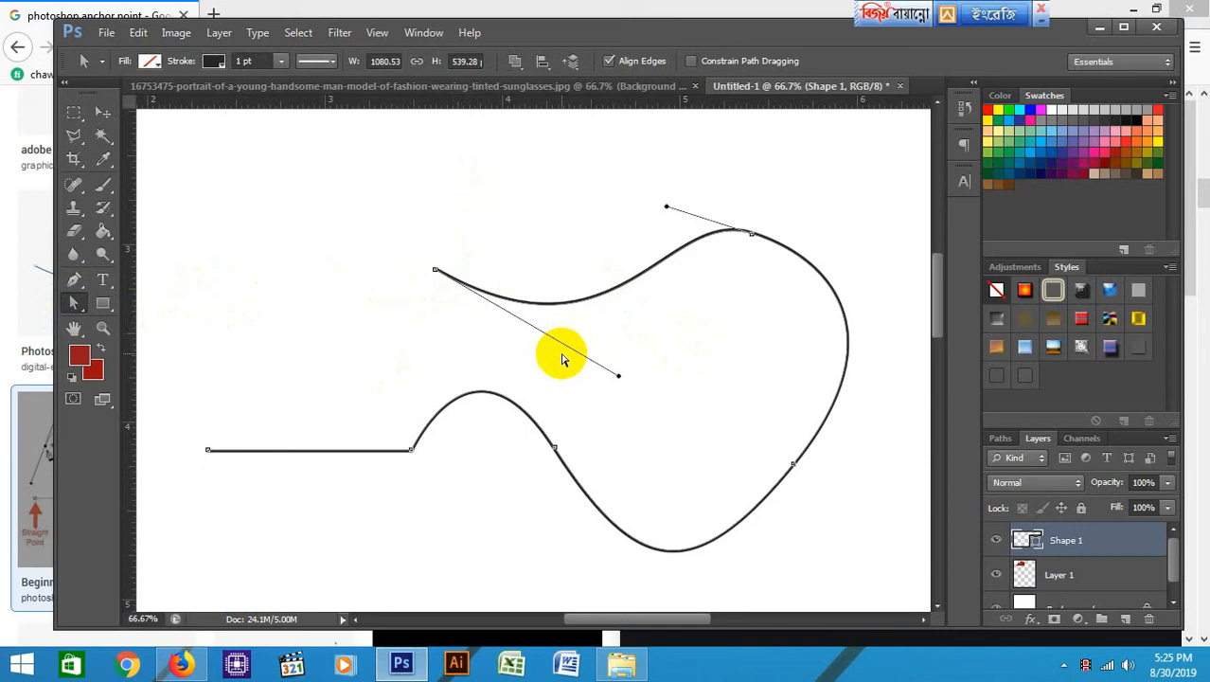
left_click(752, 233)
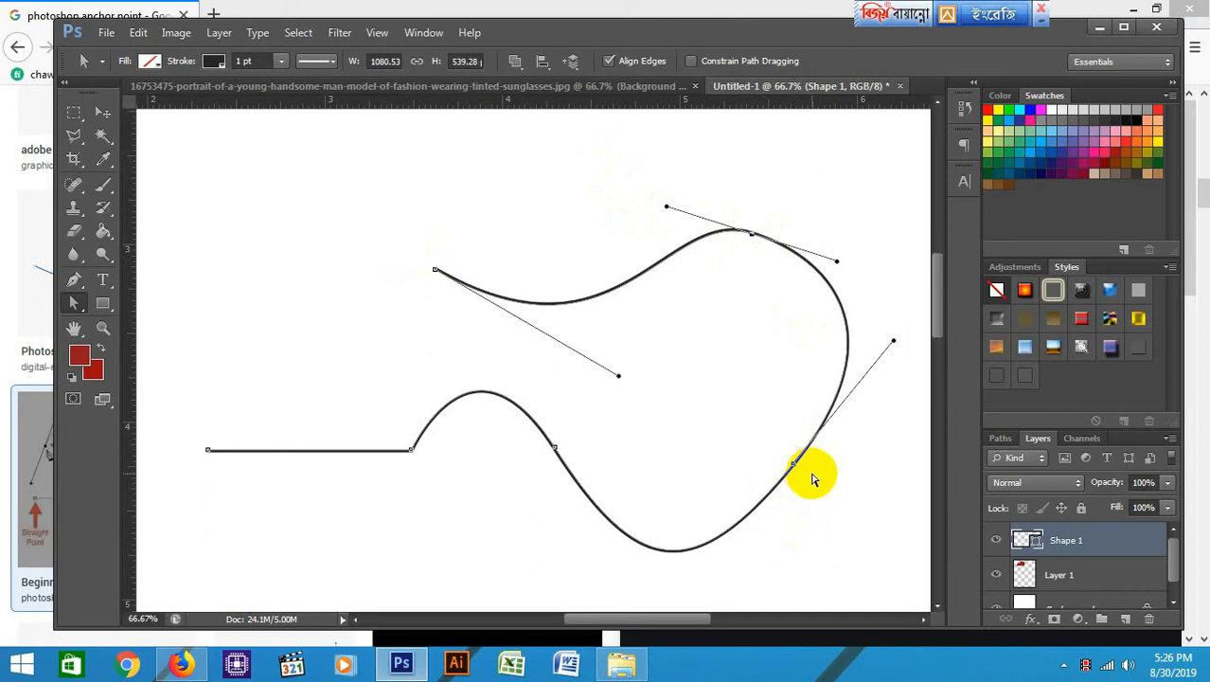
Reshape the curve's right side by rotating and shortening the upper-right anchor's handles and pulling in the lower-right anchor's upper handle
left_click_drag(837, 262, 762, 244)
left_click_drag(749, 145, 677, 180)
left_click_drag(850, 310, 773, 252)
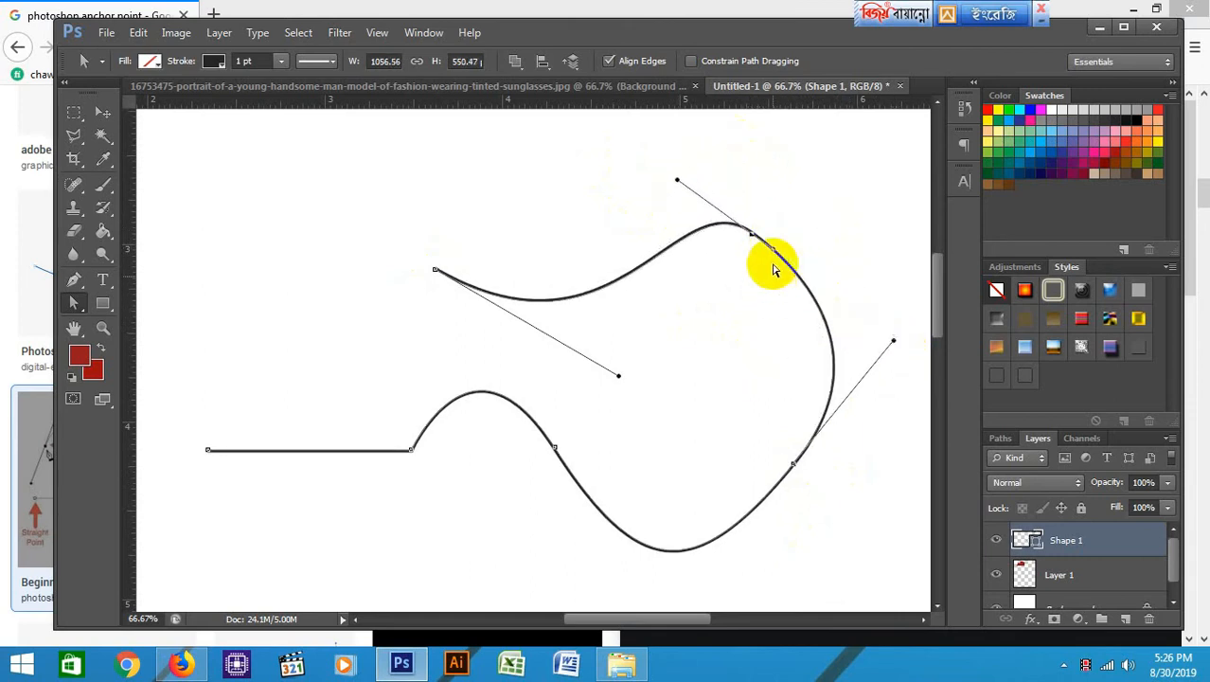
left_click_drag(891, 339, 850, 366)
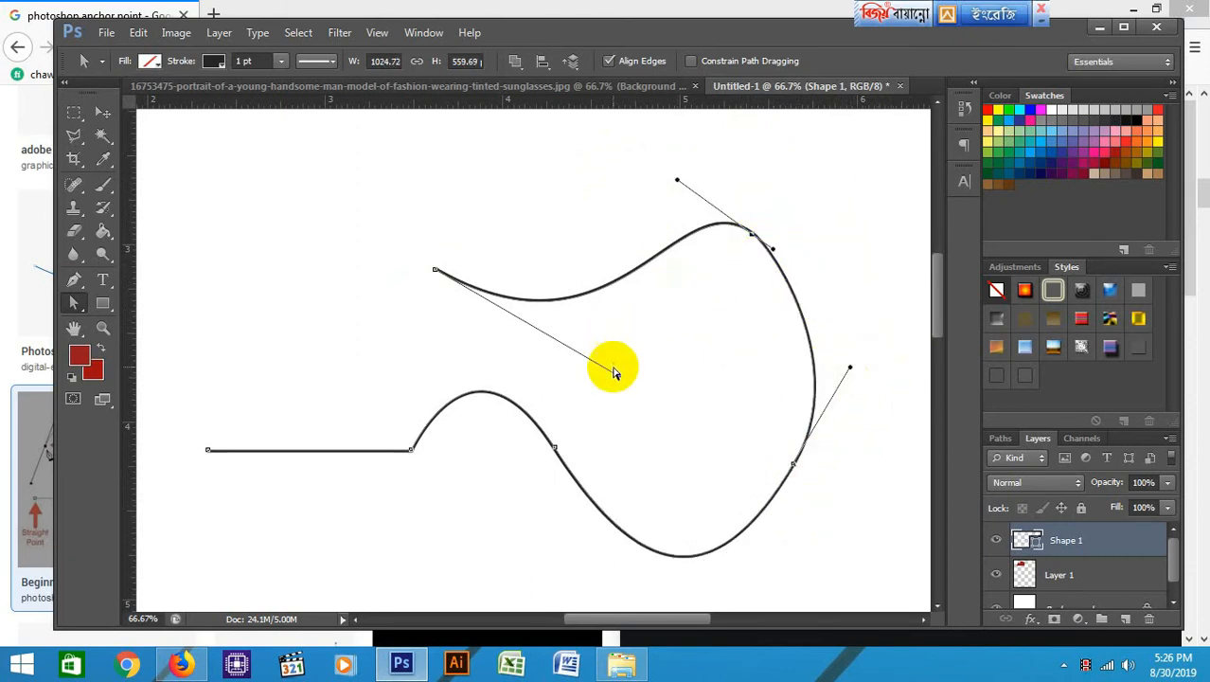
Swing the upper-left endpoint's handle downward, lengthen both handles of the upper-right anchor, and shift that anchor slightly up
left_click_drag(619, 376, 604, 449)
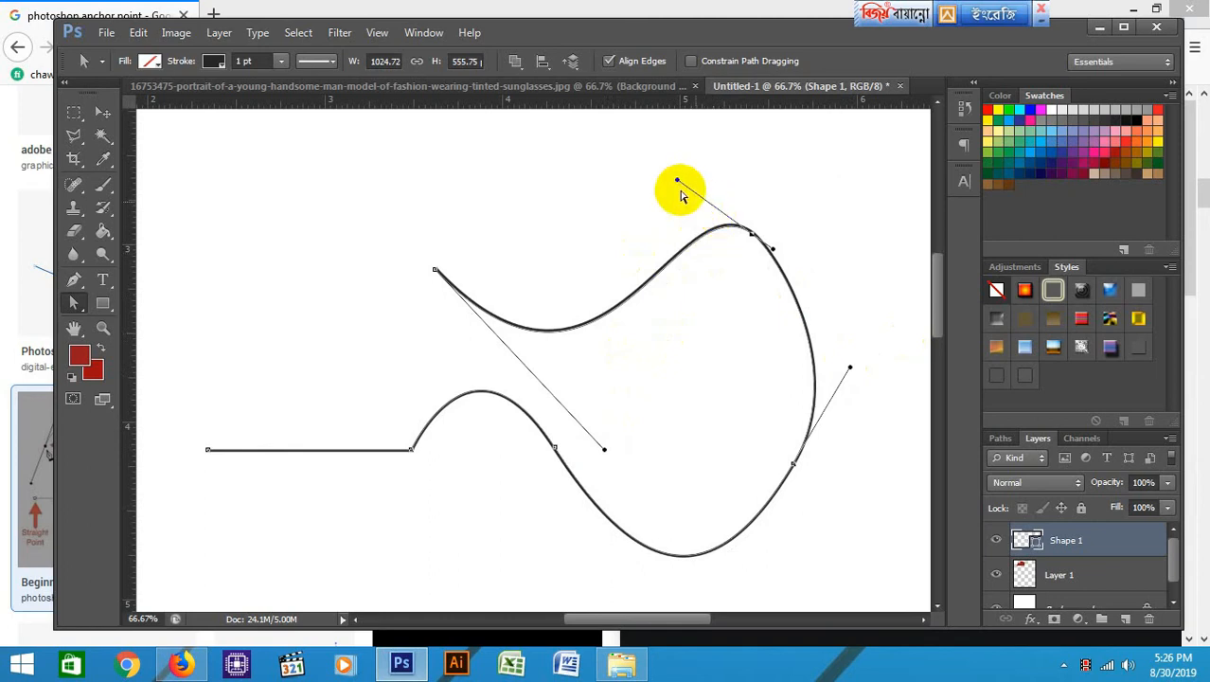
left_click_drag(680, 182, 607, 163)
left_click_drag(774, 249, 827, 270)
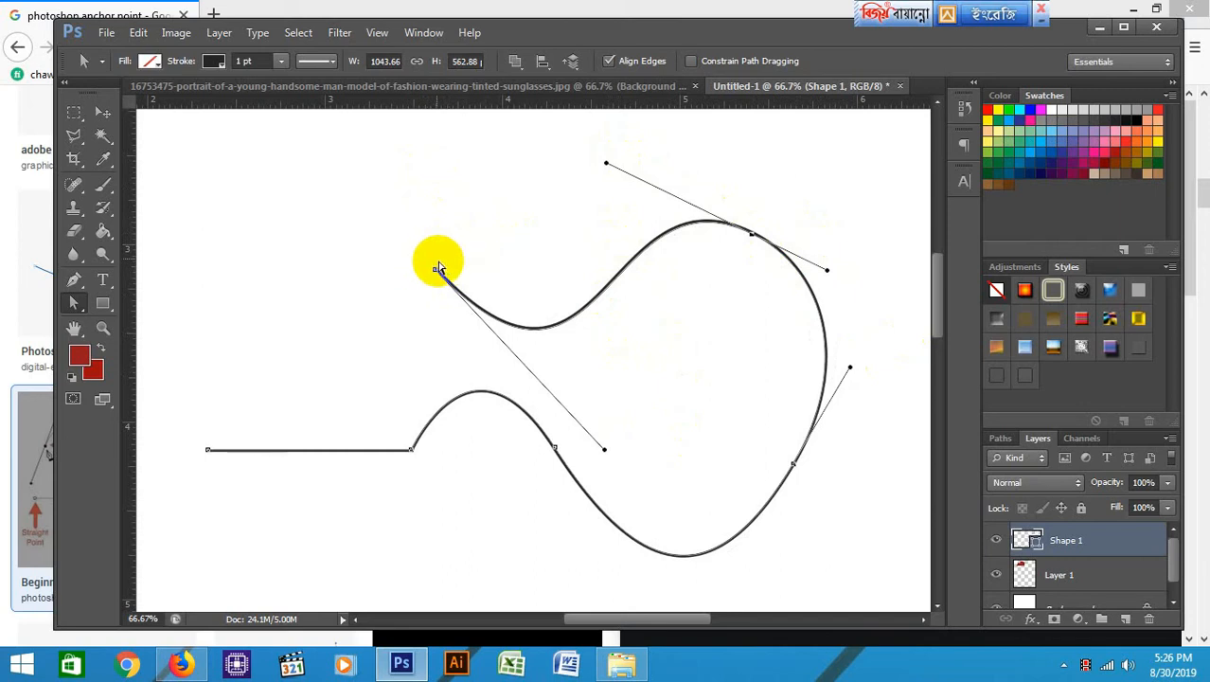
mouse_move(752, 236)
left_mouse_down()
mouse_move(729, 305)
mouse_move(759, 215)
left_mouse_up()
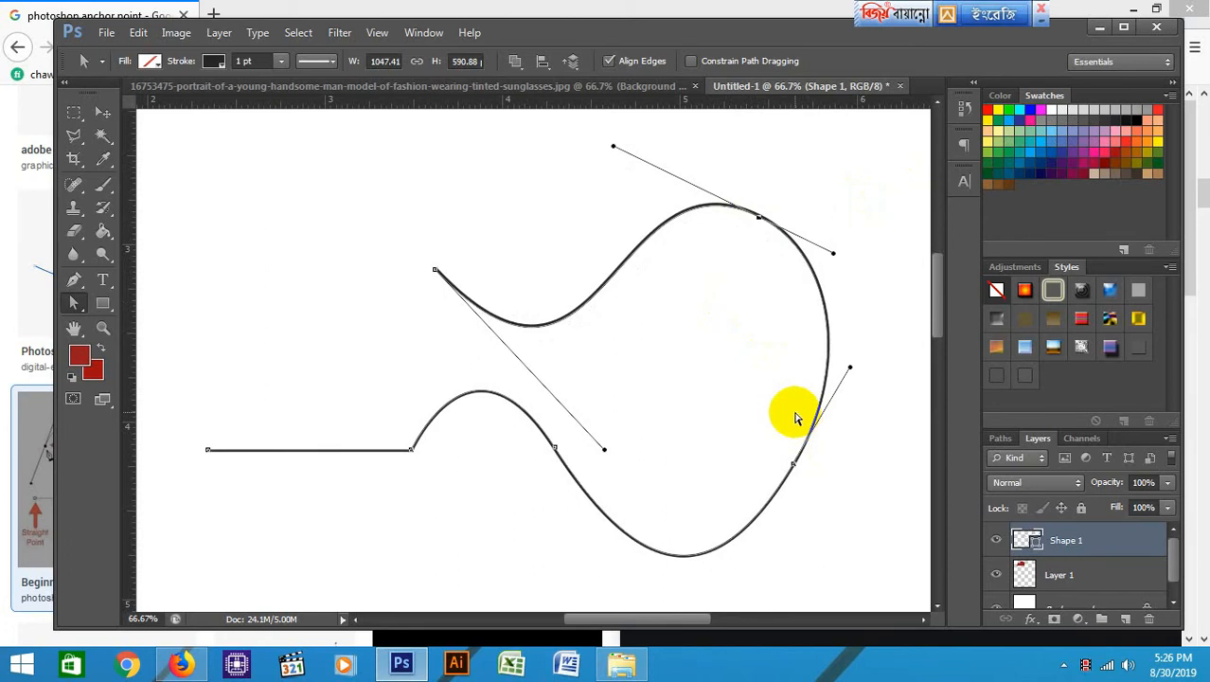
Rotate the direction handles of the path's upper-left endpoint to flatten the dip, and move the endpoint further left
left_click(434, 271)
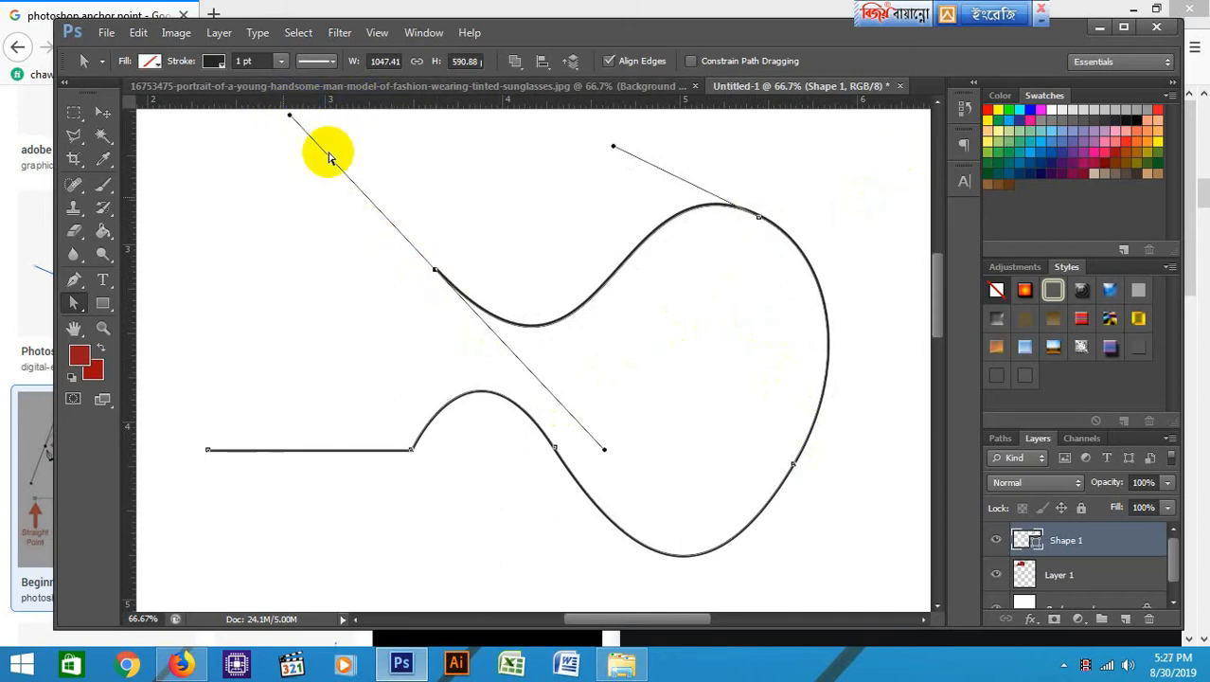
left_click_drag(290, 115, 243, 168)
left_click_drag(643, 402, 575, 360)
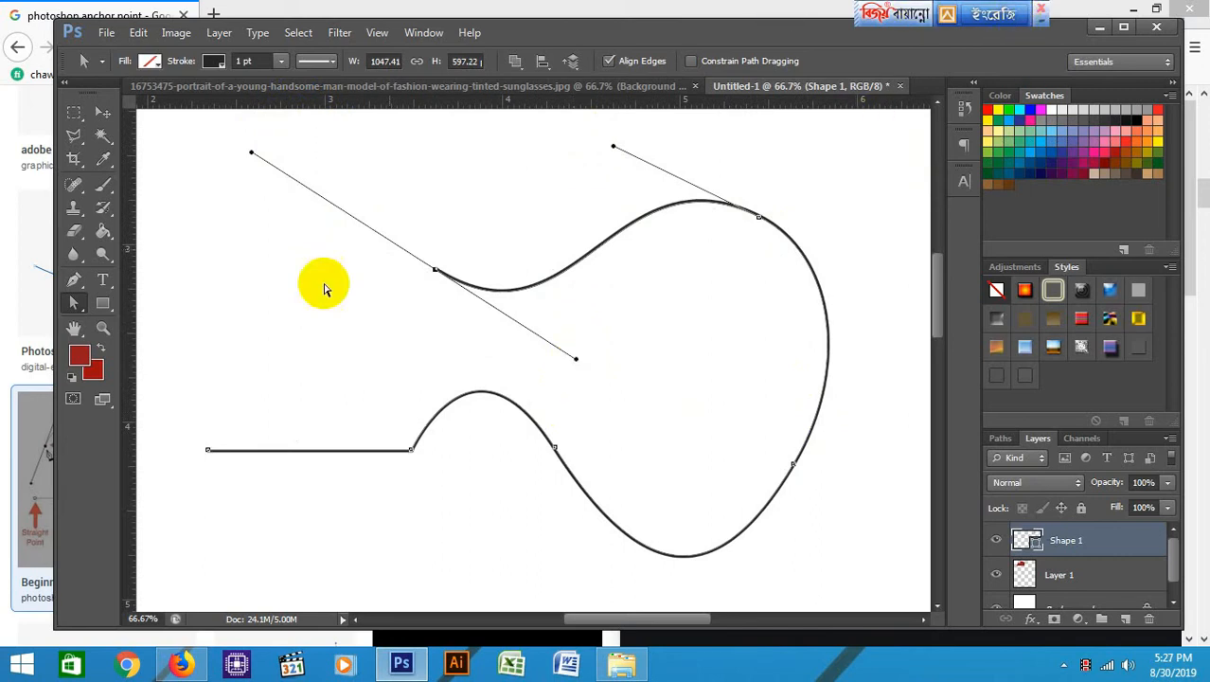
left_click_drag(435, 272, 393, 262)
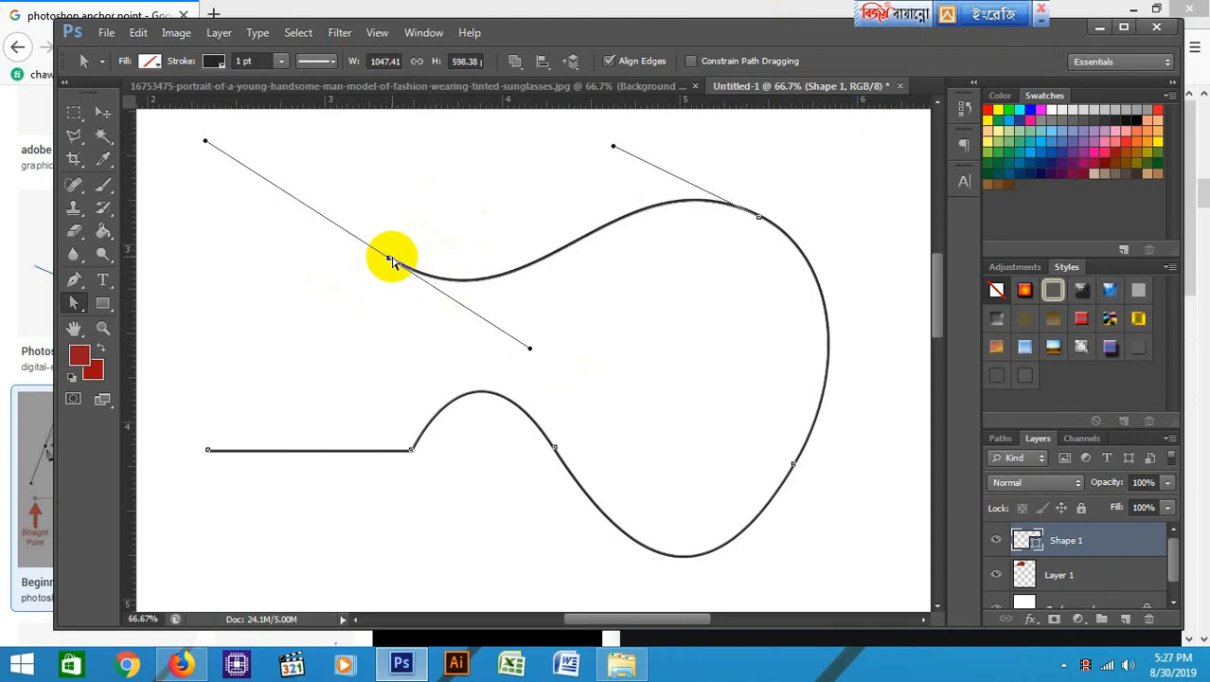
Flatten the small hump by lowering the middle anchor's upper handle, and move the lower-right anchor outward to widen the loop
left_click(554, 448)
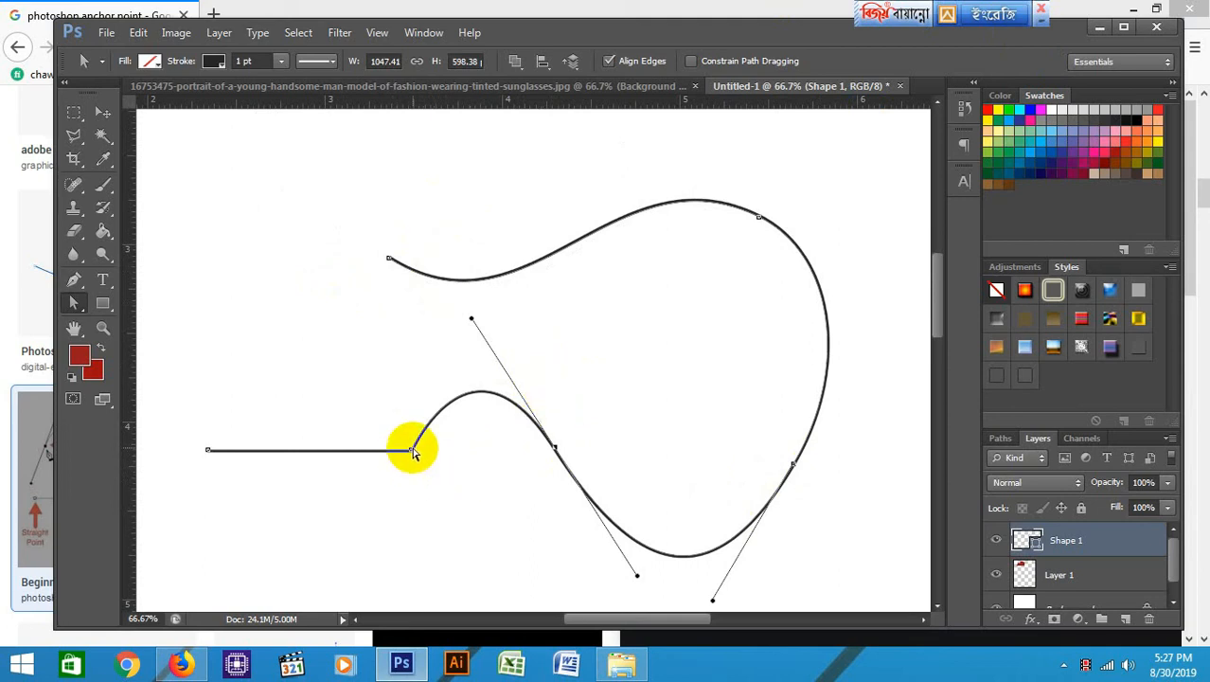
scroll(593, 407, "down", 3)
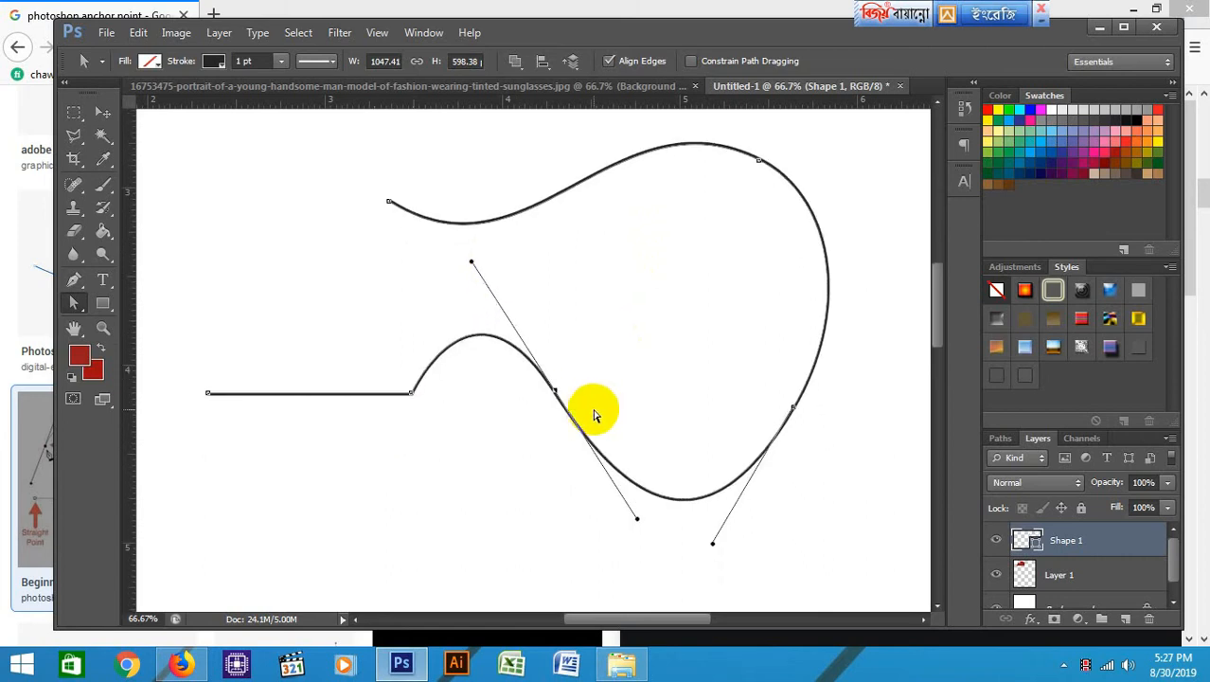
scroll(582, 398, "down", 3)
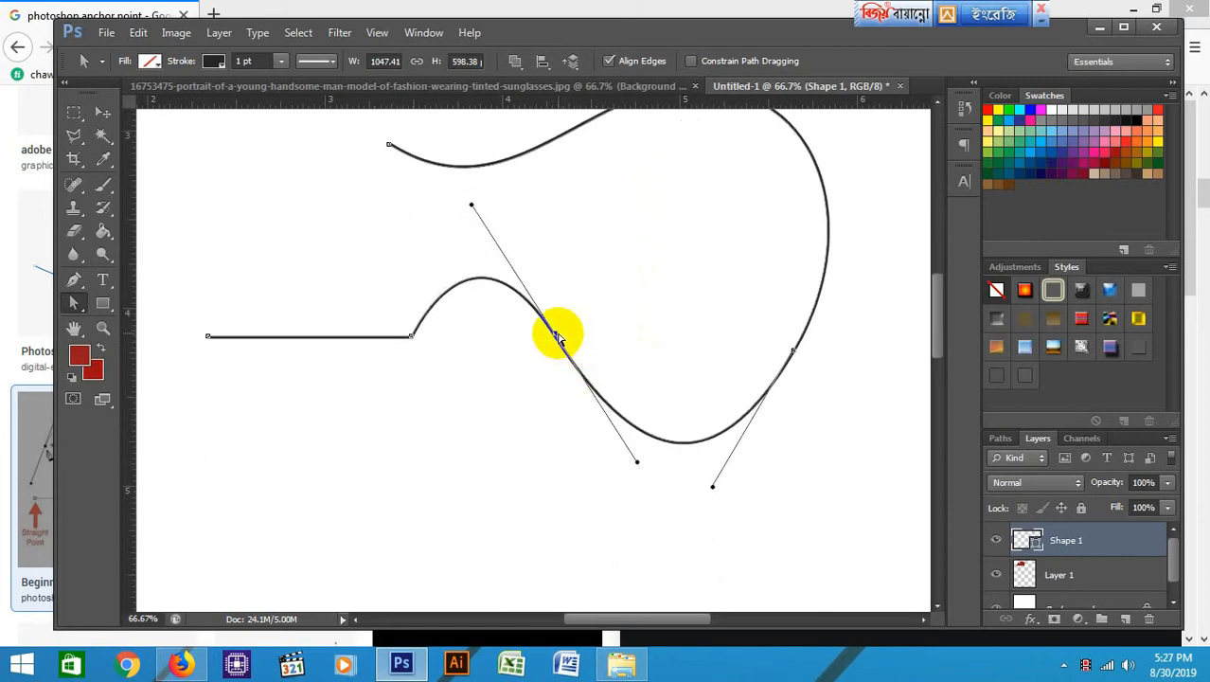
left_click_drag(471, 206, 469, 268)
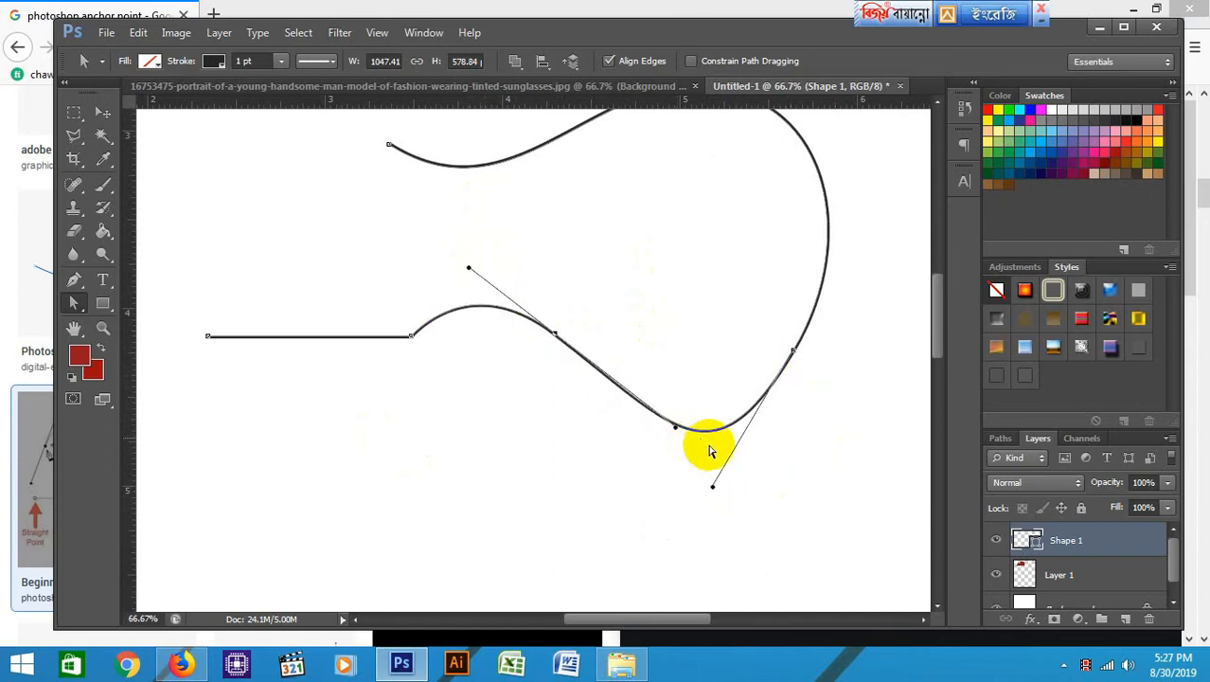
left_click_drag(788, 367, 891, 250)
scroll(783, 338, "up", 2)
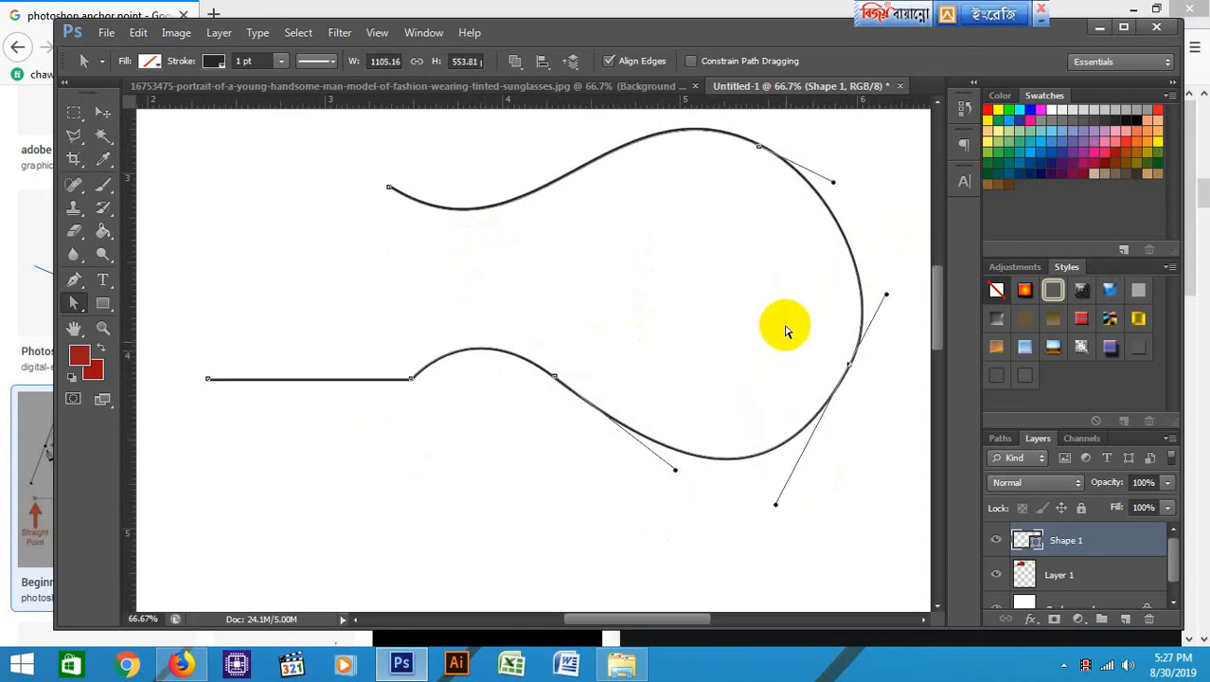
Lengthen the lower direction handle of the path's upper-right anchor to round out the curve
left_click_drag(837, 182, 857, 186)
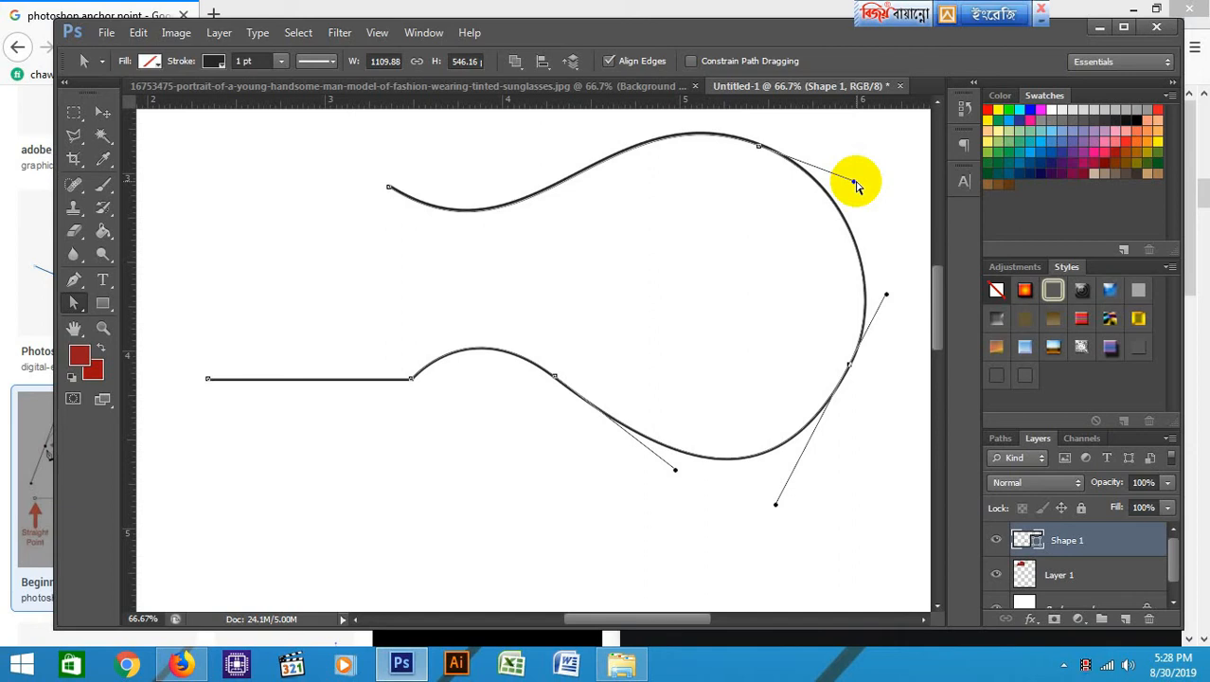
Switch to Firefox and search the web in a new tab for "elution graphic design"
left_click(180, 666)
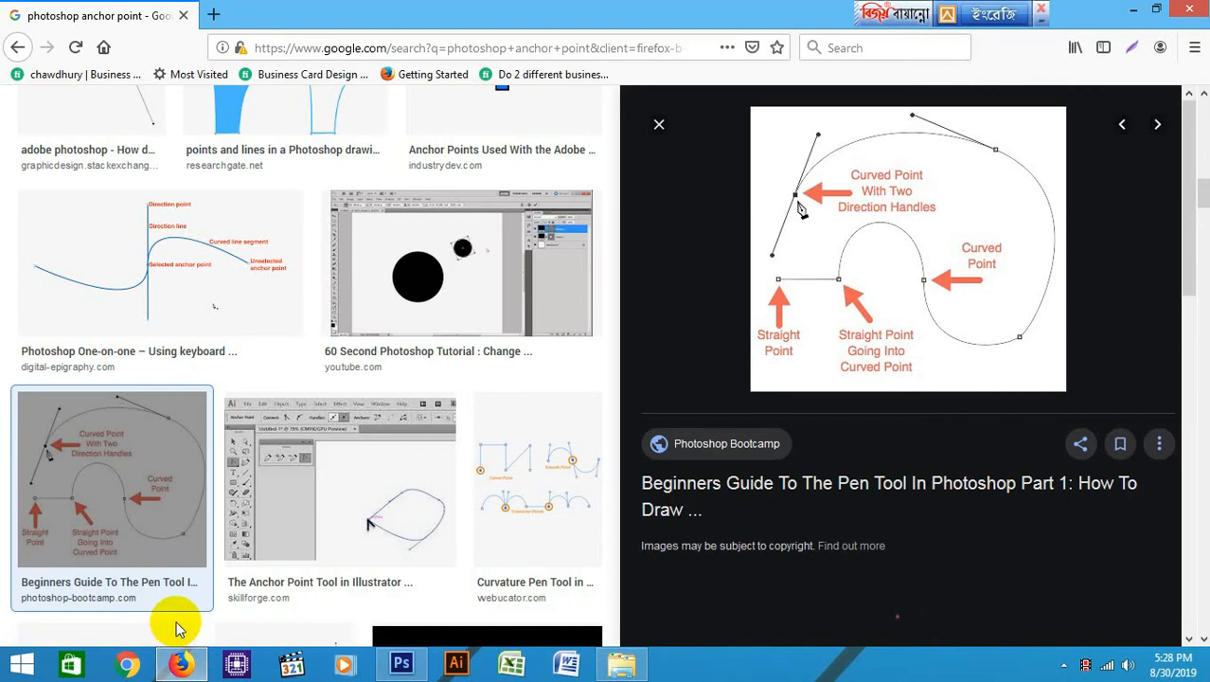
left_click(214, 14)
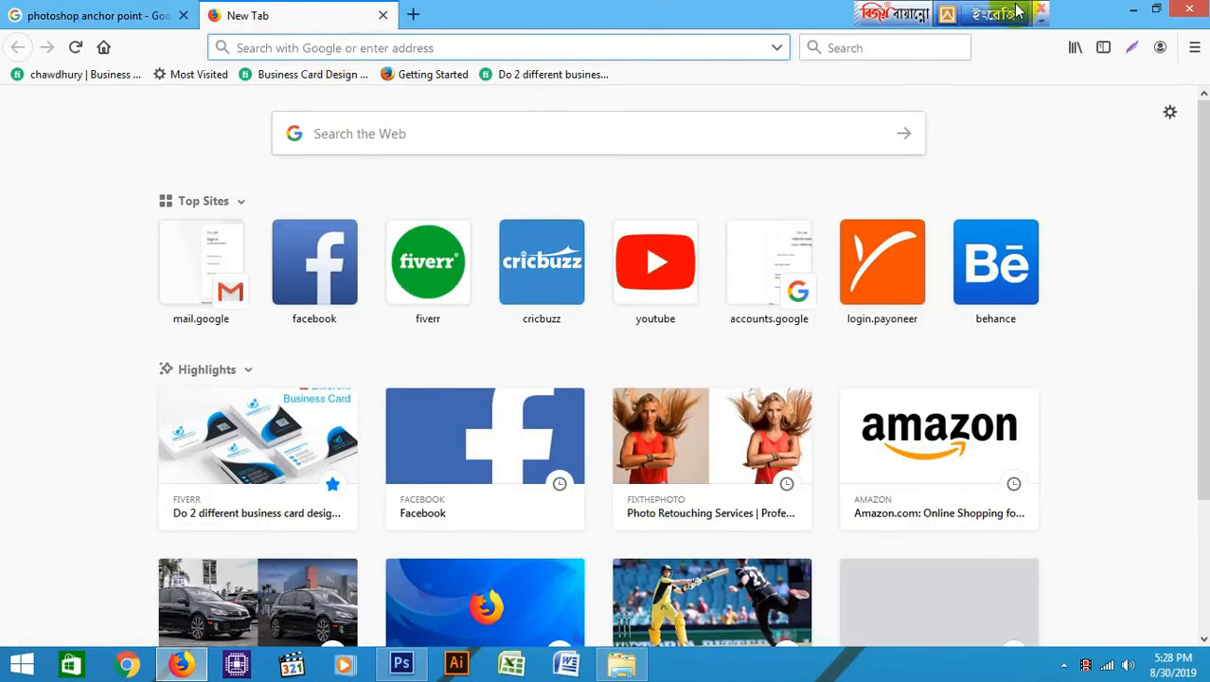
type("elu")
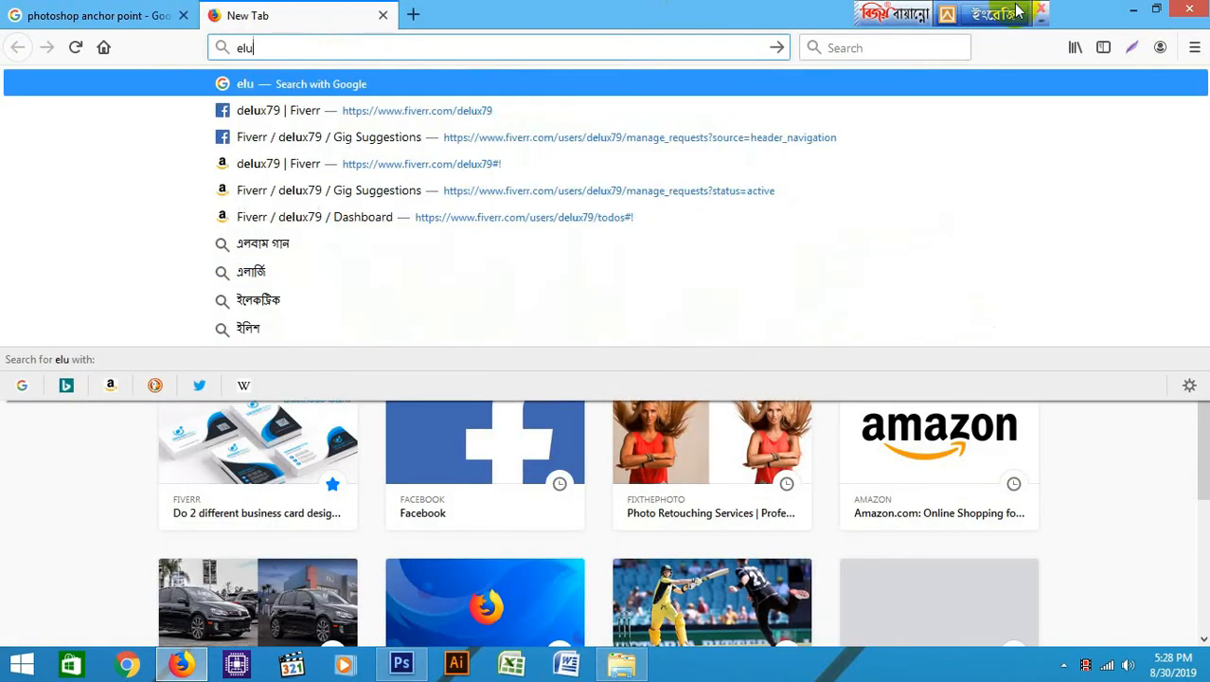
type("tion")
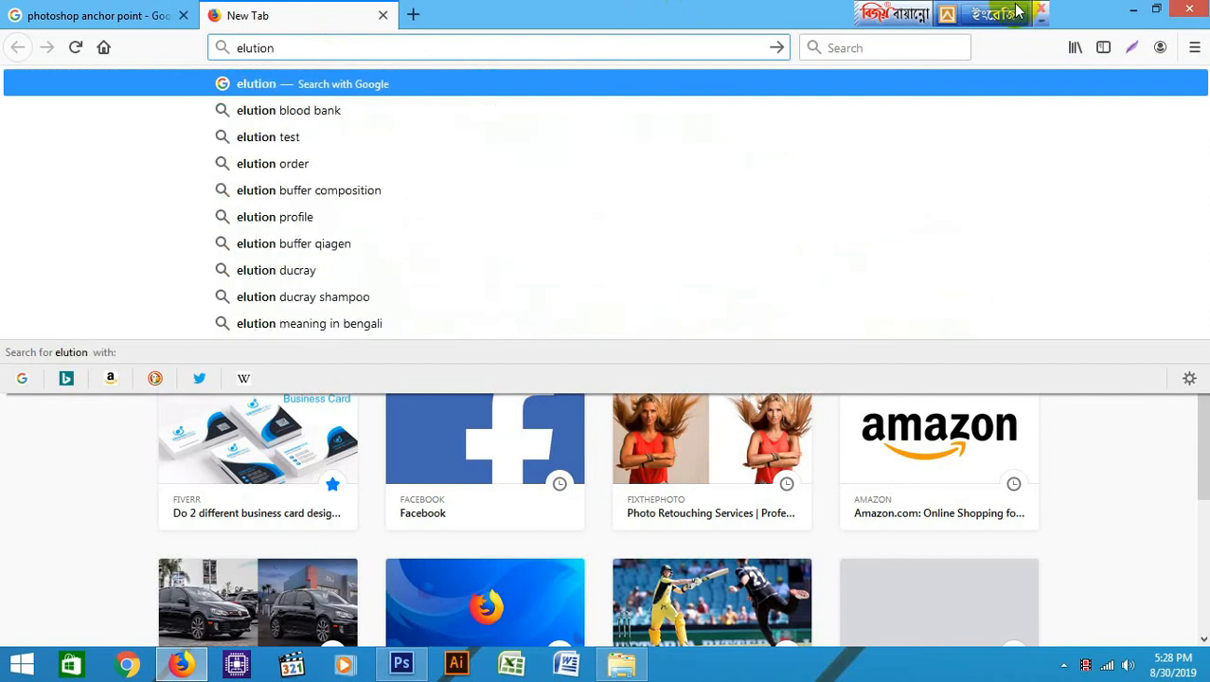
type(" g")
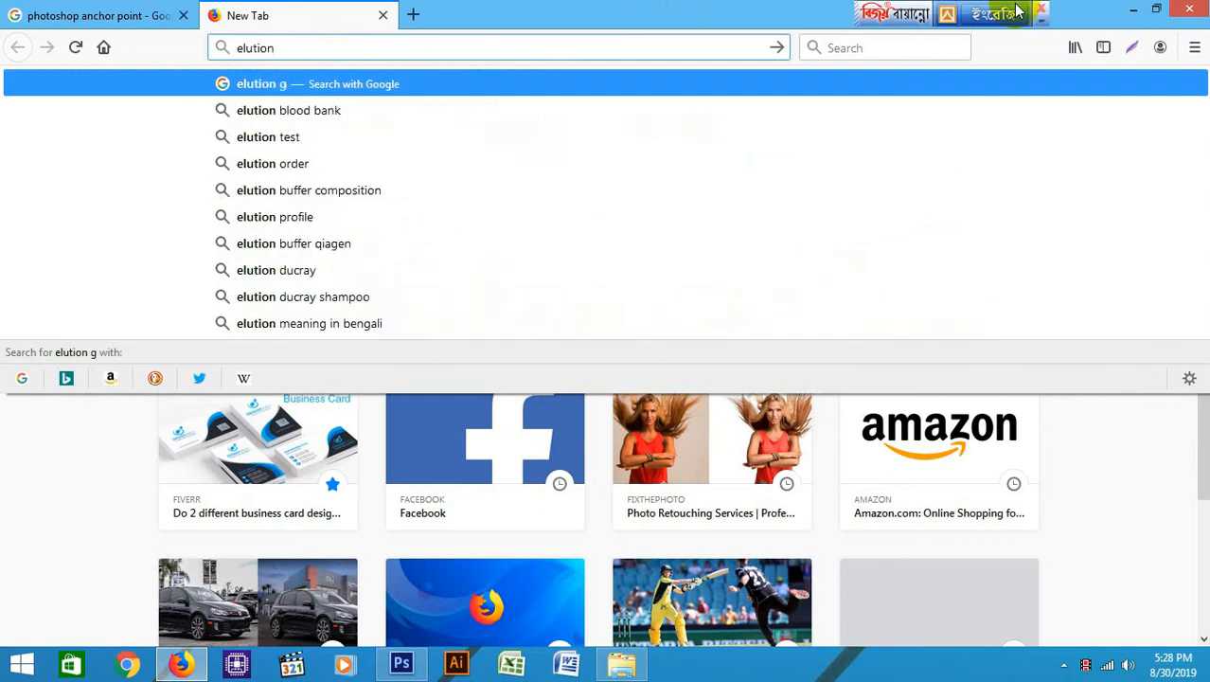
type("raph")
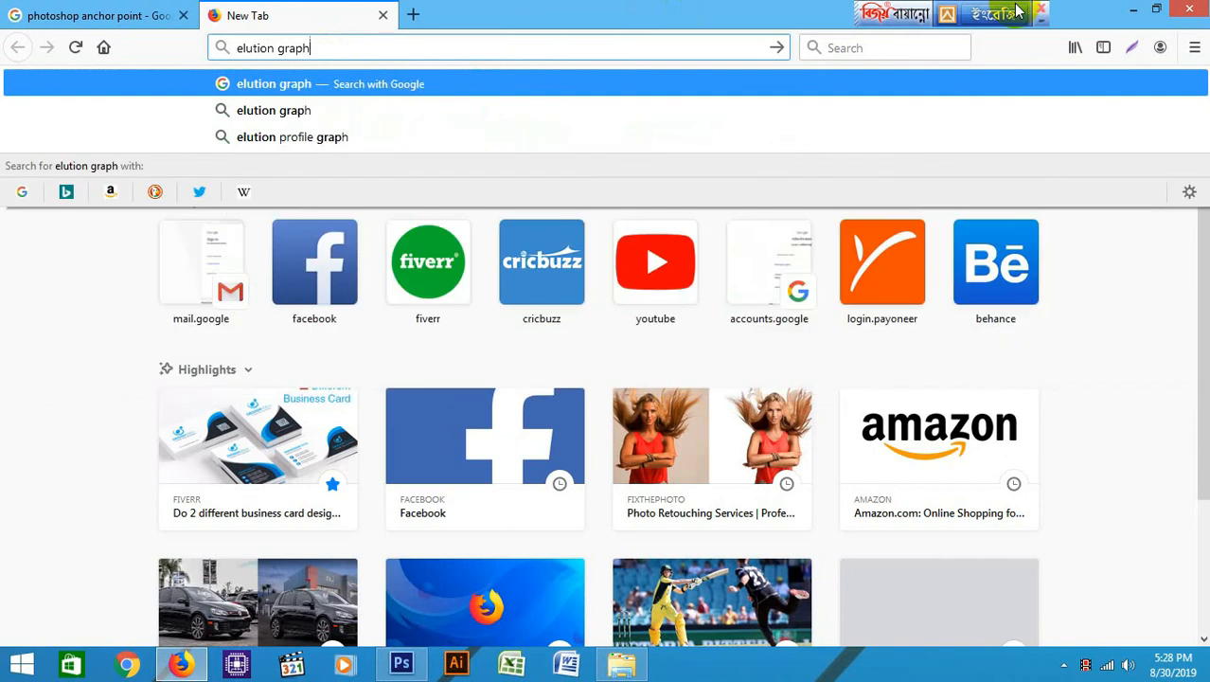
type("ic design")
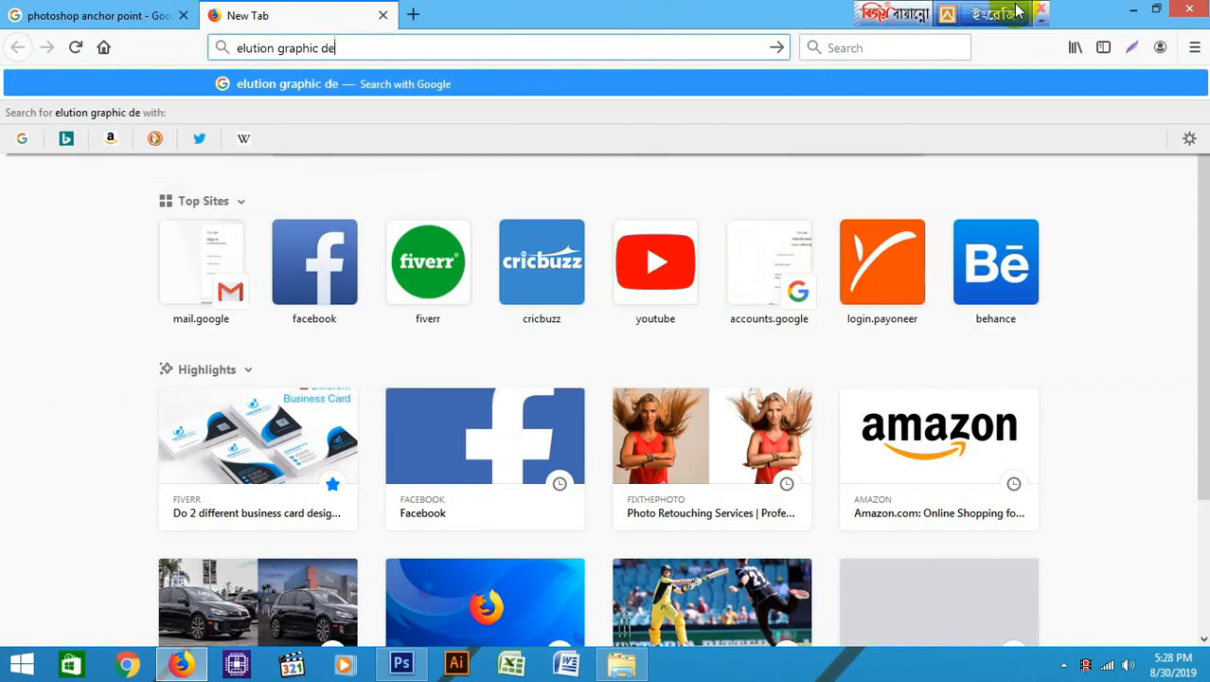
key("Return")
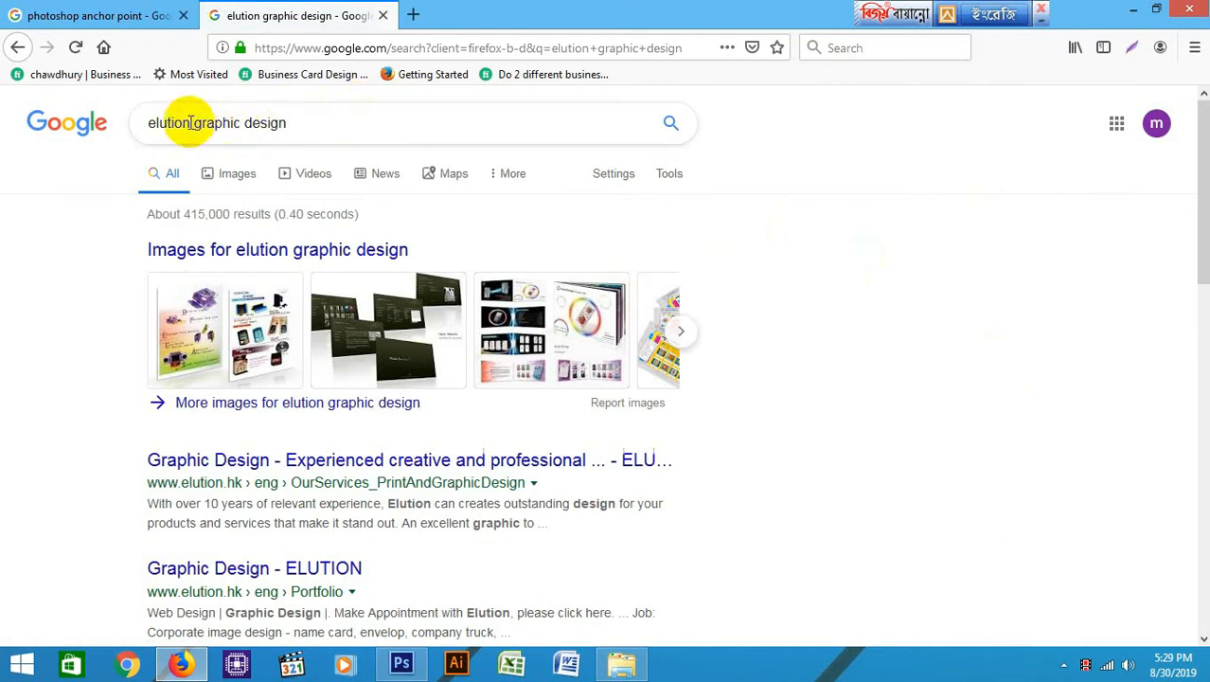
Correct the search to "illusion graphic design" and show the image results
left_click_drag(190, 123, 140, 124)
key("BackSpace")
type("illu")
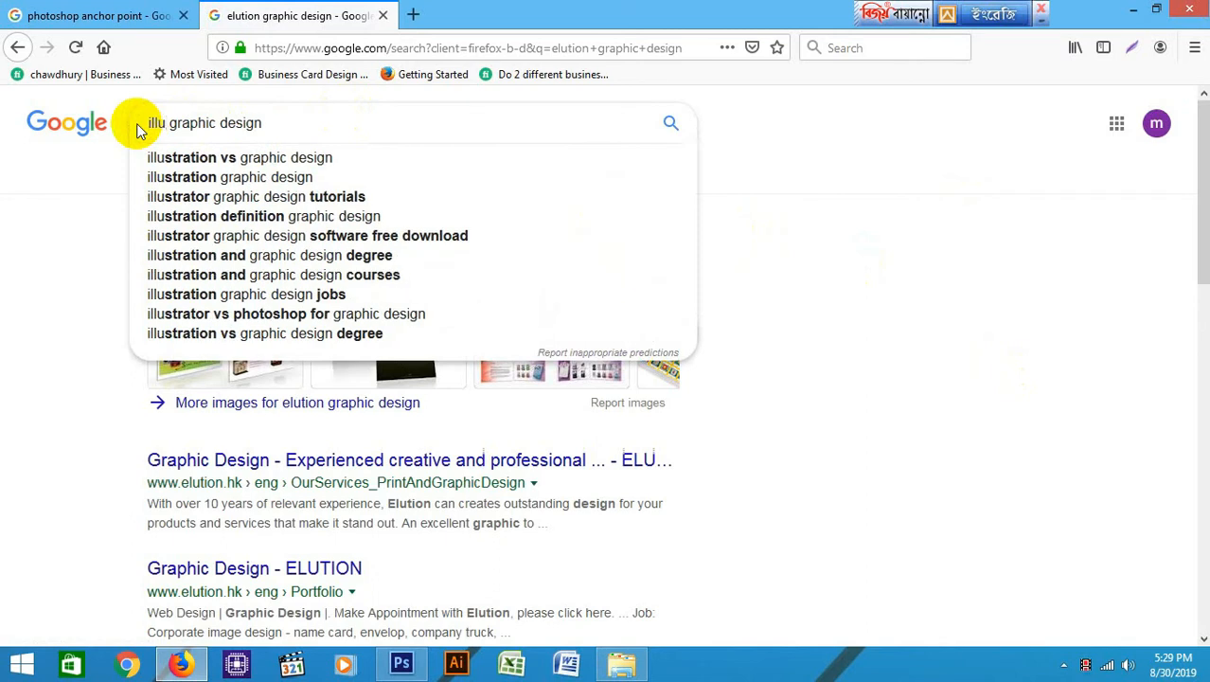
type("t")
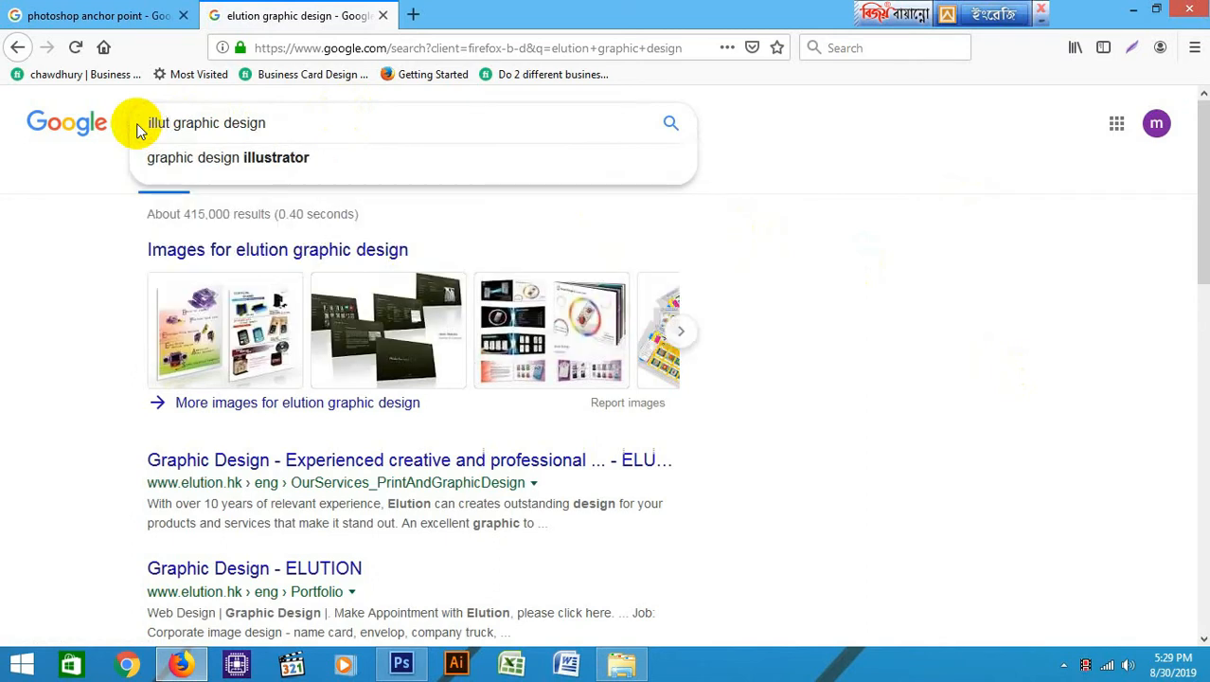
type("io")
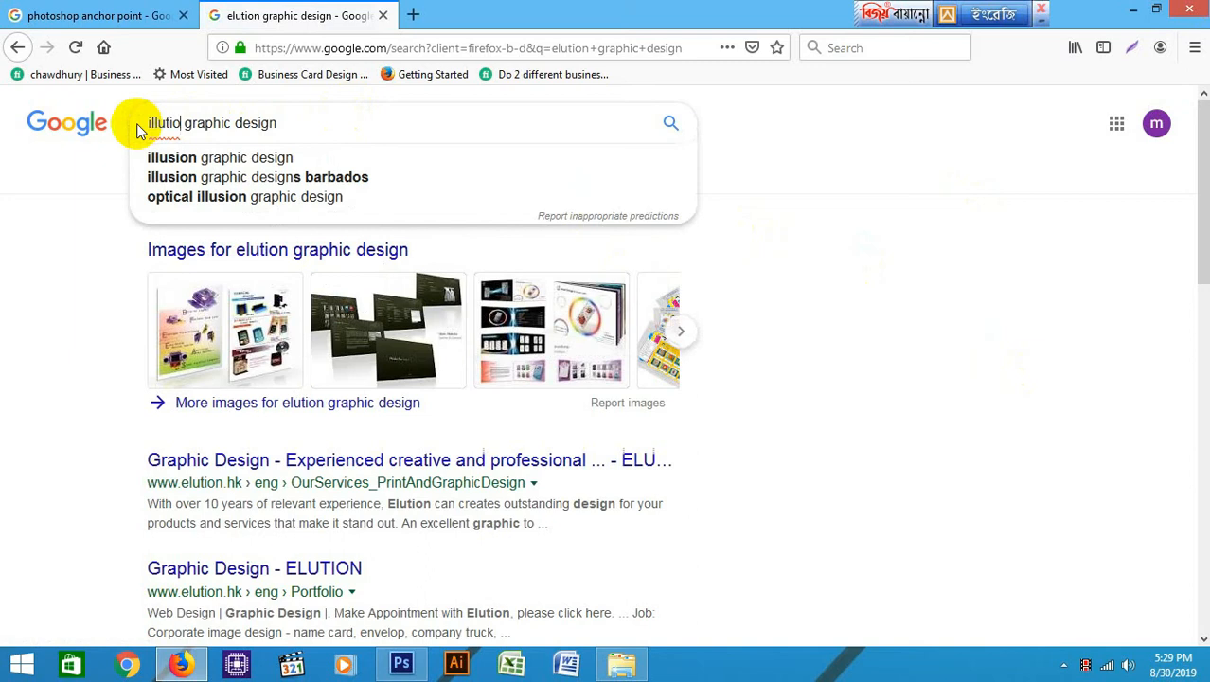
left_click(198, 159)
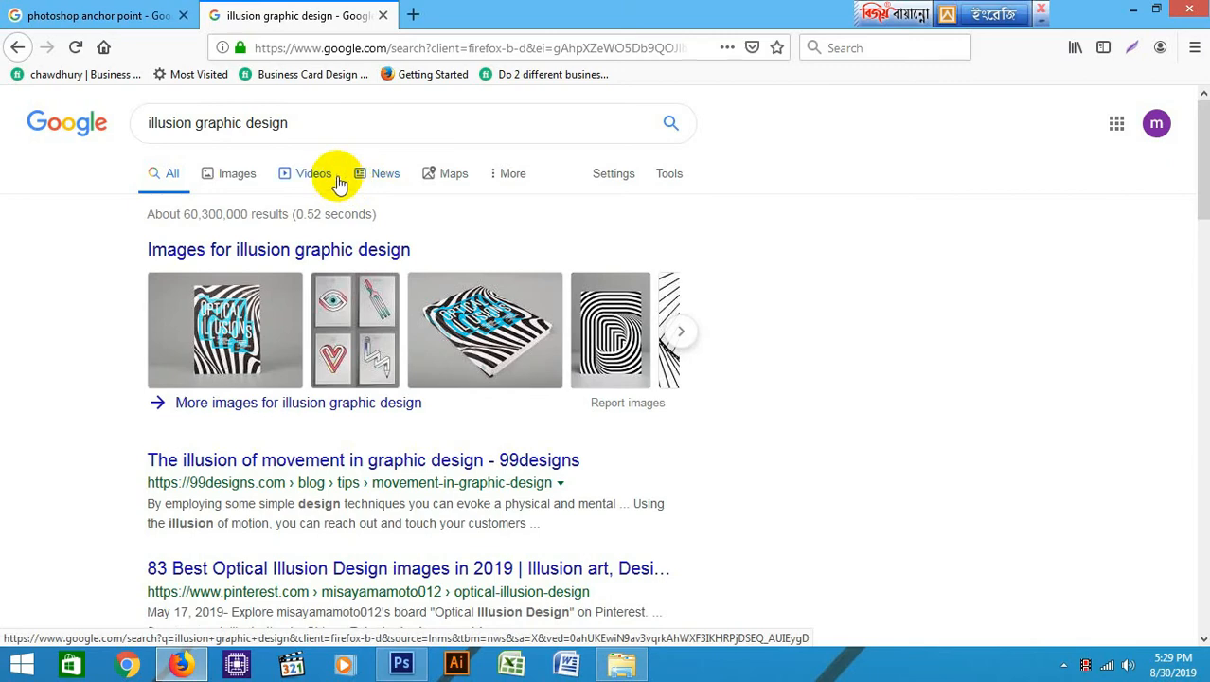
left_click(238, 175)
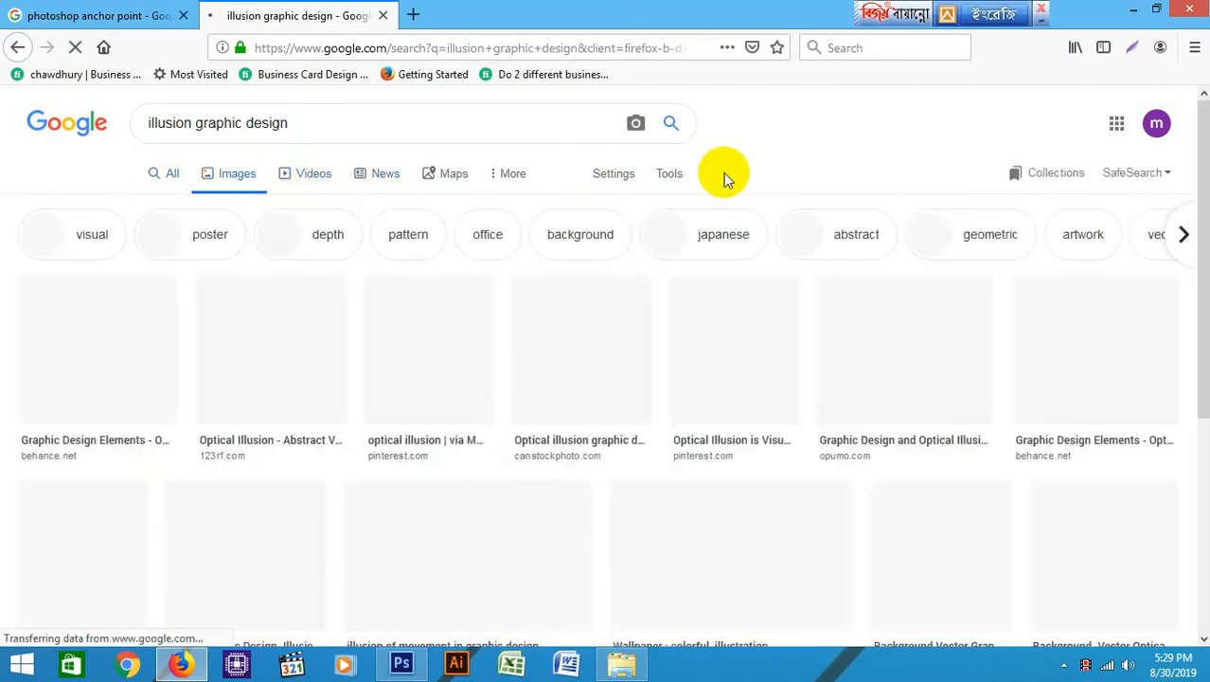
Browse the illusion graphic design image results for a suitable example artwork
scroll(723, 173, "down", 3)
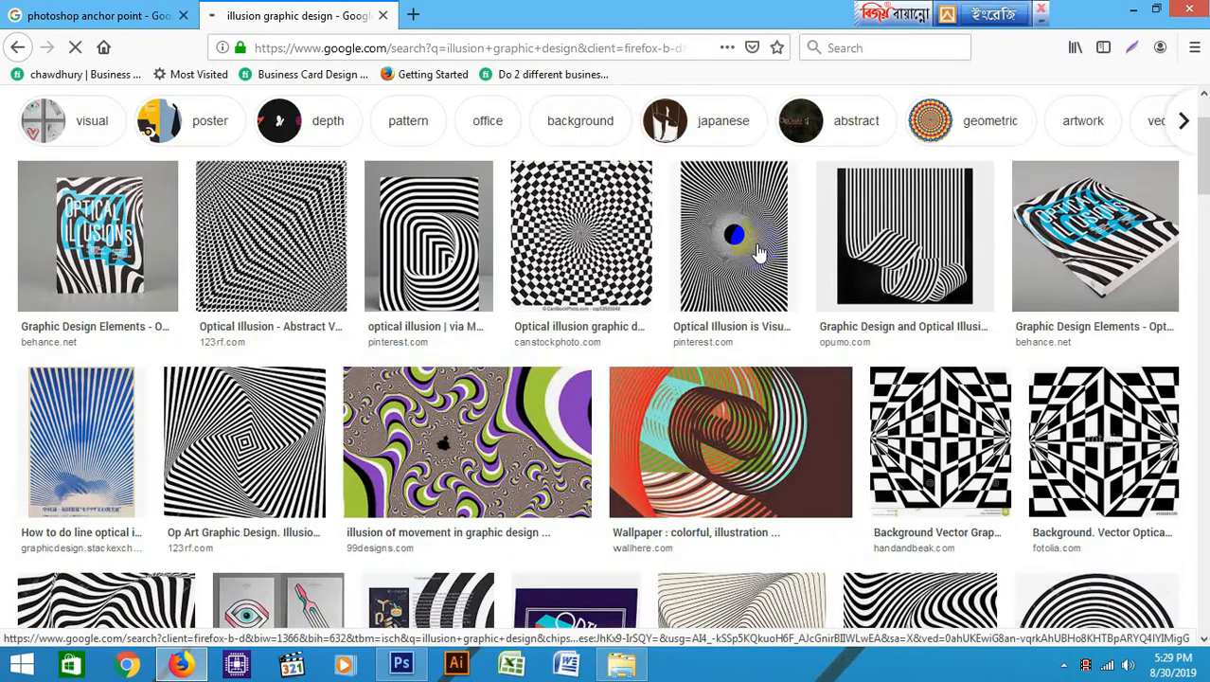
scroll(702, 213, "down", 5)
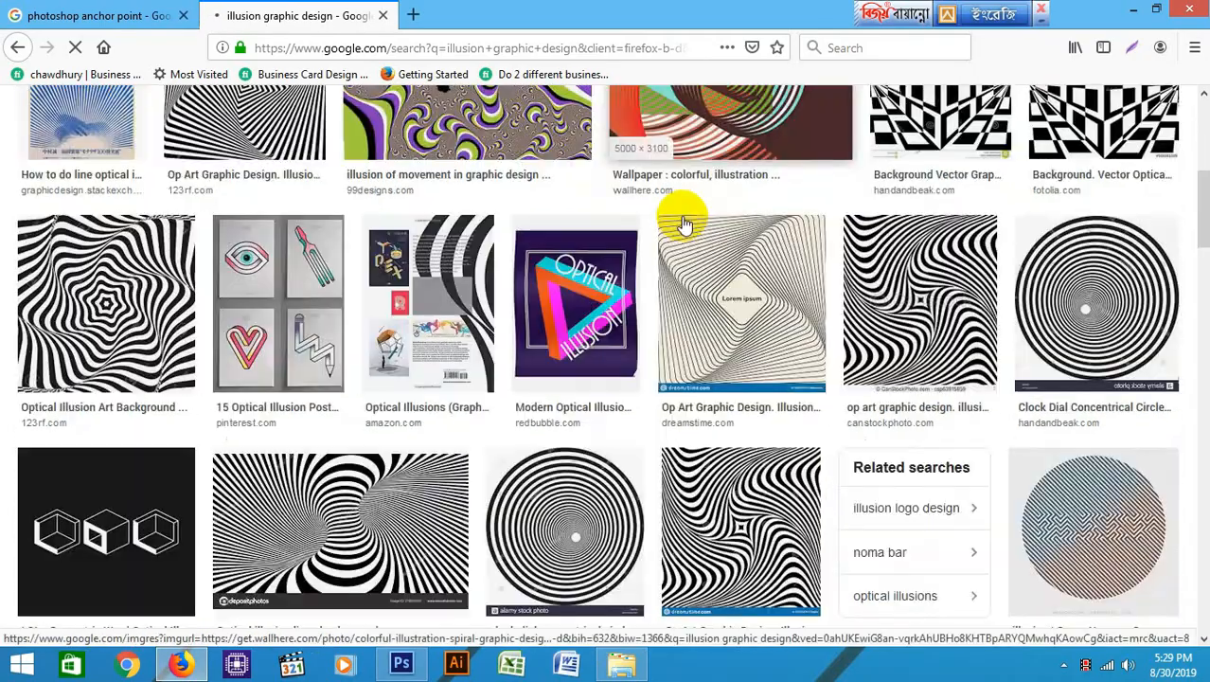
scroll(574, 244, "down", 4)
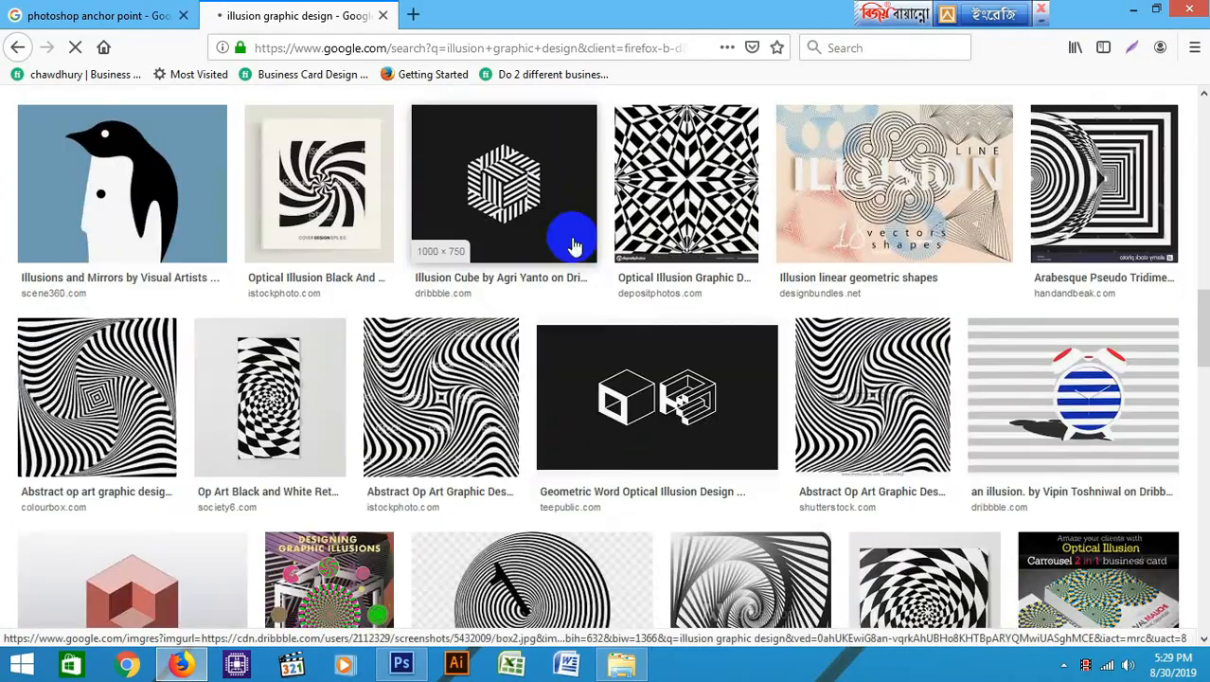
scroll(572, 242, "up", 5)
scroll(574, 237, "down", 7)
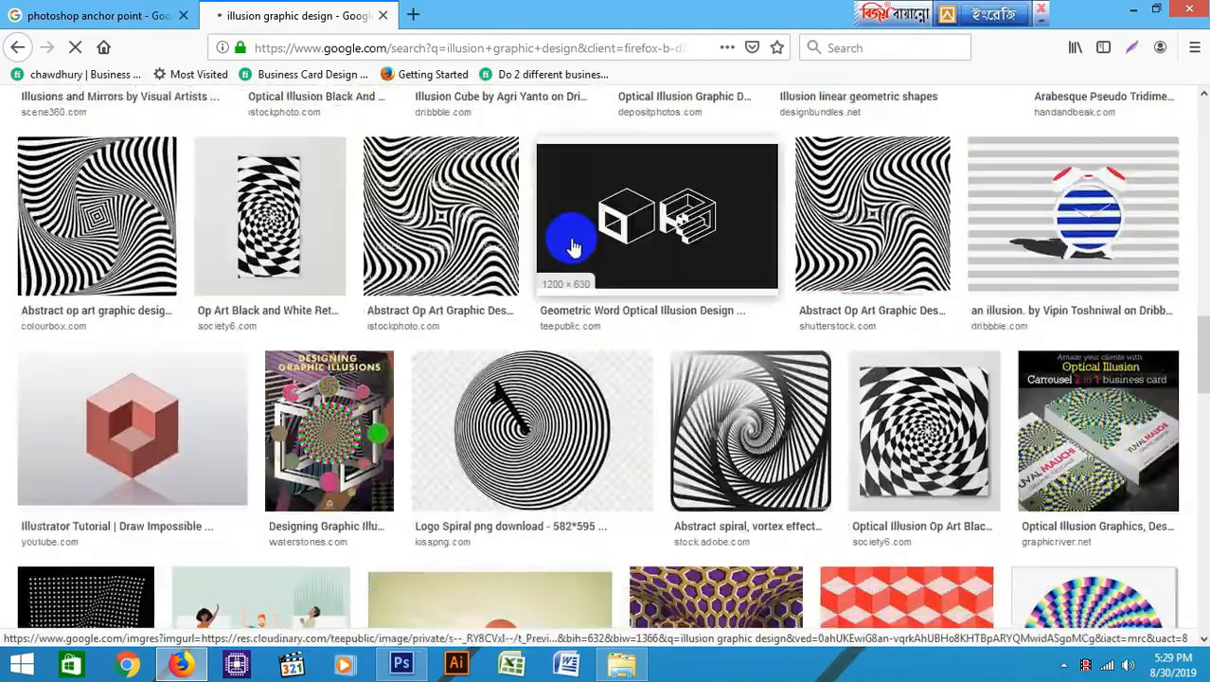
scroll(571, 244, "down", 5)
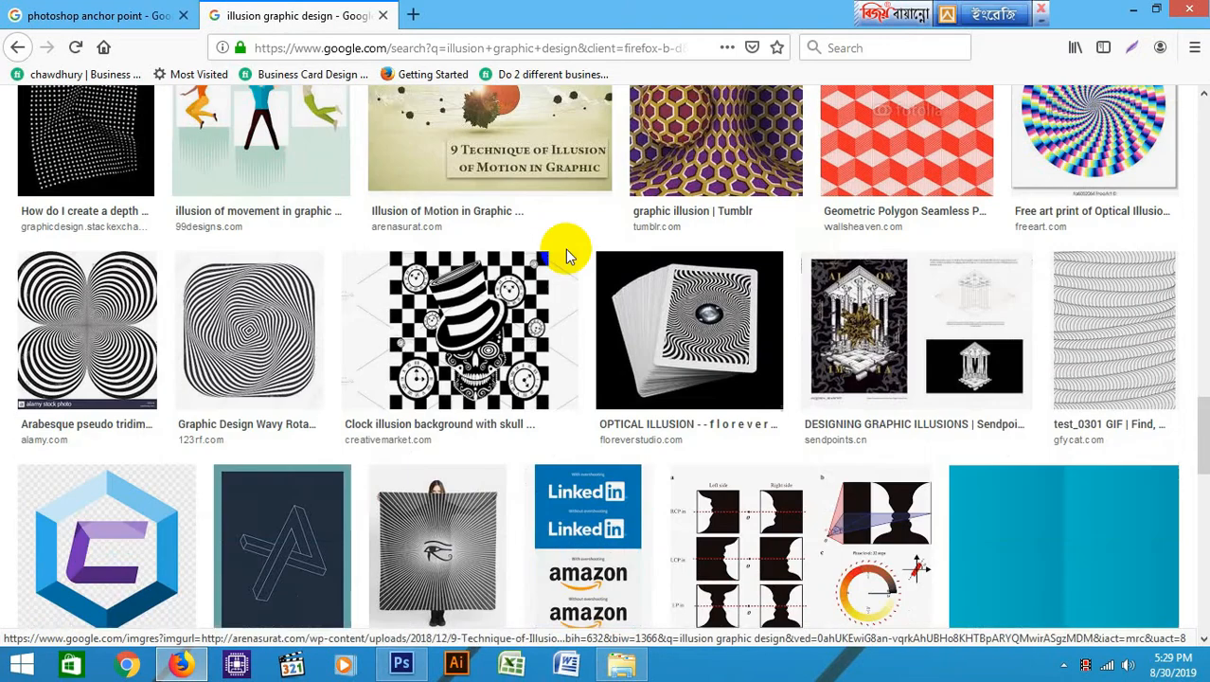
scroll(565, 249, "down", 11)
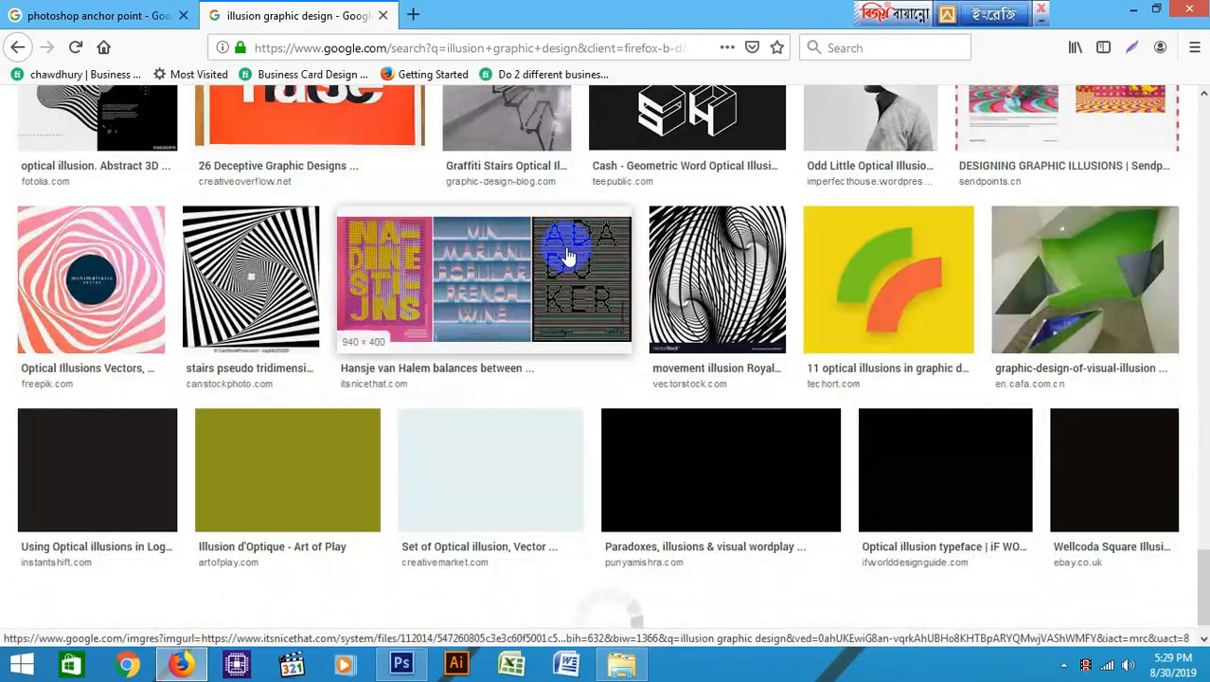
scroll(567, 254, "down", 4)
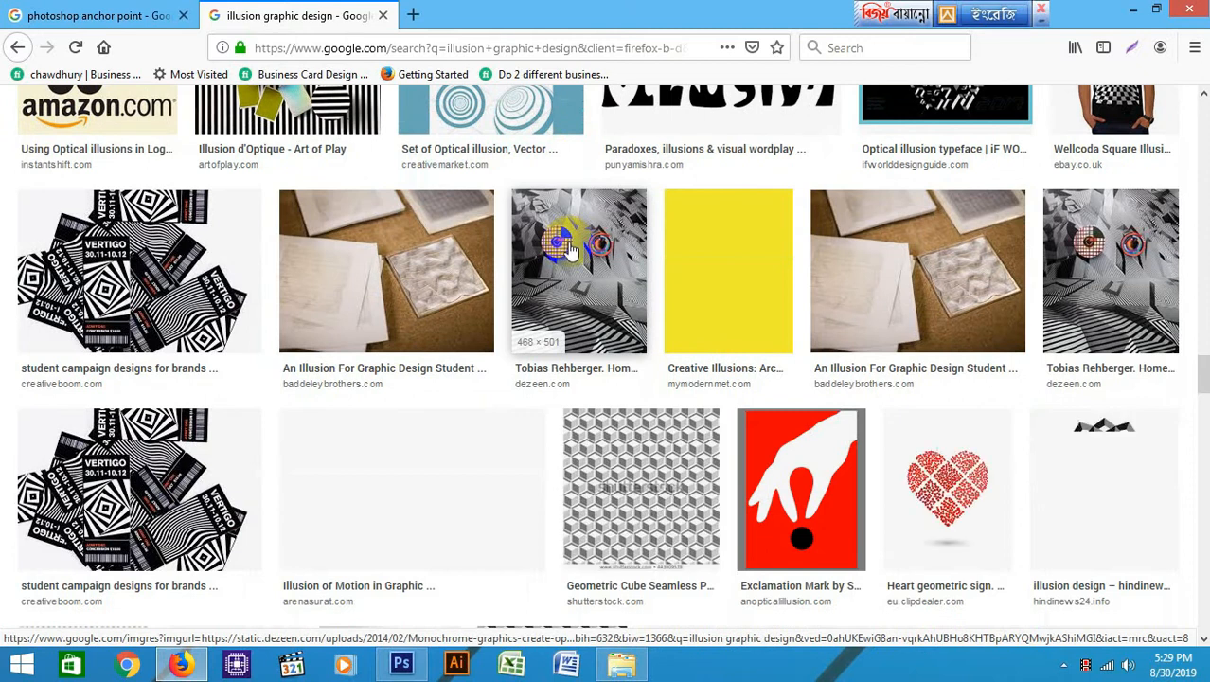
scroll(566, 248, "down", 3)
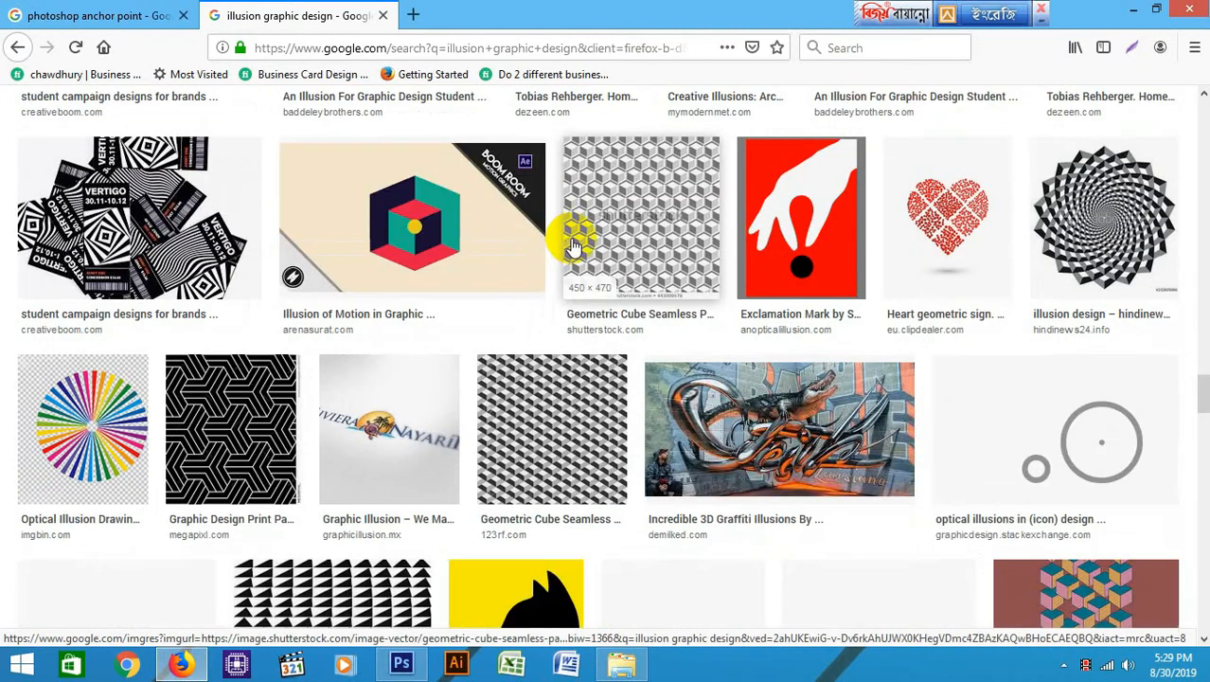
scroll(573, 246, "up", 1)
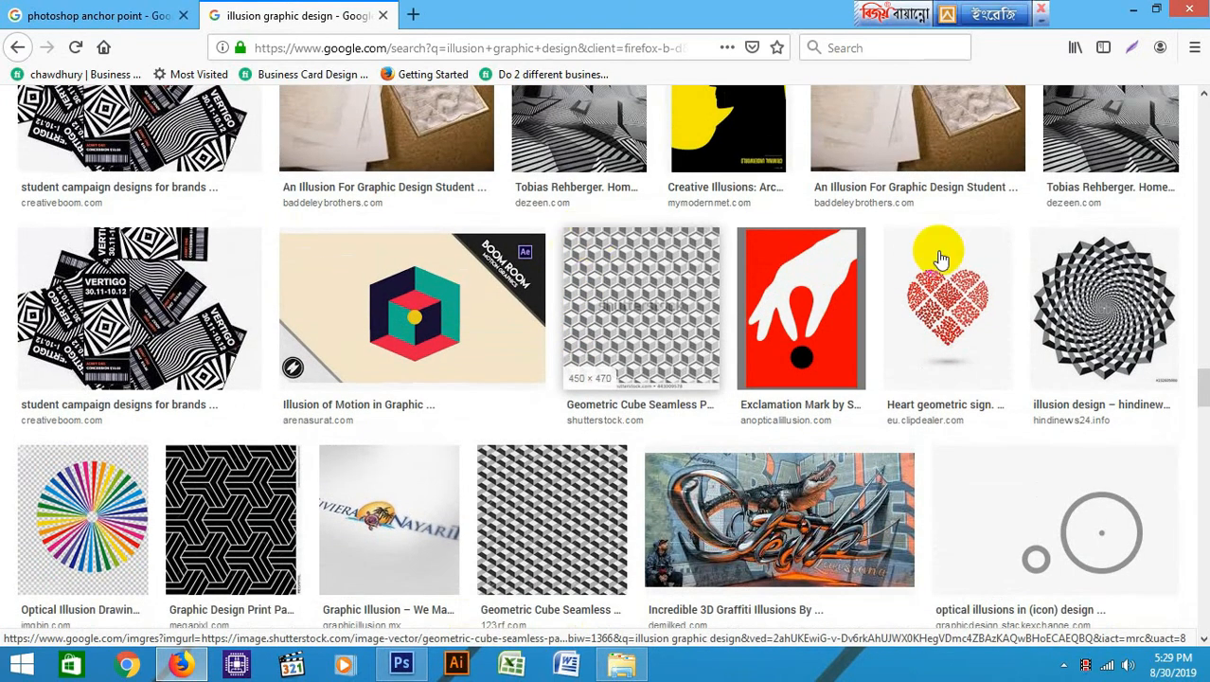
Preview the red image of a white hand over a black dot, close the preview and look further through the results
left_click(816, 279)
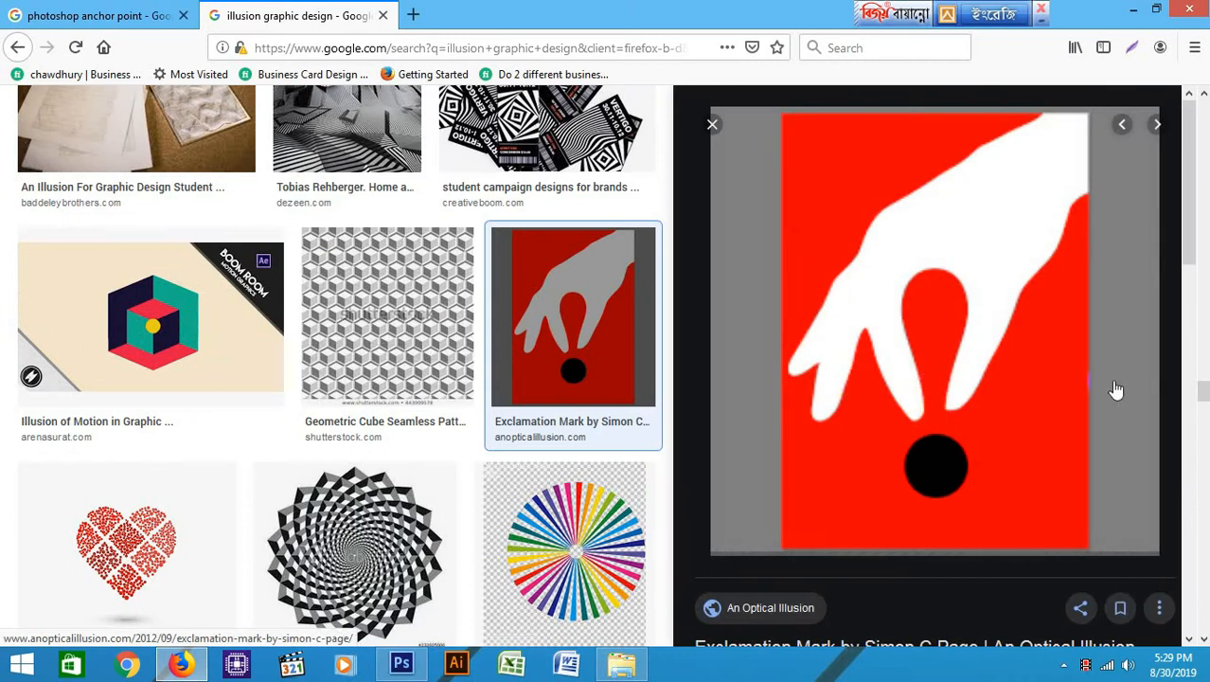
scroll(634, 382, "up", 9)
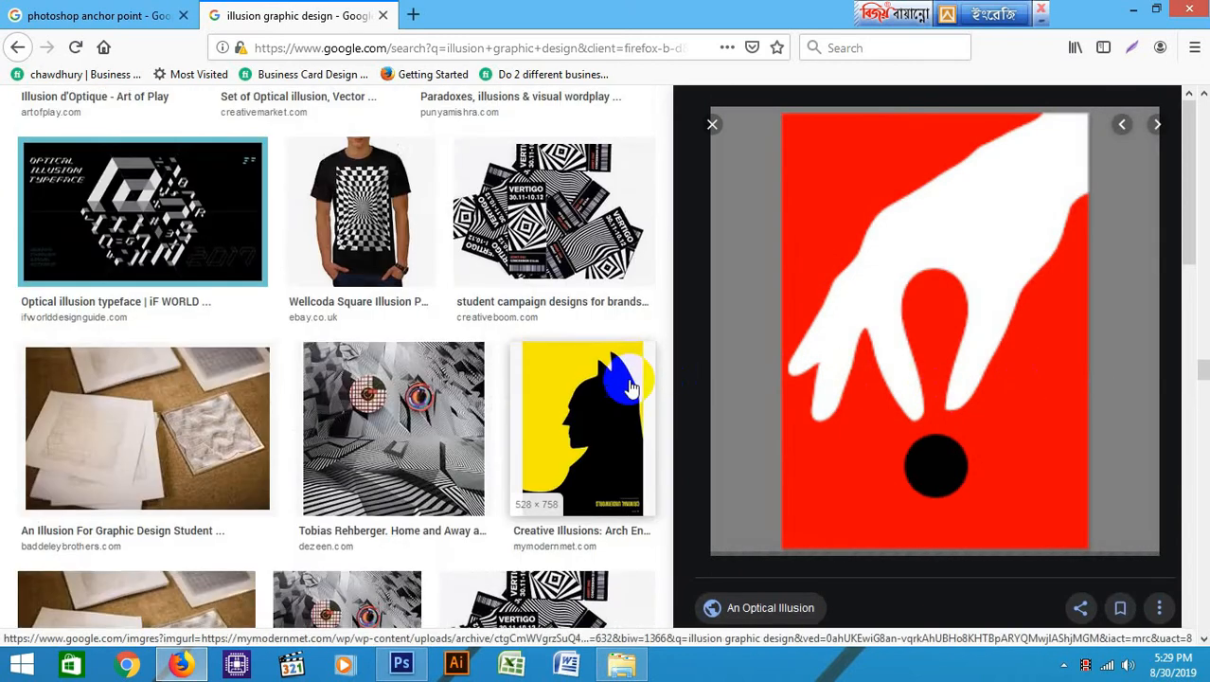
left_click(712, 124)
scroll(701, 316, "down", 12)
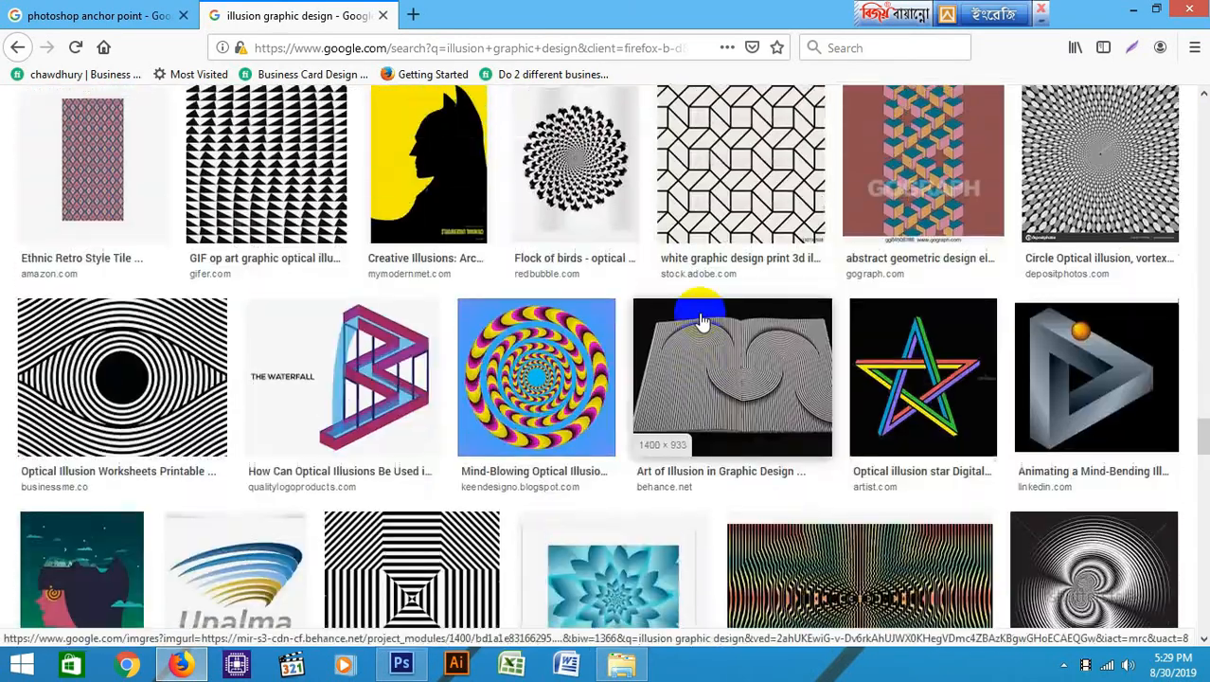
Find the grey two-circle icon illusion image and save it to the Desktop as S2DXi.png
scroll(980, 265, "up", 3)
left_click(1071, 262)
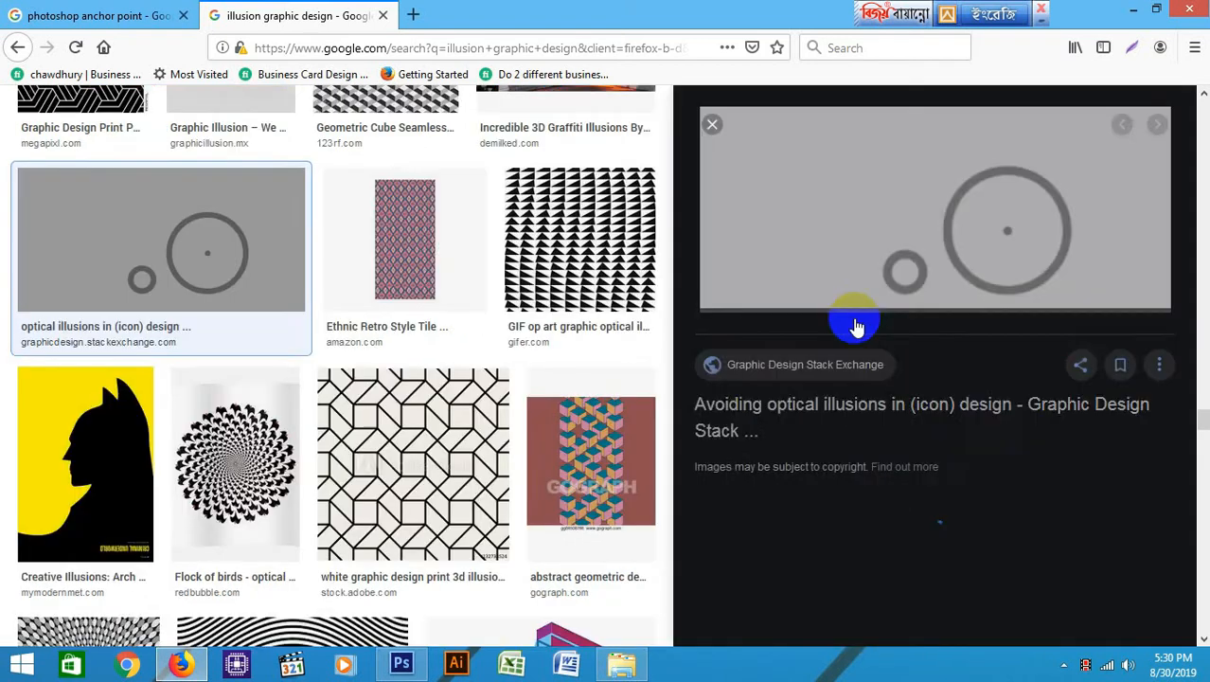
right_click(949, 258)
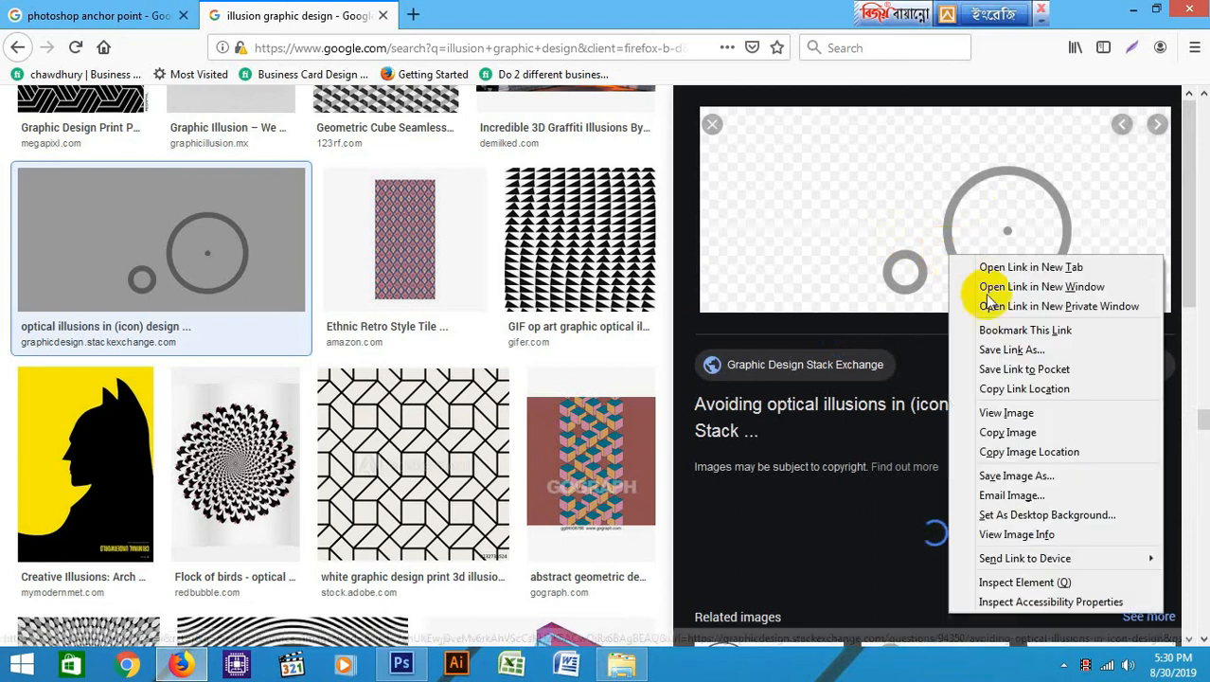
left_click(1041, 476)
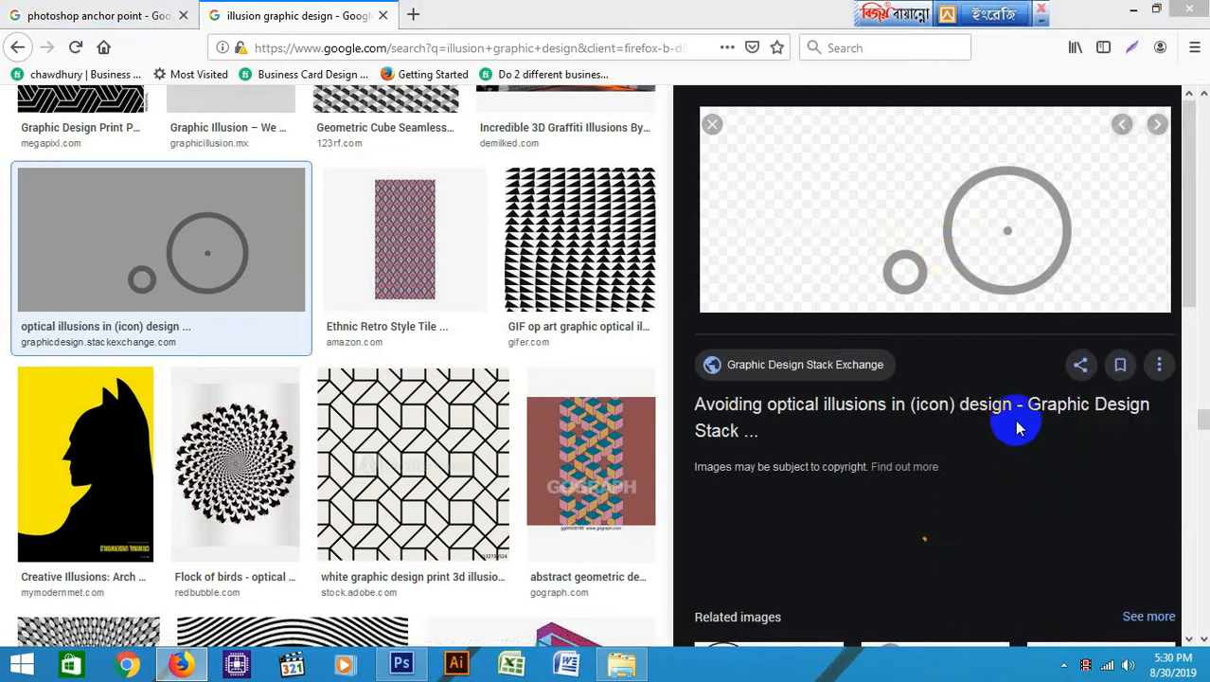
left_click(265, 171)
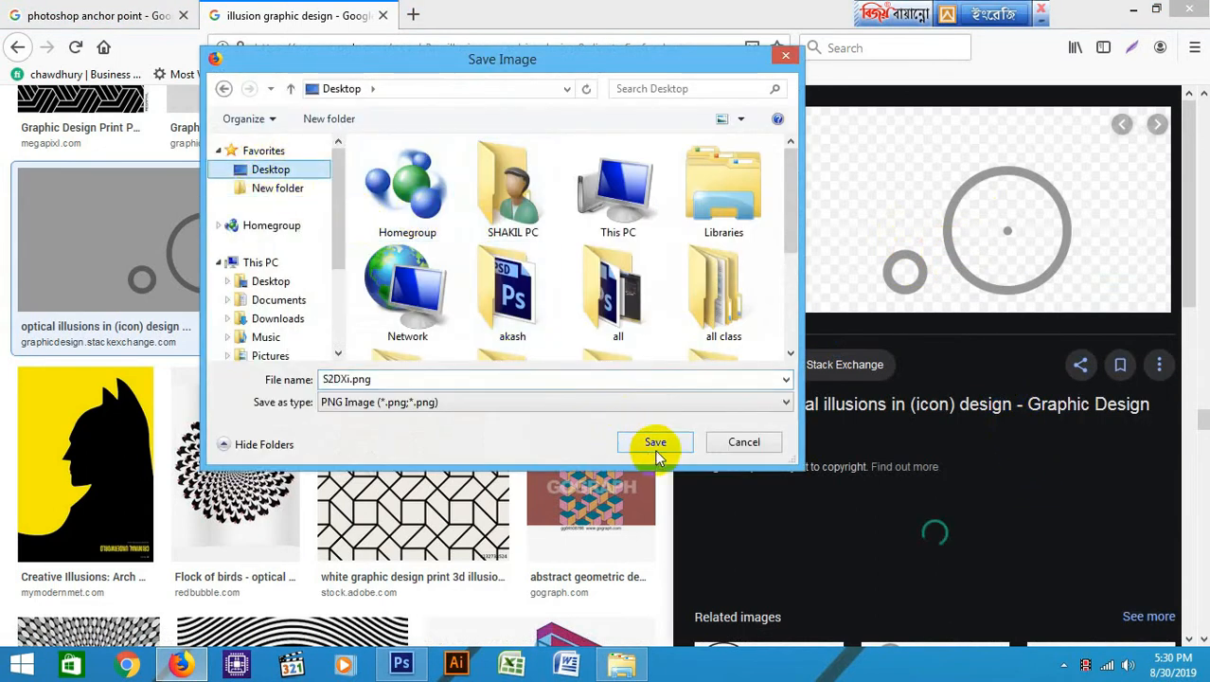
left_click(655, 443)
Open the saved S2DXi.png from the desktop, inspect its circles enlarged, close it and return to the Firefox image results
left_click(1134, 10)
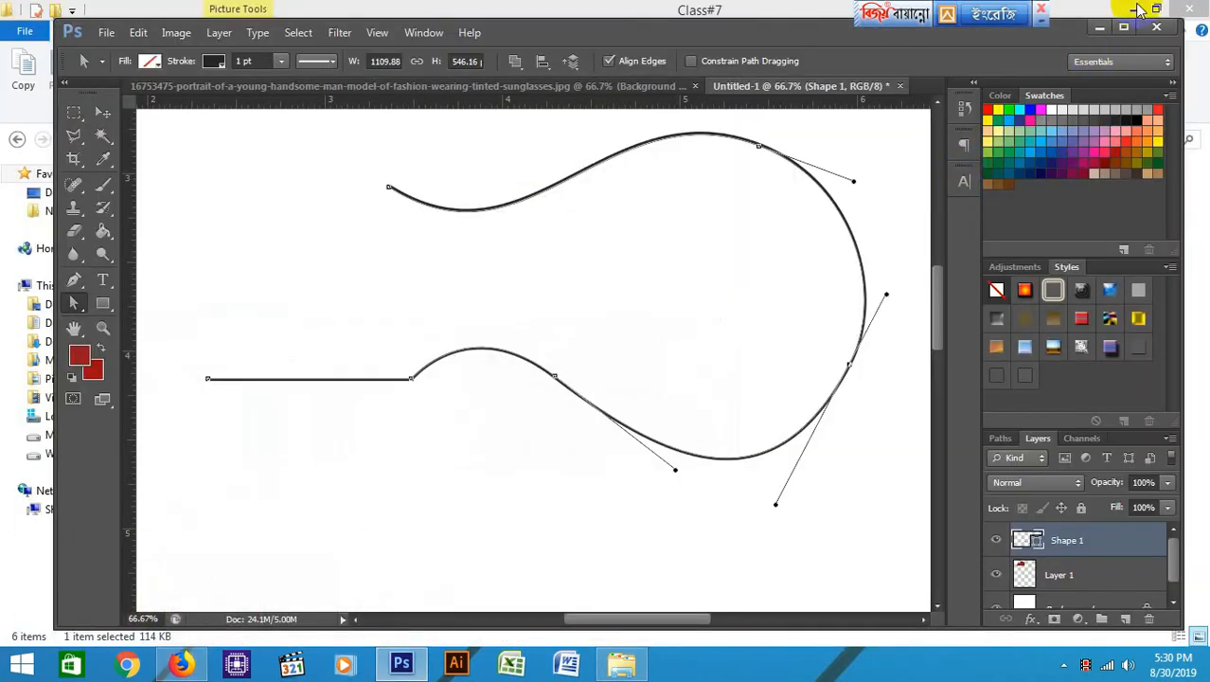
left_click(1099, 27)
left_click(1134, 9)
double_click(152, 407)
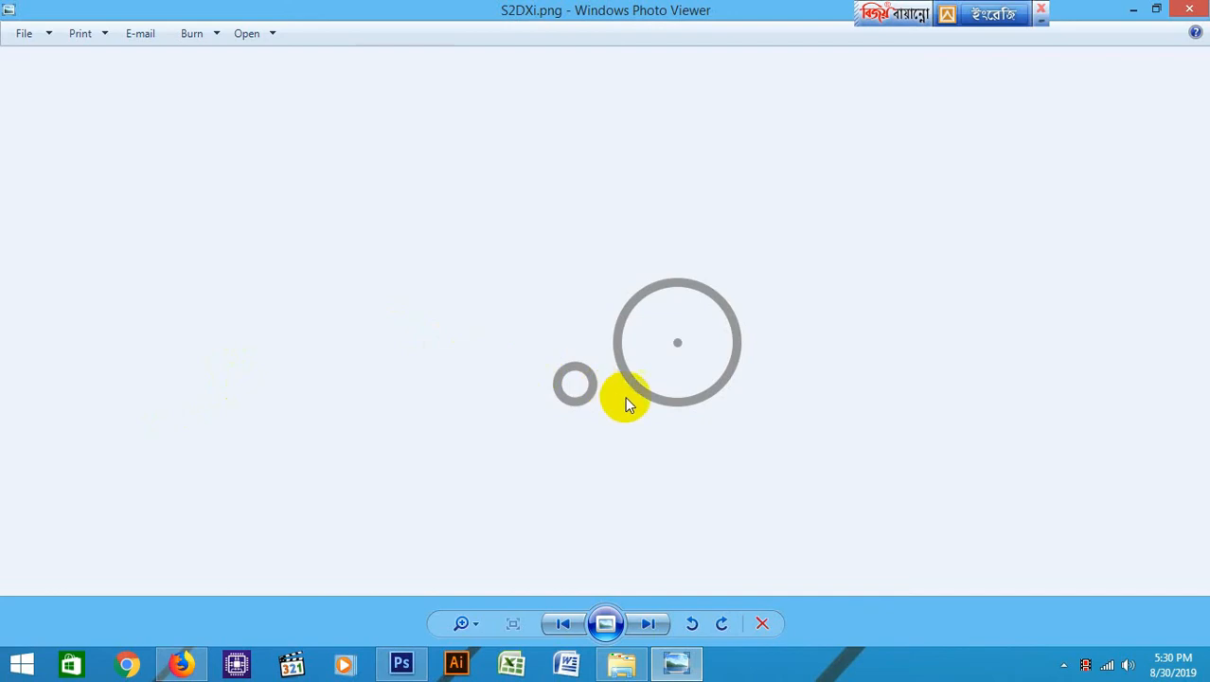
scroll(635, 395, "up", 4)
left_click_drag(769, 399, 682, 383)
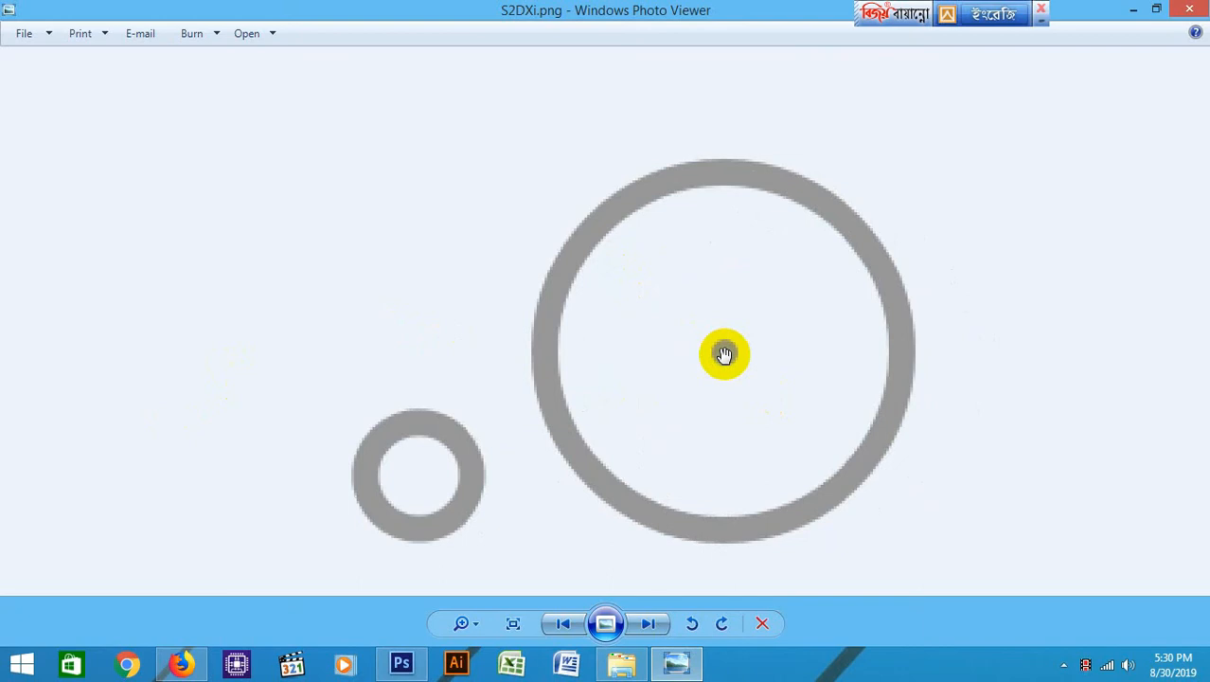
left_click(1189, 8)
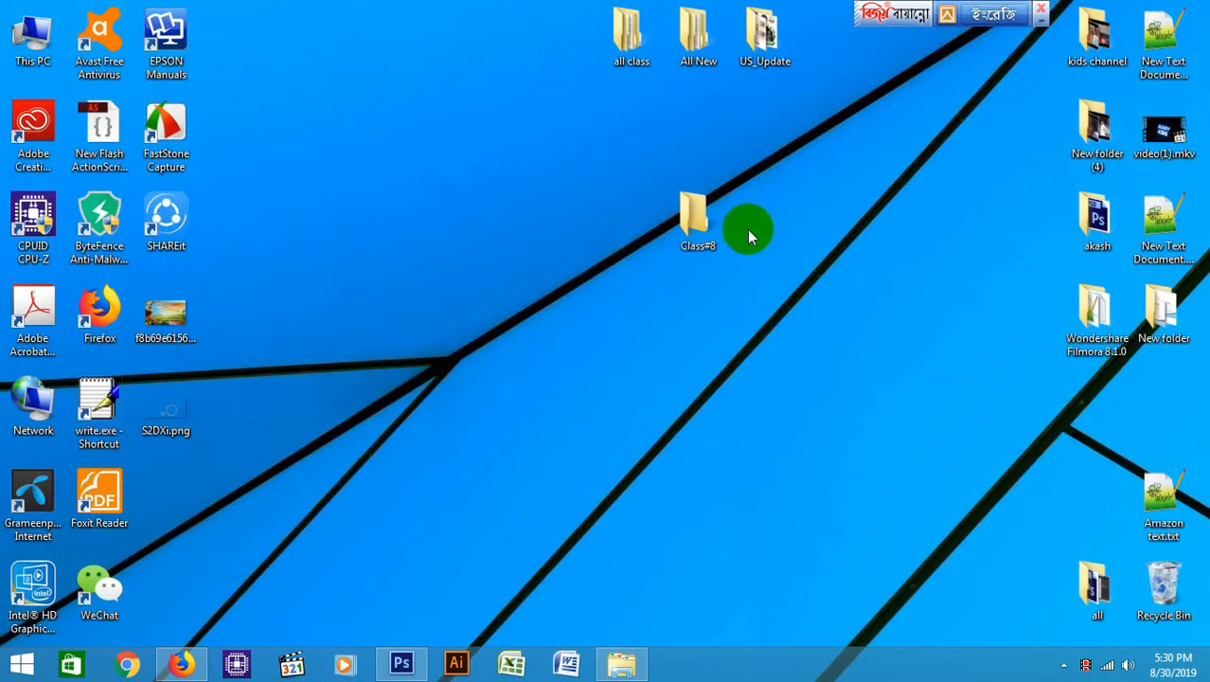
left_click(180, 663)
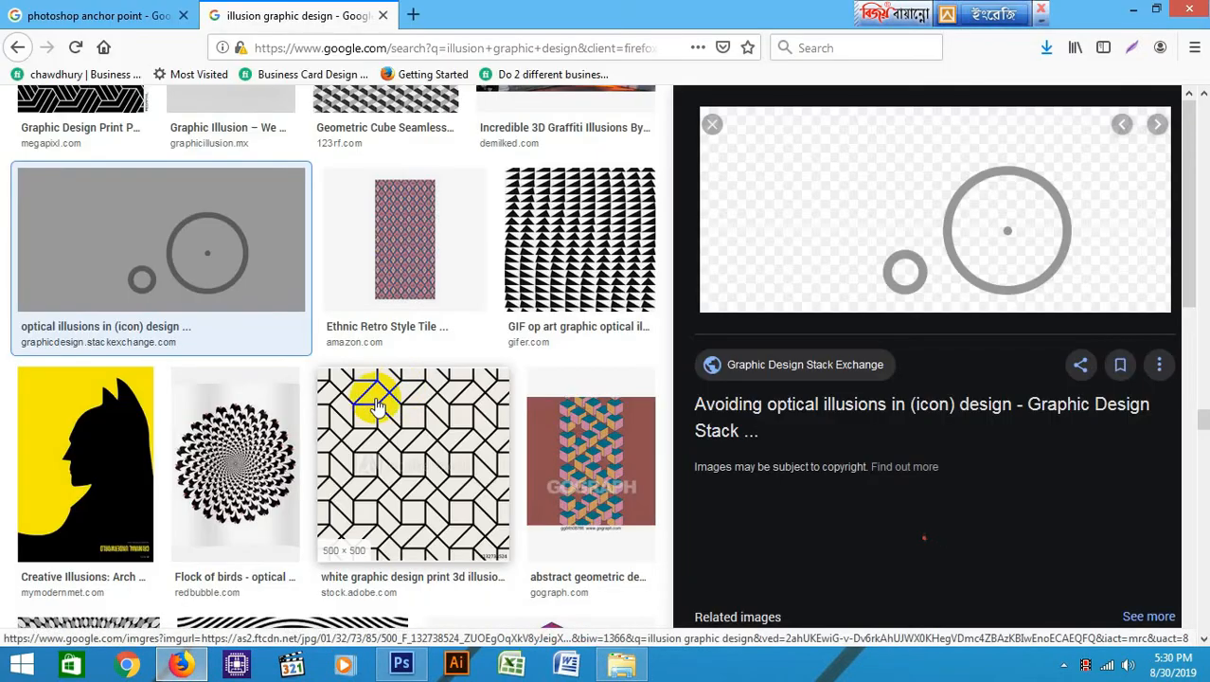
Look further through the results, close the two-circle icon preview and preview the blue image of yellow and magenta illusion rings
scroll(377, 398, "down", 5)
scroll(377, 412, "down", 2)
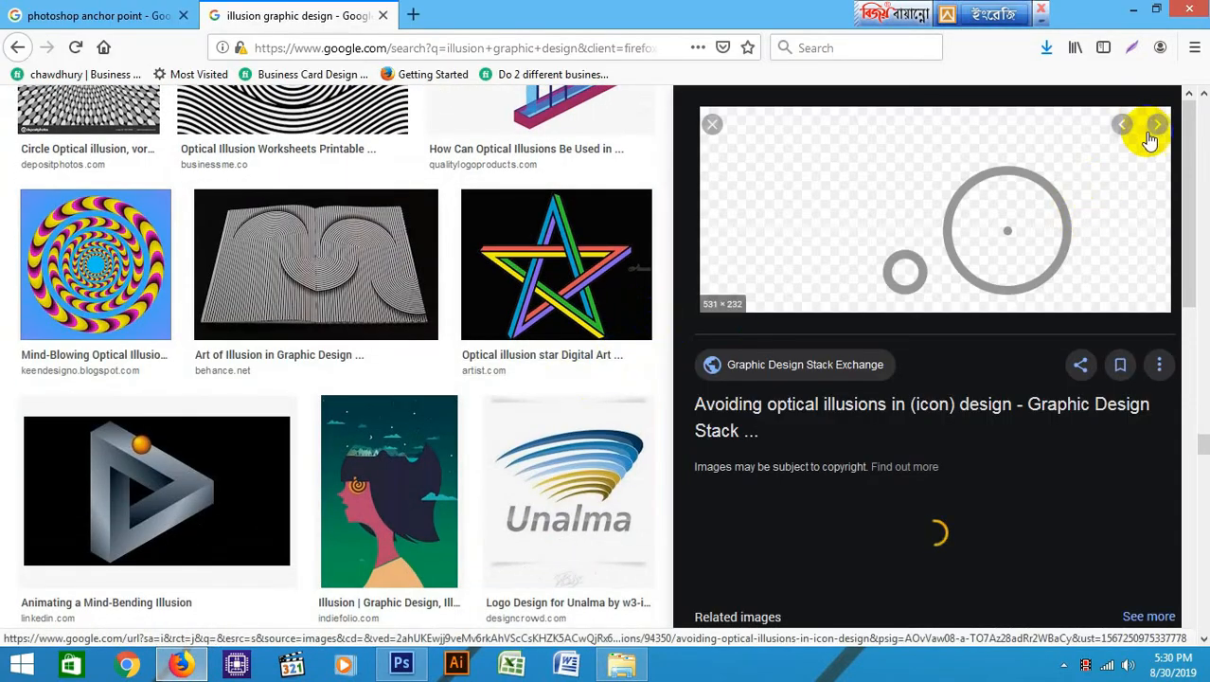
left_click(715, 126)
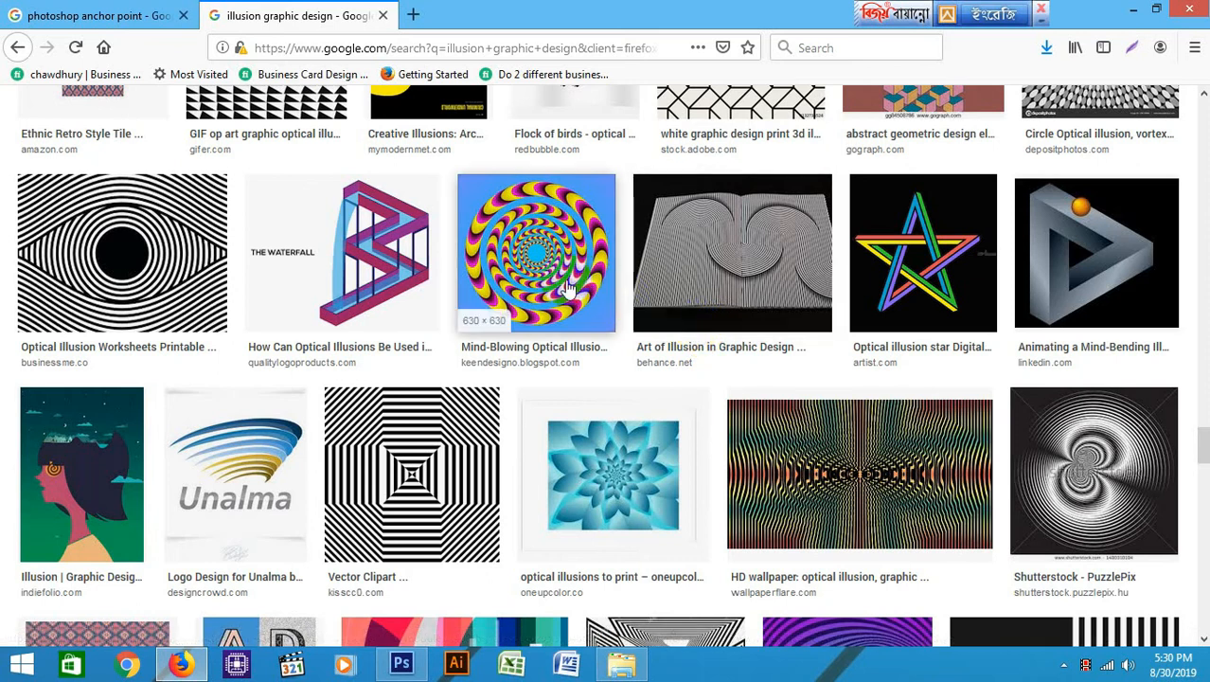
left_click(546, 263)
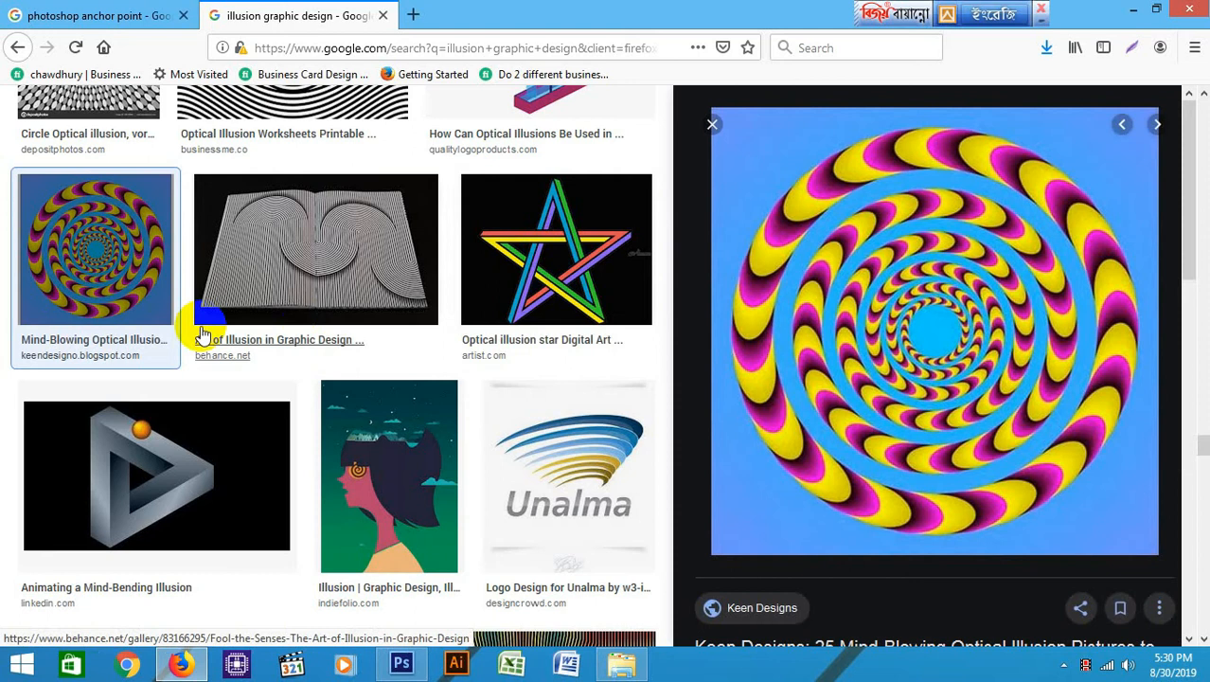
Find and preview the orange poster of hands holding white cups in a circle, and check the results below it
scroll(399, 311, "down", 10)
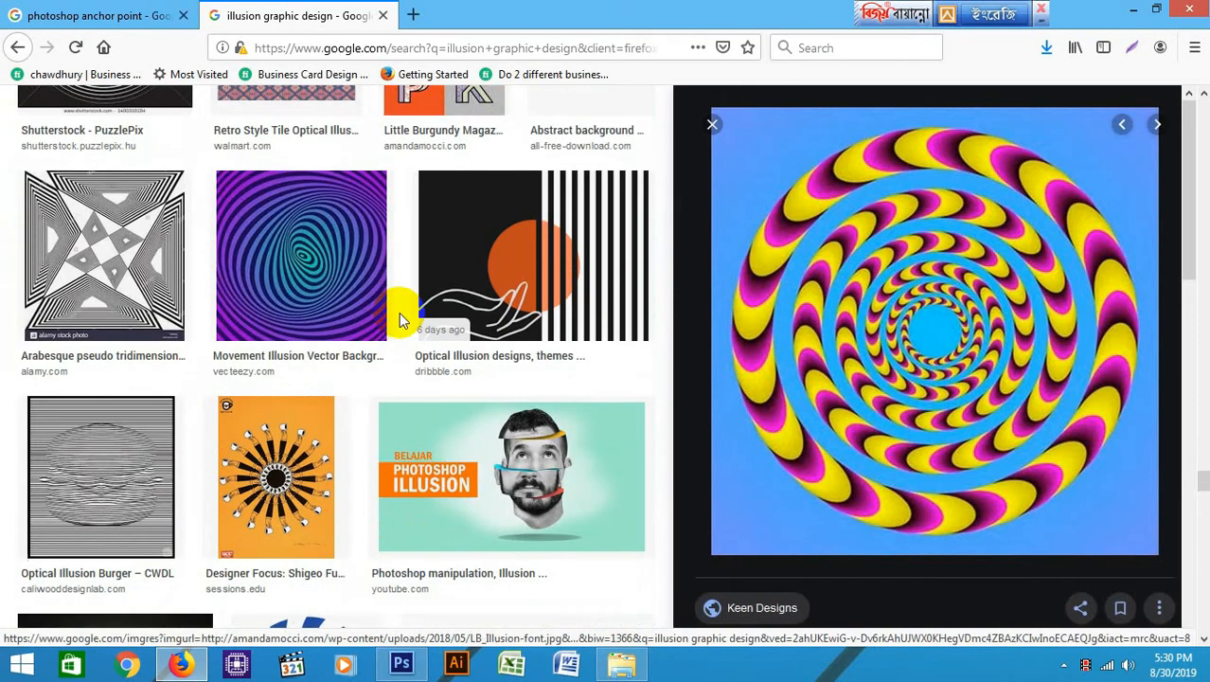
left_click(268, 486)
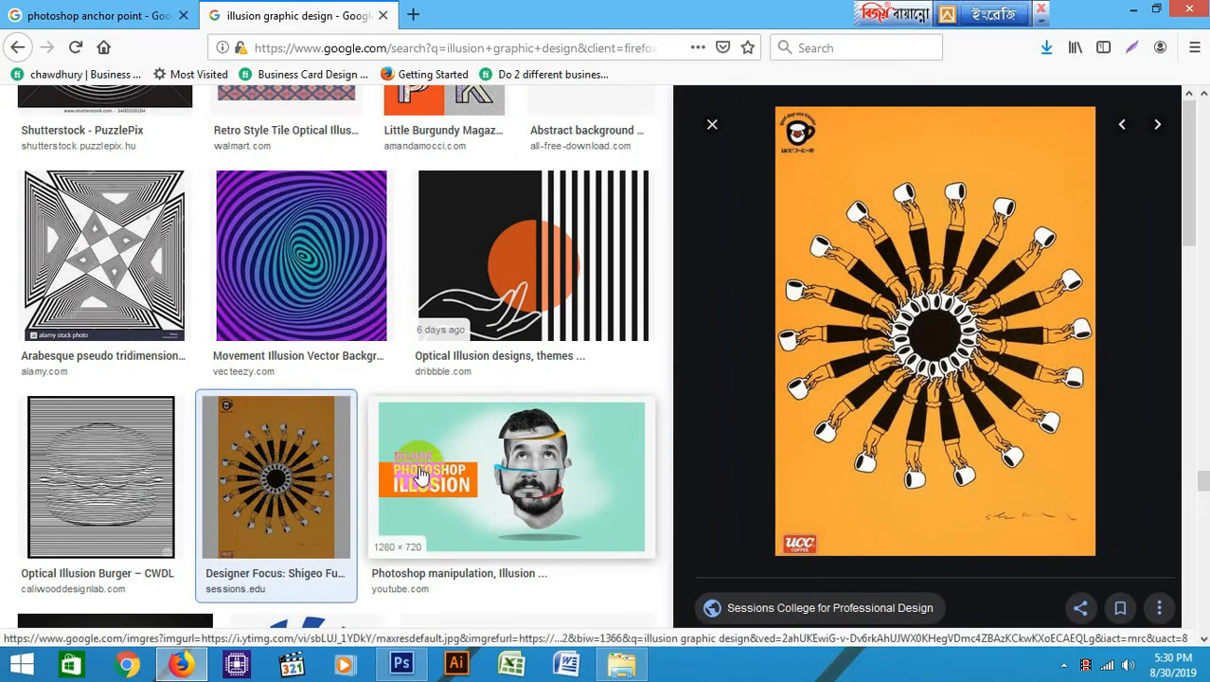
scroll(311, 454, "down", 10)
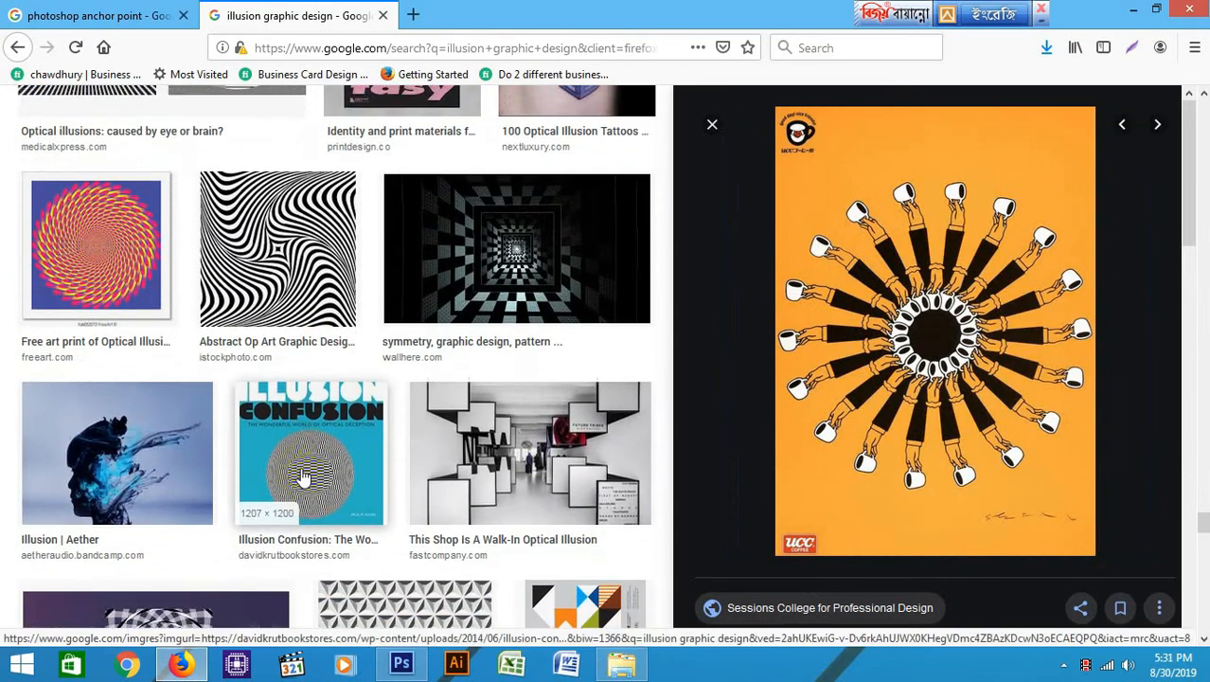
scroll(301, 475, "up", 3)
scroll(301, 475, "up", 5)
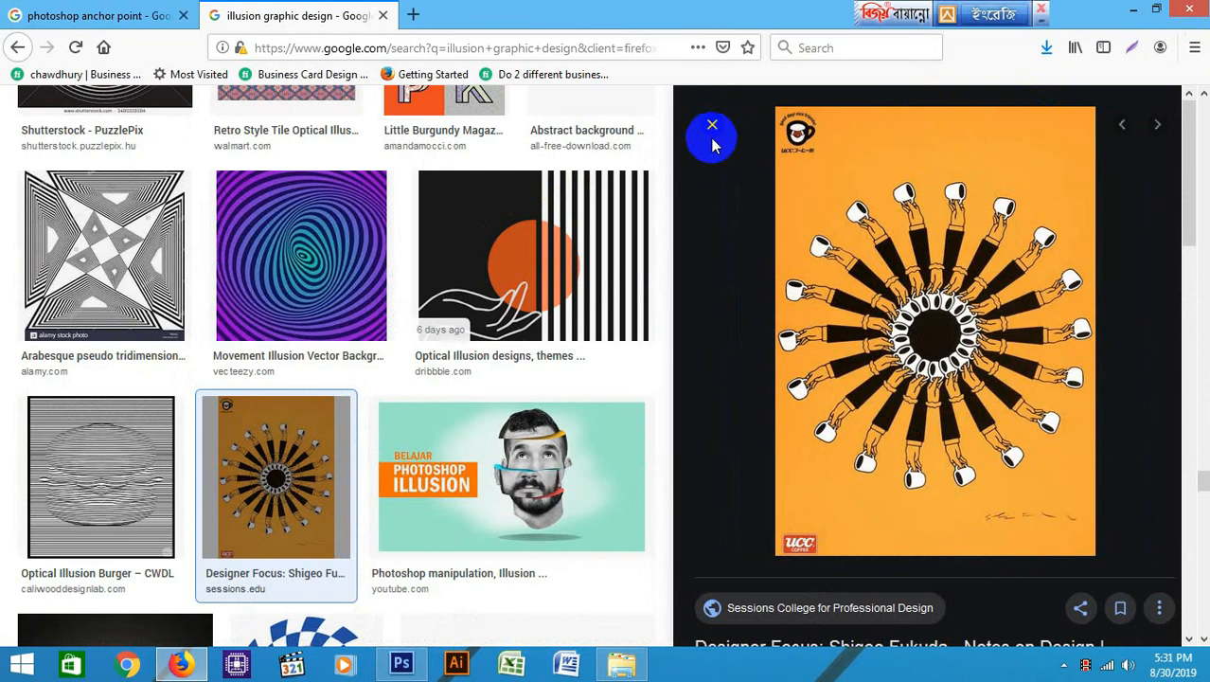
Close the orange poster preview, view the purple and teal Movement Illusion Vector image enlarged, and close it again
left_click(712, 124)
left_click(786, 257)
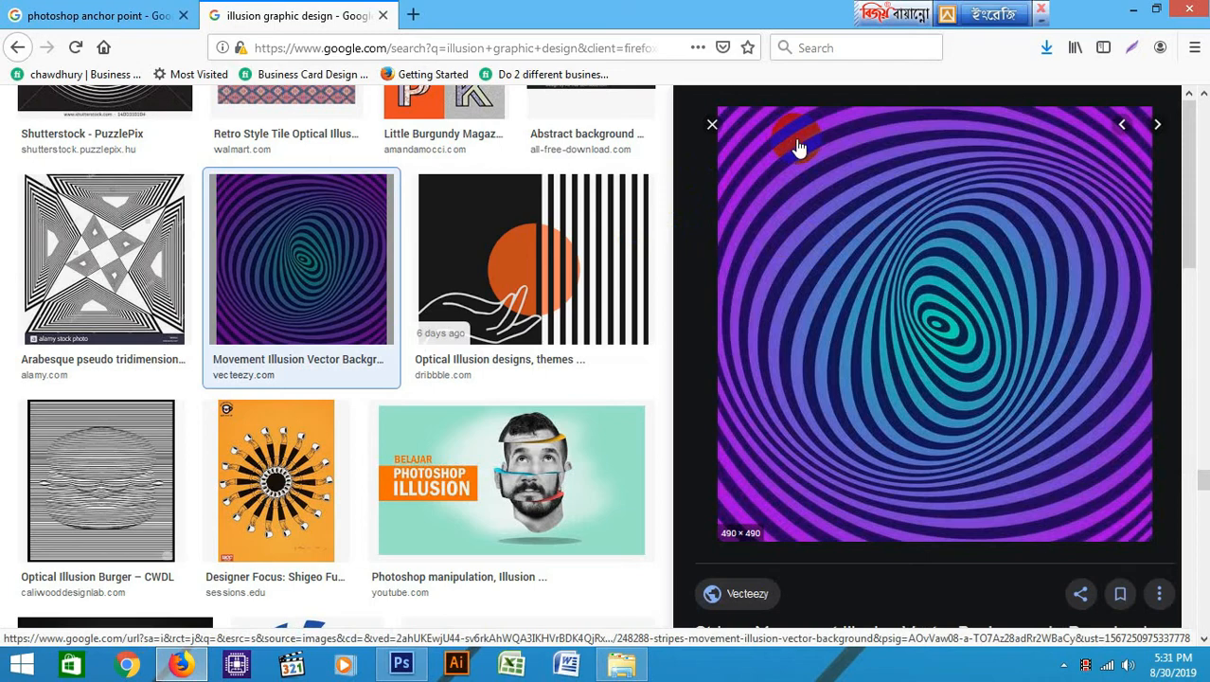
left_click(712, 124)
Preview the black and grey spiral illusion design from hindinews24.info and dismiss the Avast privacy notification
scroll(748, 291, "up", 3)
scroll(748, 291, "up", 6)
scroll(748, 299, "up", 3)
left_click(923, 412)
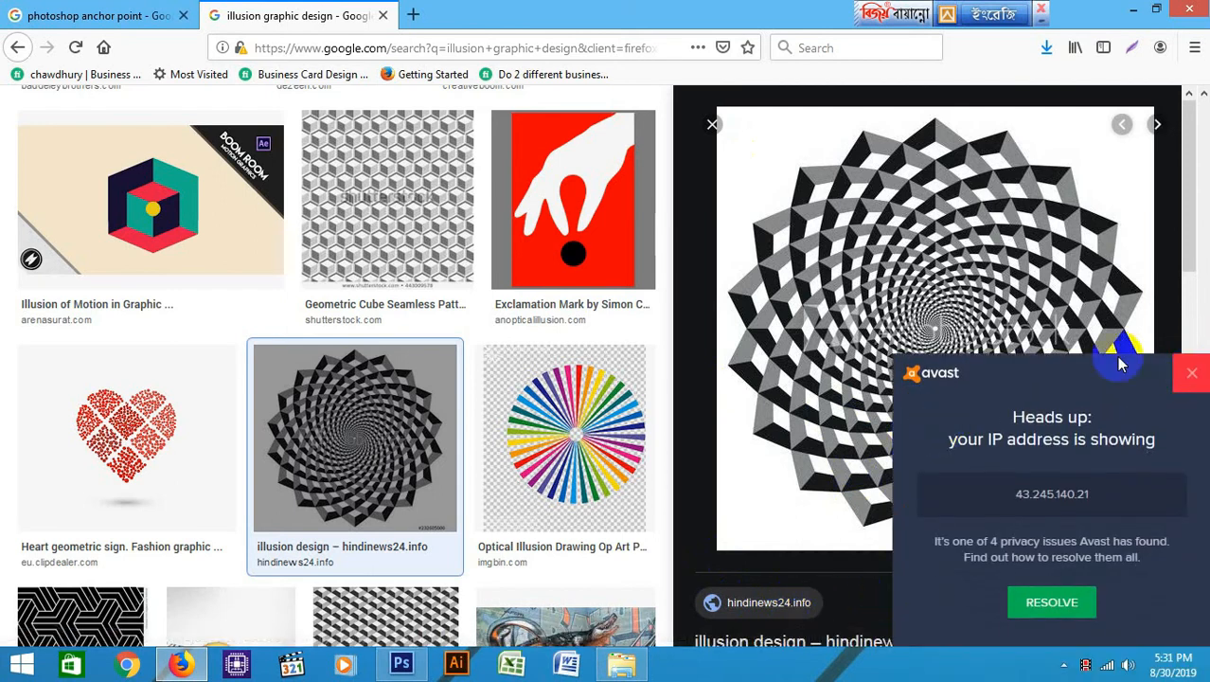
left_click(1191, 373)
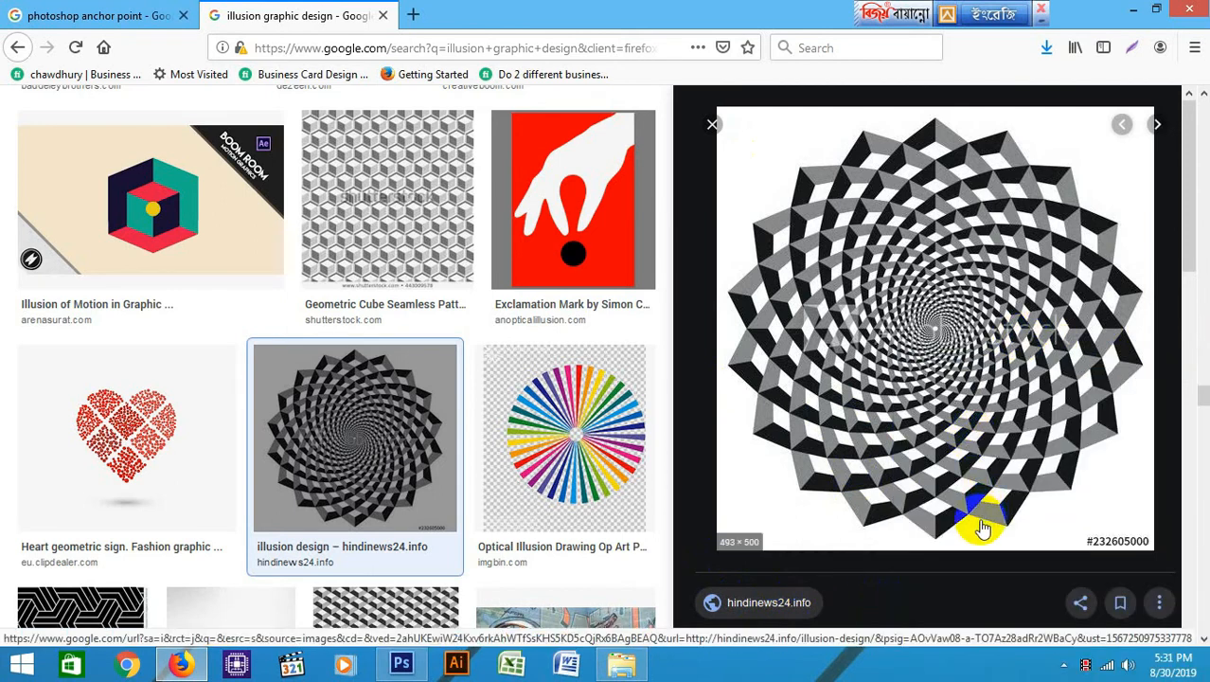
Browse earlier results, preview the black and white illusion wordplay lettering from punyamishra.com, and close the preview
scroll(512, 322, "up", 2)
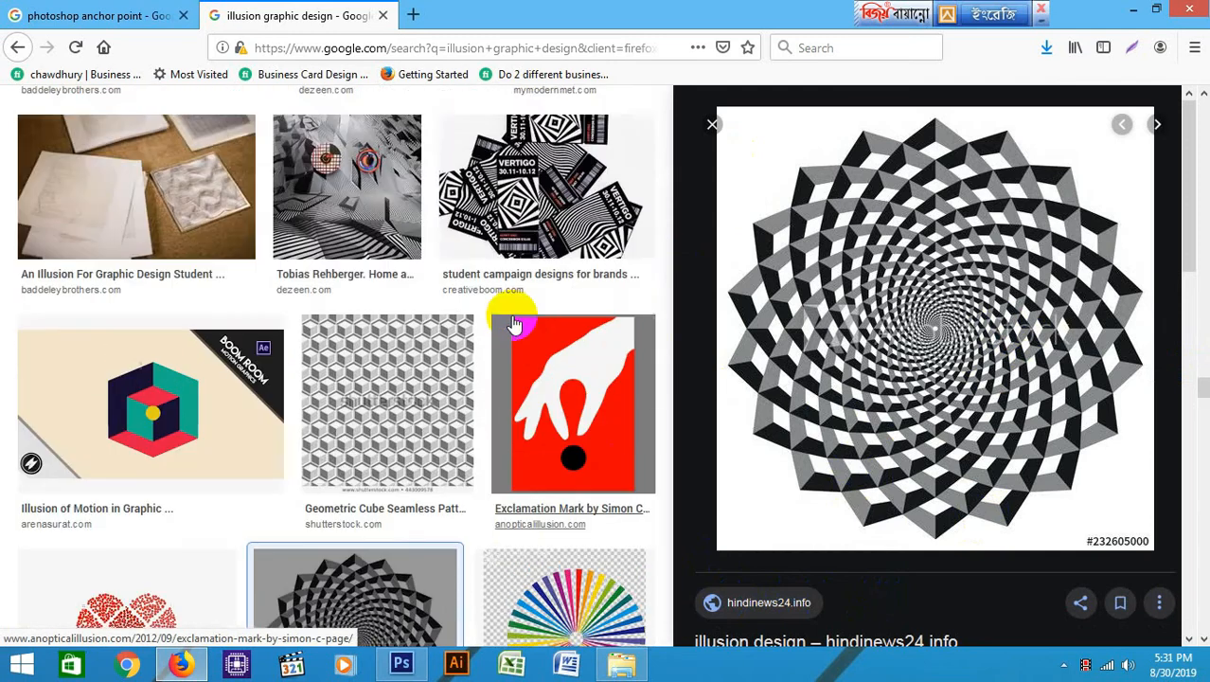
scroll(512, 325, "up", 4)
scroll(511, 322, "up", 6)
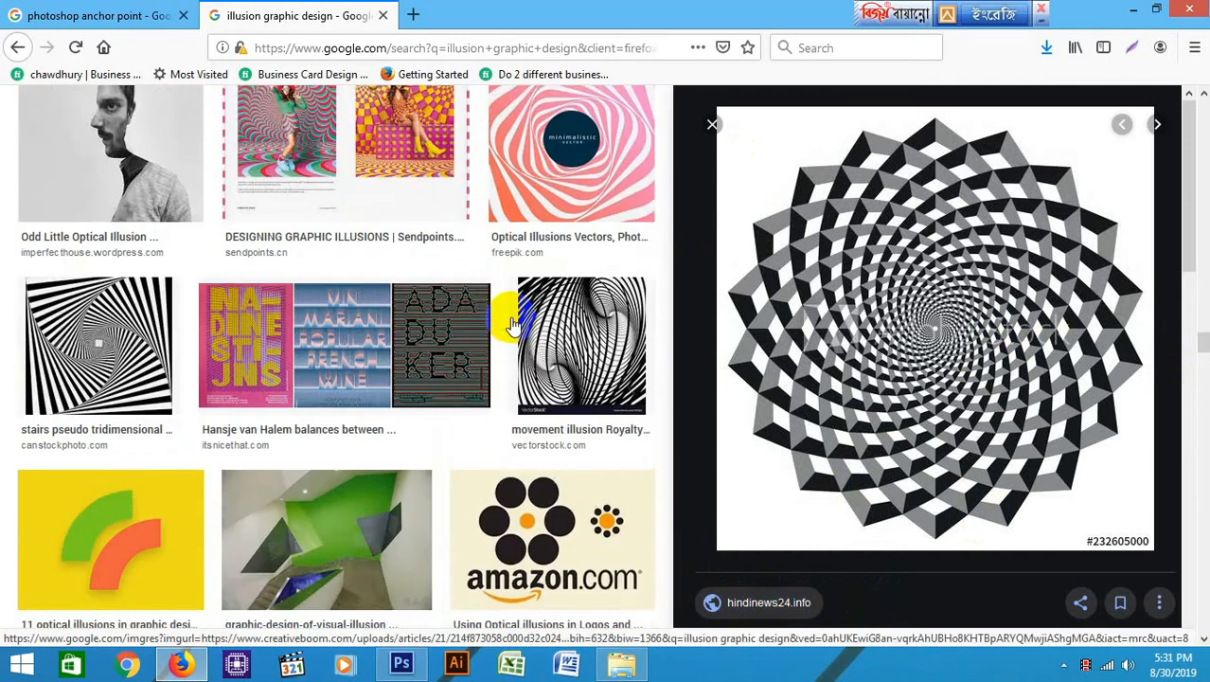
scroll(526, 337, "down", 3)
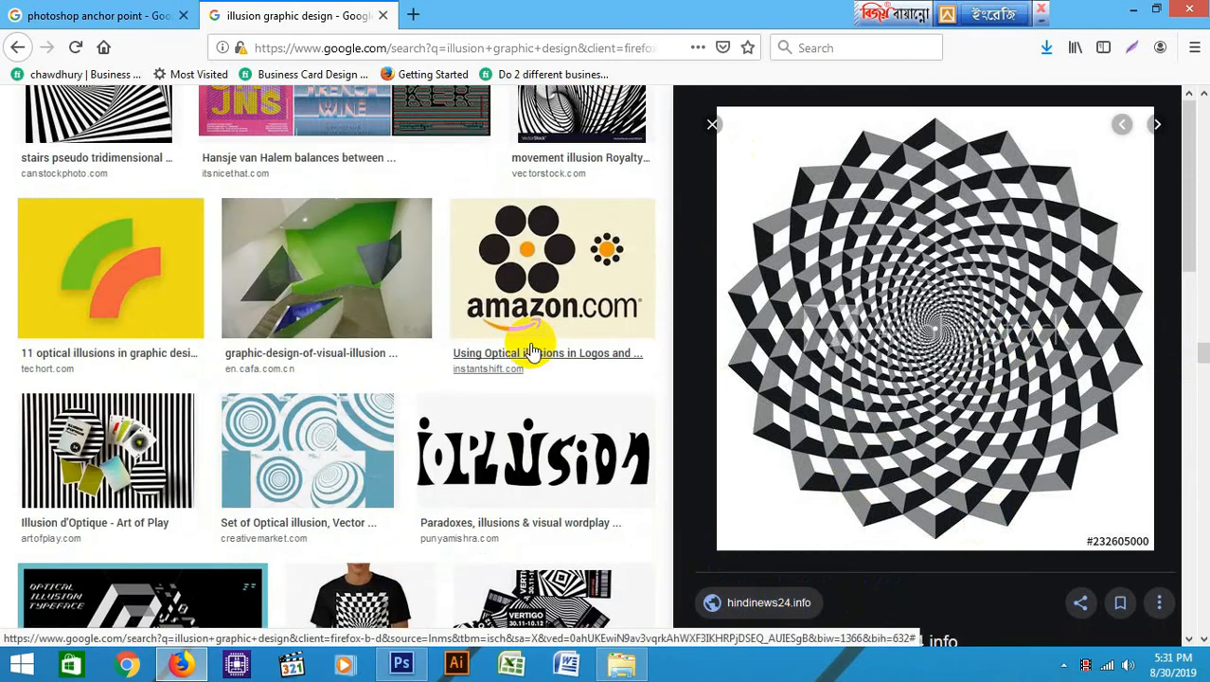
left_click(549, 440)
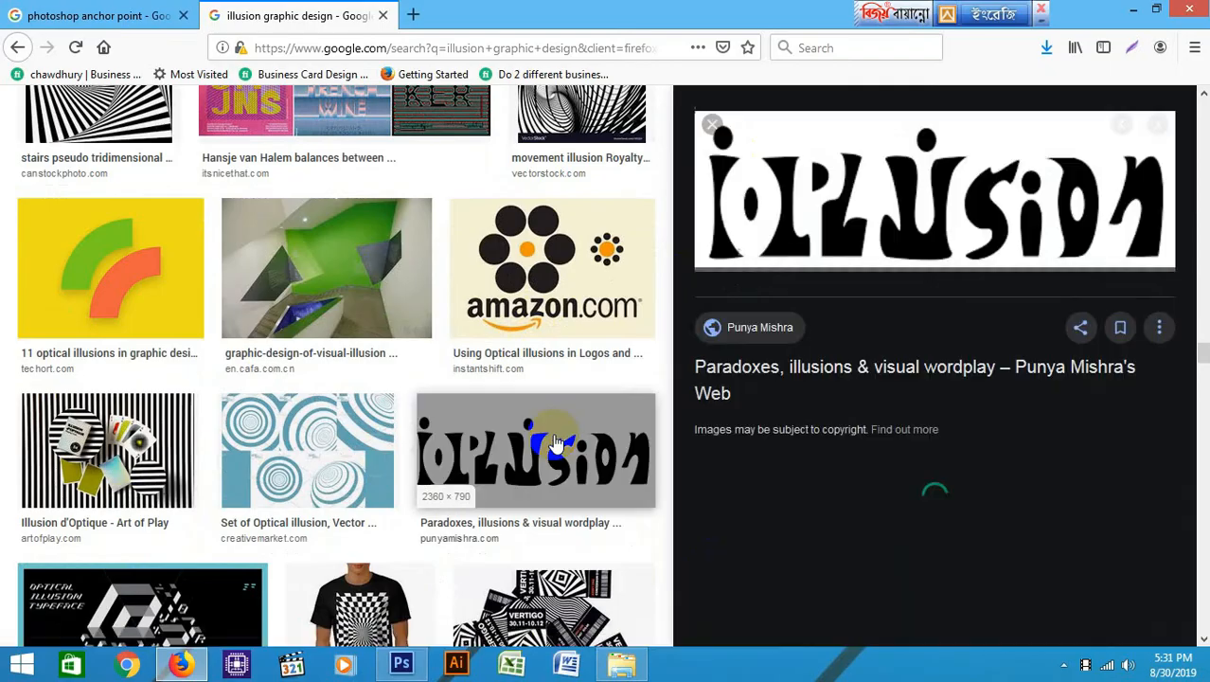
left_click(711, 125)
Search through the results for the green optical illusion pattern from tokkoro.com, preview it and close the preview
scroll(605, 268, "down", 4)
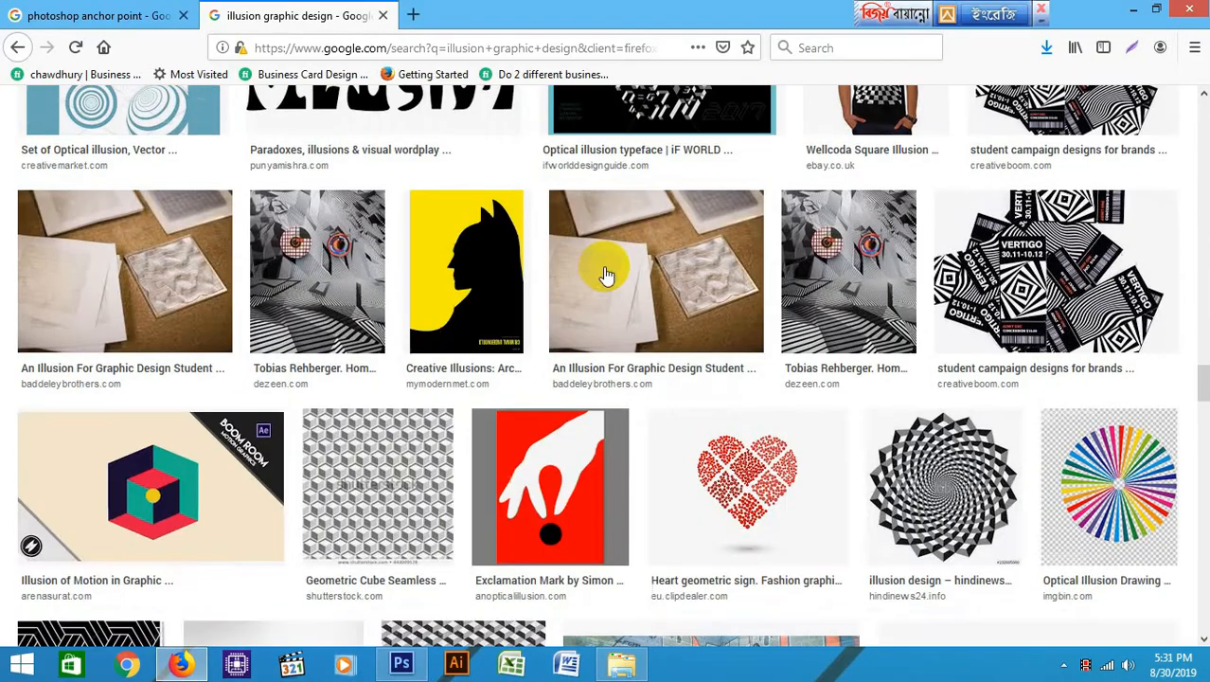
scroll(605, 268, "up", 7)
scroll(605, 268, "down", 13)
scroll(600, 269, "up", 1)
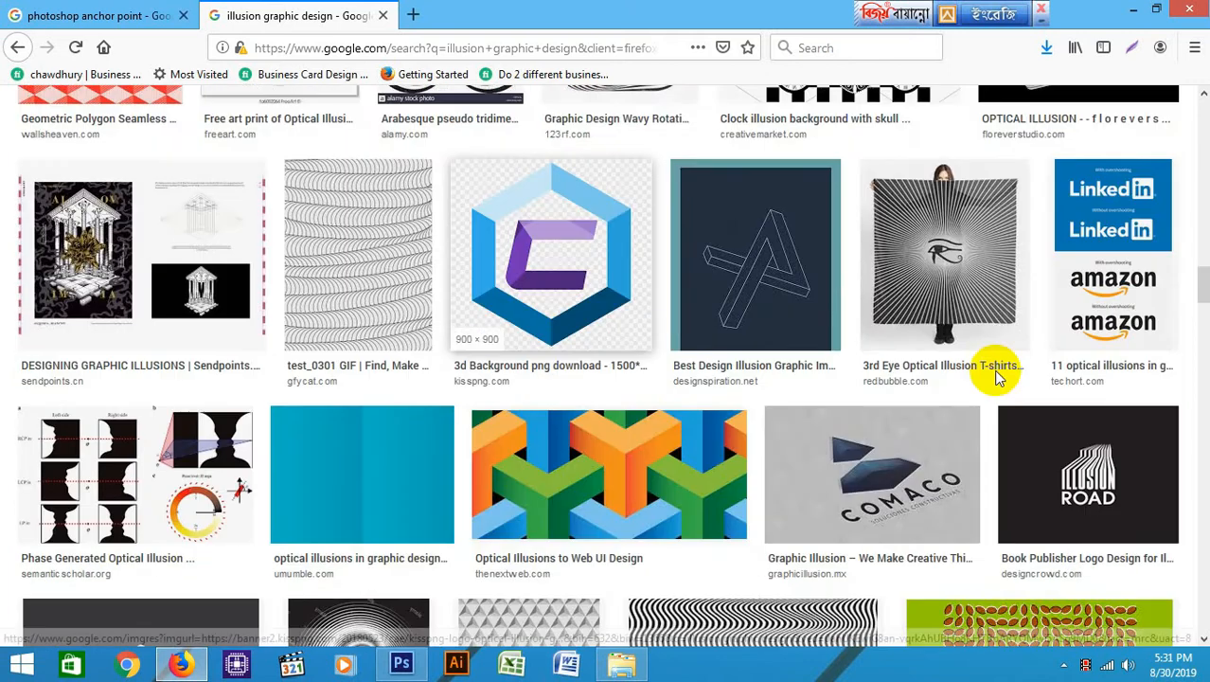
scroll(1093, 505, "down", 8)
left_click(1065, 372)
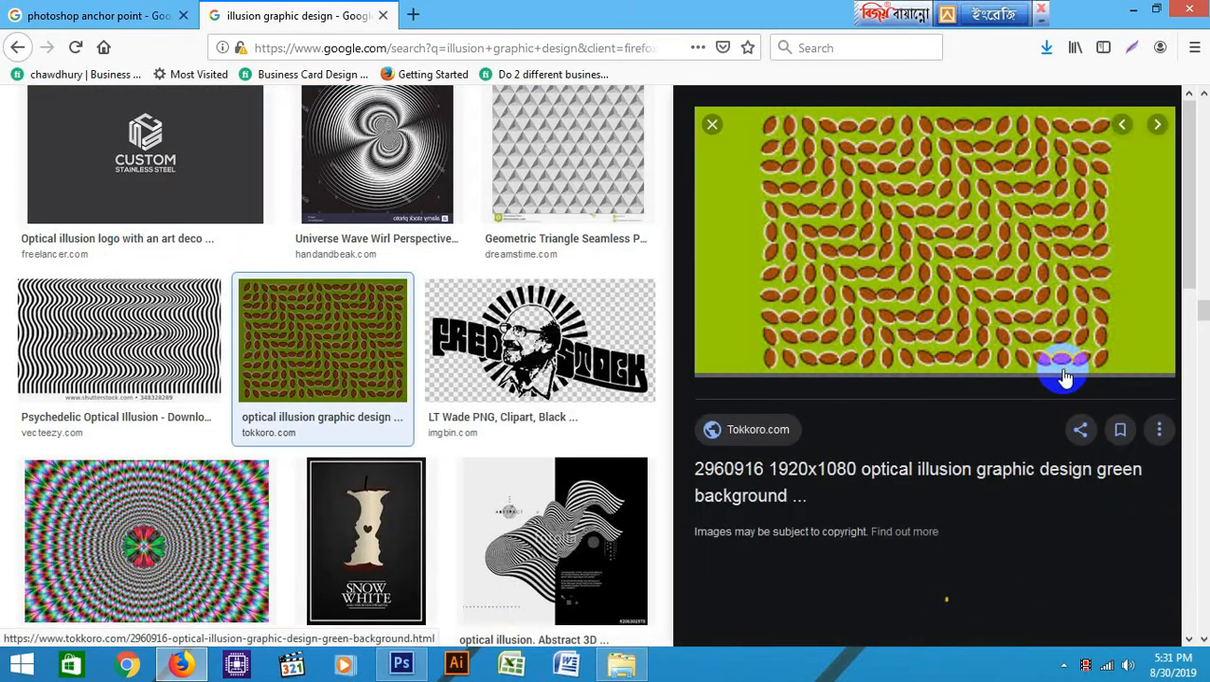
left_click(1064, 375)
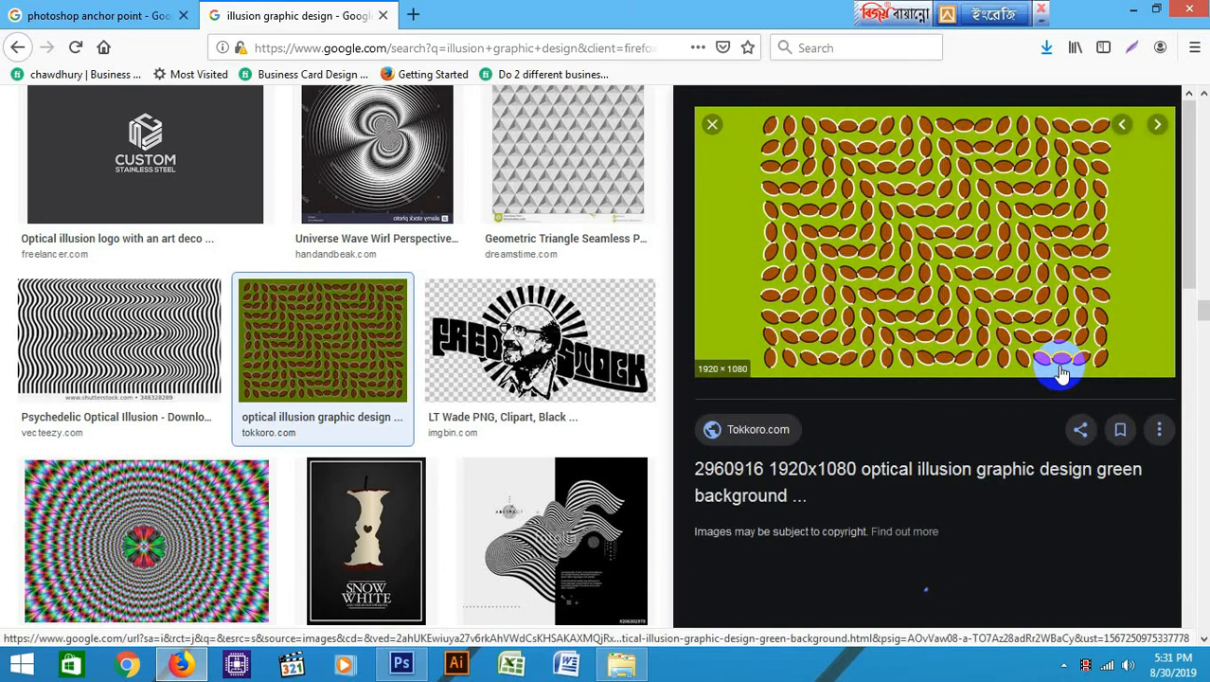
left_click(712, 124)
Preview the multicoloured spiral art print and the purple and gold hexagon illusion from Tumblr, then close the preview
scroll(491, 229, "up", 10)
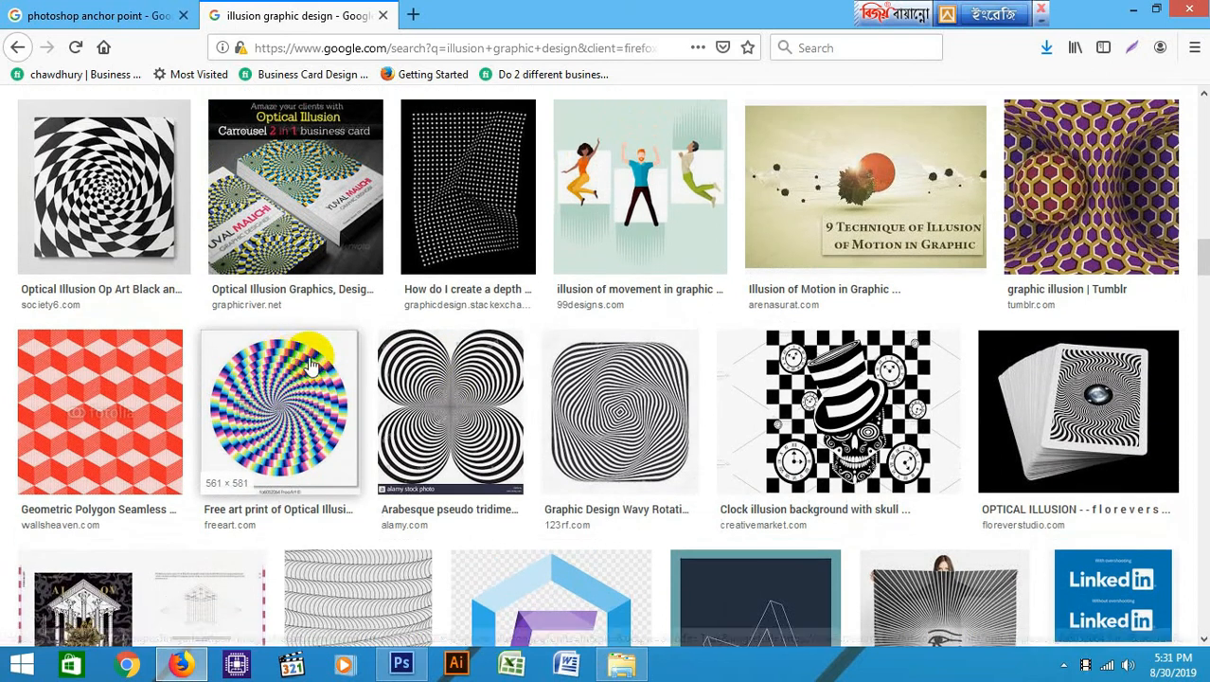
left_click(303, 361)
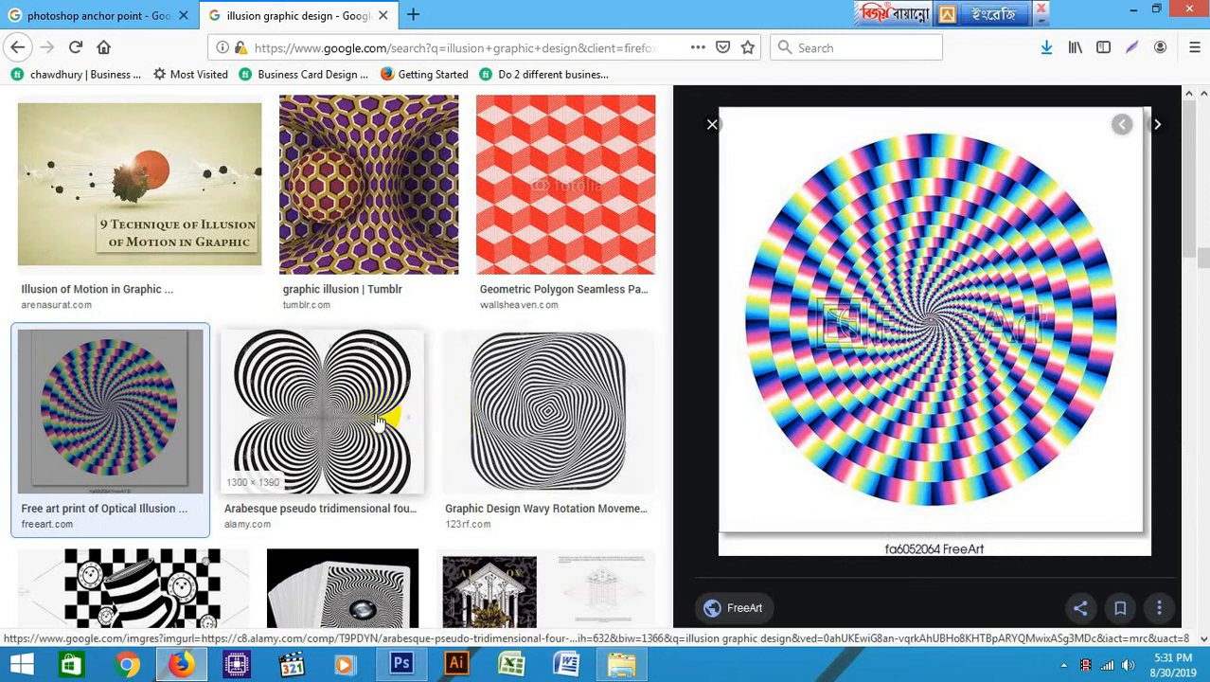
scroll(377, 421, "up", 4)
scroll(377, 422, "up", 1)
left_click(405, 478)
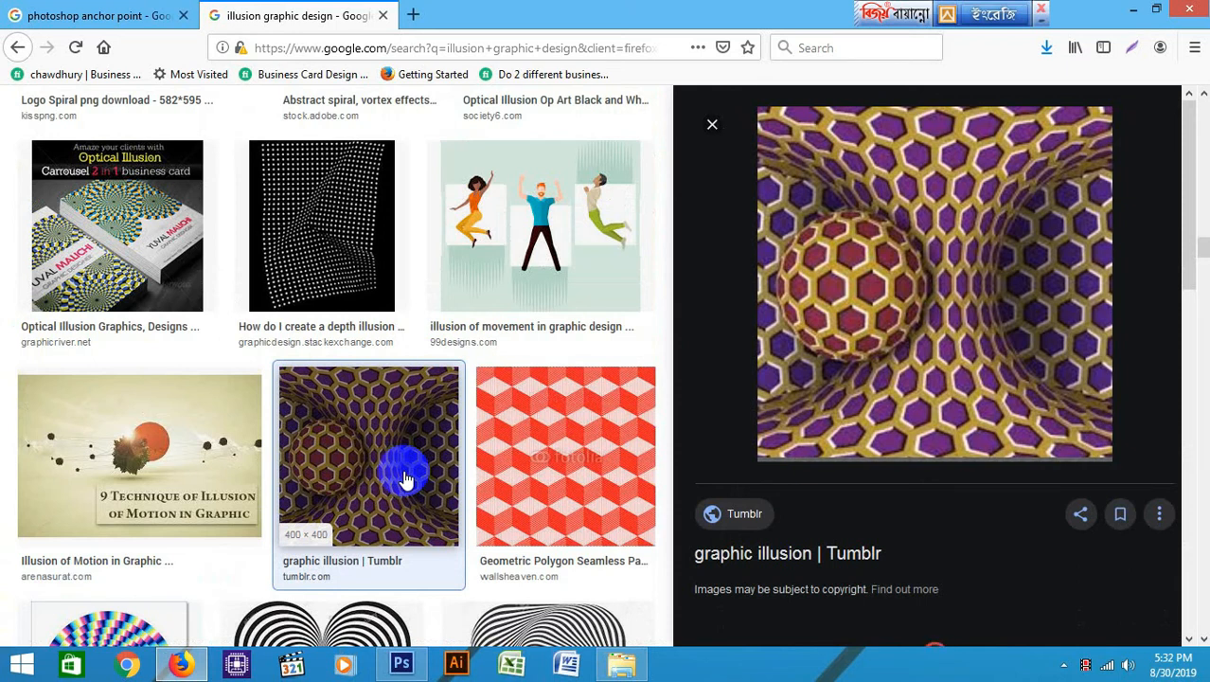
scroll(247, 331, "down", 5)
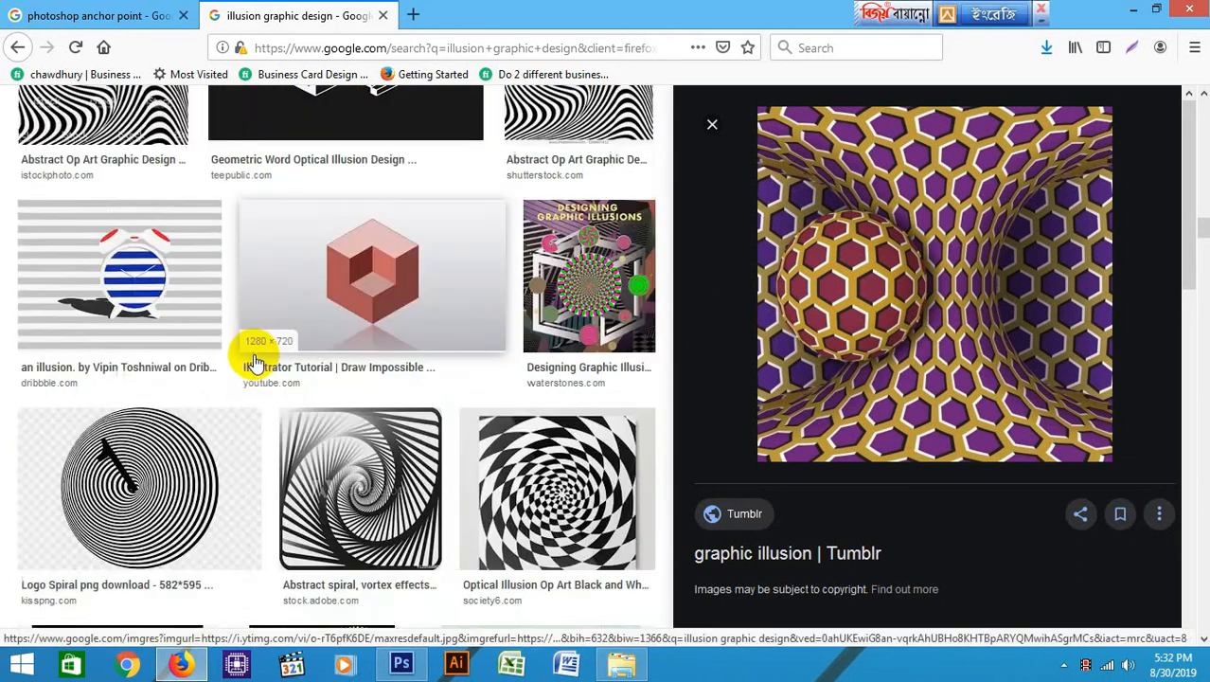
left_click(712, 124)
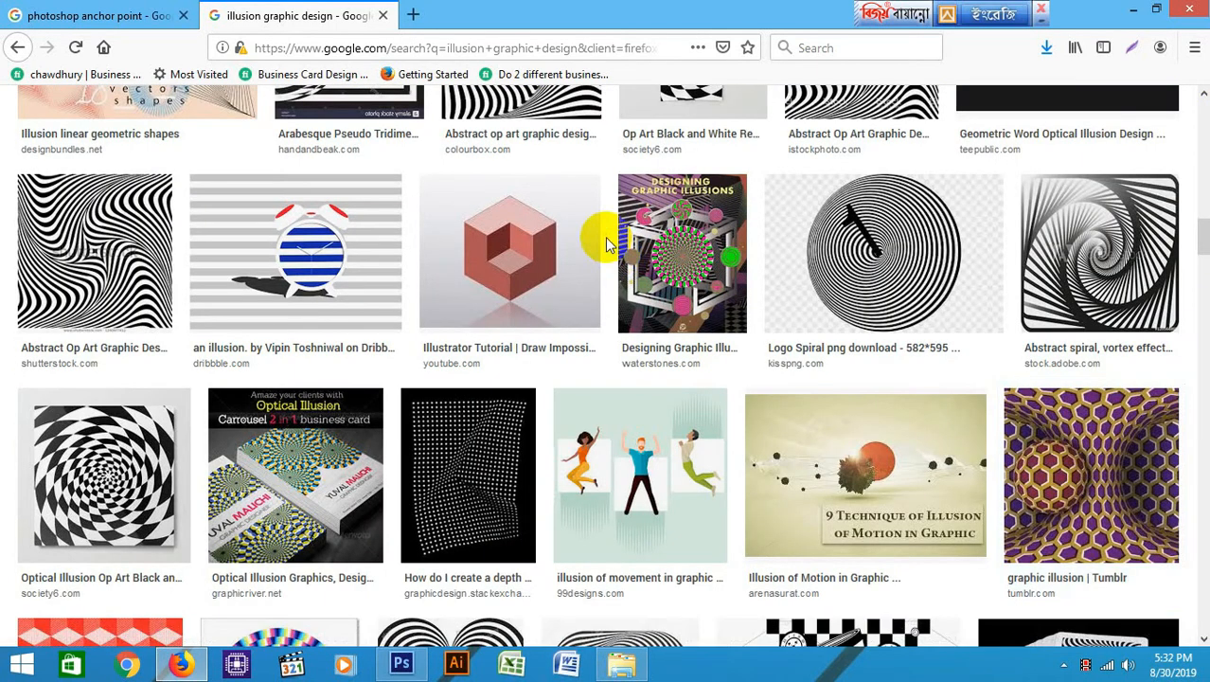
Find the red impossible 3D cube image from the Illustrator tutorial and save it to the Desktop as maxresdefault.jpg
scroll(607, 244, "up", 5)
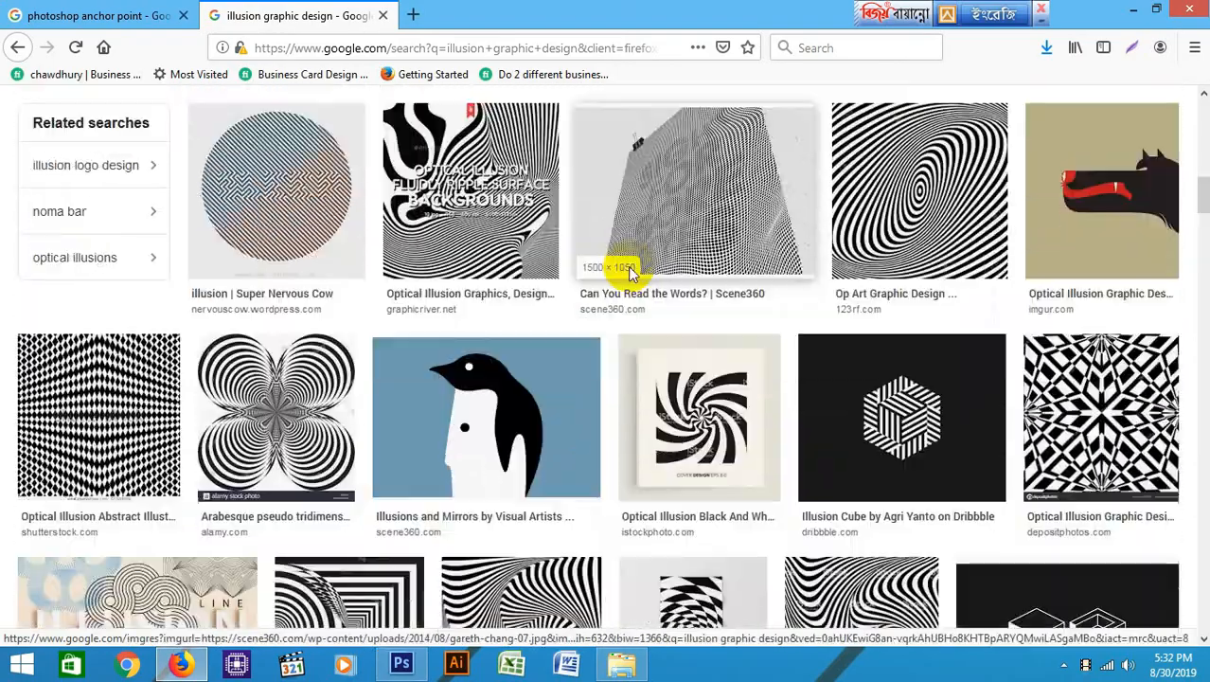
scroll(589, 324, "down", 5)
left_click(523, 377)
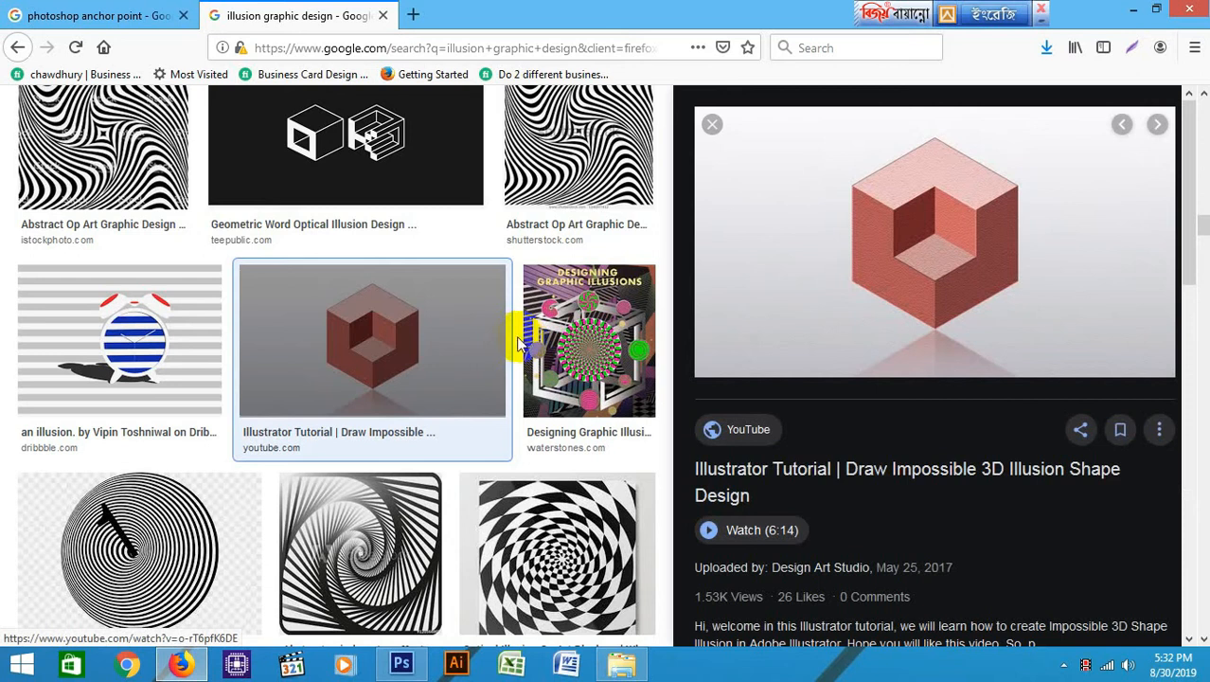
right_click(900, 200)
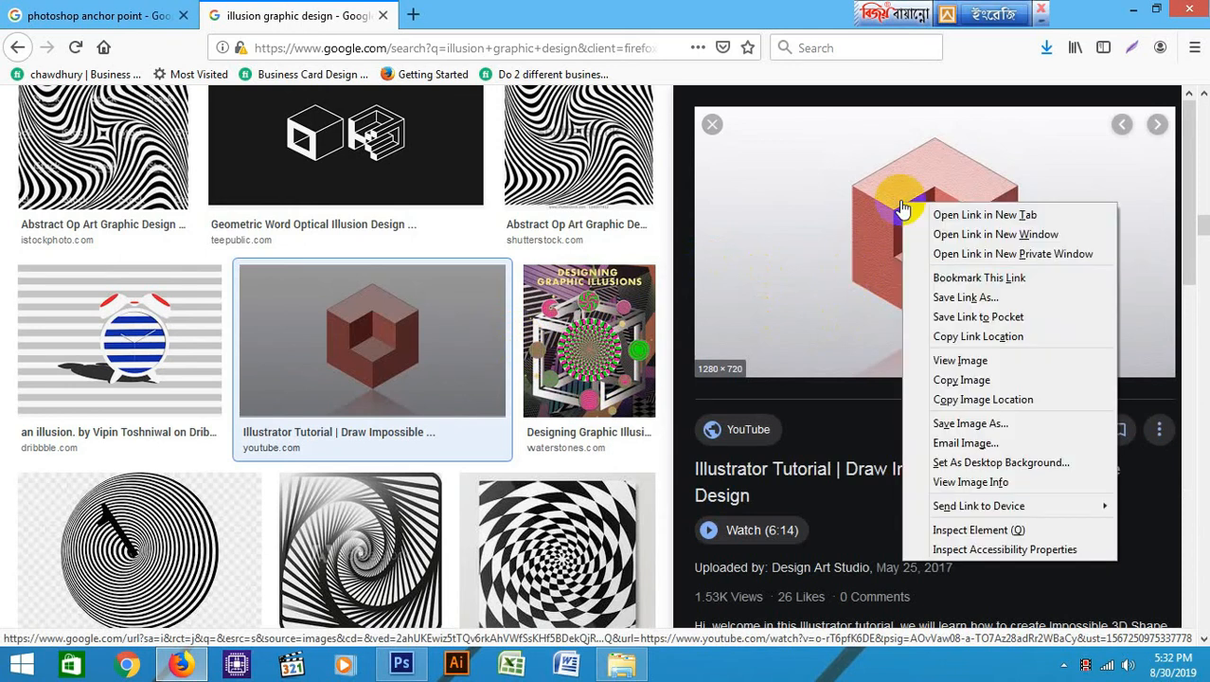
left_click(991, 423)
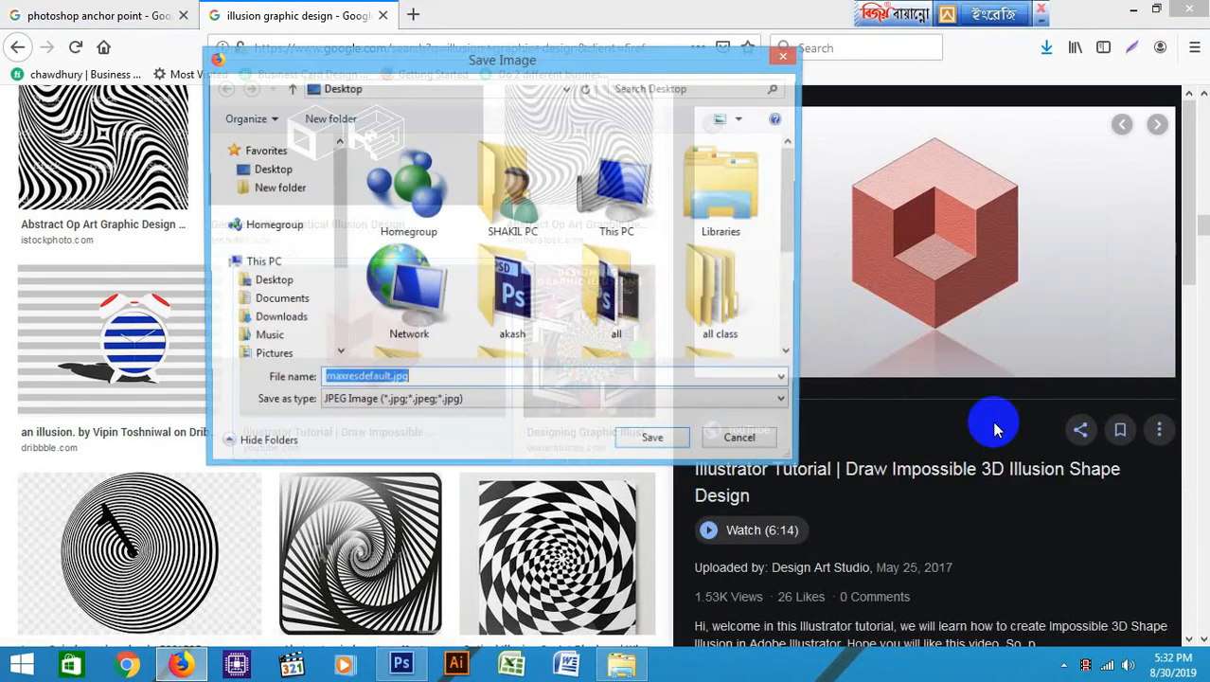
left_click(270, 169)
left_click(653, 439)
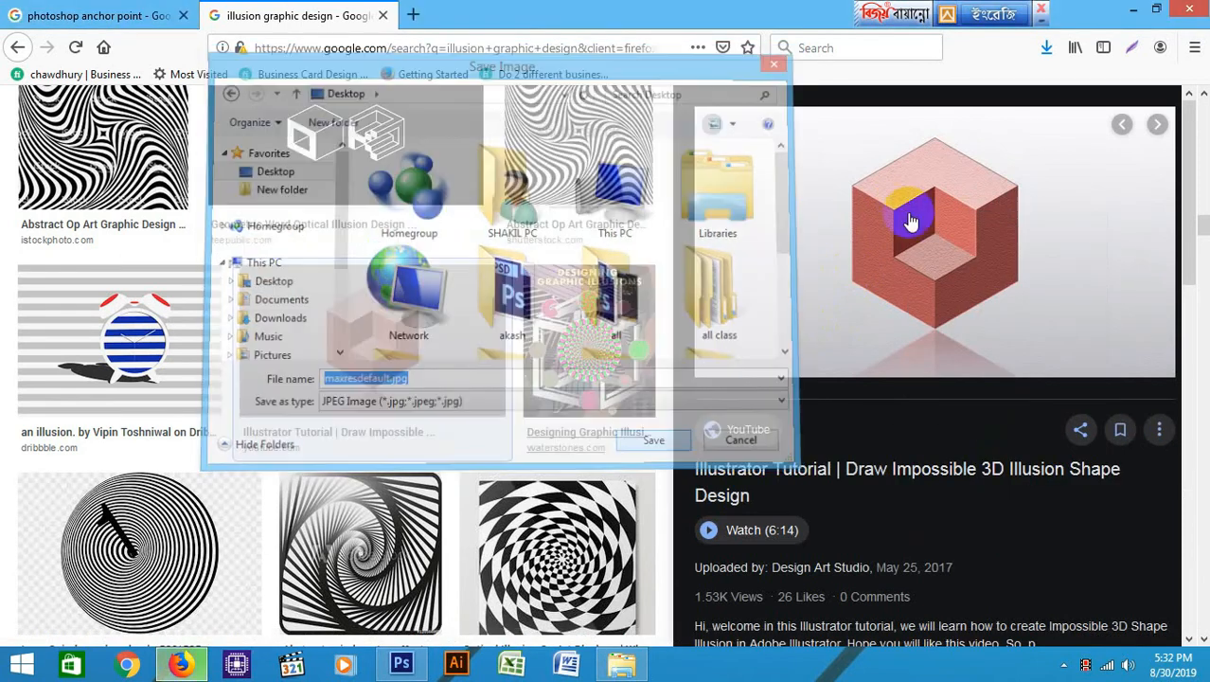
Show the downloaded maxresdefault.jpg in its Desktop folder and open it in Windows Photo Viewer
left_click(1044, 47)
left_click(1033, 92)
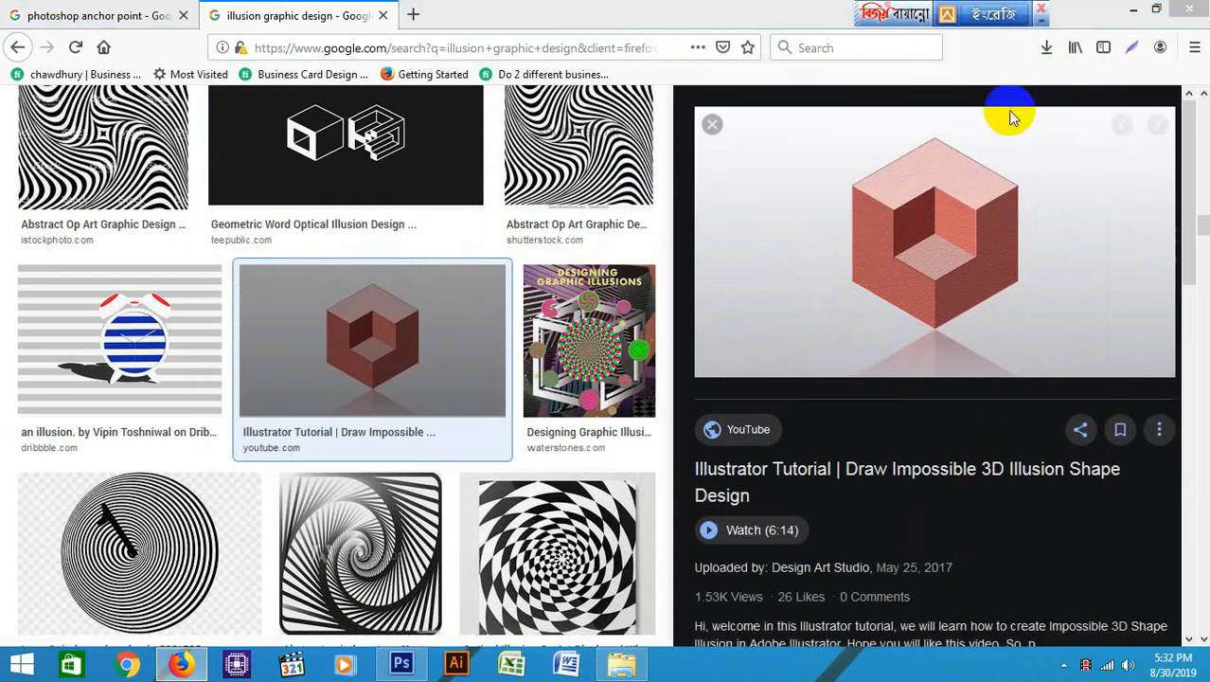
left_click(712, 112)
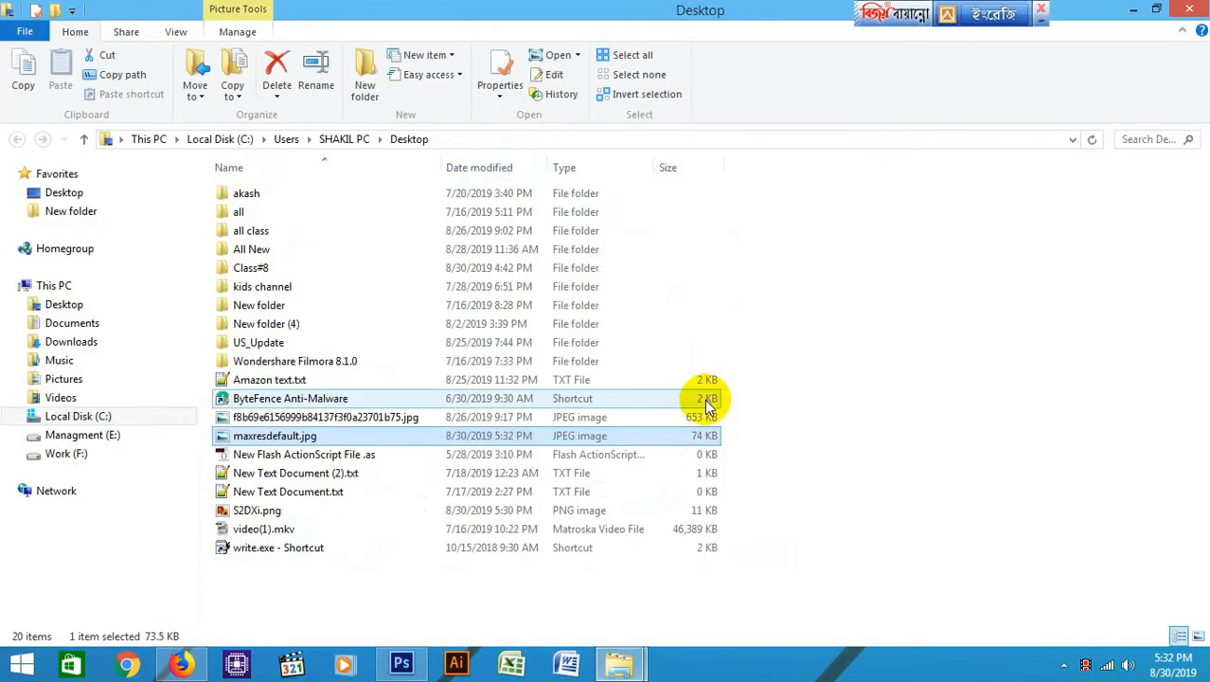
double_click(299, 437)
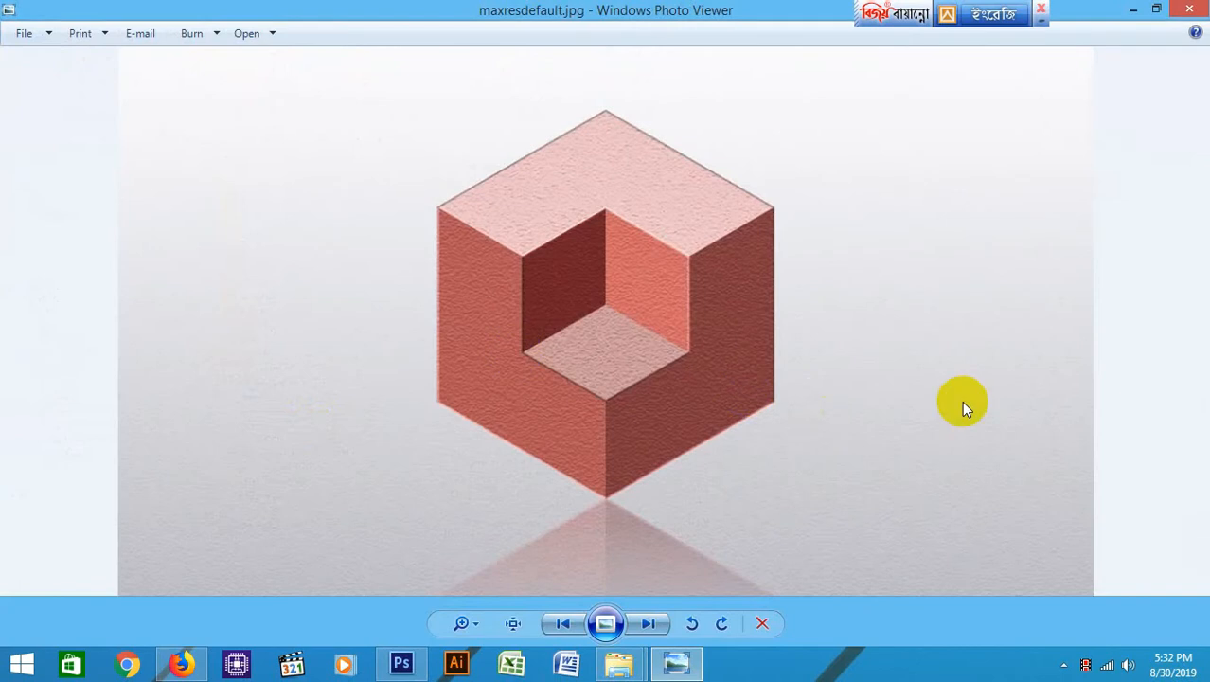
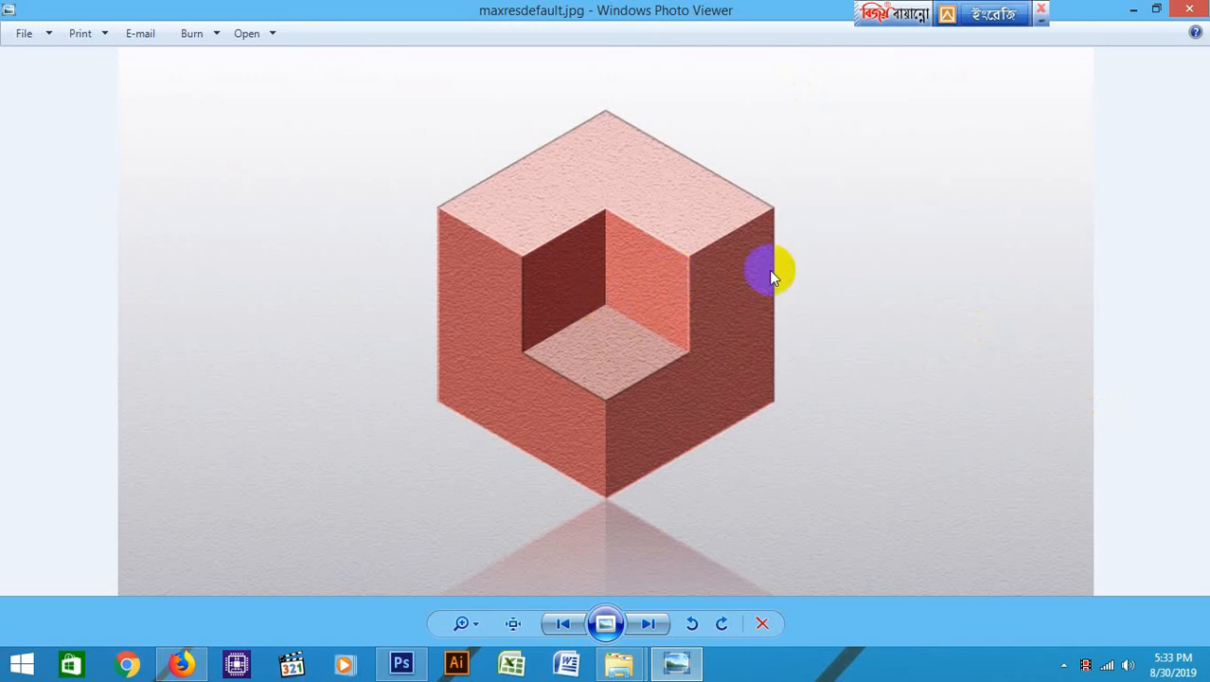
Examine the red cube's faces and inner corner at different magnifications, down to the pixels along the edges
scroll(710, 348, "up", 3)
scroll(708, 348, "down", 3)
scroll(651, 214, "up", 3)
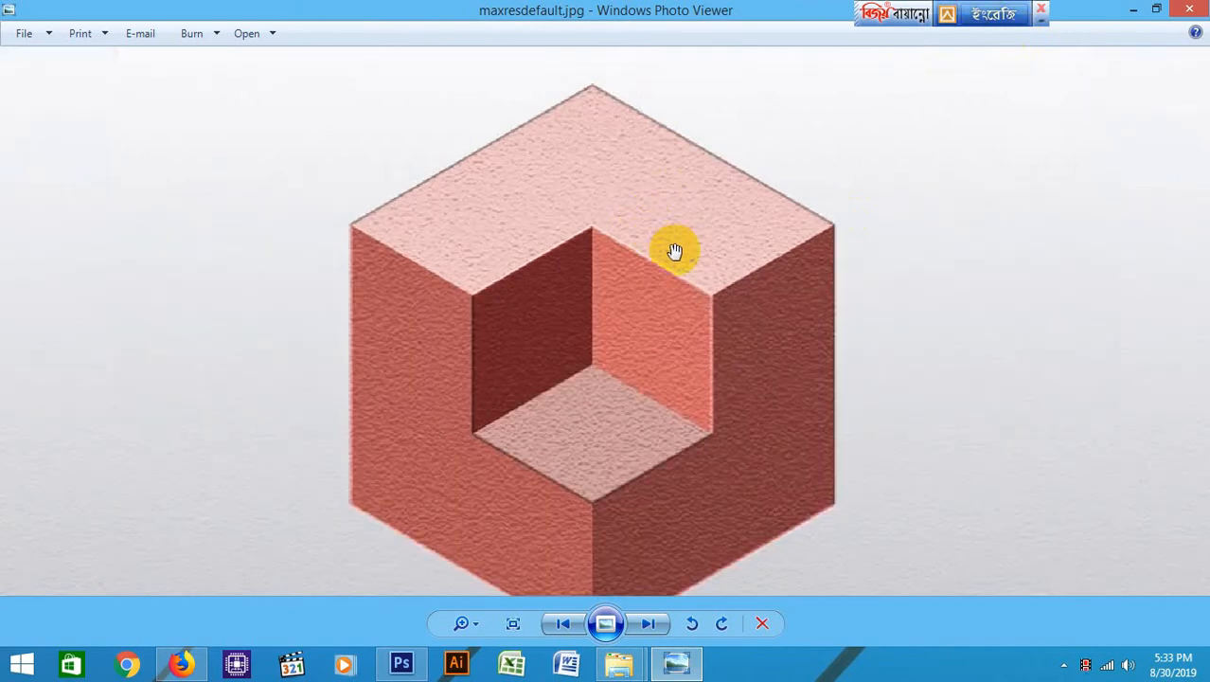
scroll(674, 254, "down", 3)
scroll(678, 260, "up", 3)
scroll(685, 276, "down", 3)
scroll(840, 289, "up", 2)
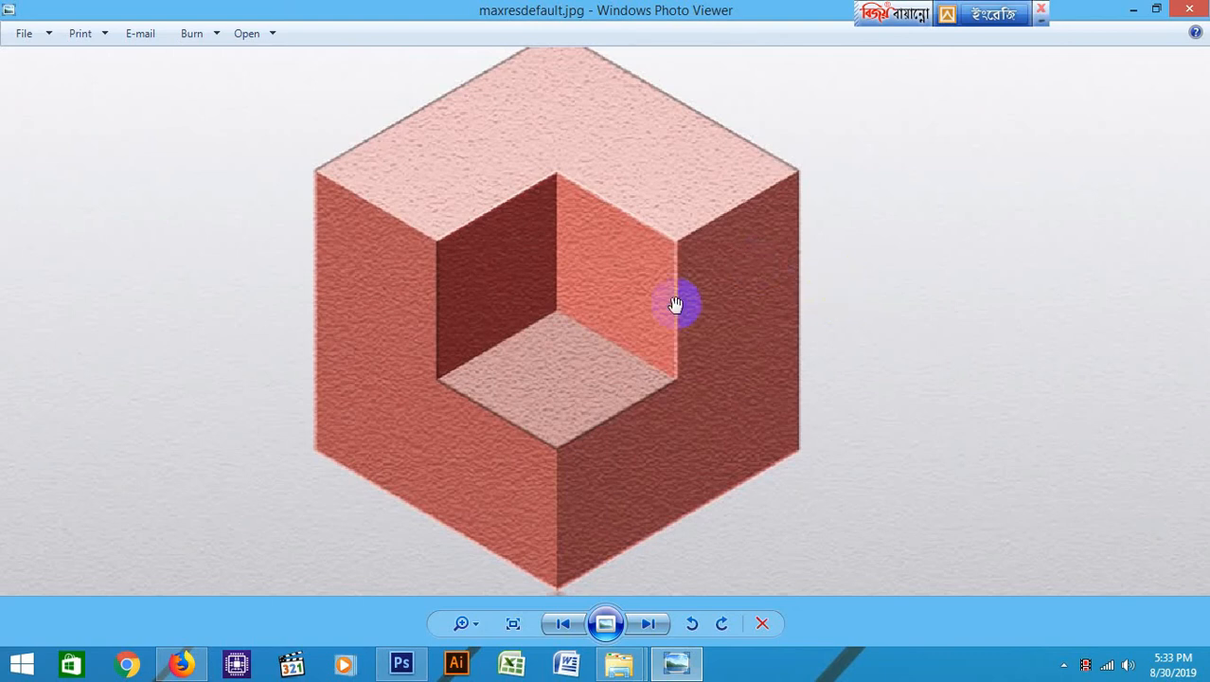
scroll(637, 331, "up", 5)
scroll(637, 362, "up", 5)
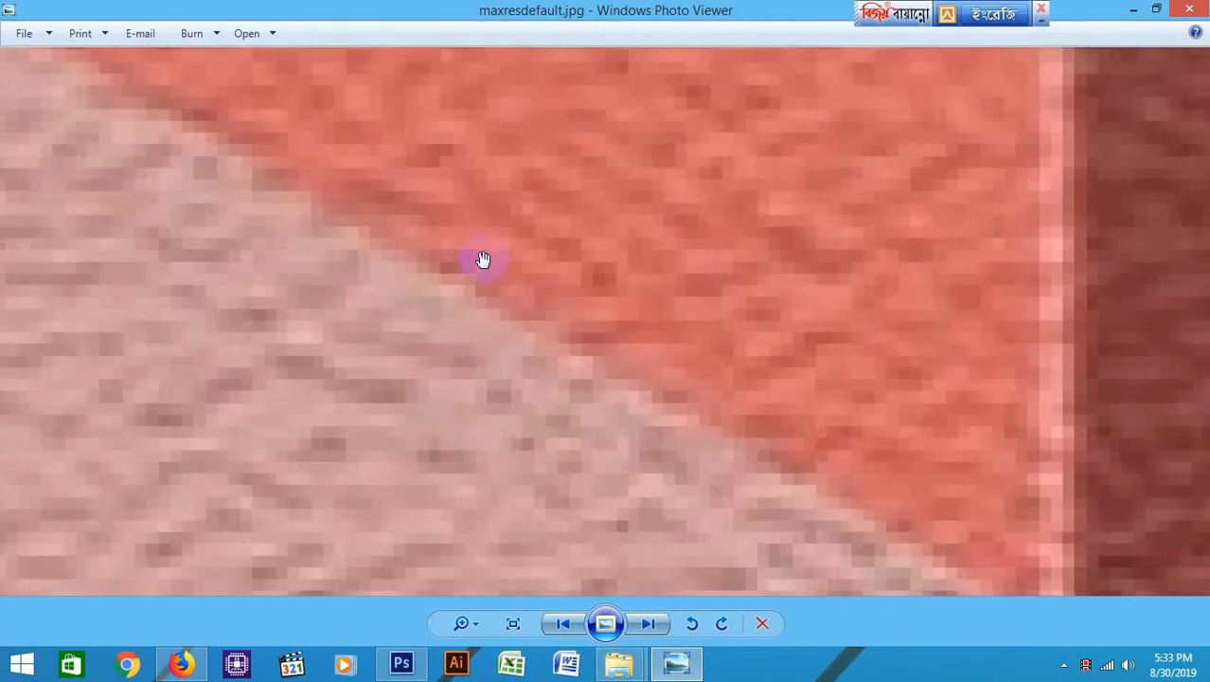
Study the whole red cube and its cut-out corner at reduced magnification, then close the image viewer
scroll(695, 375, "down", 5)
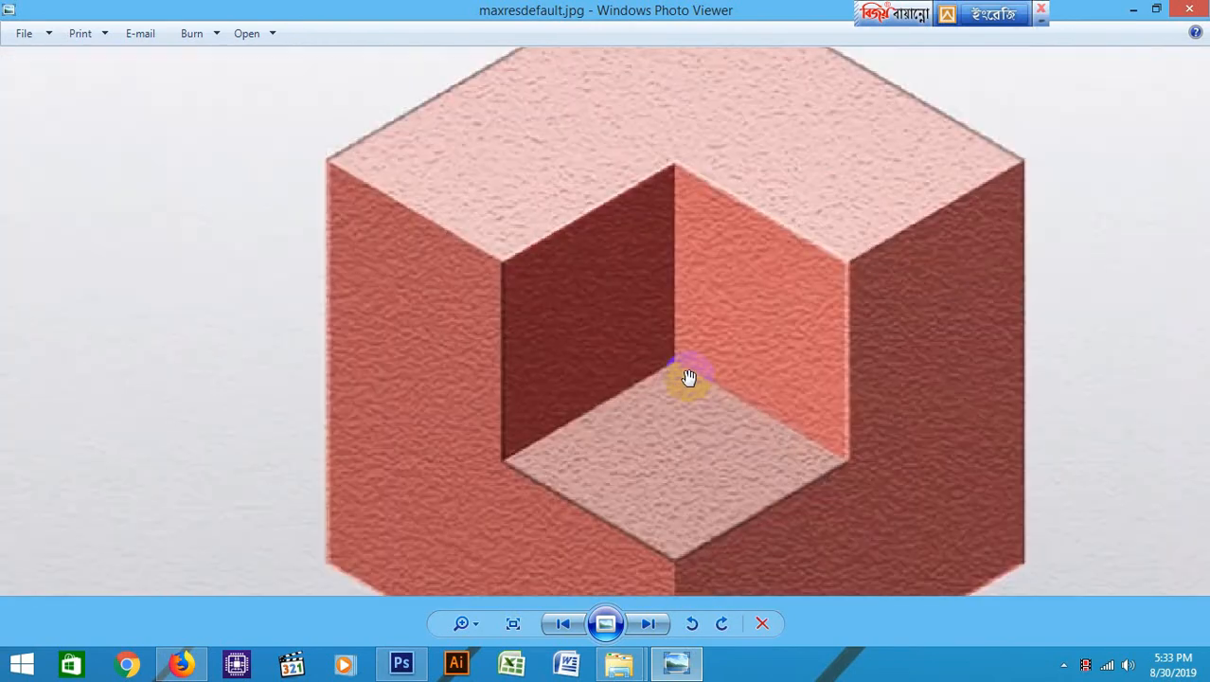
scroll(842, 408, "down", 3)
scroll(832, 408, "up", 3)
scroll(825, 413, "down", 1)
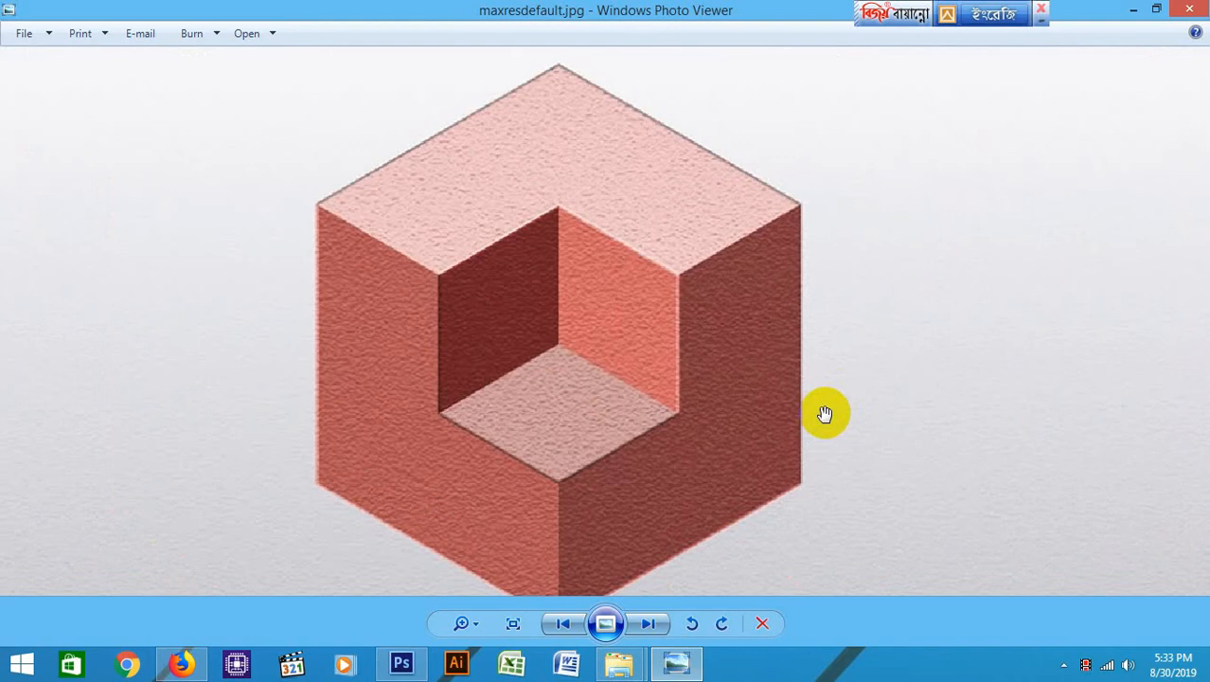
left_click(788, 403)
scroll(787, 403, "down", 2)
scroll(786, 401, "up", 2)
scroll(785, 406, "down", 2)
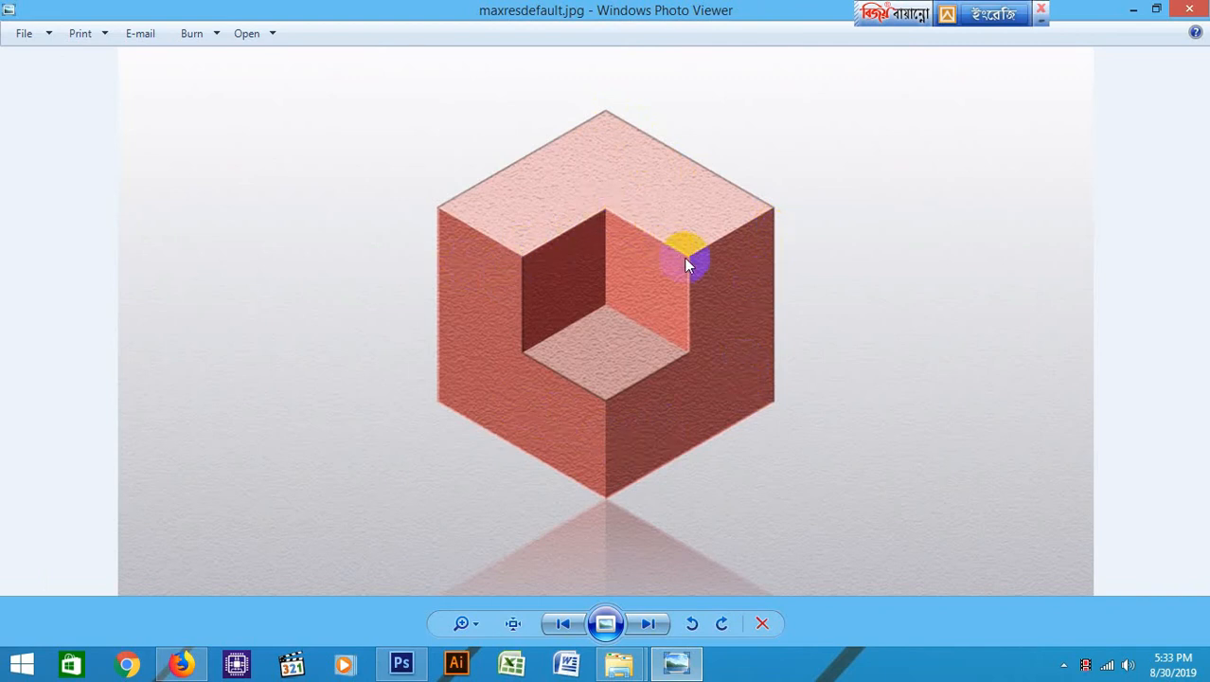
scroll(636, 379, "up", 2)
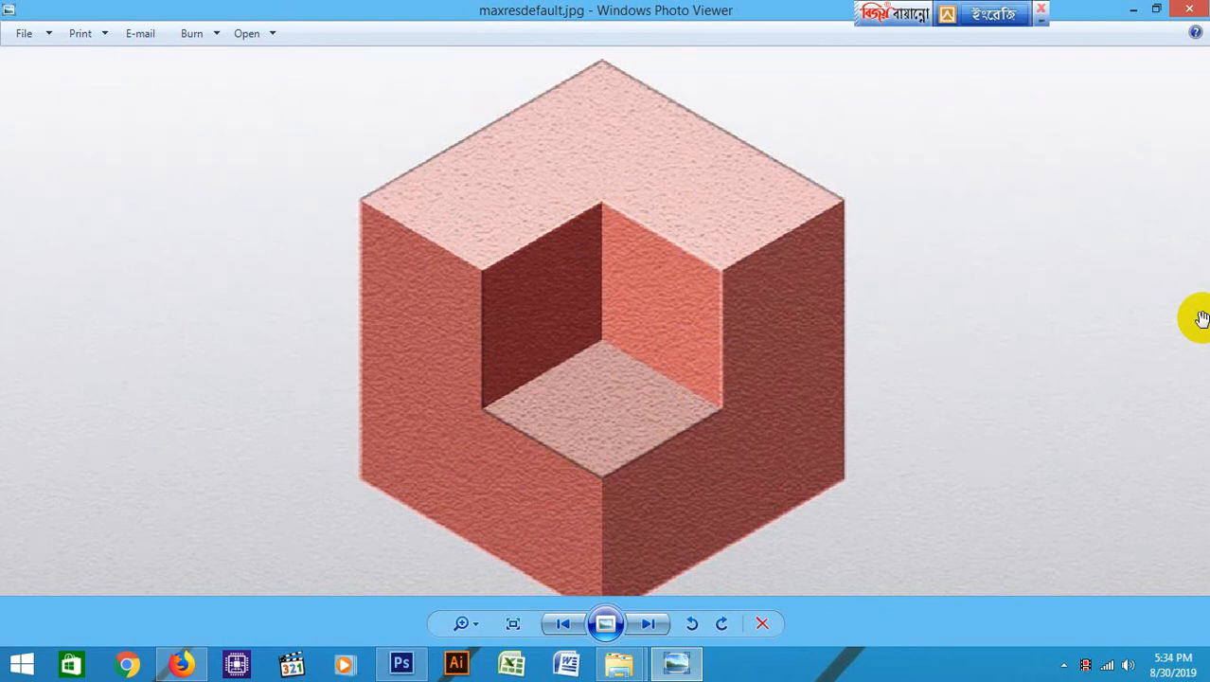
left_click(1190, 10)
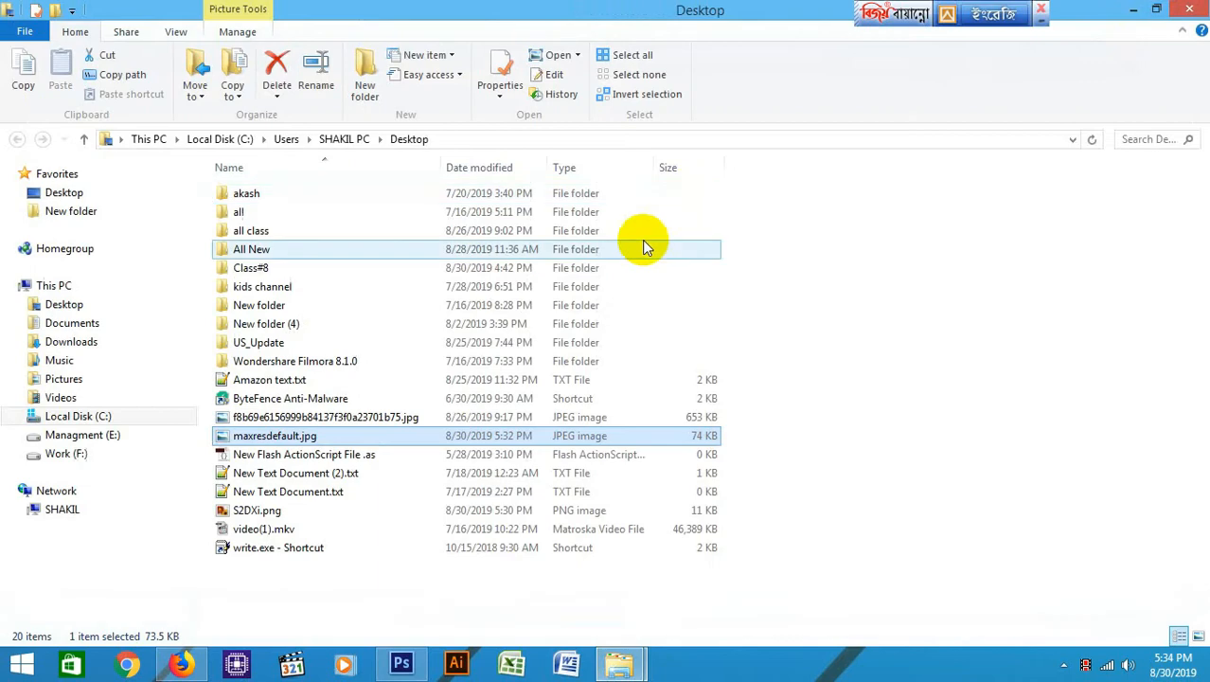
Switch to Firefox, close the red cube preview and return to the start of the illusion image results
left_click(181, 664)
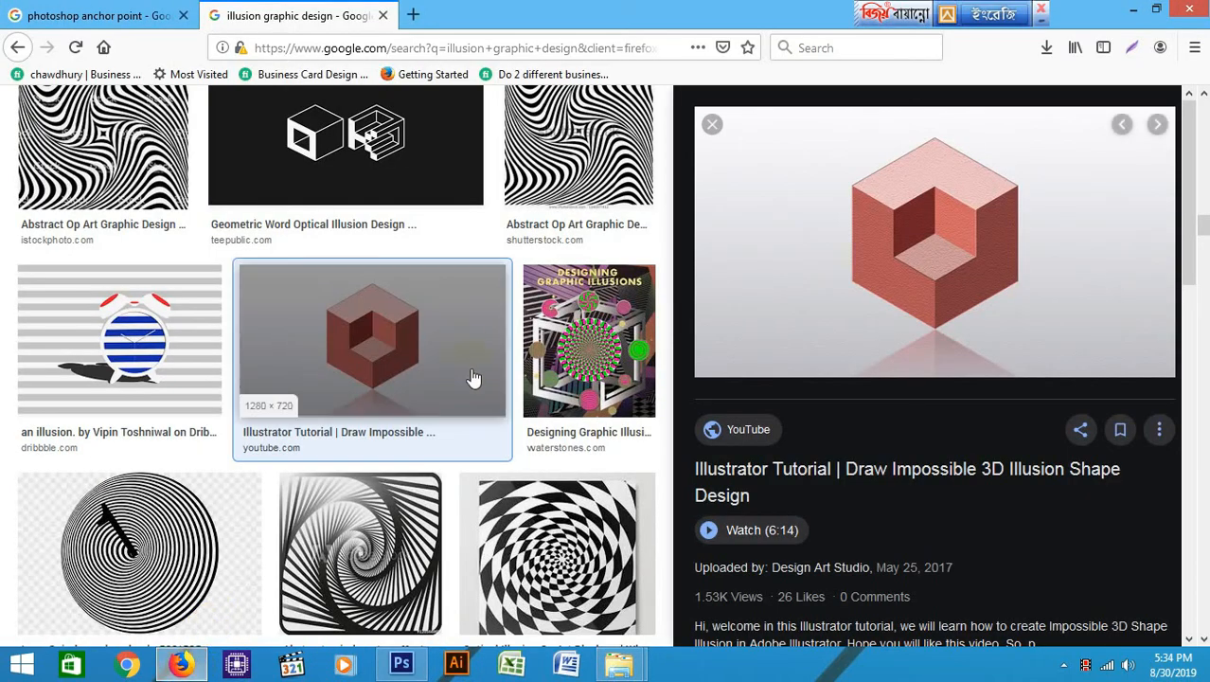
scroll(474, 379, "up", 2)
left_click(712, 124)
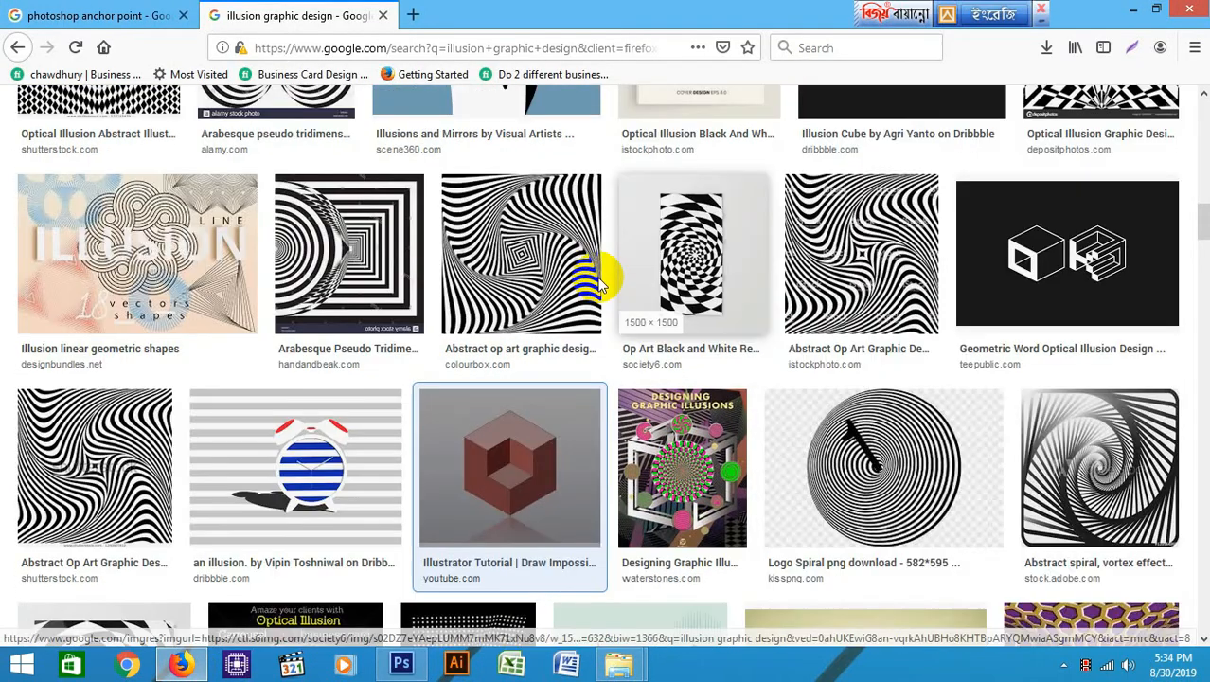
scroll(598, 284, "up", 10)
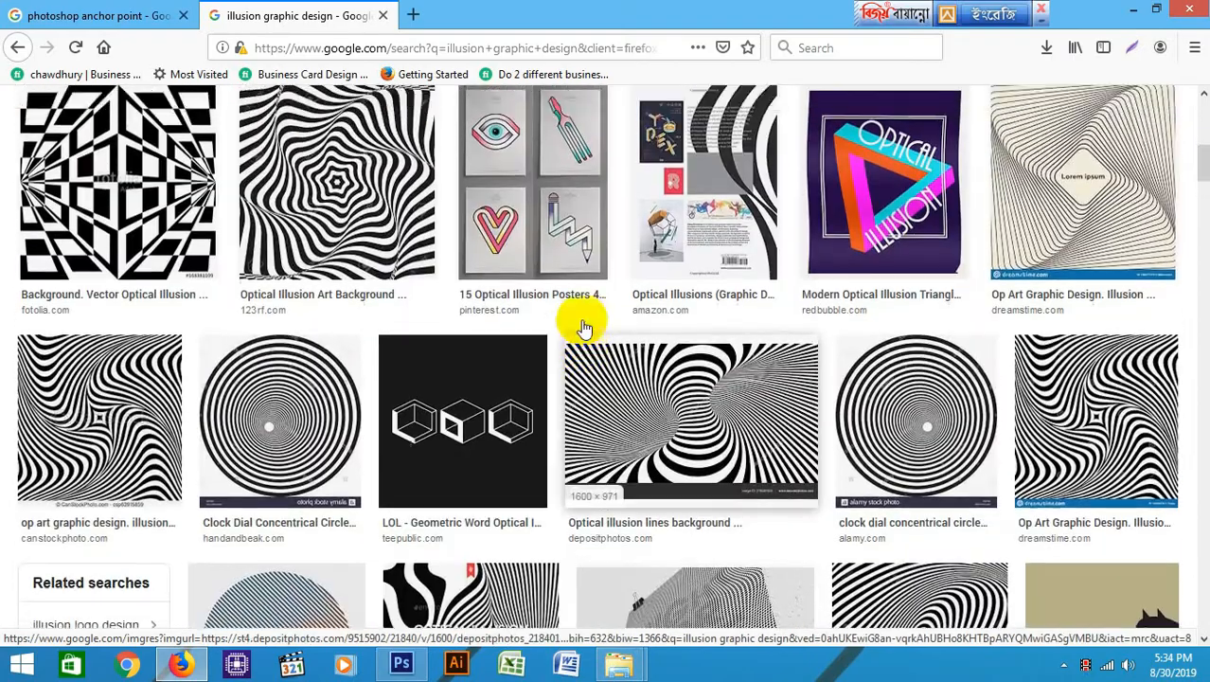
scroll(585, 327, "up", 10)
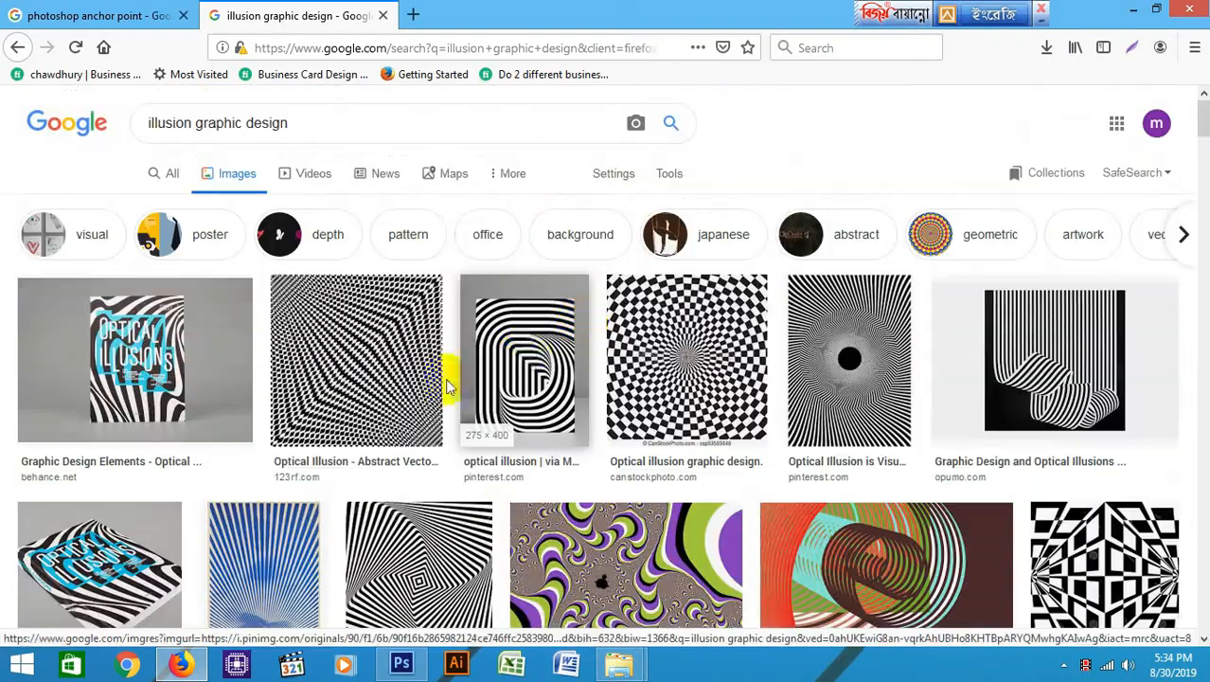
Preview the 123rf abstract vector illusion and the radial checkered illusion from Can Stock Photo
left_click(360, 294)
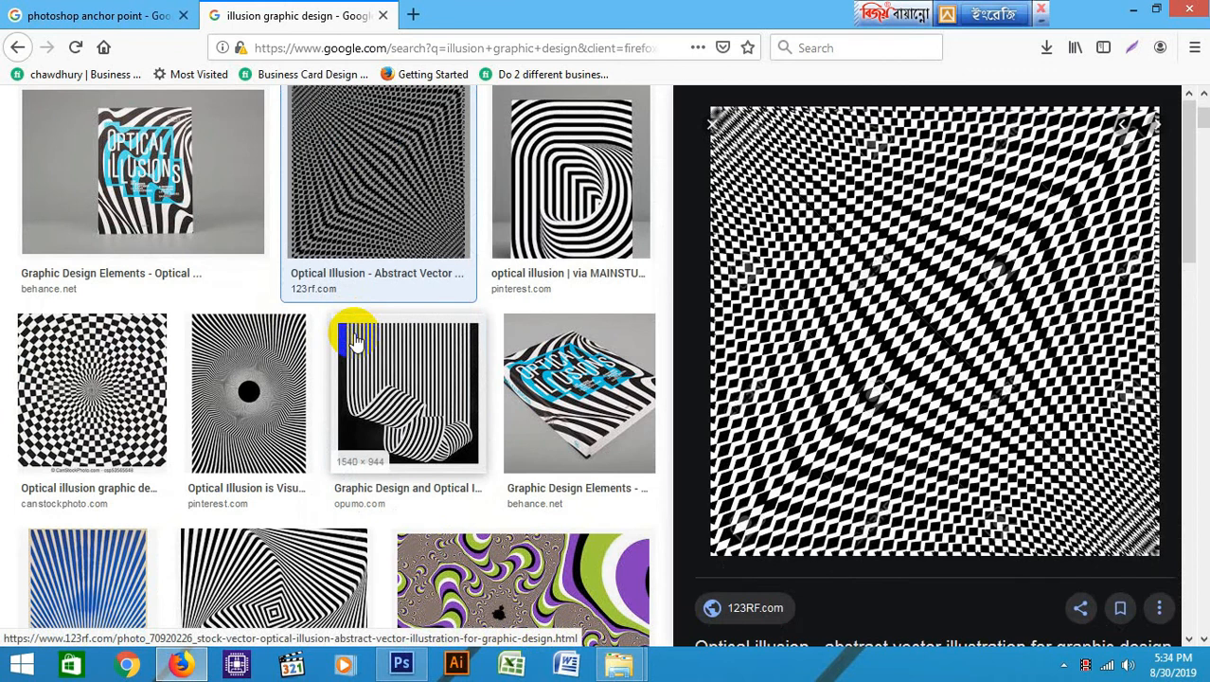
left_click(417, 407)
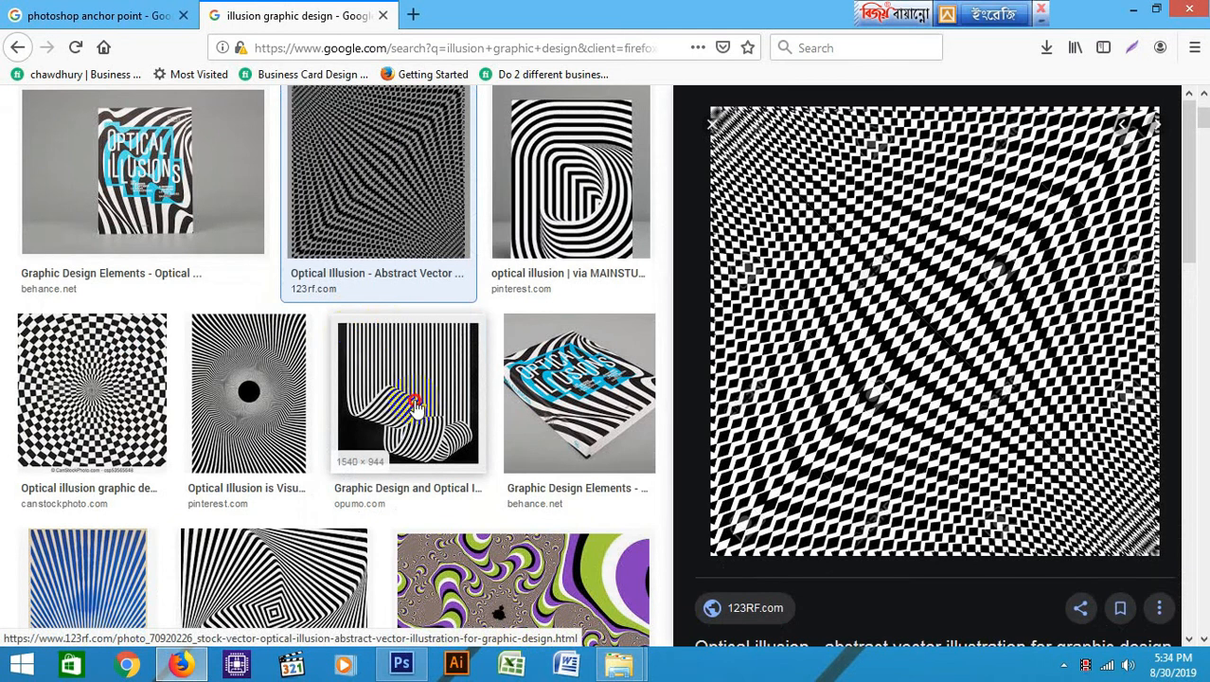
left_click(113, 365)
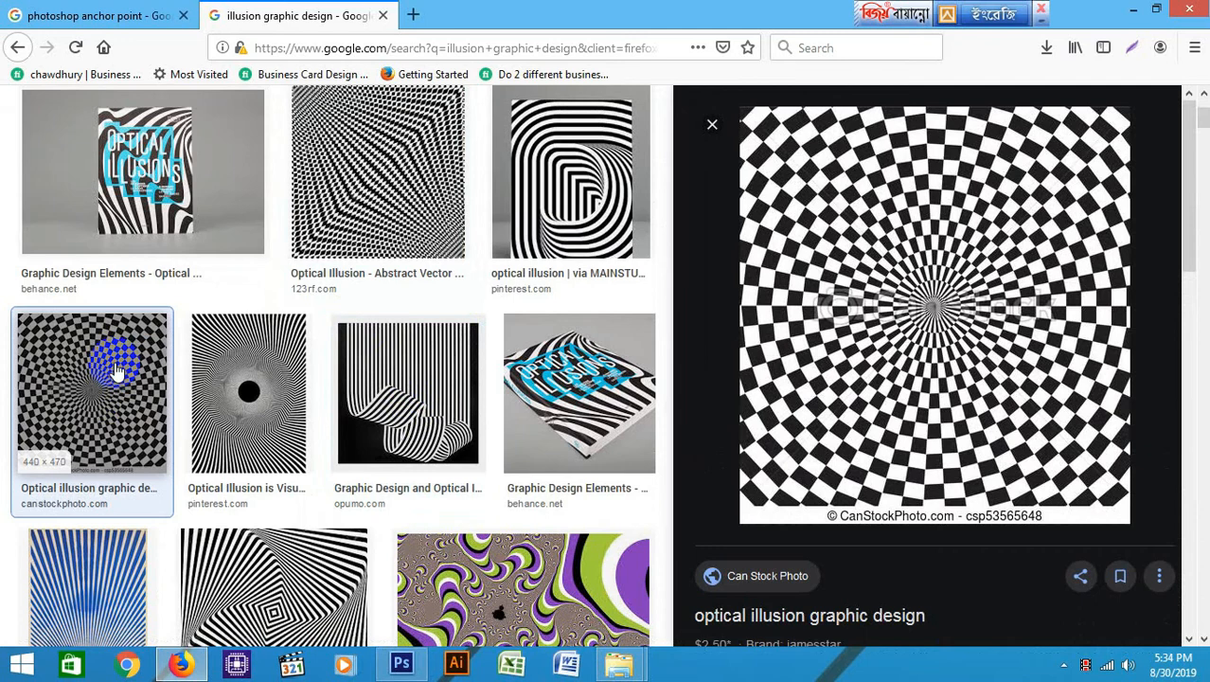
scroll(205, 367, "up", 2)
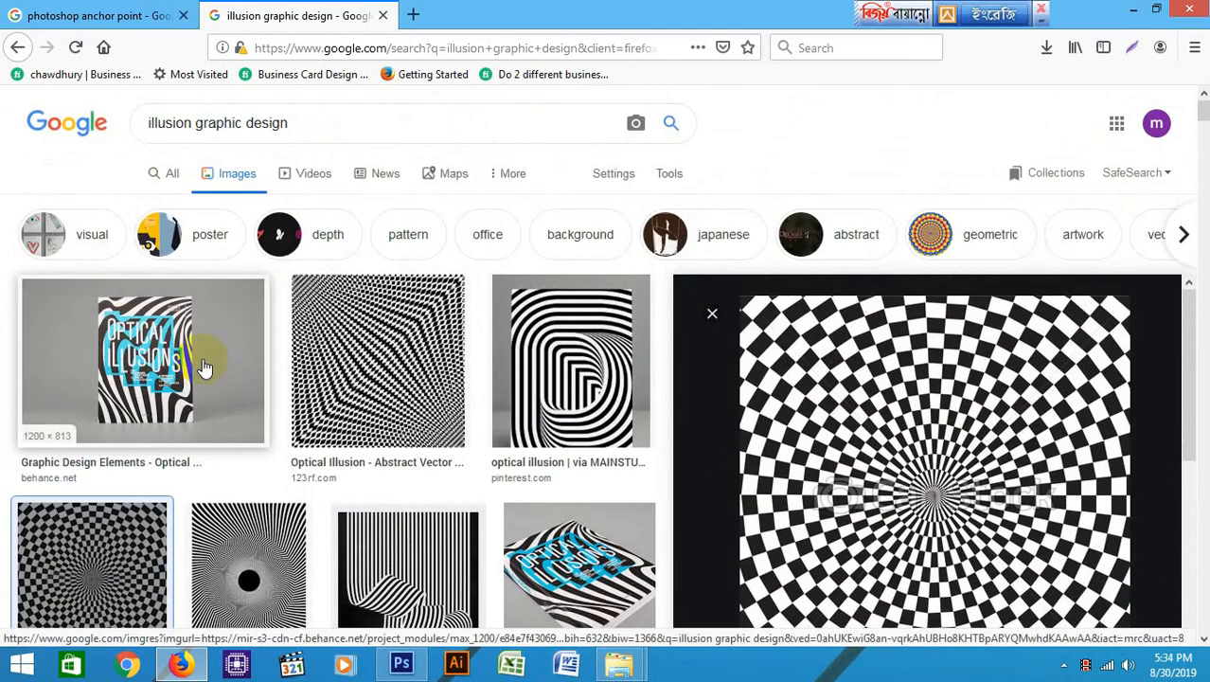
Narrow the illusion image results to geometric and browse them for the set of blue cubes
left_click(712, 245)
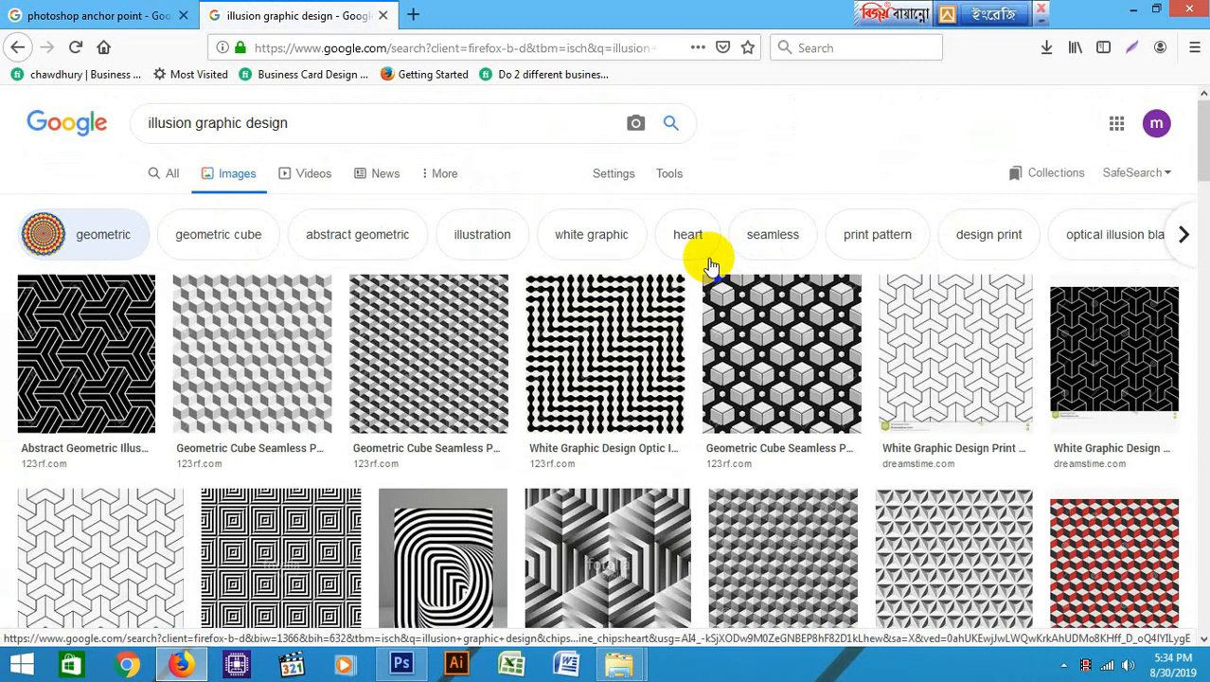
scroll(737, 288, "down", 5)
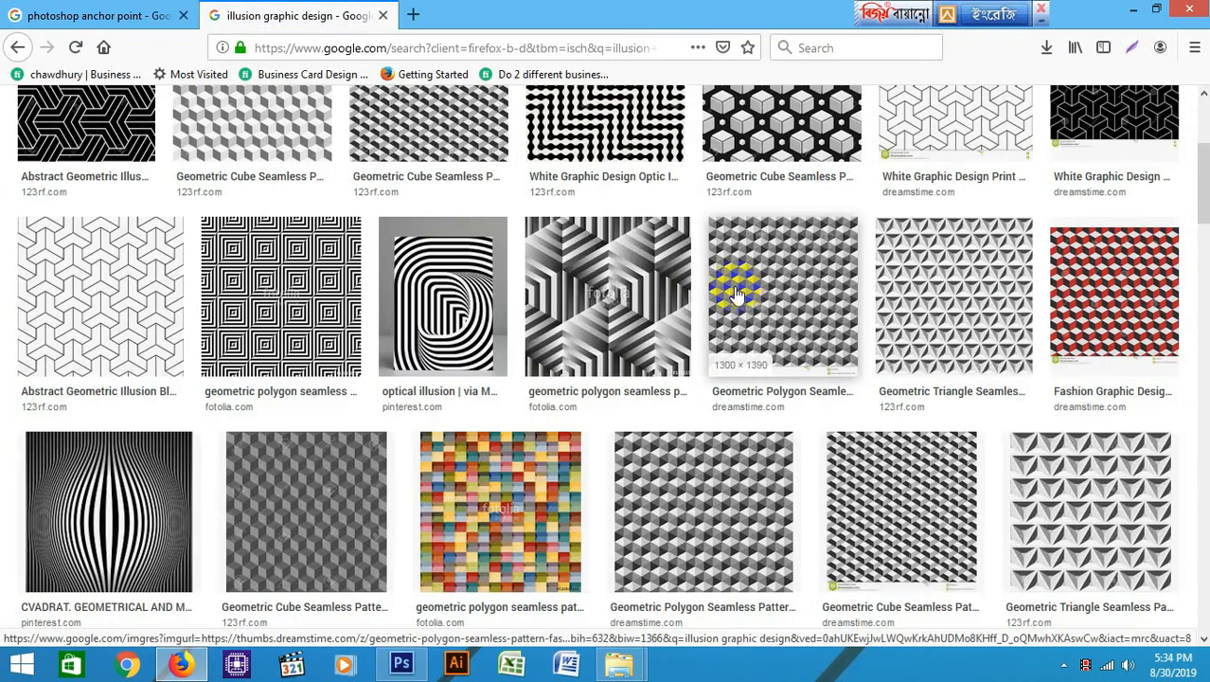
scroll(729, 298, "down", 3)
scroll(729, 297, "down", 5)
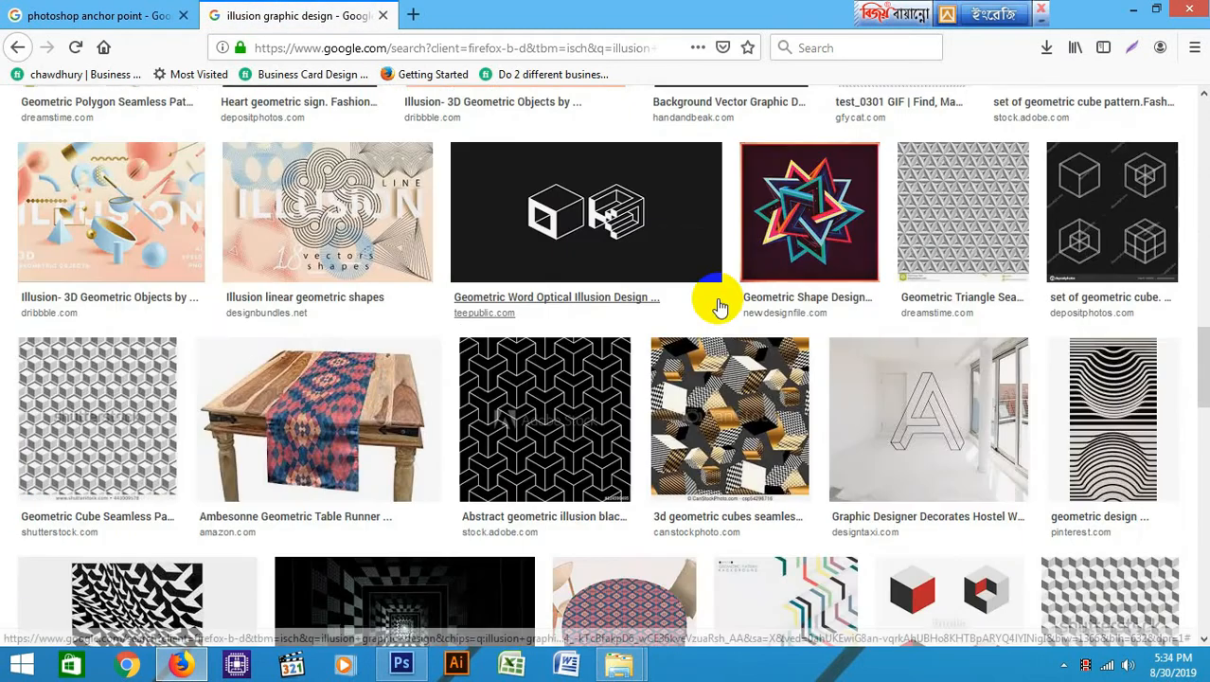
scroll(718, 303, "down", 8)
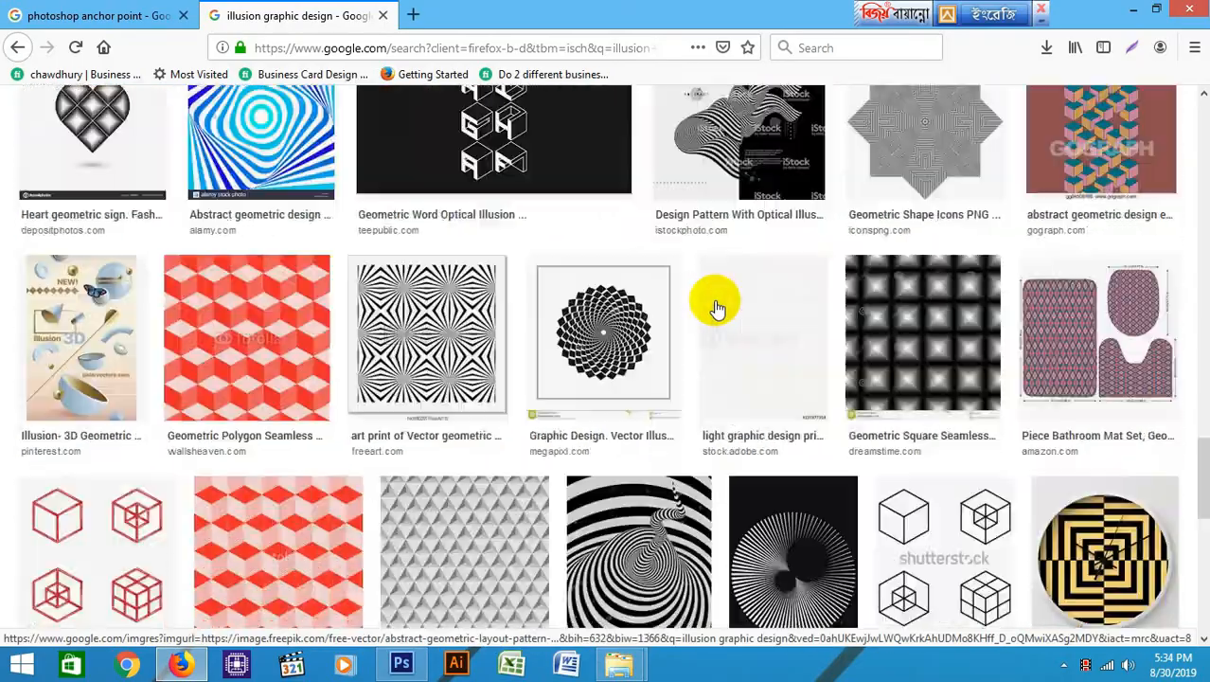
scroll(716, 312, "up", 6)
scroll(717, 350, "up", 8)
scroll(717, 347, "down", 5)
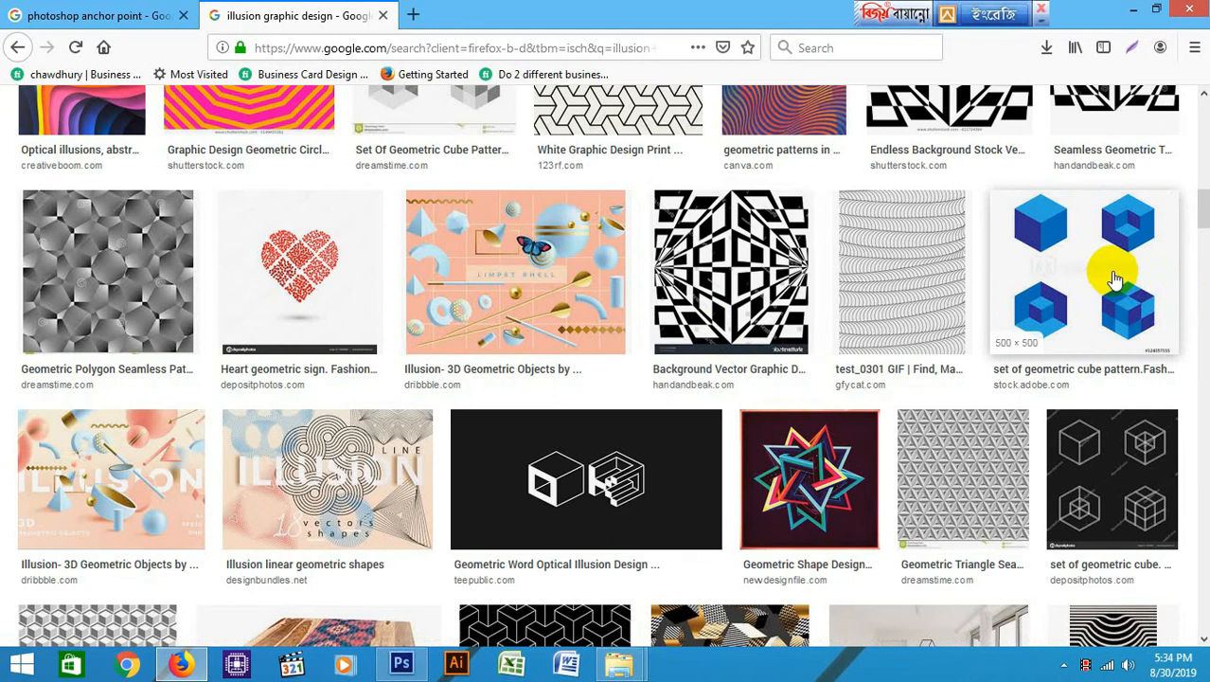
Preview the Adobe Stock set of four blue geometric cubes, save the image to the Desktop and close the preview
left_click(1108, 271)
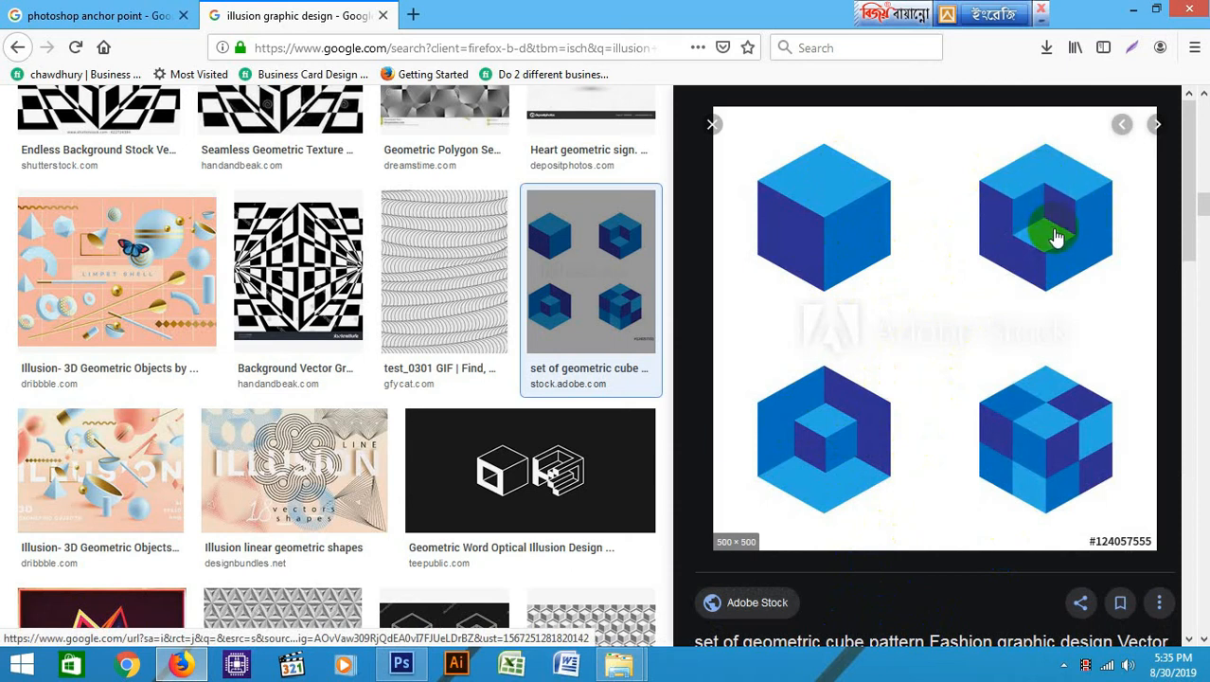
right_click(824, 203)
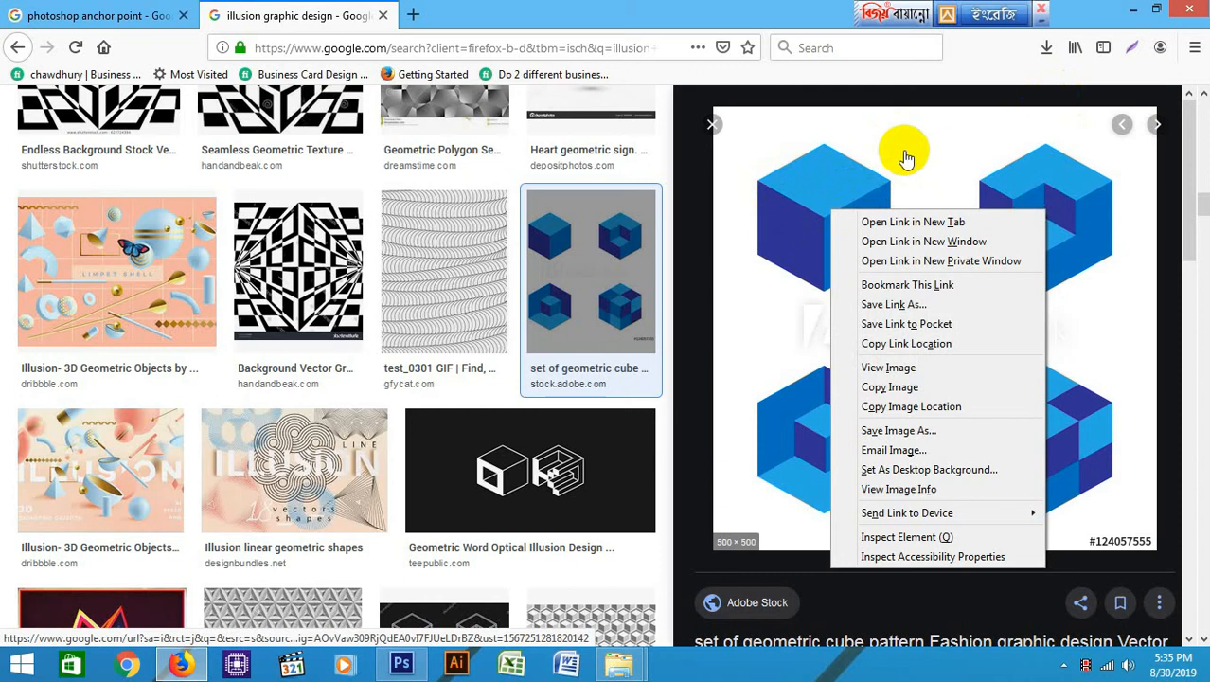
left_click(862, 207)
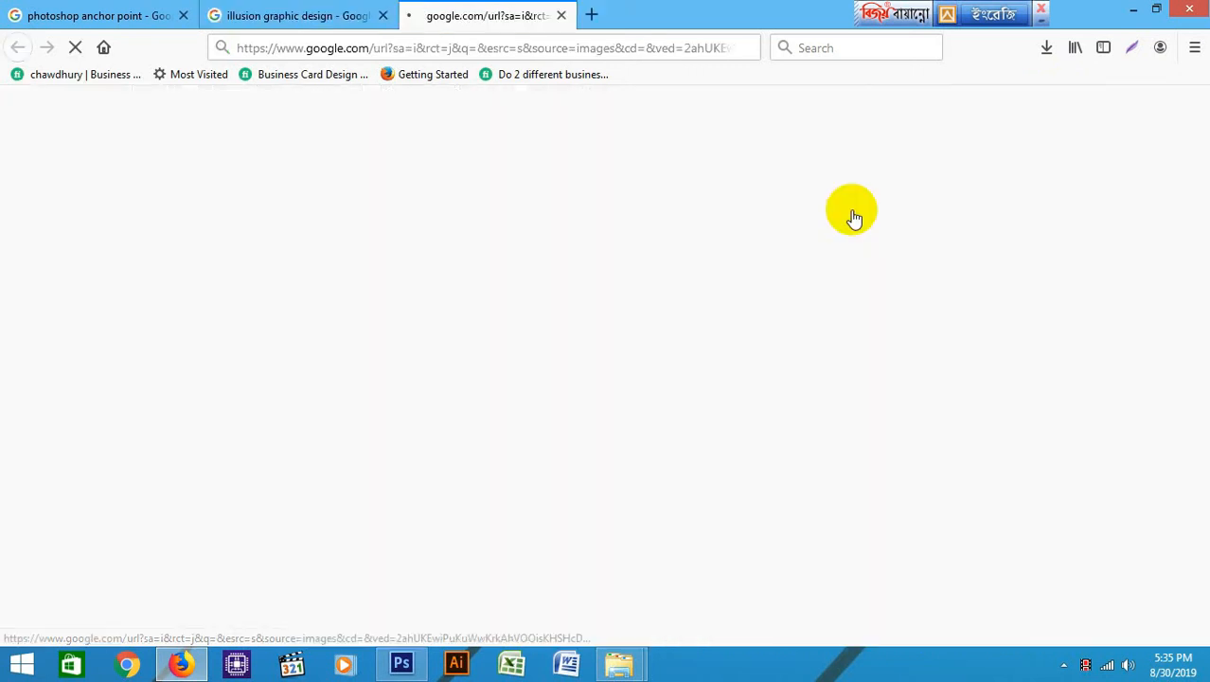
left_click(377, 15)
right_click(829, 210)
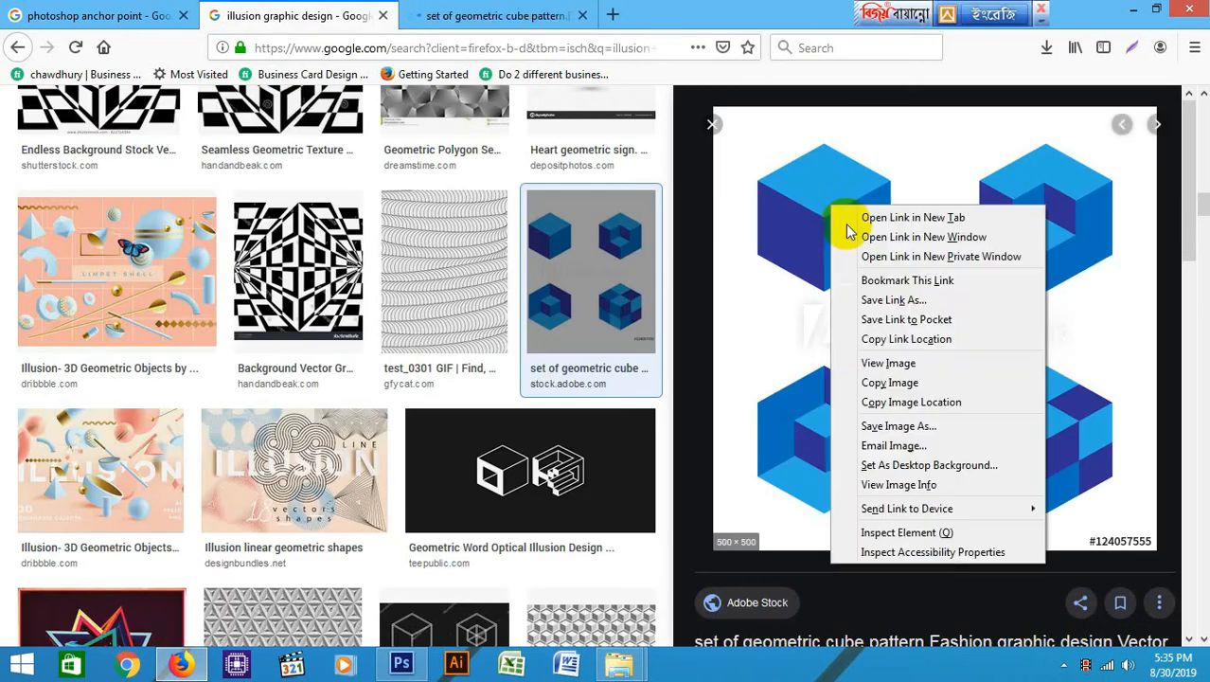
left_click(917, 426)
left_click(269, 168)
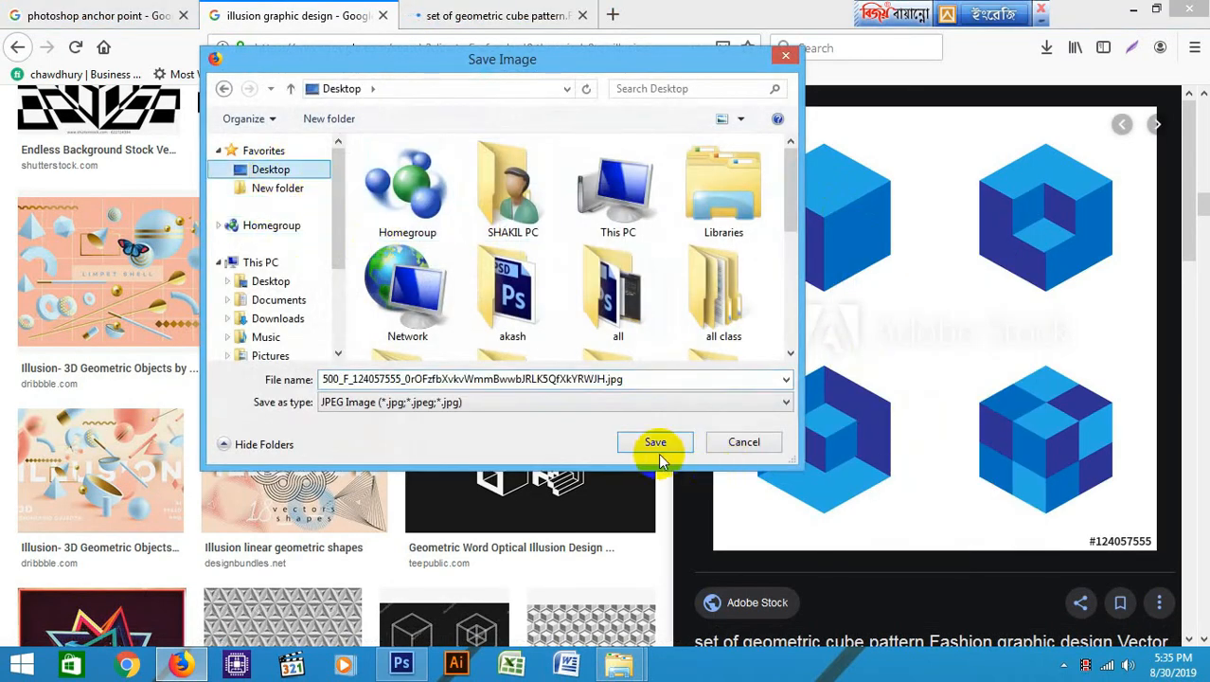
left_click(658, 445)
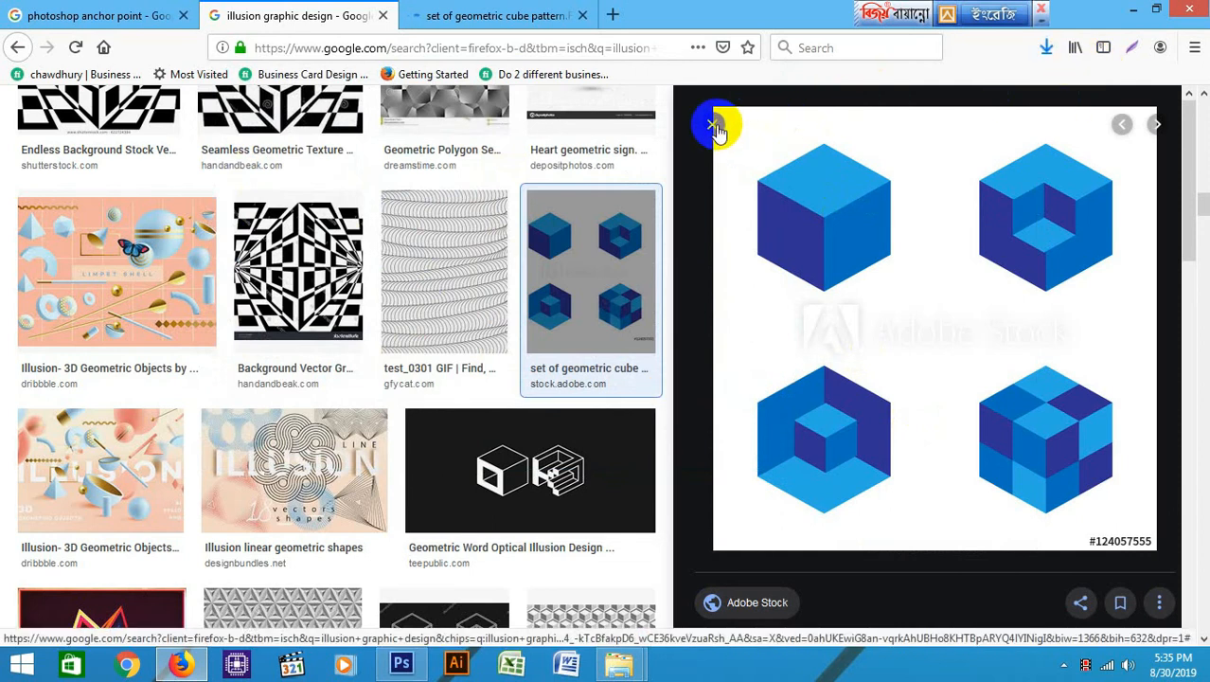
left_click(717, 127)
Close the extra Adobe Stock page and show the downloaded blue cubes image in its Desktop folder
left_click(521, 15)
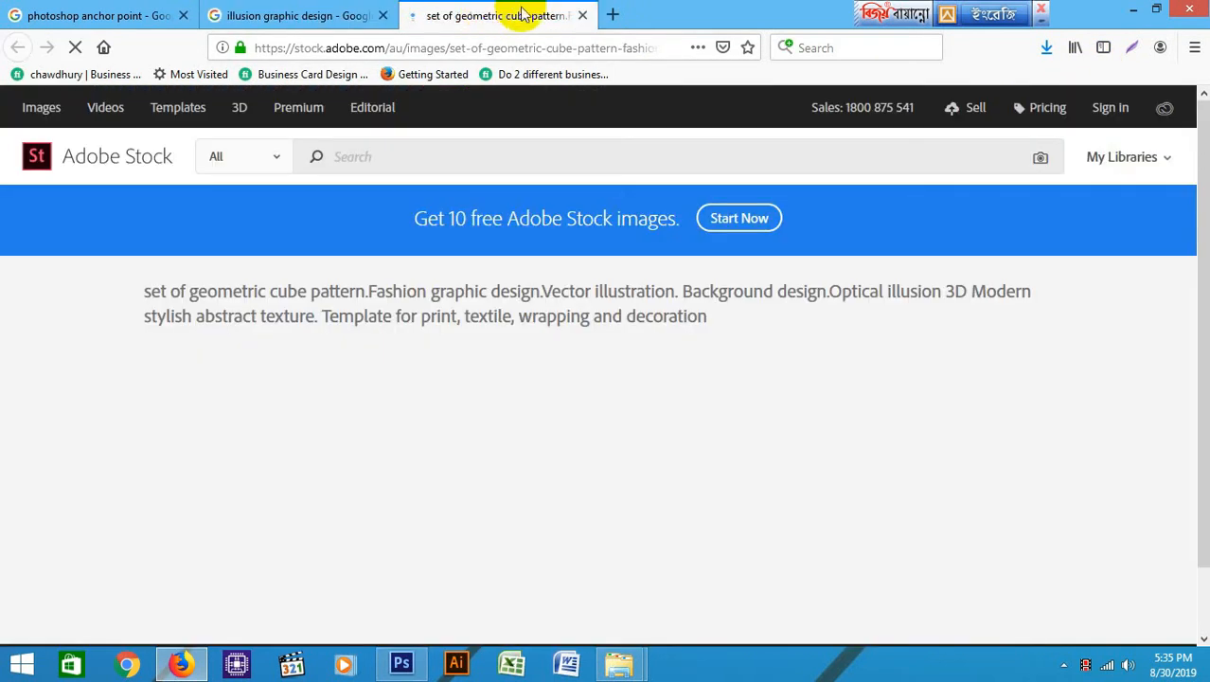
left_click(580, 15)
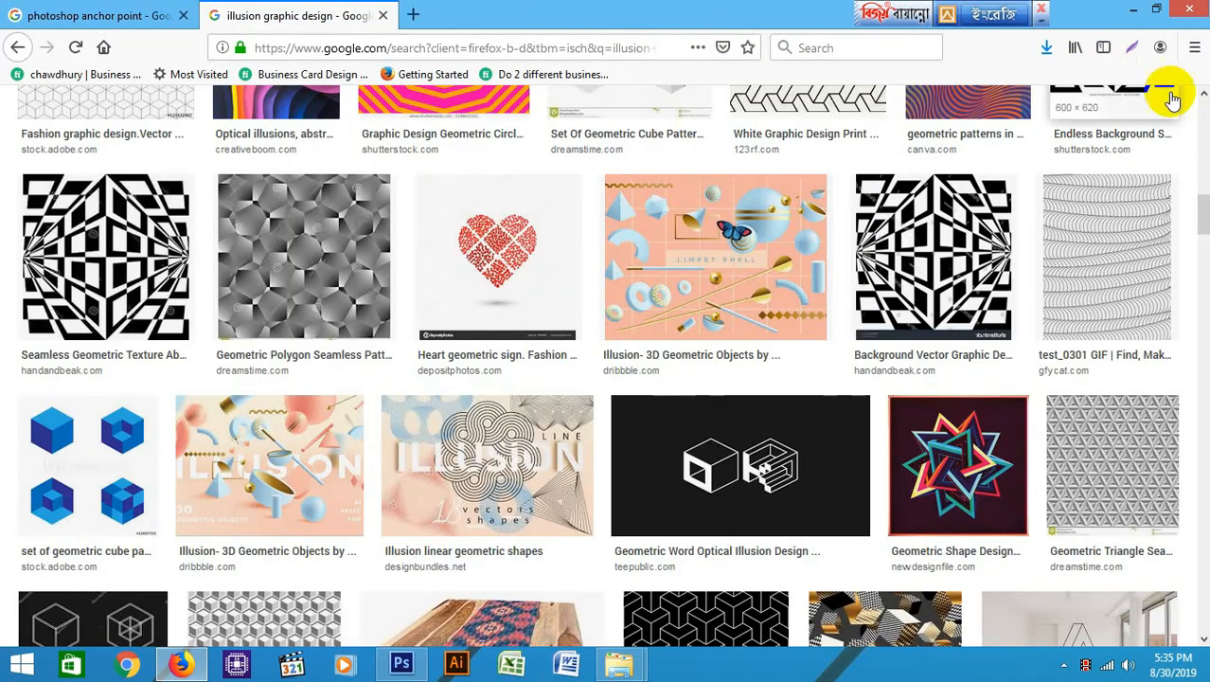
left_click(1047, 49)
left_click(1037, 87)
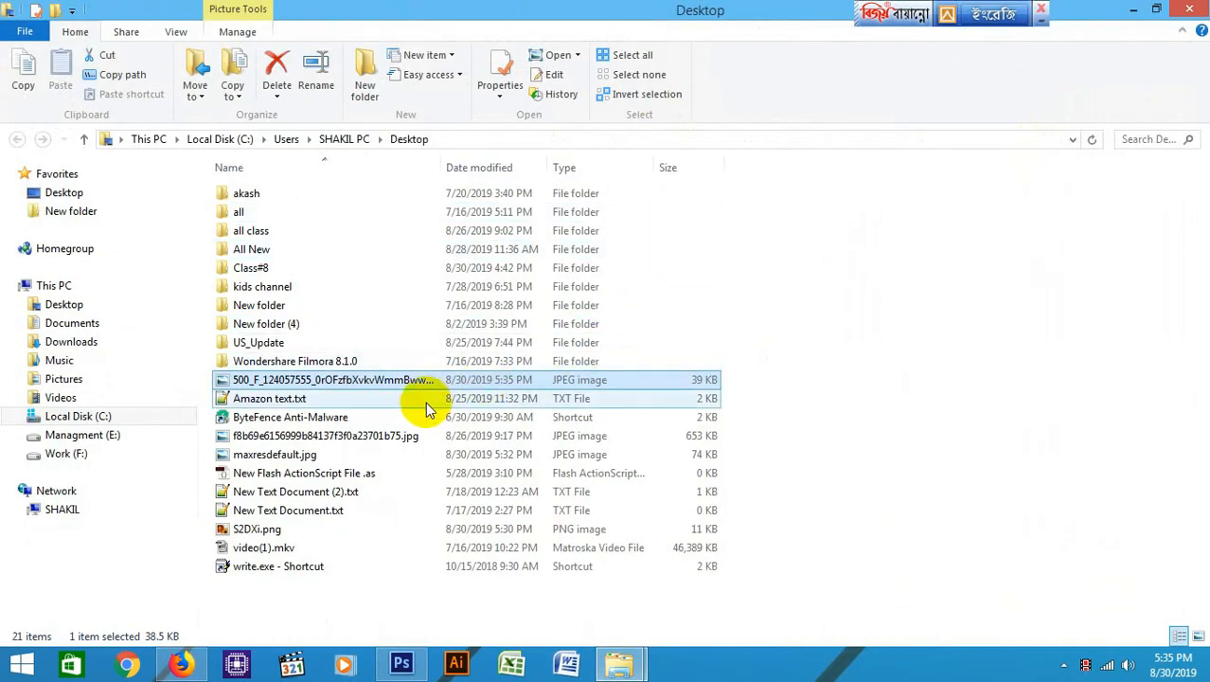
Open the downloaded blue cubes image in Photoshop and magnify the solid cube to 200%
left_click_drag(378, 379, 711, 156)
key("ctrl+plus")
left_click_drag(506, 221, 685, 461)
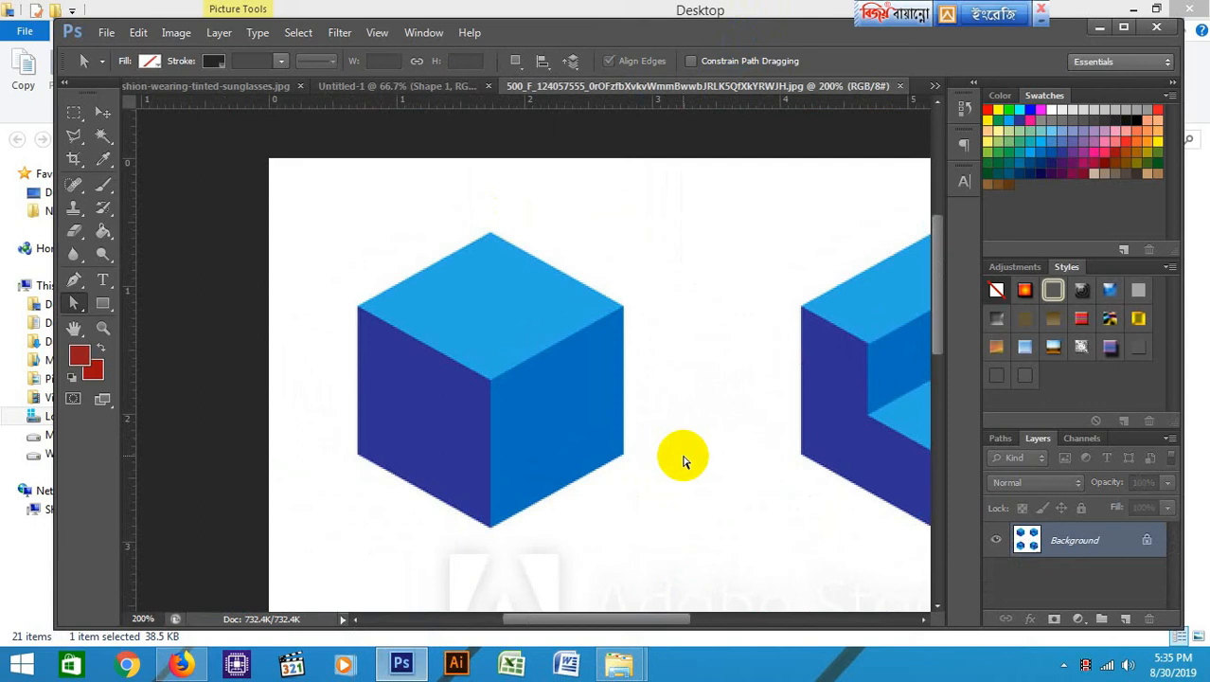
left_click(101, 305)
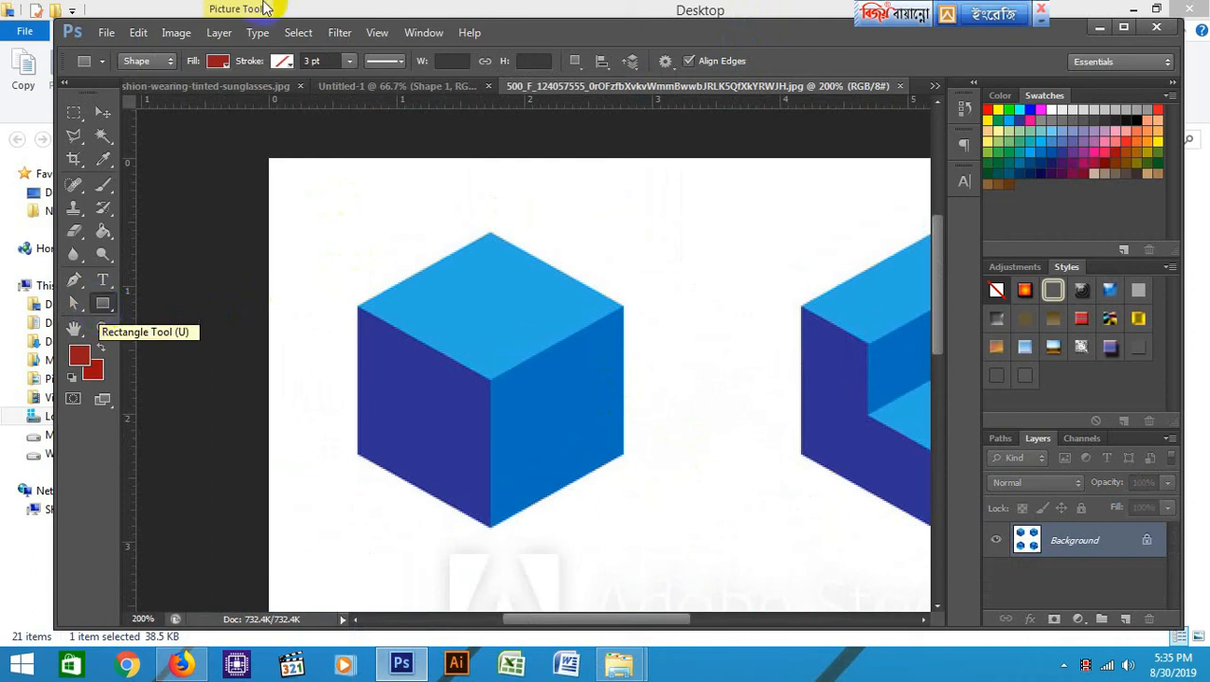
left_click(217, 65)
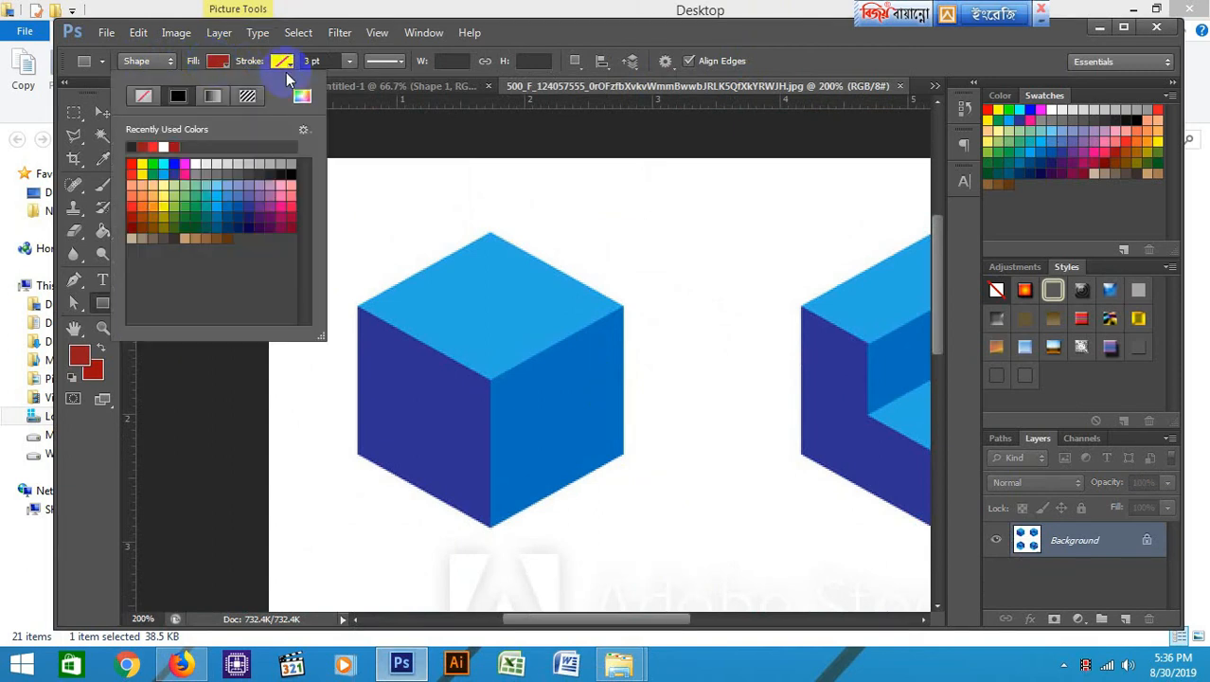
left_click(582, 8)
left_click(405, 665)
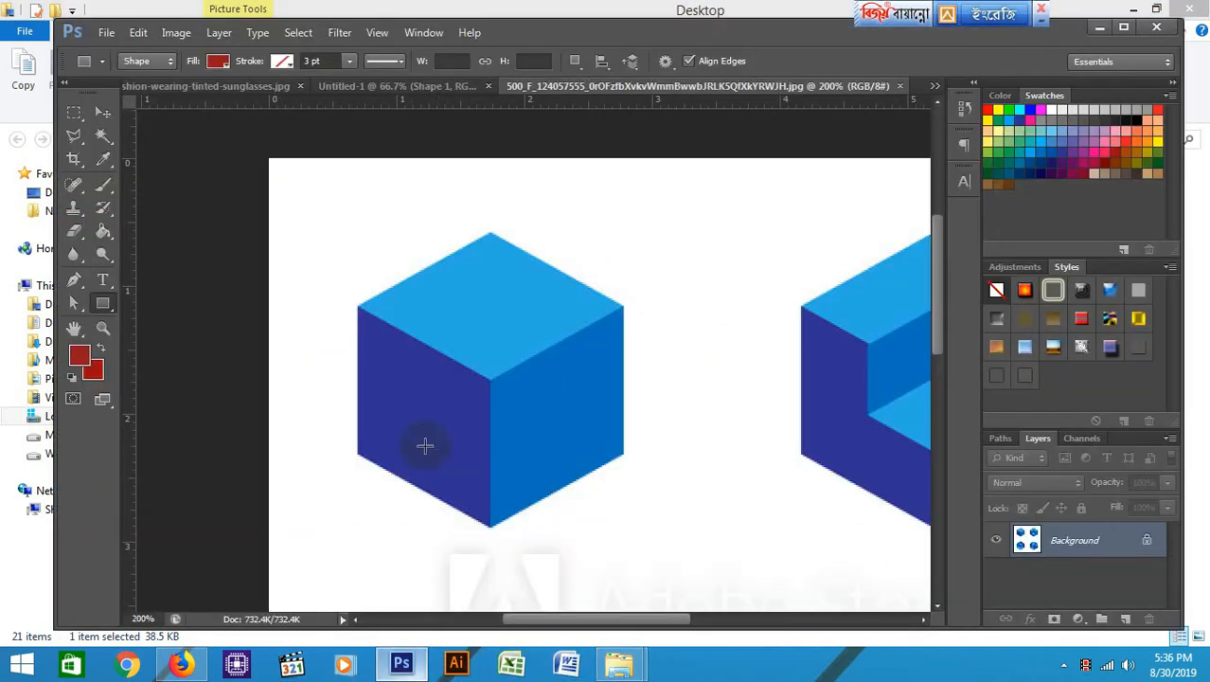
Sample the dark blue of the solid cube's left face as the foreground colour with the Eyedropper
scroll(456, 322, "down", 1)
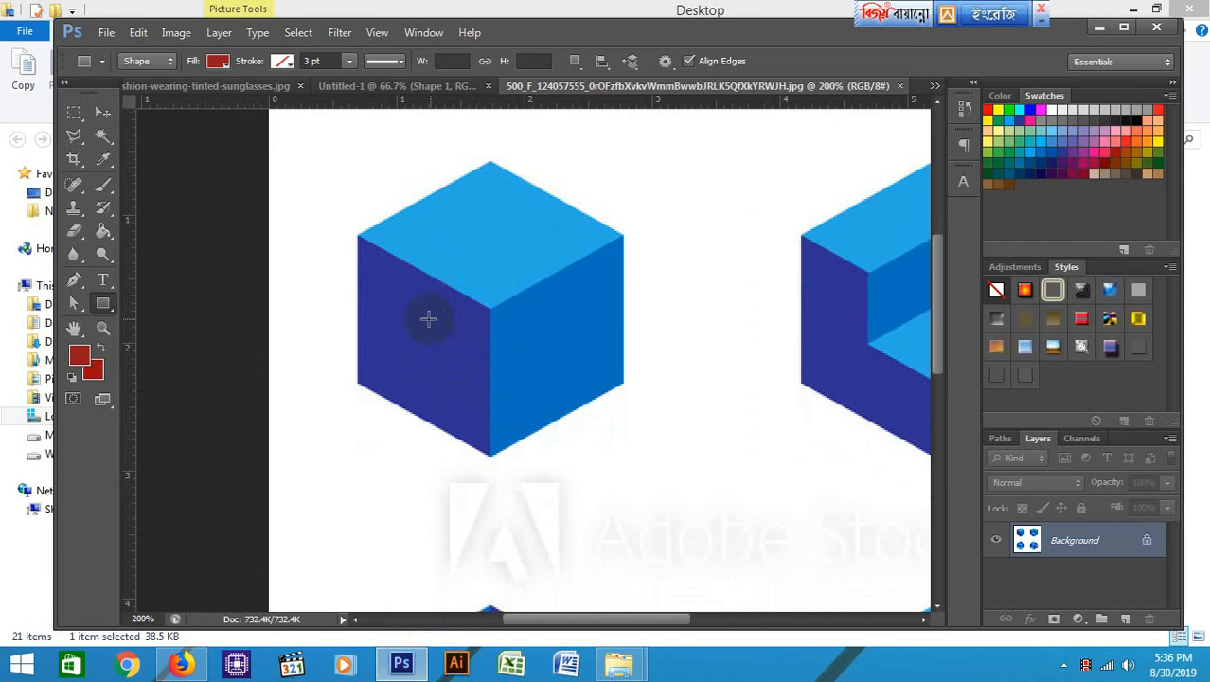
left_click(101, 167)
left_click(80, 358)
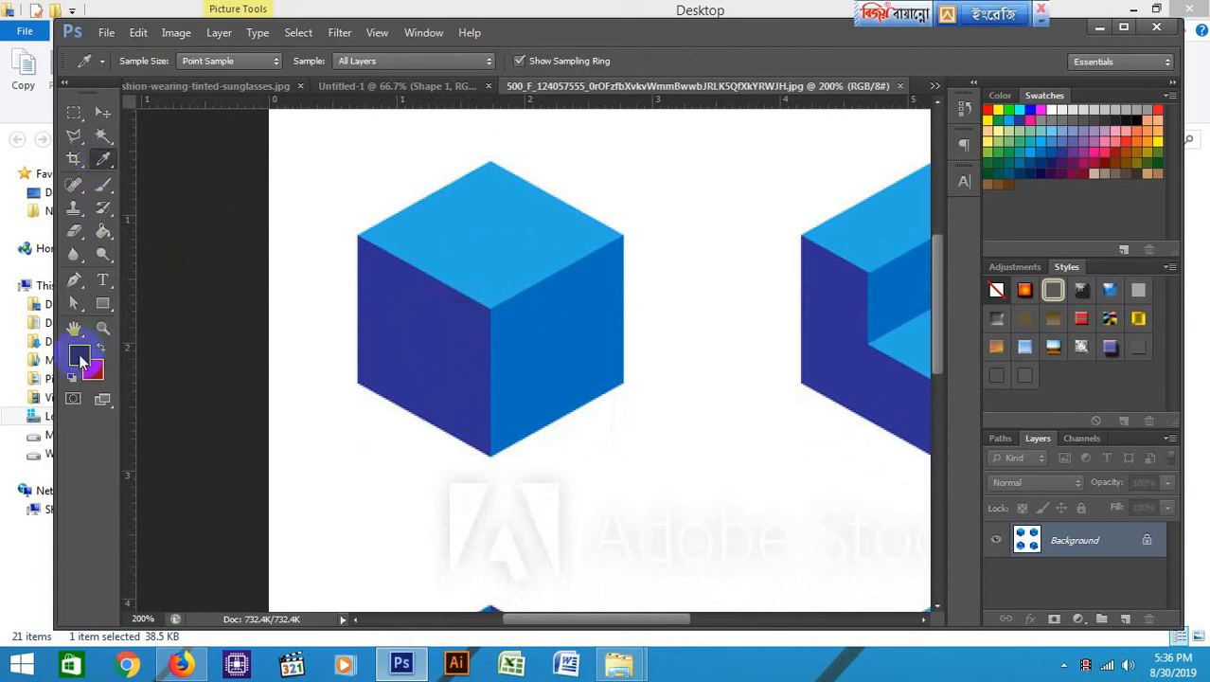
Draw a dark blue rectangle shape about 76 × 82 px over the left face of the solid cube
left_click(102, 301)
left_click(216, 64)
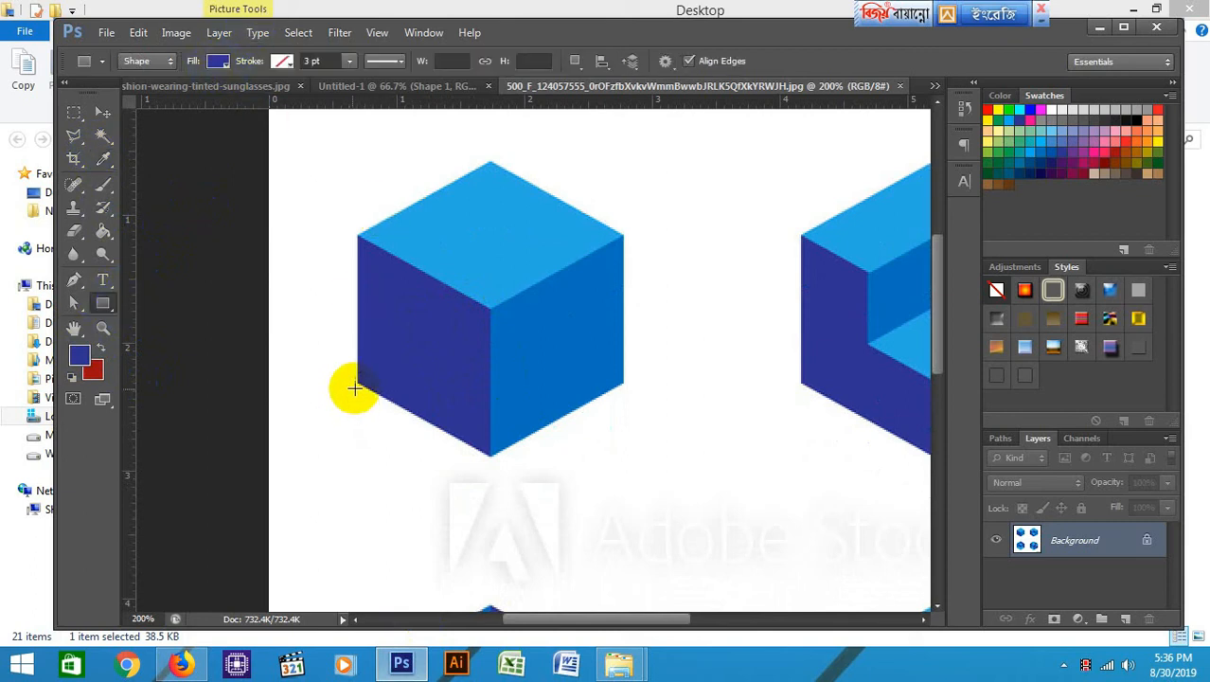
left_click_drag(357, 384, 490, 239)
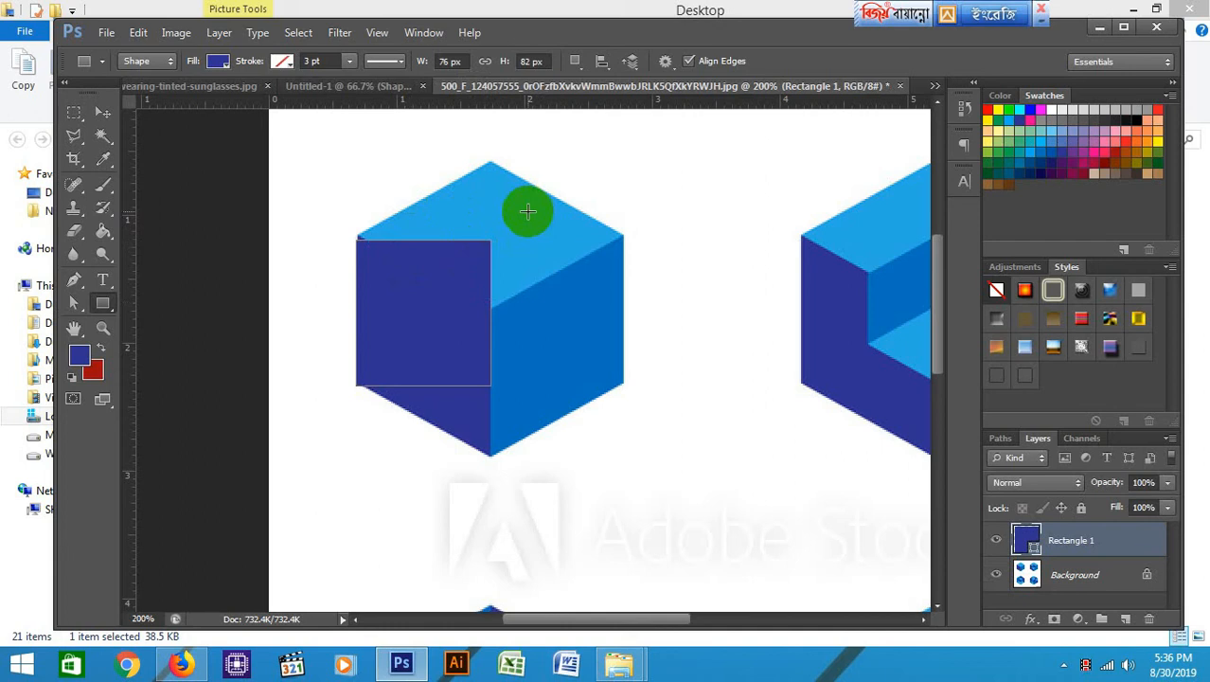
Sample the light blue of the solid cube's top face and draw a rectangle about 73 × 85 px over its left face
left_click(103, 160)
left_click_drag(561, 239, 532, 237)
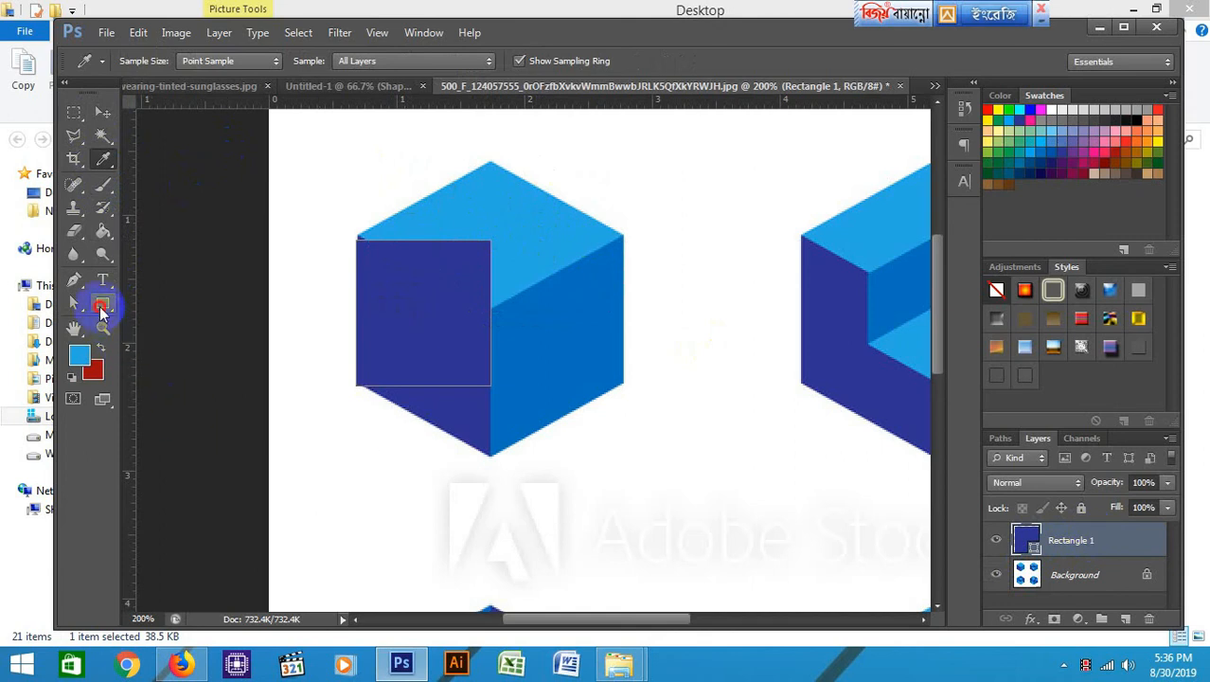
left_click(103, 305)
left_click_drag(359, 234, 489, 383)
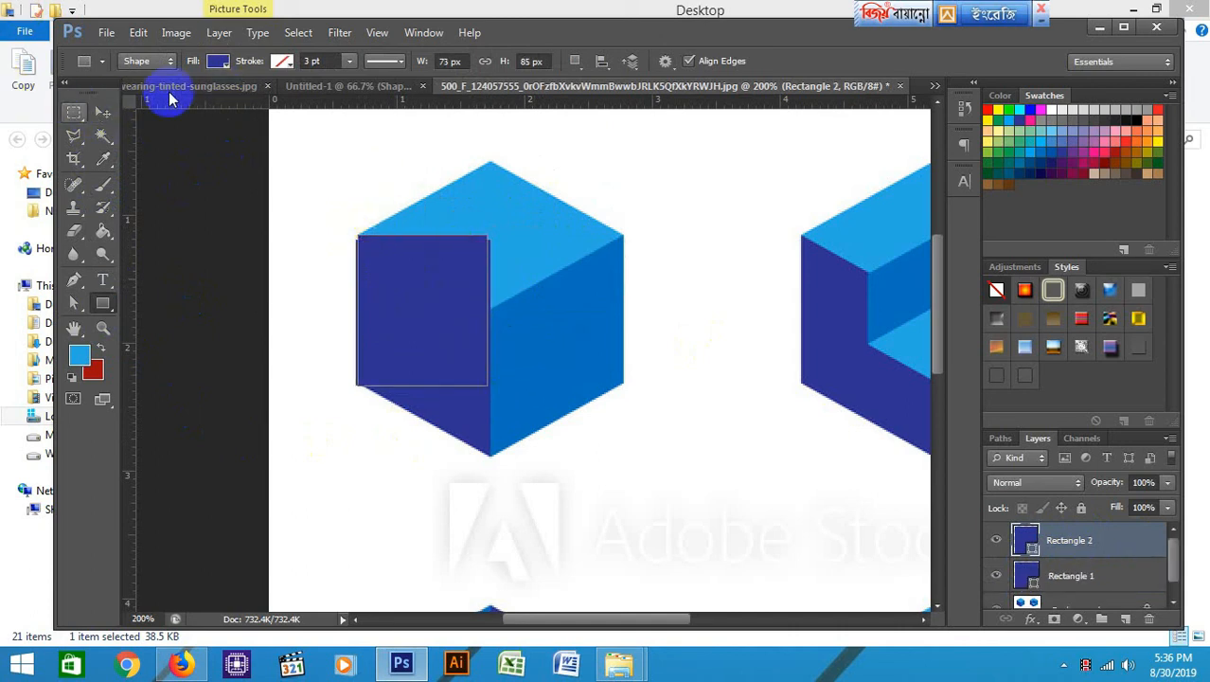
Fill the newly drawn rectangle with the sampled light blue from the recently used colours
left_click(217, 61)
left_click(133, 148)
left_click(722, 3)
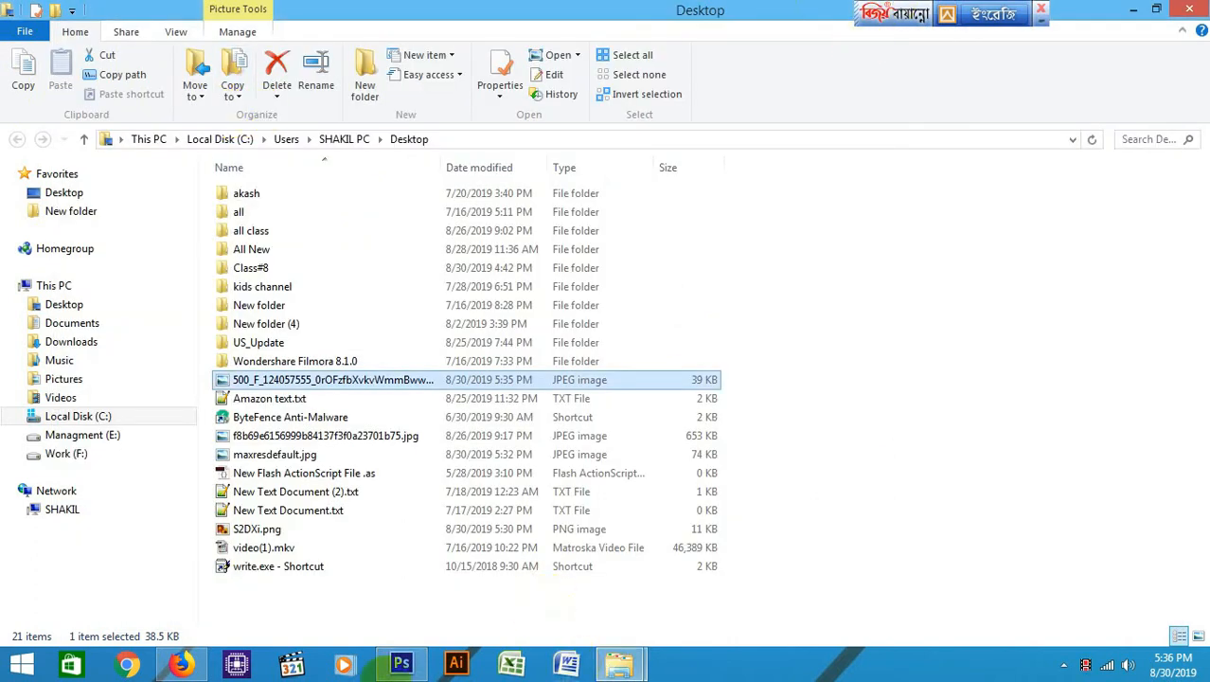
left_click(406, 666)
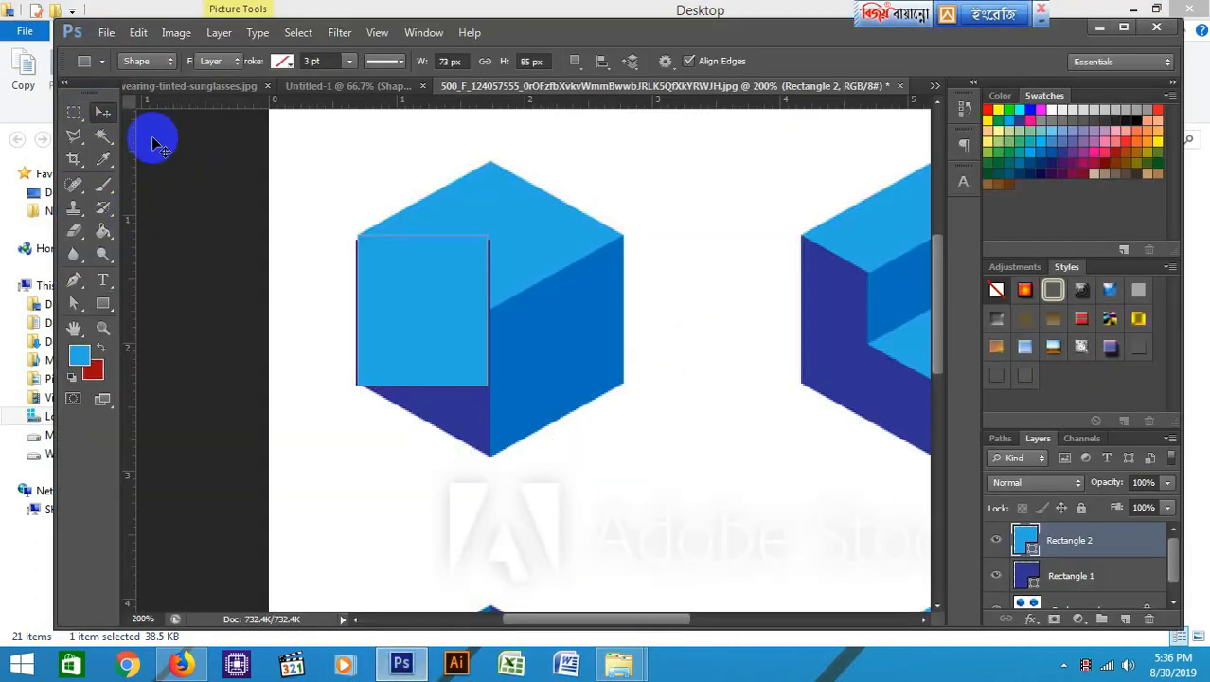
Move the light blue rectangle off the cube to its upper right and the dark blue rectangle to its lower left
left_click(103, 115)
left_click(421, 296)
left_click_drag(410, 303, 362, 443)
left_click_drag(614, 230, 689, 237)
left_click_drag(375, 470, 360, 440)
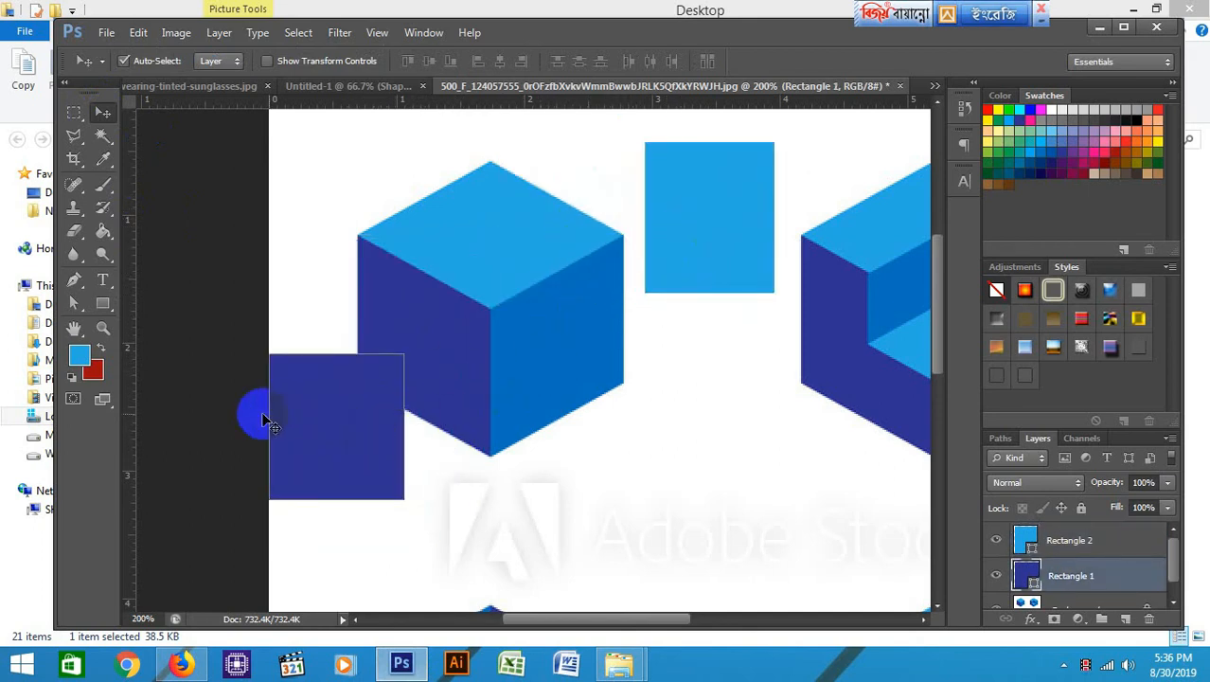
Draw a third rectangle about 73 × 83 px over the right face of the solid cube
left_click(103, 304)
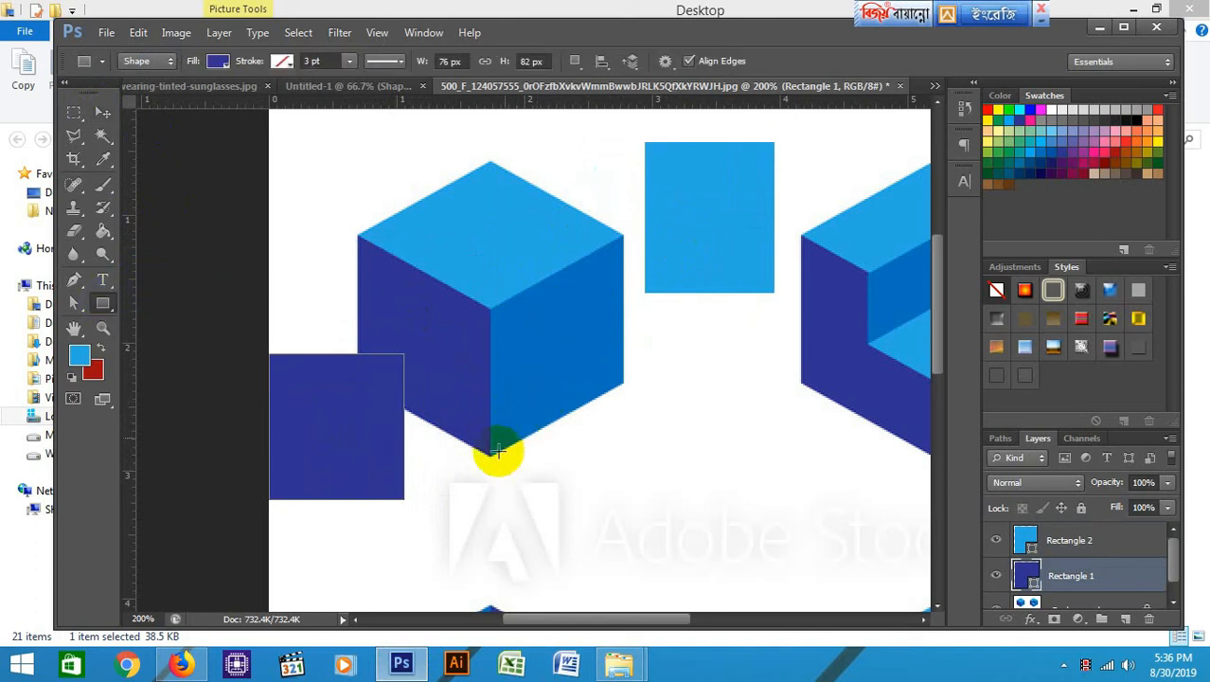
left_click_drag(489, 455, 620, 308)
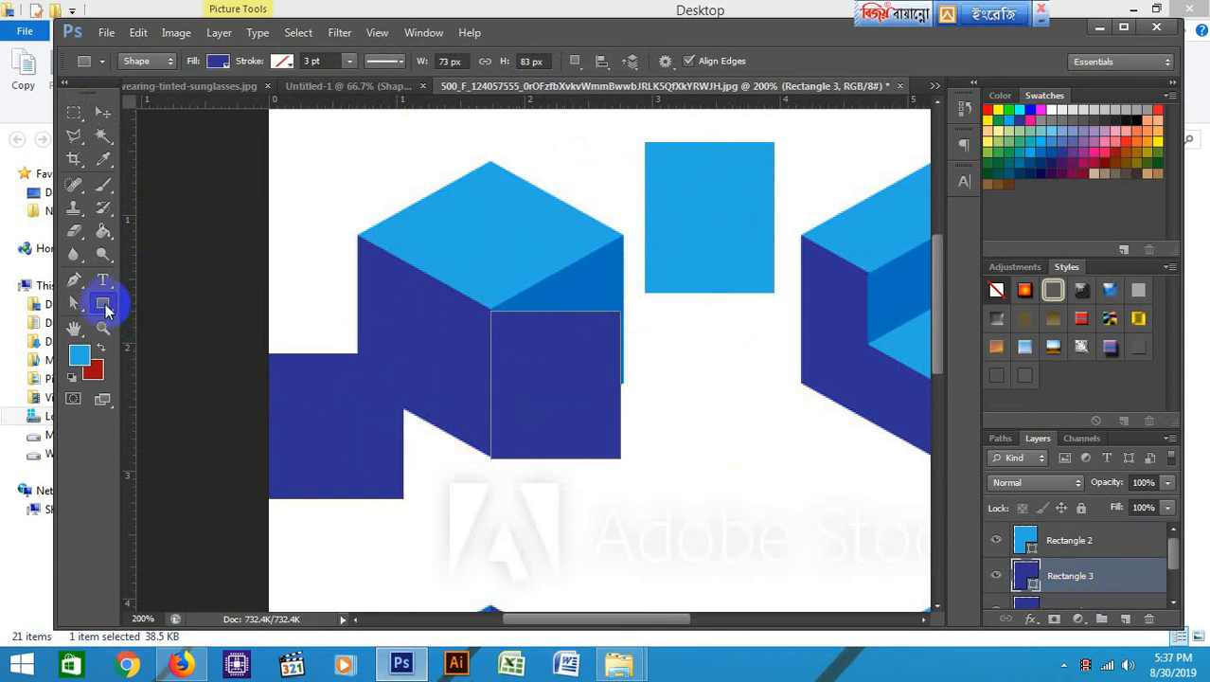
left_click(217, 61)
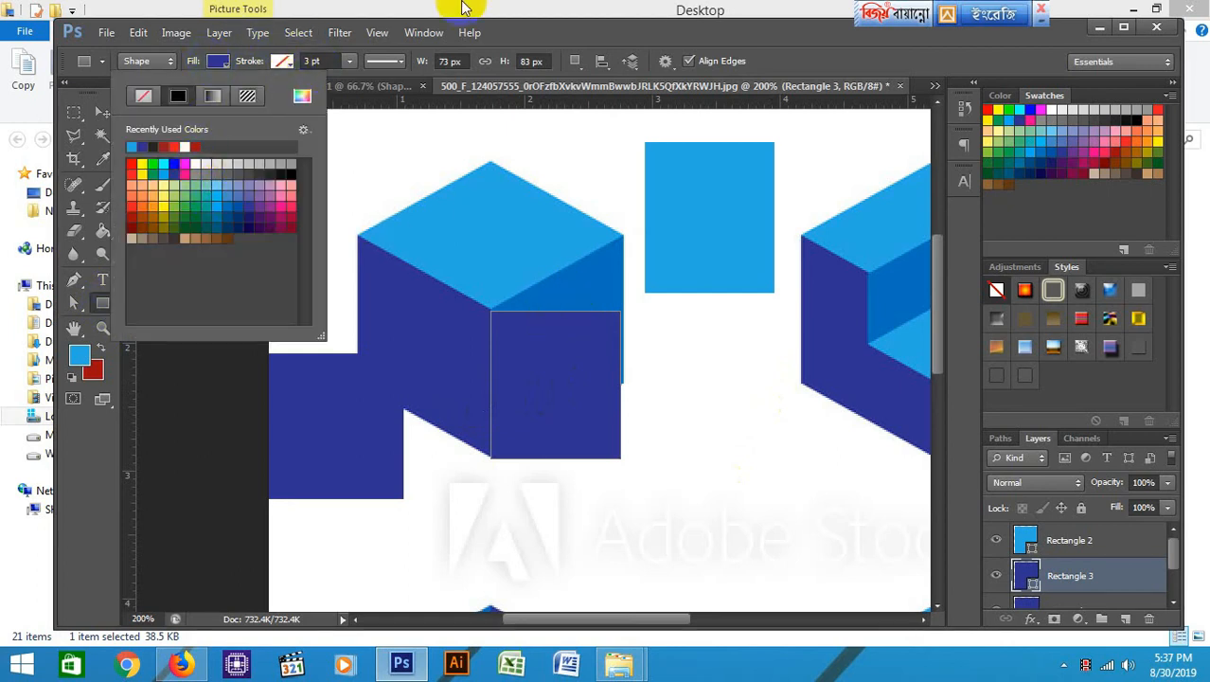
Sample the medium blue of the cube's right face and accept 0071bd as the foreground colour
left_click(103, 158)
left_click_drag(548, 263, 580, 284)
left_click(79, 355)
left_click(916, 336)
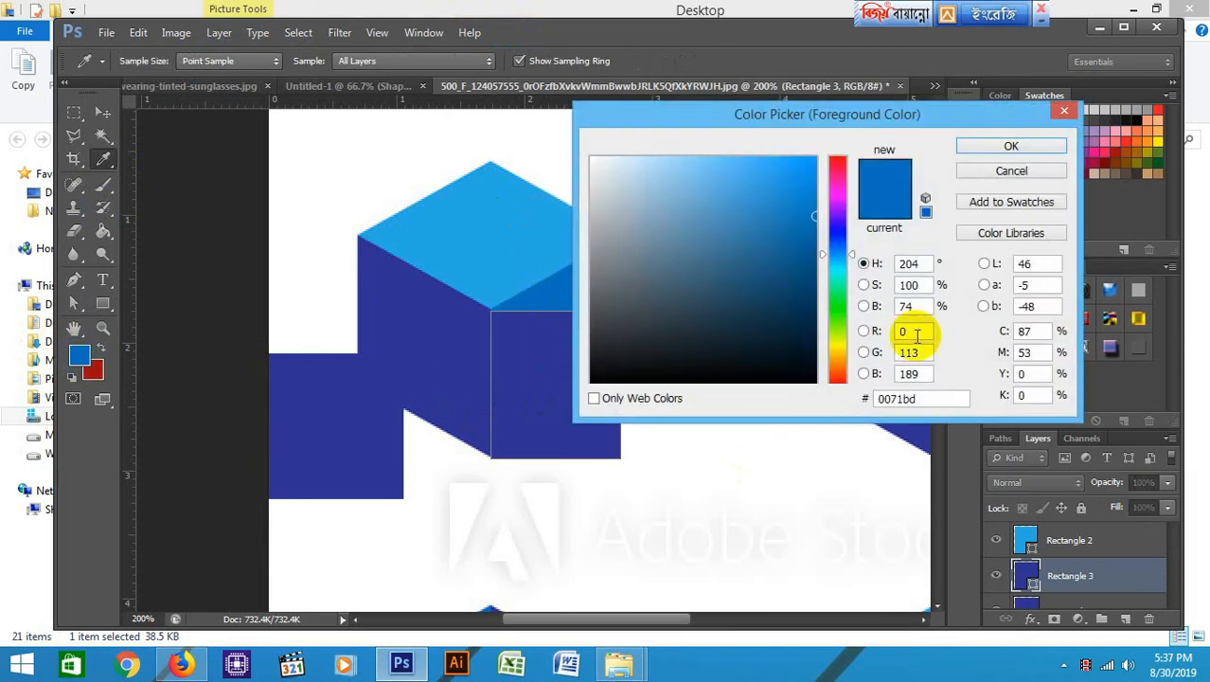
left_click(1019, 178)
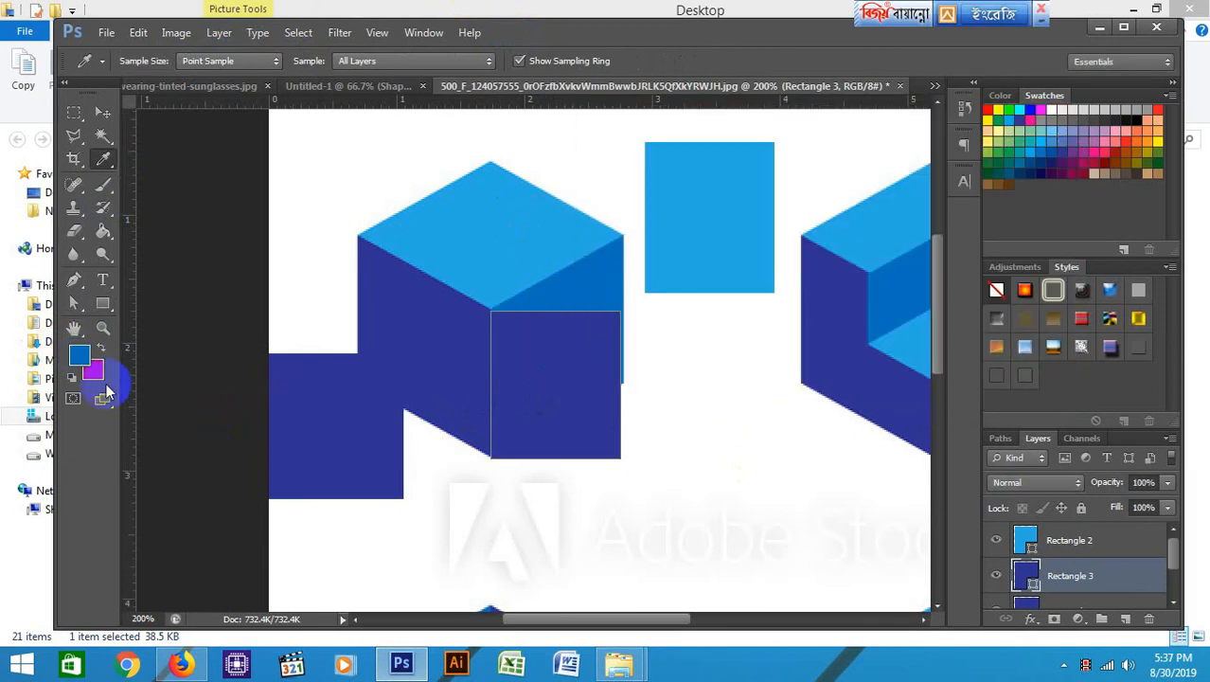
left_click(80, 360)
left_click(899, 399)
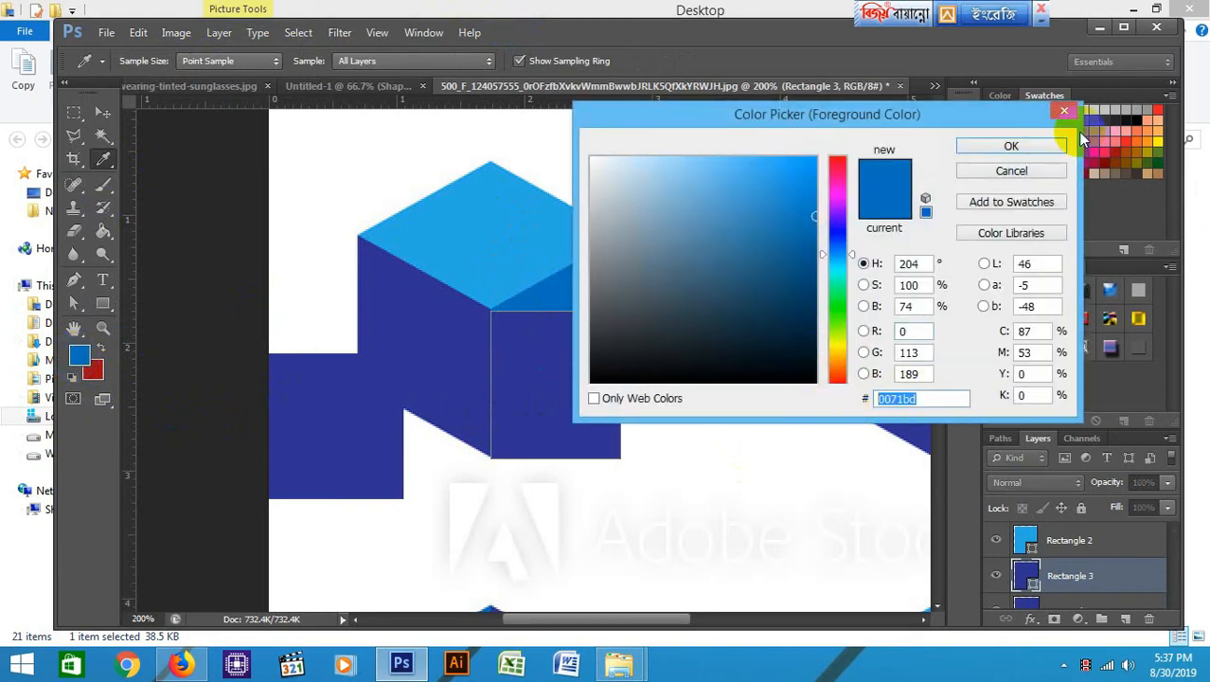
left_click(1011, 146)
Fill the rectangle over the right face with the sampled medium blue from the recently used colours
left_click(112, 303)
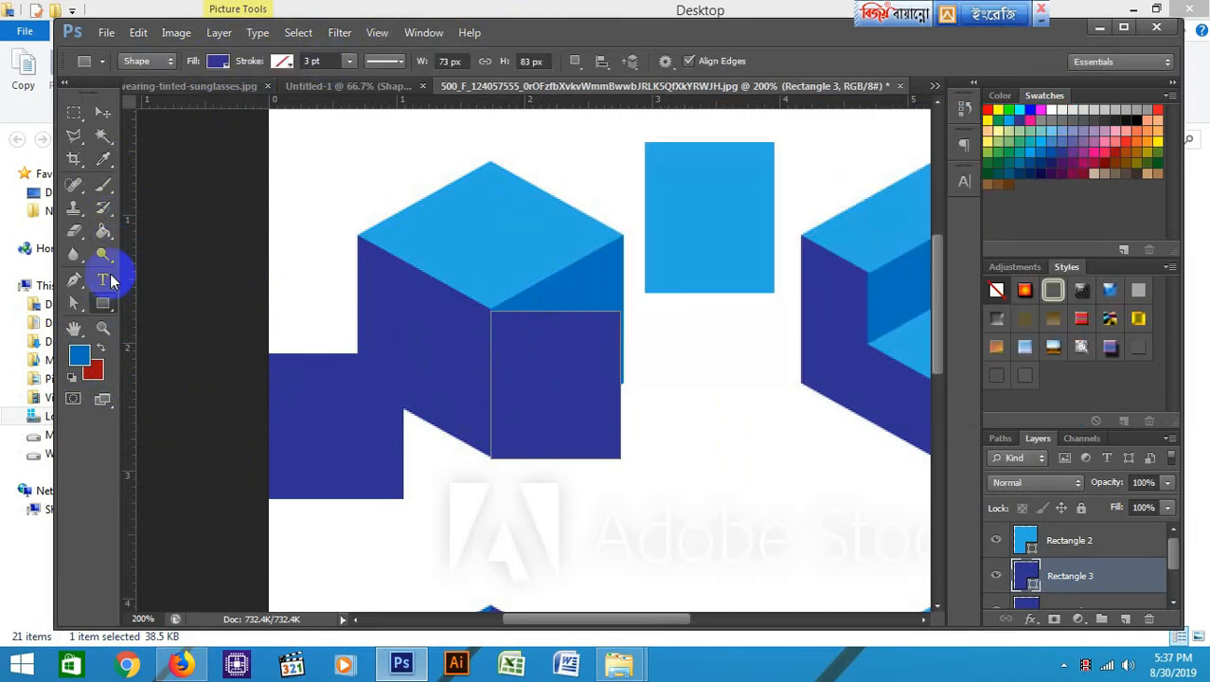
left_click(217, 62)
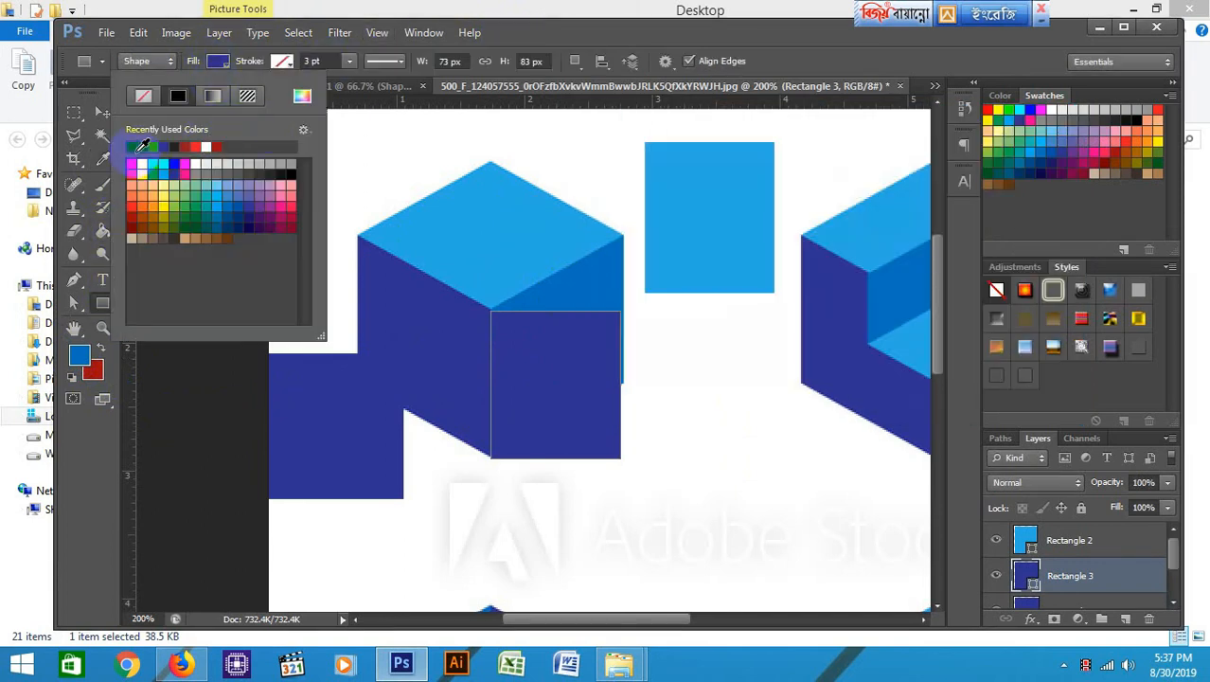
left_click(138, 145)
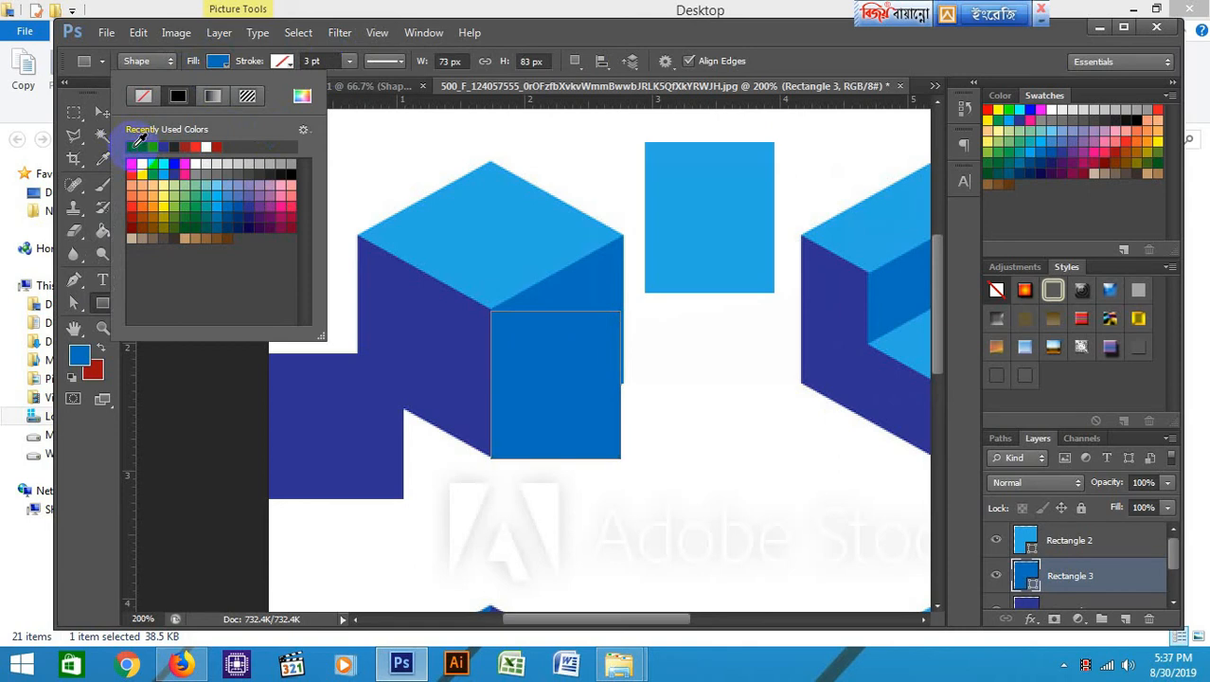
left_click(557, 38)
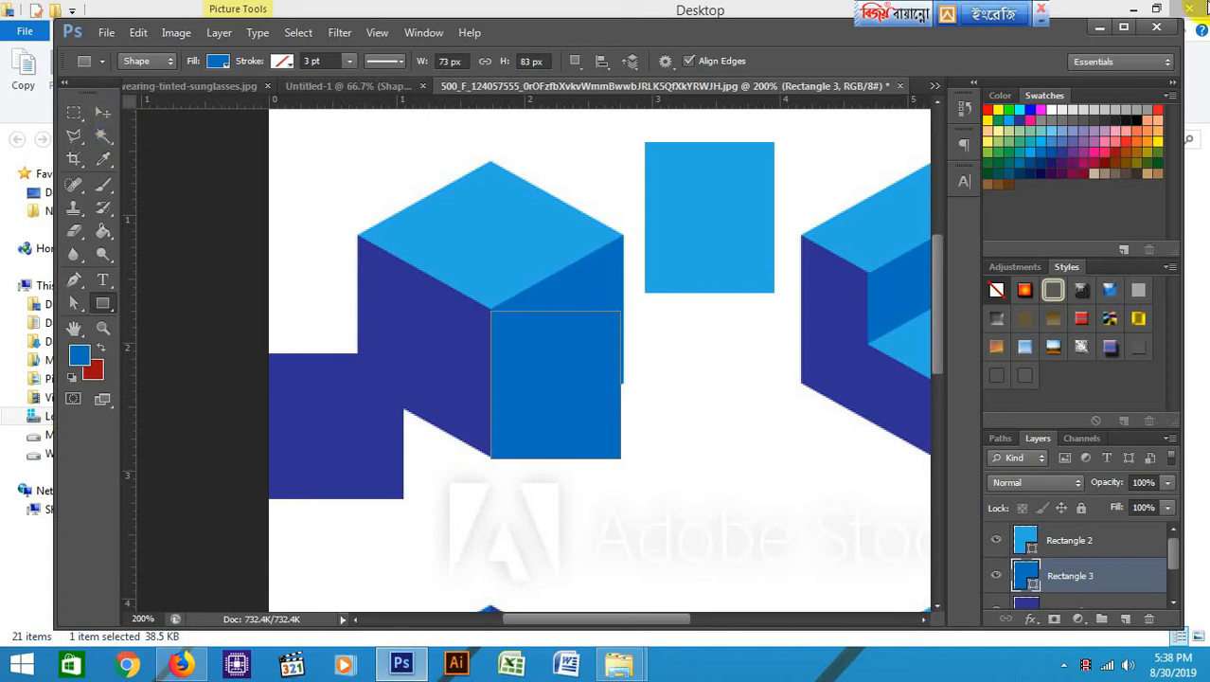
Arrange the rectangles around the cube: light blue above the top face, medium blue at the lower right, dark blue at the lower left
left_click(102, 112)
left_click(497, 230)
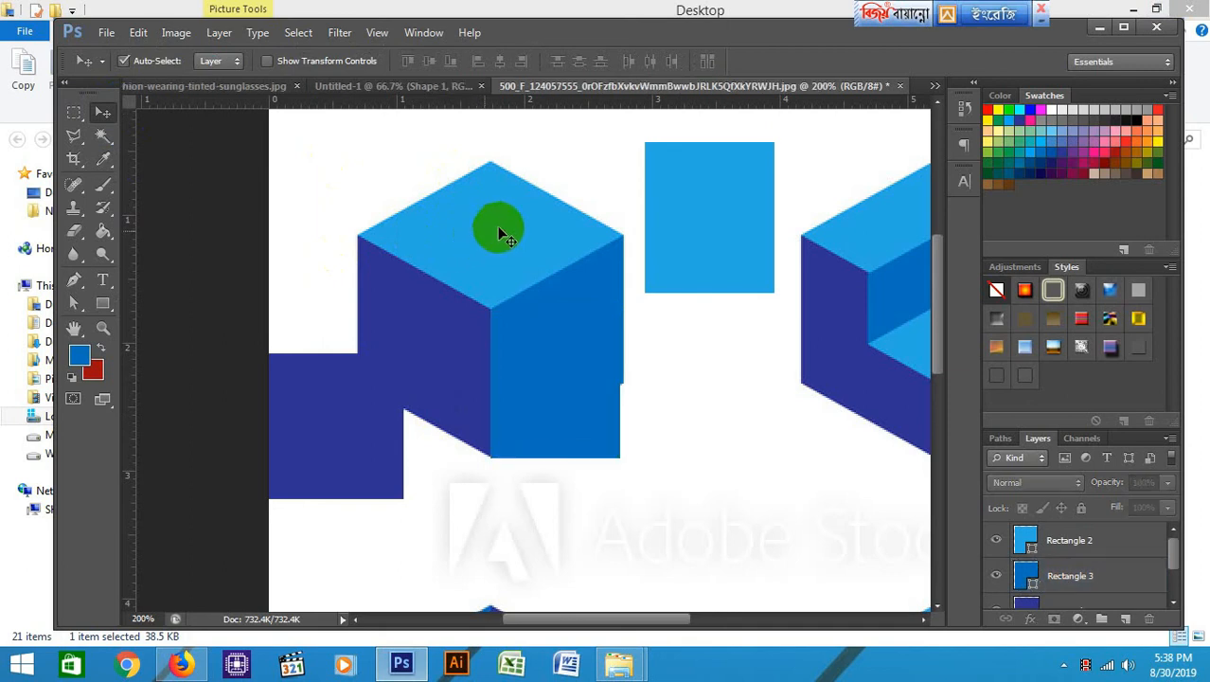
mouse_move(332, 405)
left_mouse_down()
mouse_move(386, 392)
mouse_move(348, 417)
left_mouse_up()
left_click_drag(568, 374, 678, 419)
left_click_drag(699, 221, 492, 170)
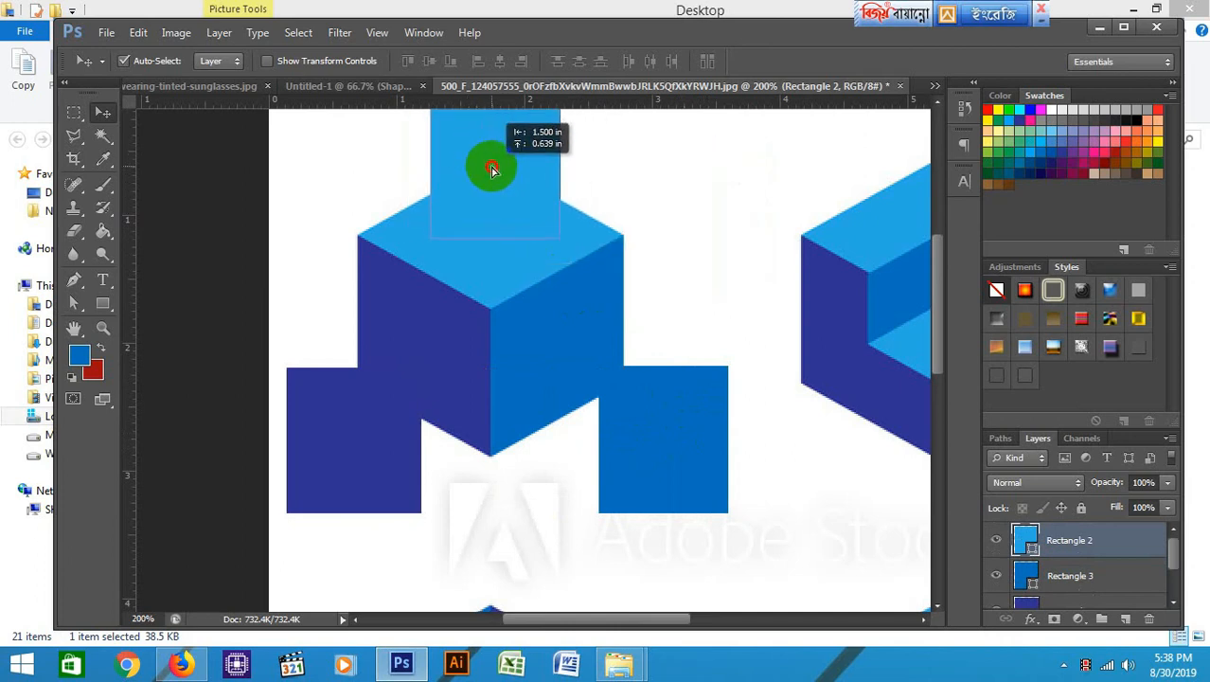
left_click_drag(630, 425, 603, 376)
left_click_drag(393, 404, 416, 340)
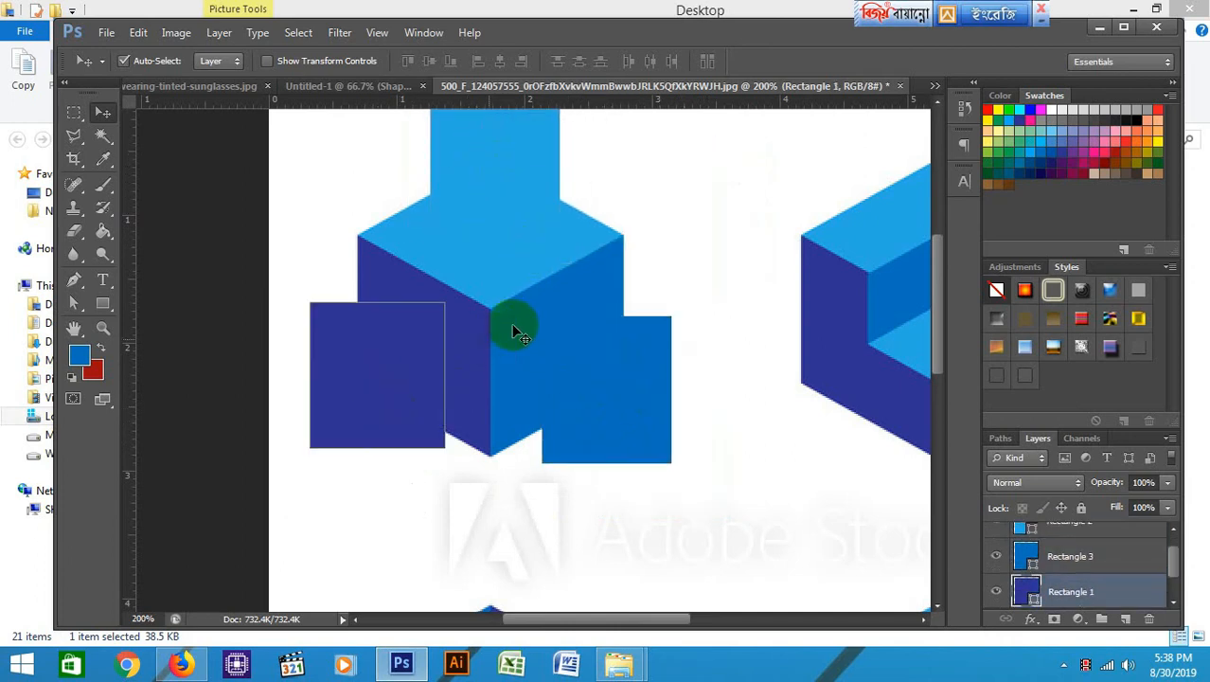
Shift the dark blue rectangle slightly lower beside the left face of the cube
left_click(526, 320)
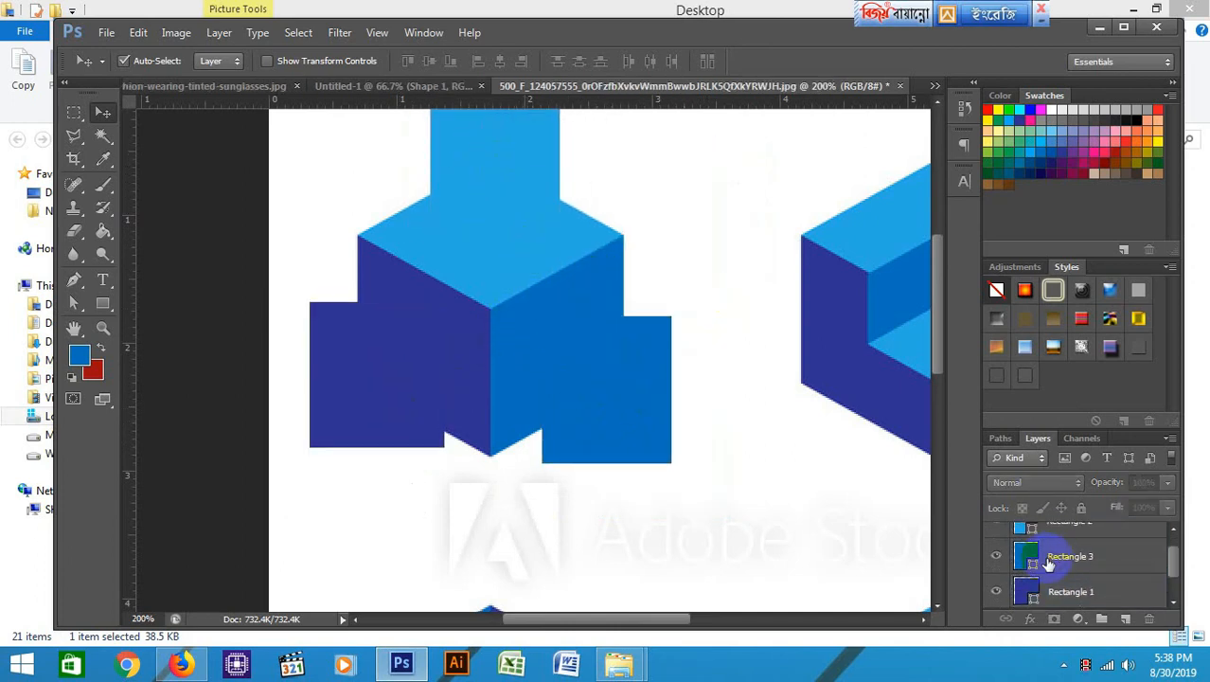
scroll(1076, 592, "down", 1)
left_click(1076, 594)
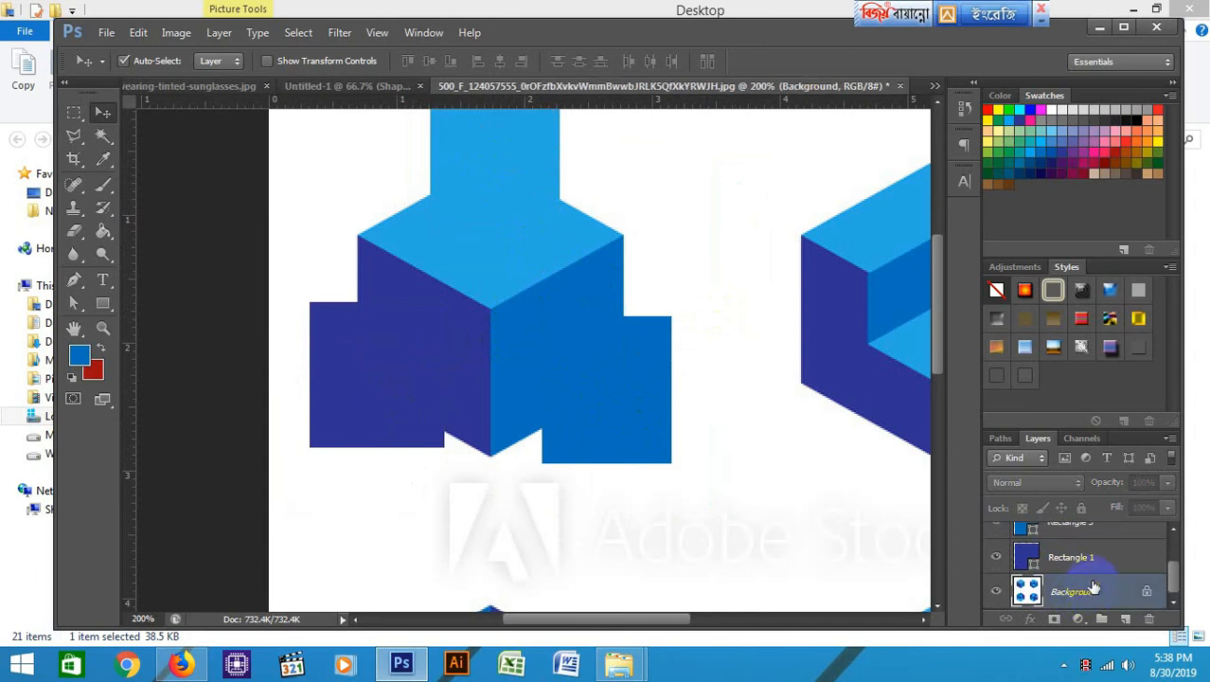
mouse_move(369, 374)
left_mouse_down()
mouse_move(405, 424)
mouse_move(400, 373)
mouse_move(370, 397)
left_mouse_up()
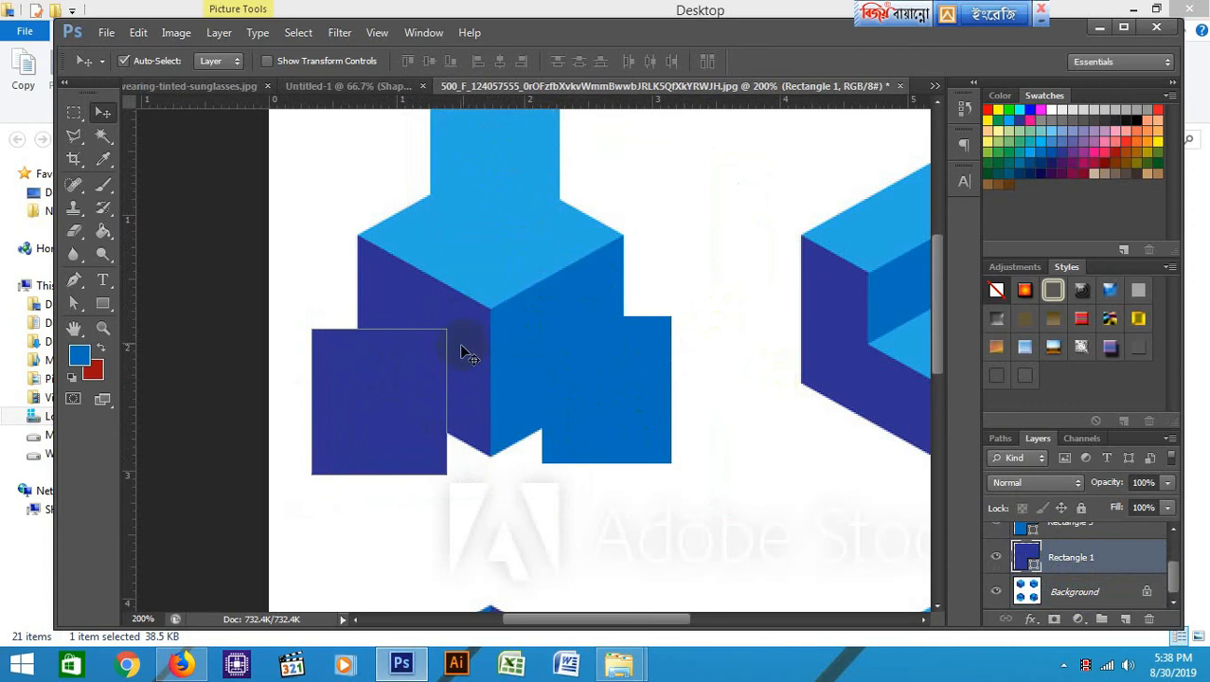
left_click_drag(379, 392, 379, 404)
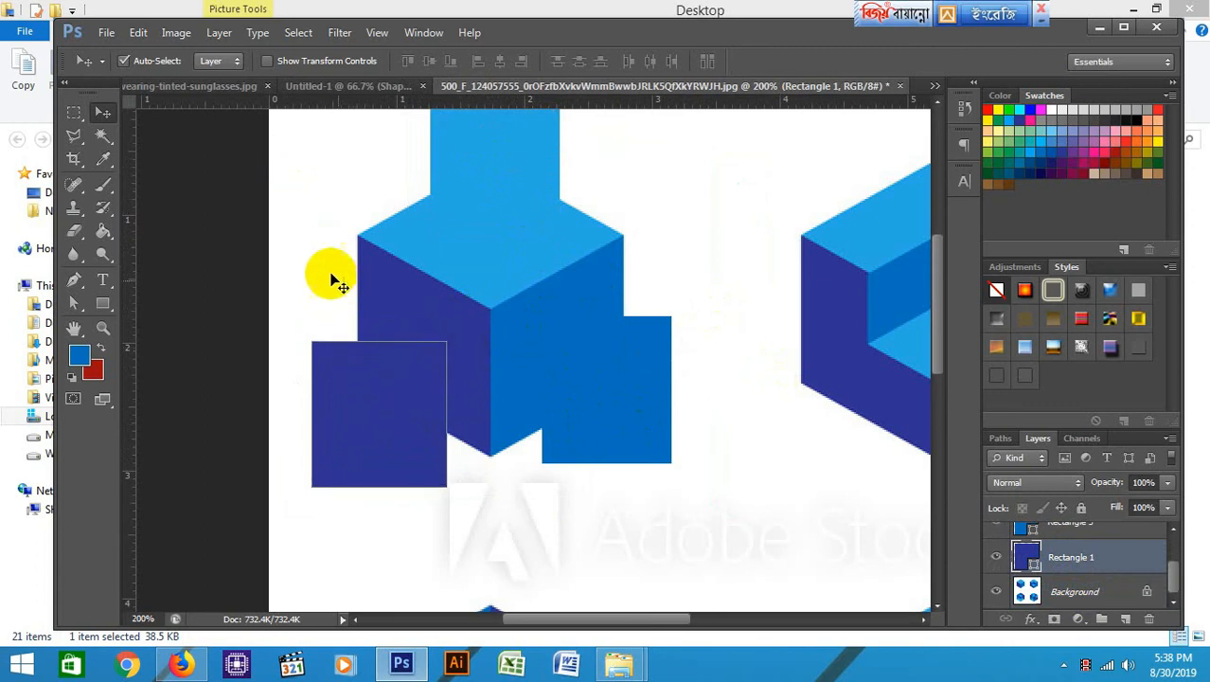
left_click_drag(409, 391, 413, 383)
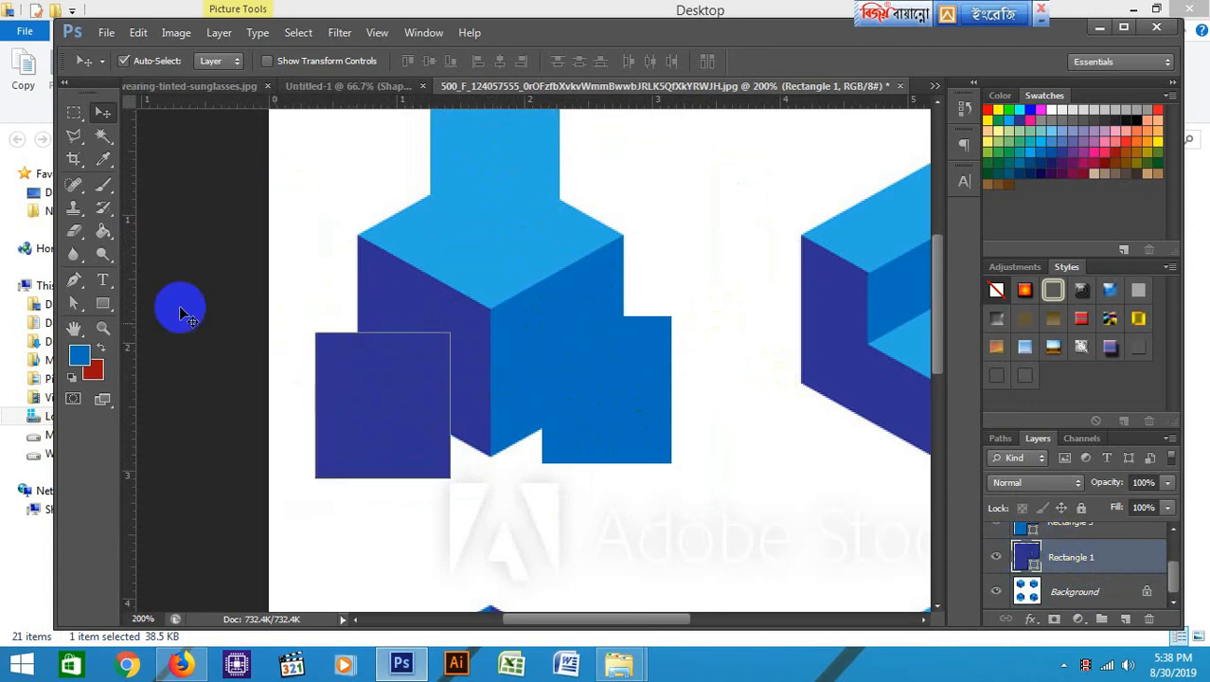
Change the fill of the dark blue rectangle to a darker navy swatch
left_click(102, 303)
left_click(218, 62)
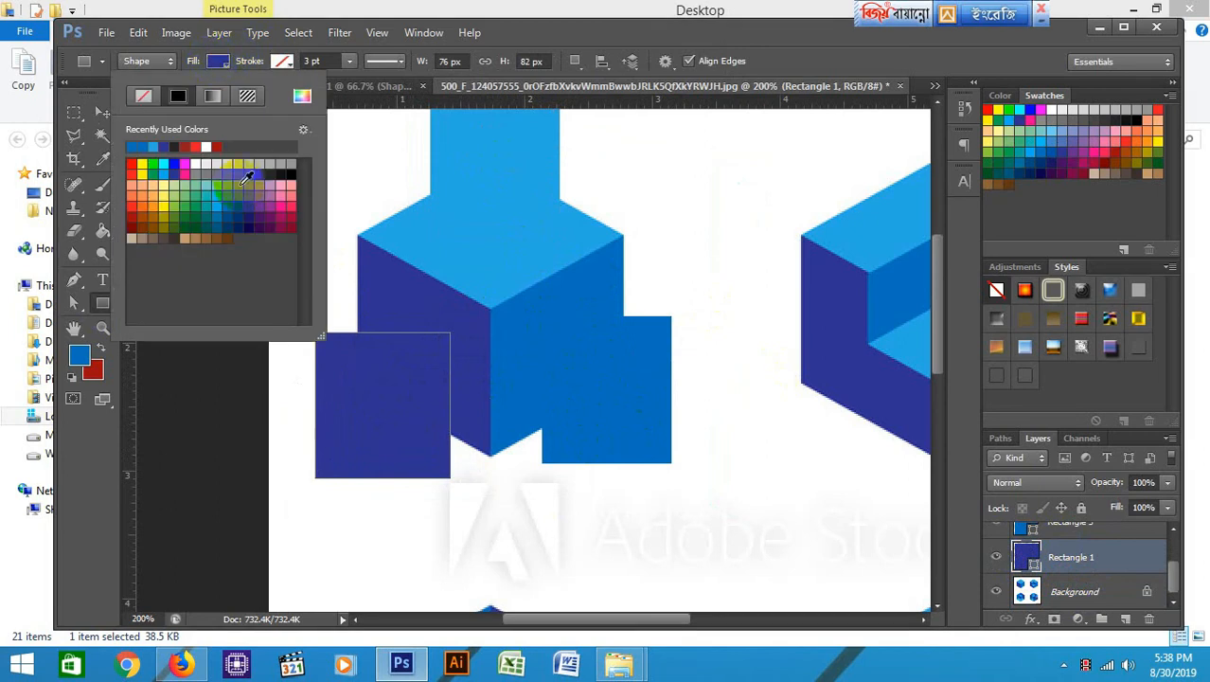
left_click(249, 216)
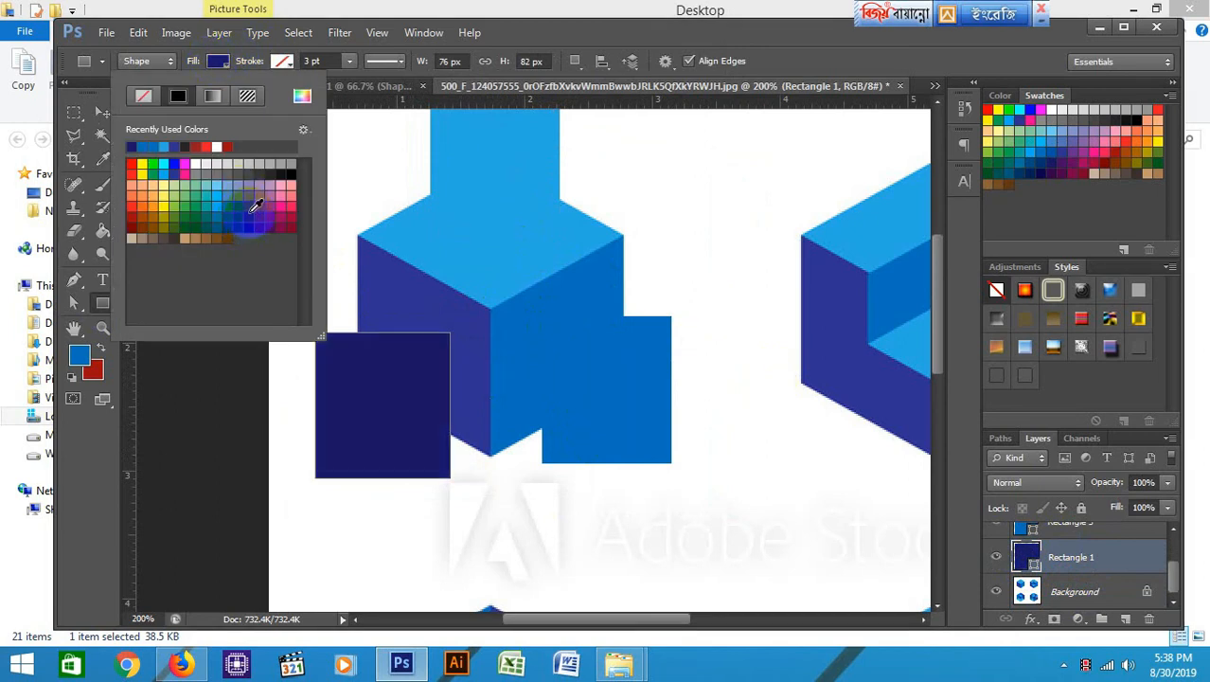
left_click(535, 36)
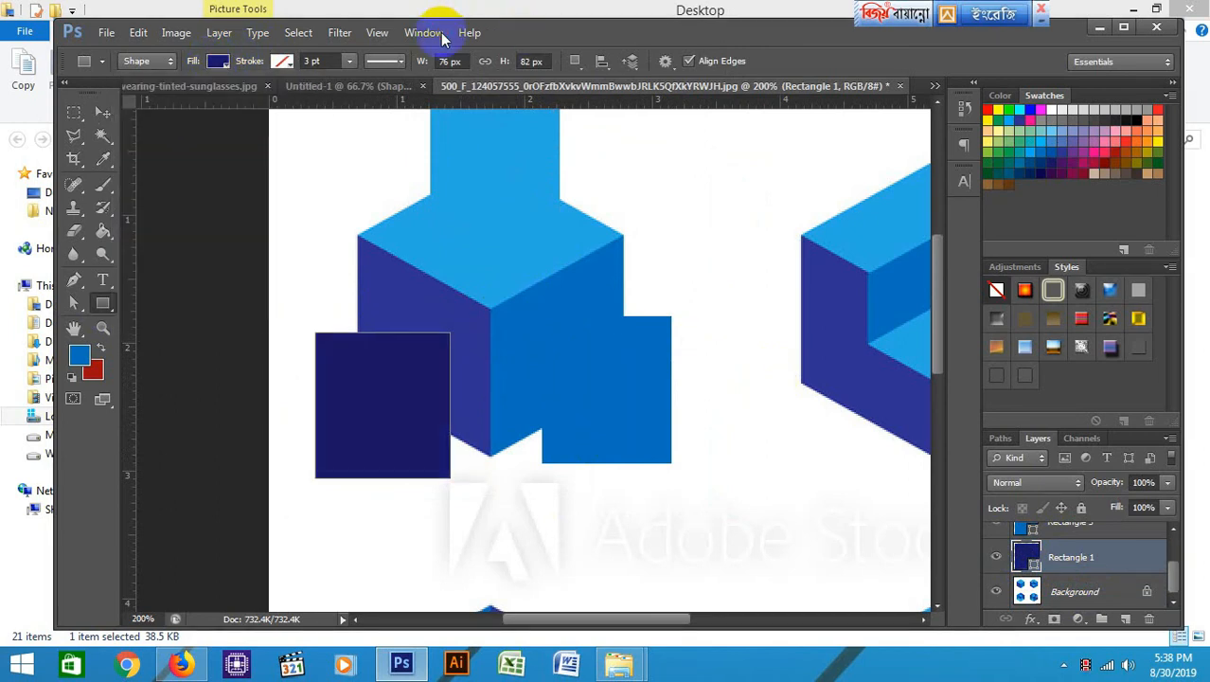
Move the medium blue rectangle down over the cube's lower right and fill it with a darker blue swatch
left_click(102, 111)
left_click_drag(618, 370, 595, 402)
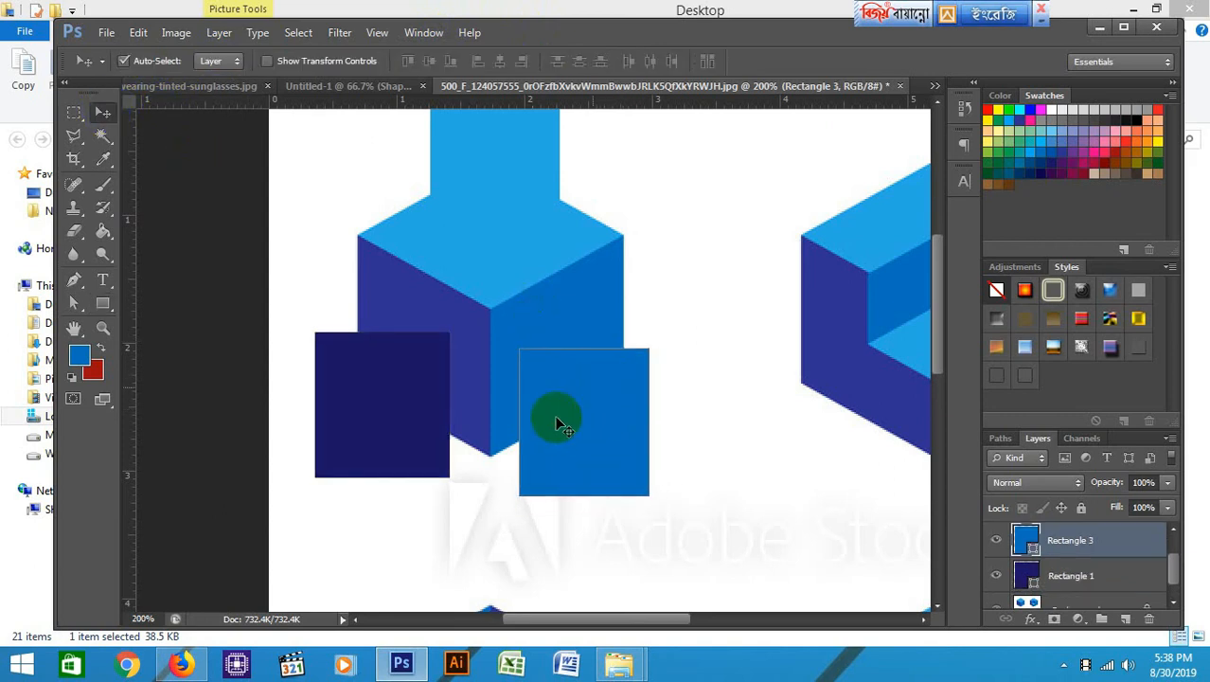
left_click(101, 303)
left_click(216, 61)
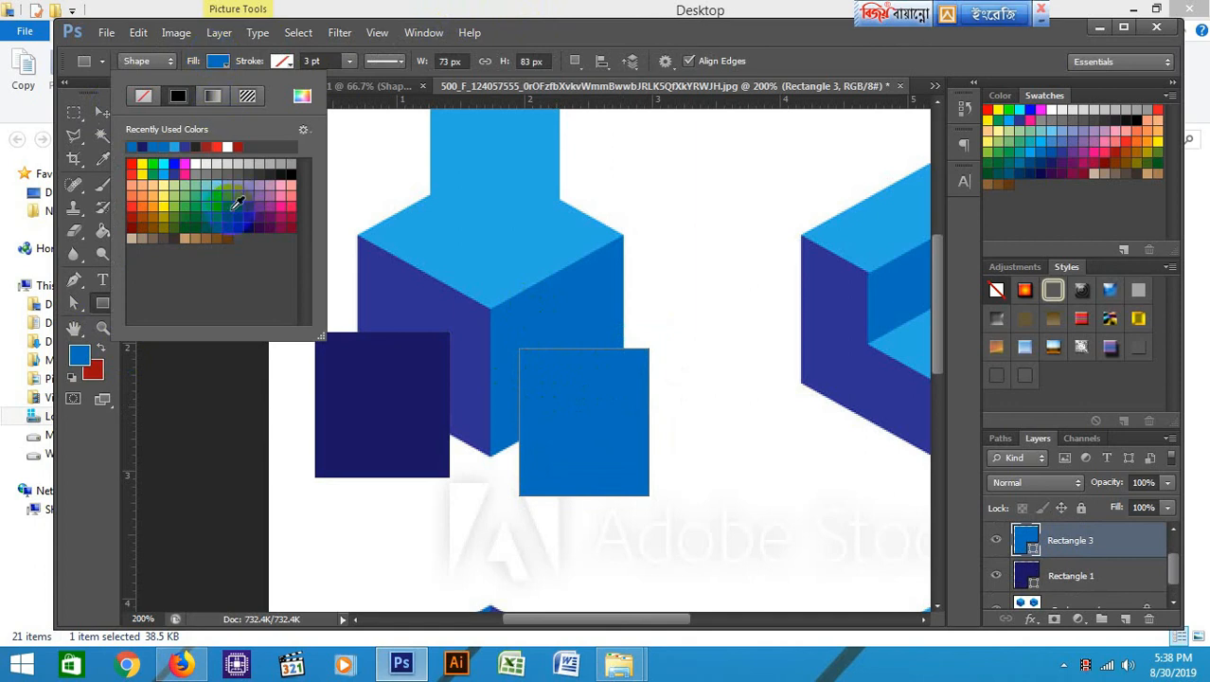
left_click(237, 207)
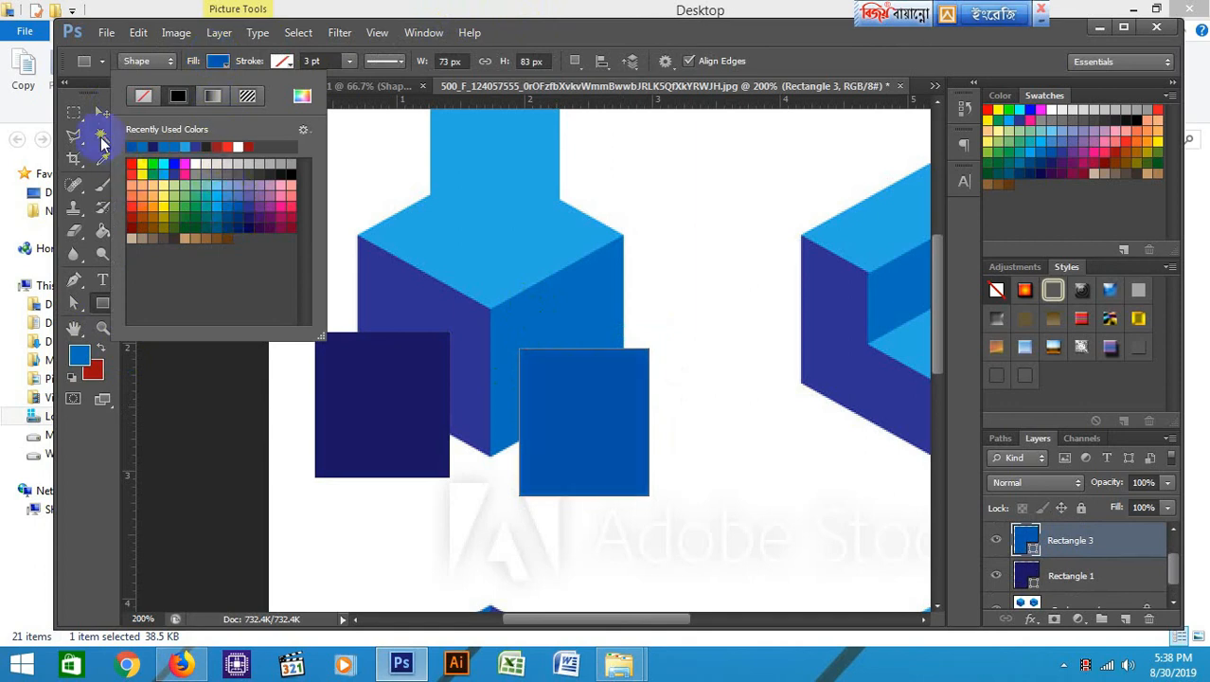
Line up the darker blue rectangle level with the navy one and lower the light blue rectangle slightly over the top face
left_click(102, 111)
left_click(565, 388)
left_click_drag(575, 421, 590, 405)
left_click(510, 161)
left_click_drag(510, 161, 506, 252)
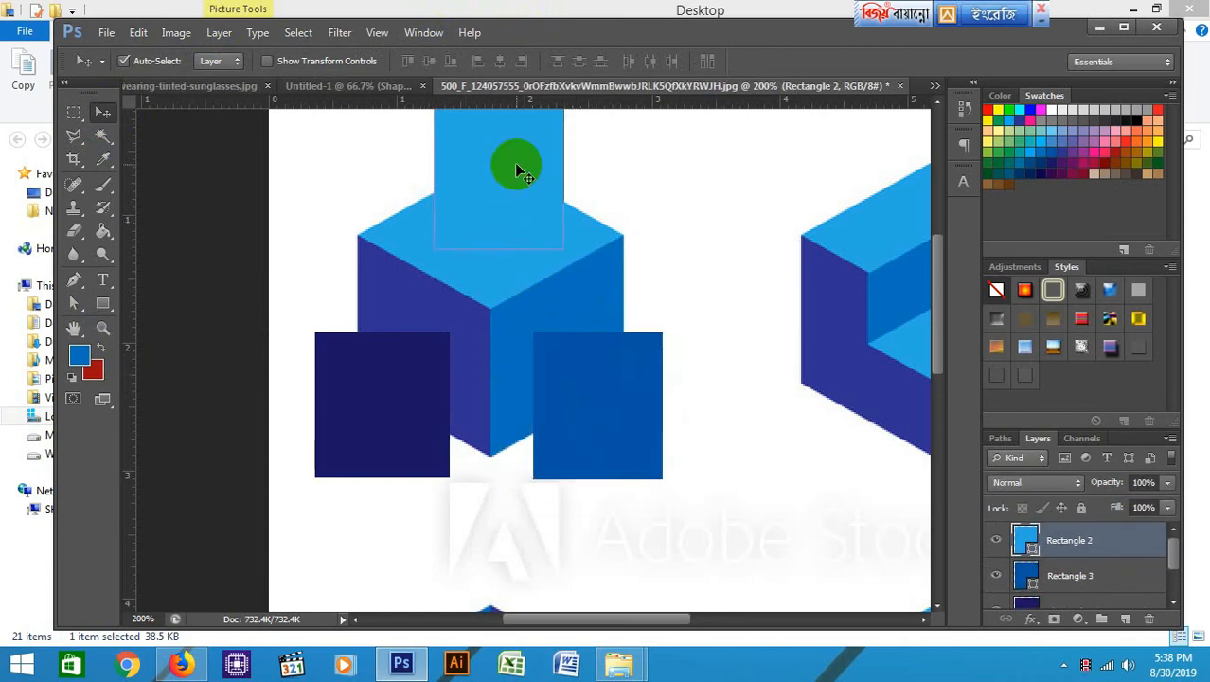
Change the fill of the light blue rectangle above the cube to the recently used medium blue
left_click(102, 303)
left_click(219, 63)
left_click(198, 141)
left_click(180, 144)
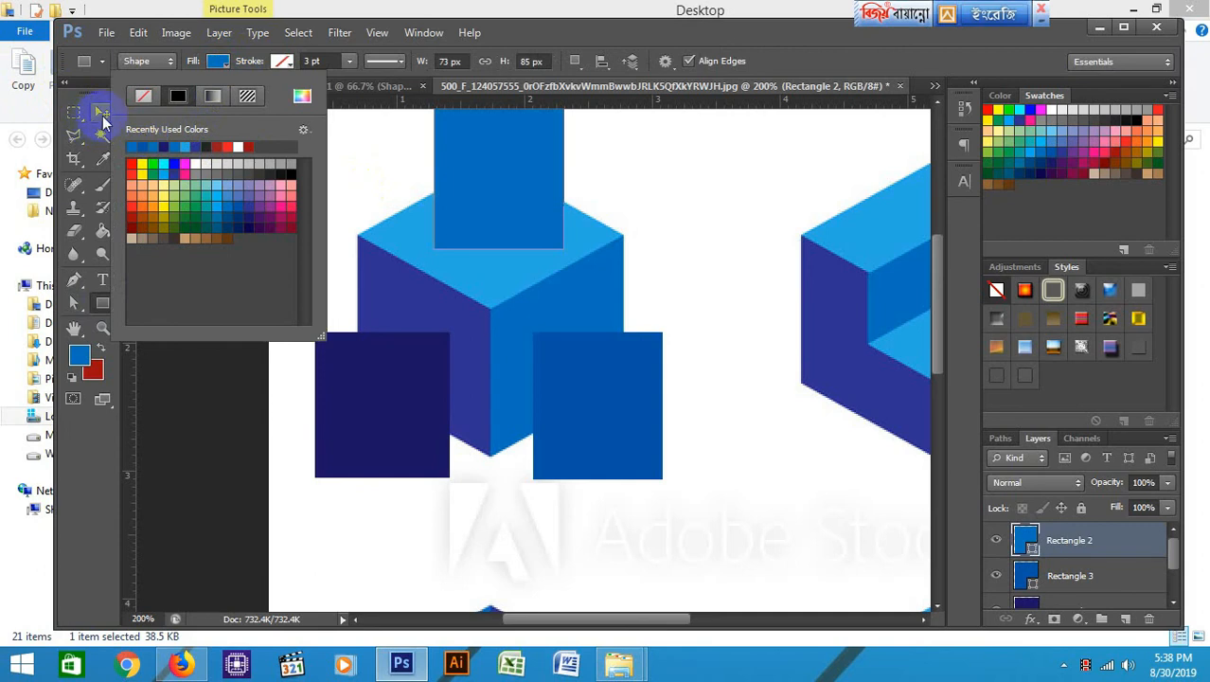
Adjust the upper rectangle's position slightly, and align the navy rectangle with the left edge of the cube's left face
left_click(103, 111)
left_click_drag(431, 162, 485, 168)
left_click_drag(376, 366, 423, 280)
key("Left")
key("Left")
key("Left")
key("Up")
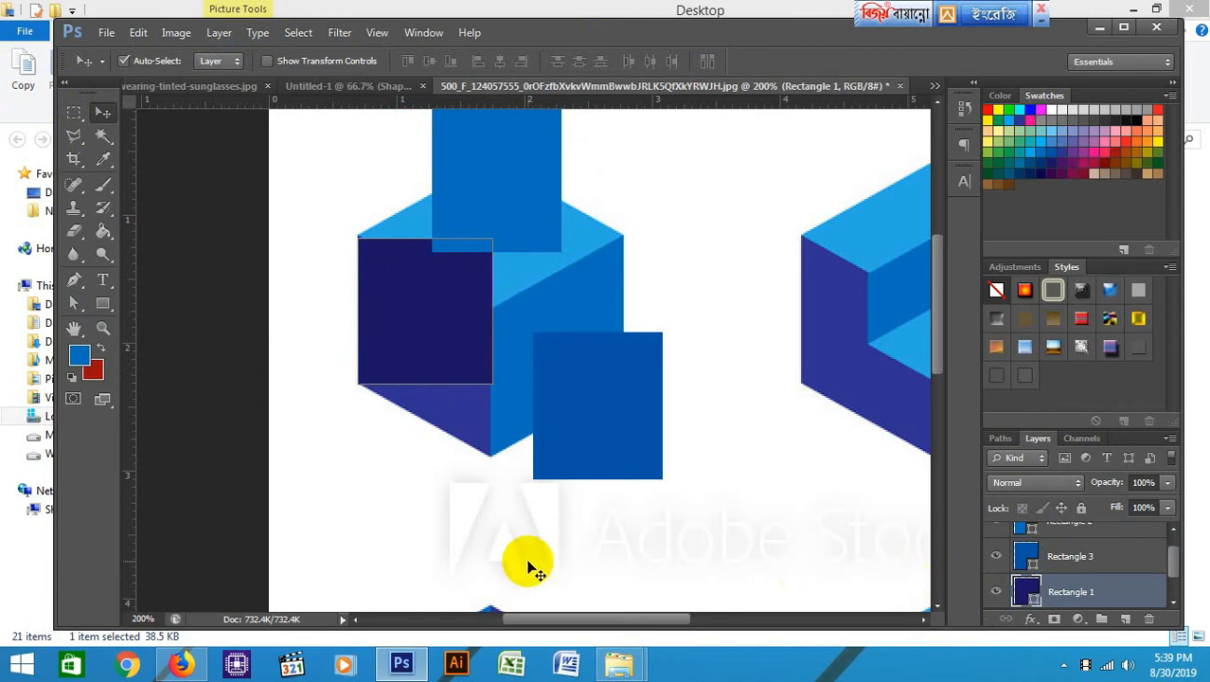
Lower the navy rectangle's two right corner points with Direct Selection to match the slanted left face, about 73 × 122 px overall
left_click(74, 303)
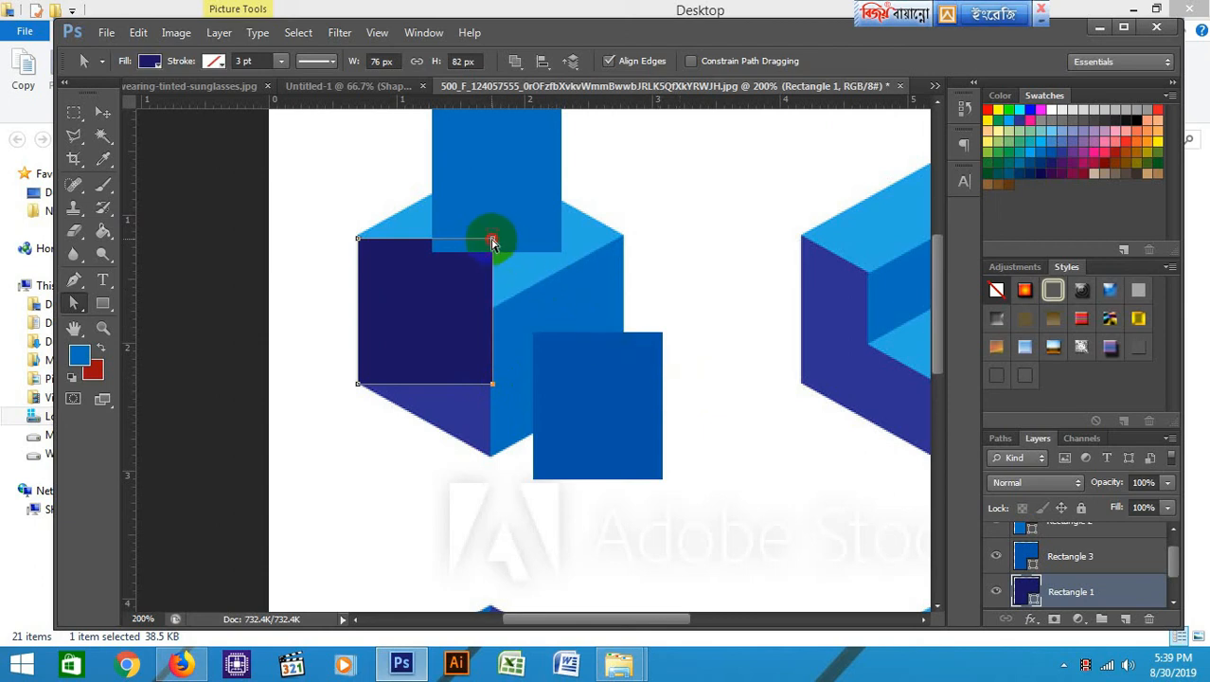
left_click_drag(492, 314, 491, 374)
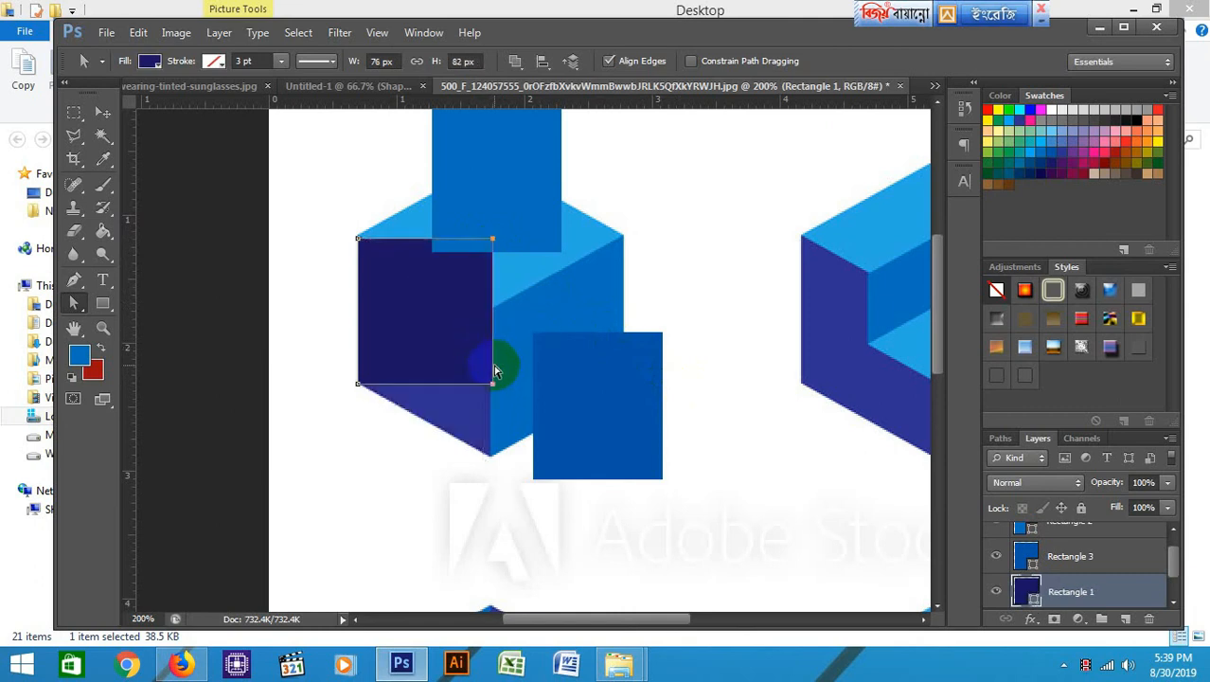
left_click_drag(488, 327, 489, 395)
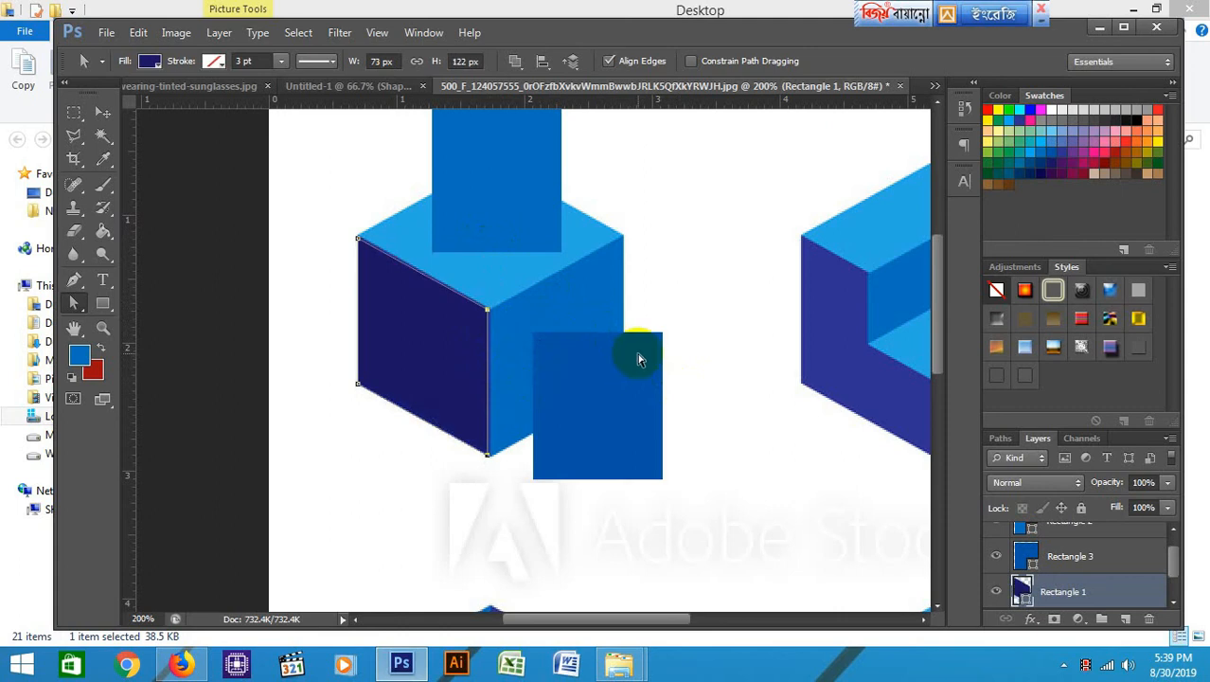
Place the darker blue rectangle against the navy face and raise its right corners to match the cube's right face, about 77 × 122 px
left_click(103, 111)
left_click_drag(615, 397, 568, 372)
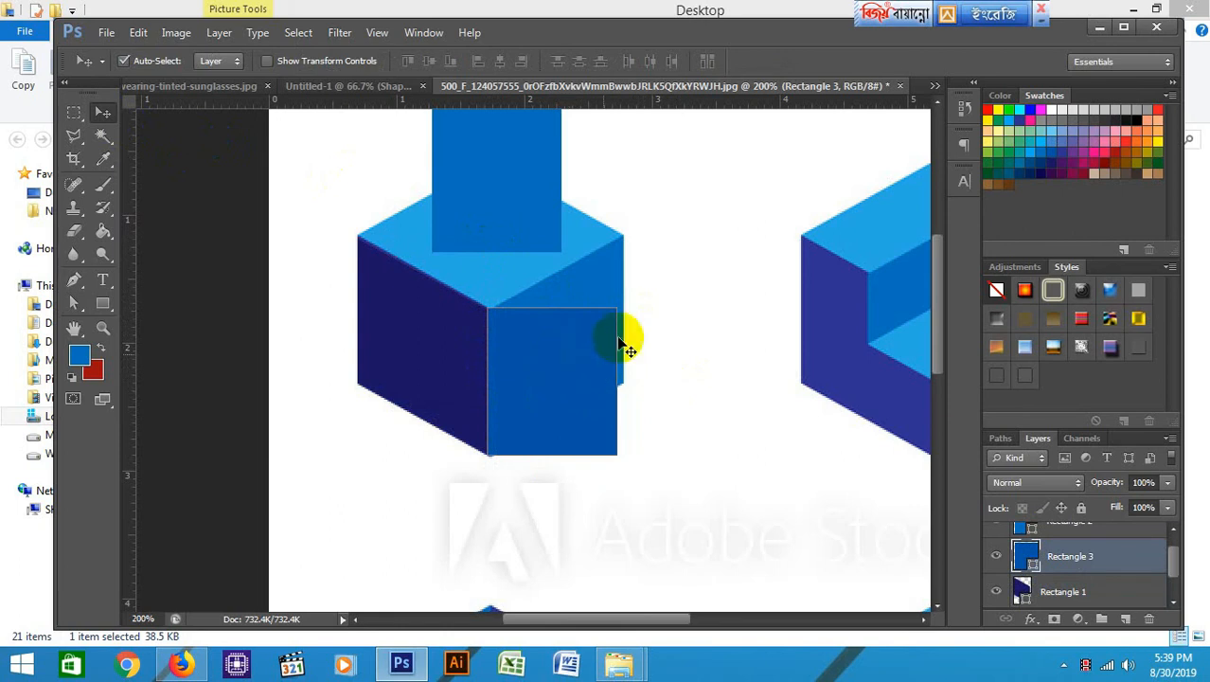
left_click(73, 303)
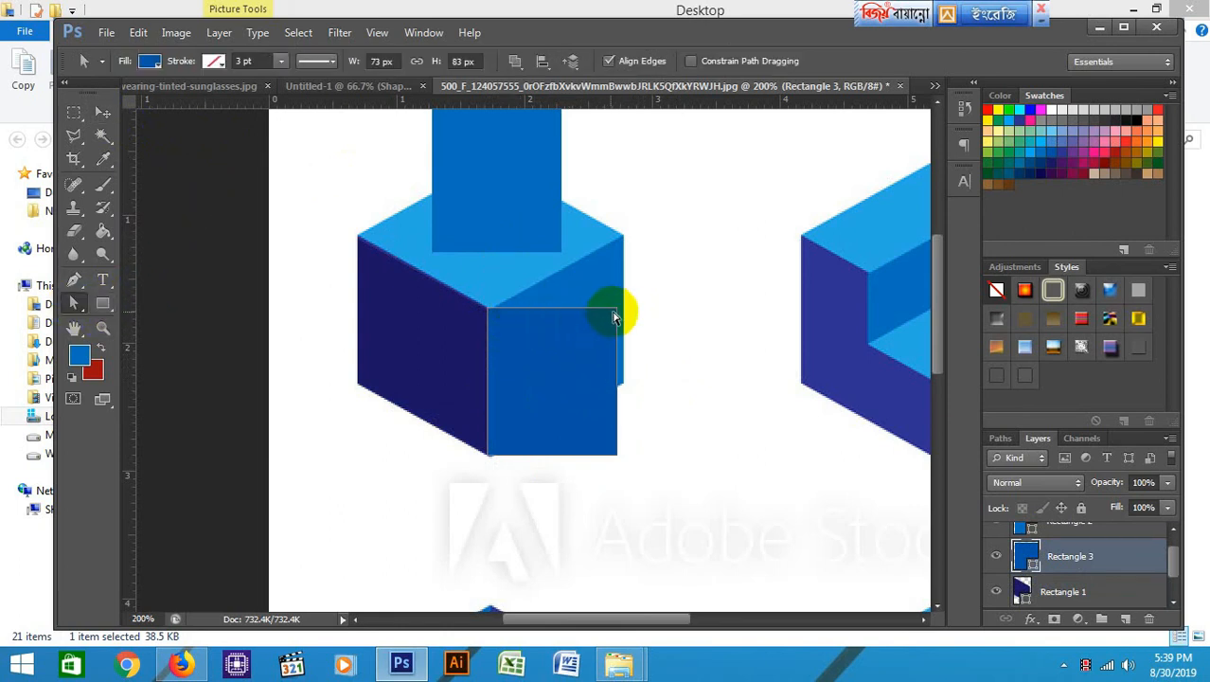
left_click(616, 311)
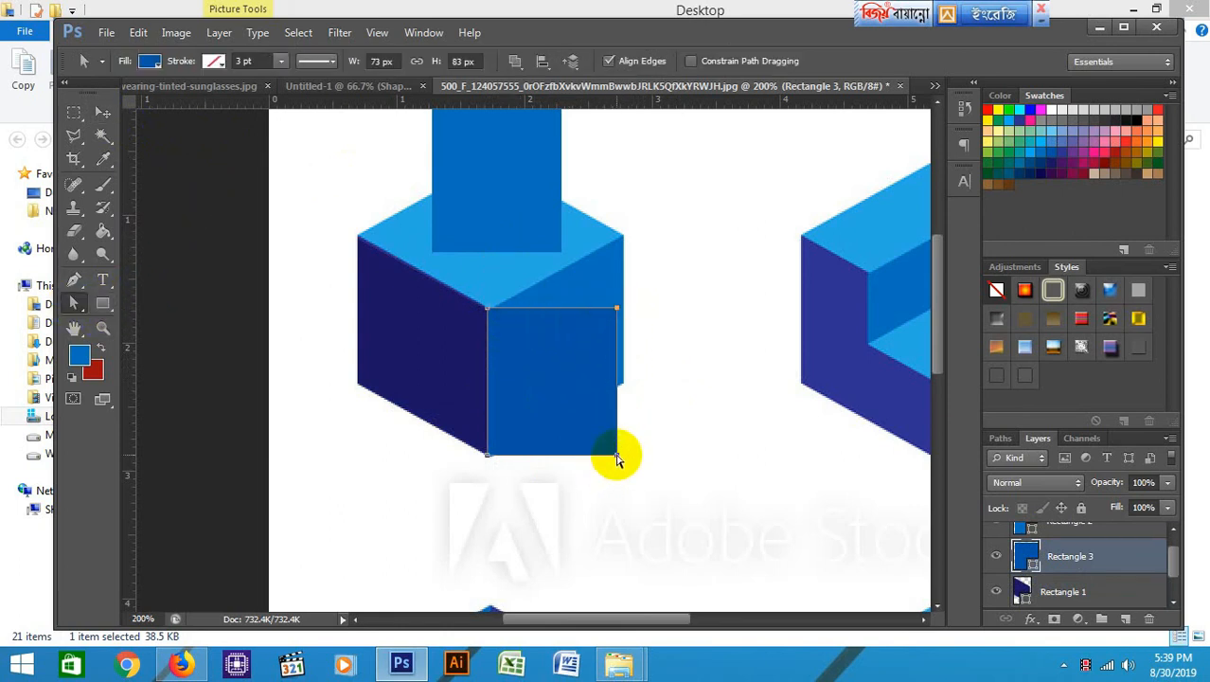
left_click_drag(617, 396, 627, 328)
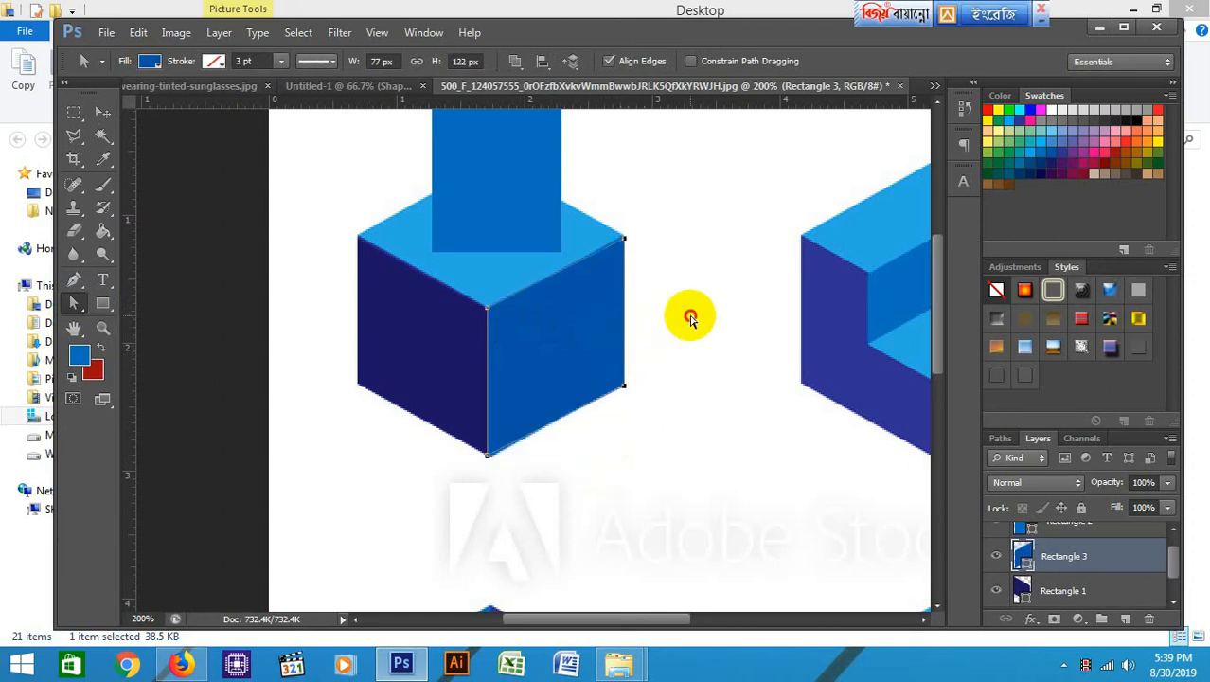
Reshape the medium blue rectangle into the cube's diamond top face by moving its four corner points, about 150 × 82 px overall
left_click(541, 189)
scroll(537, 333, "up", 1)
scroll(537, 333, "up", 3)
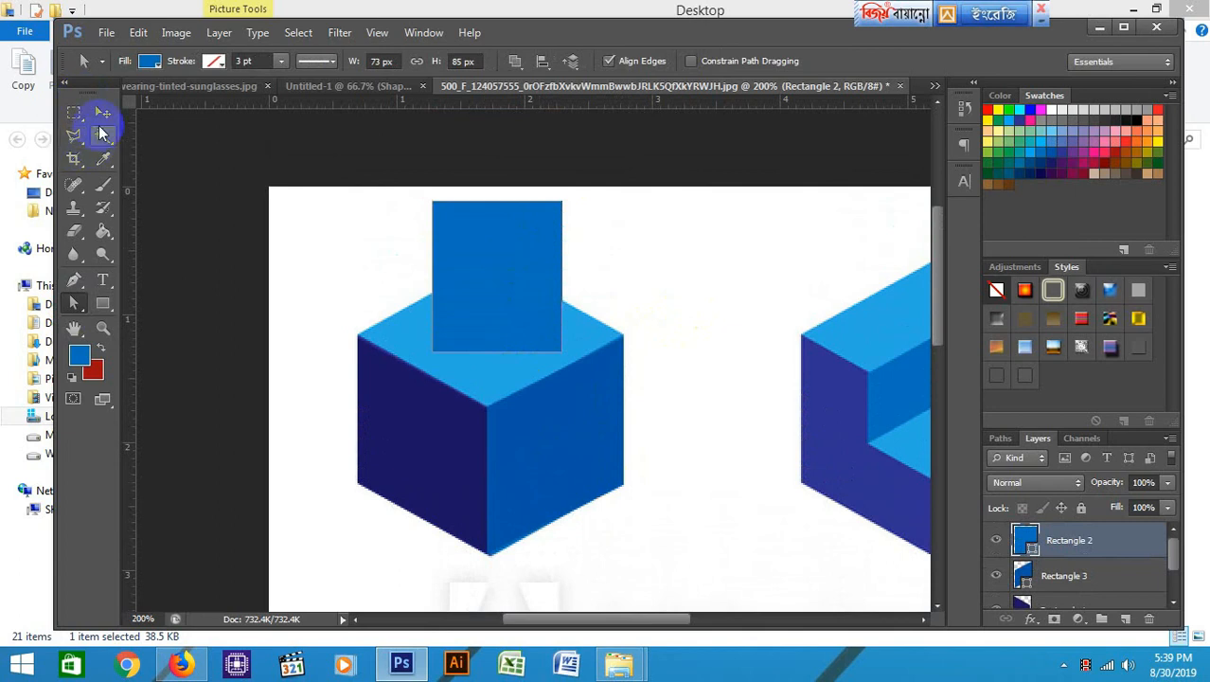
left_click(103, 111)
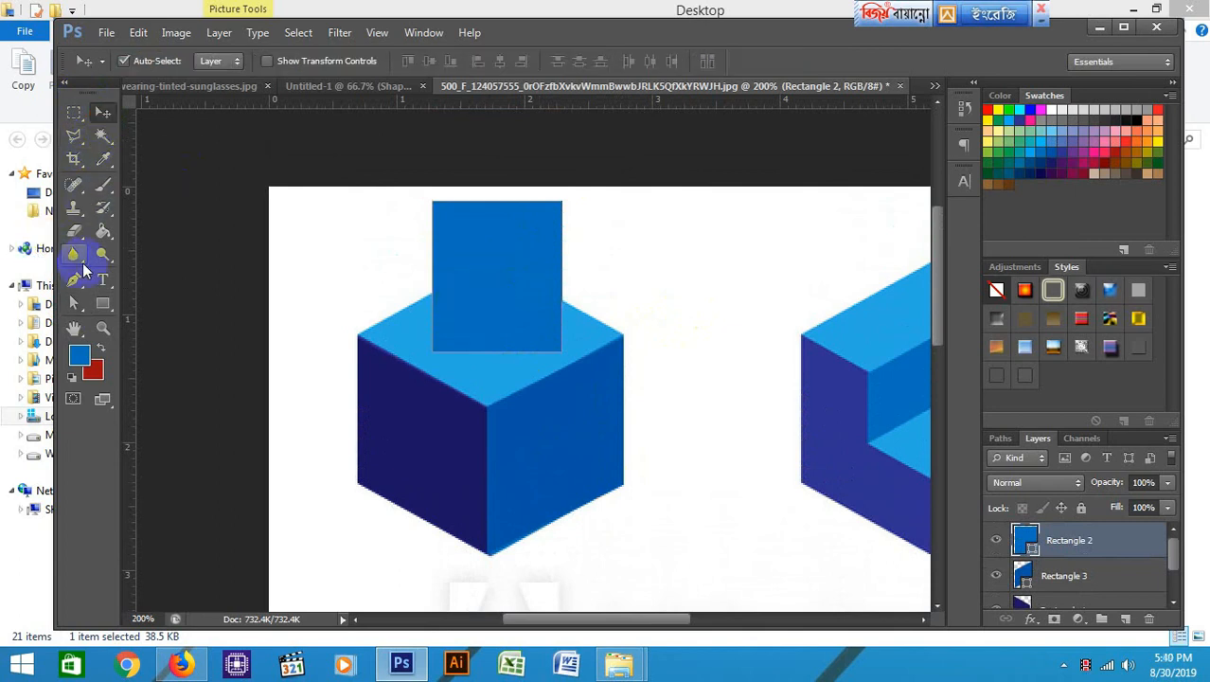
left_click(75, 303)
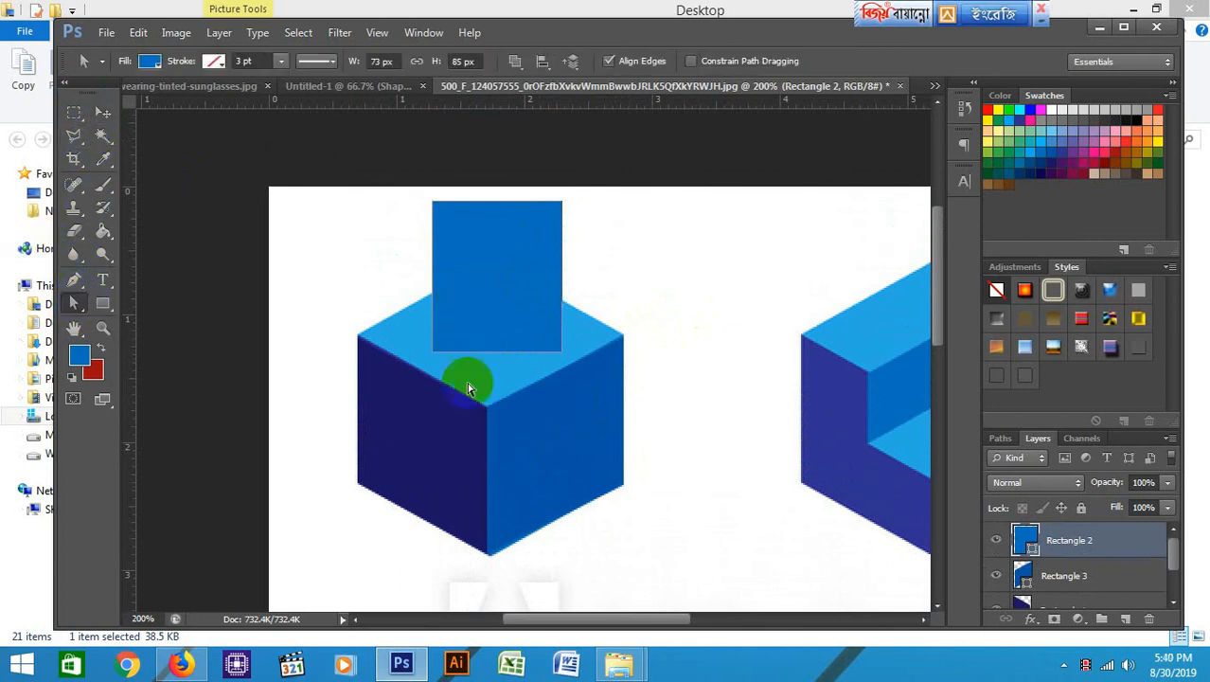
left_click(434, 353)
left_click_drag(434, 353, 358, 336)
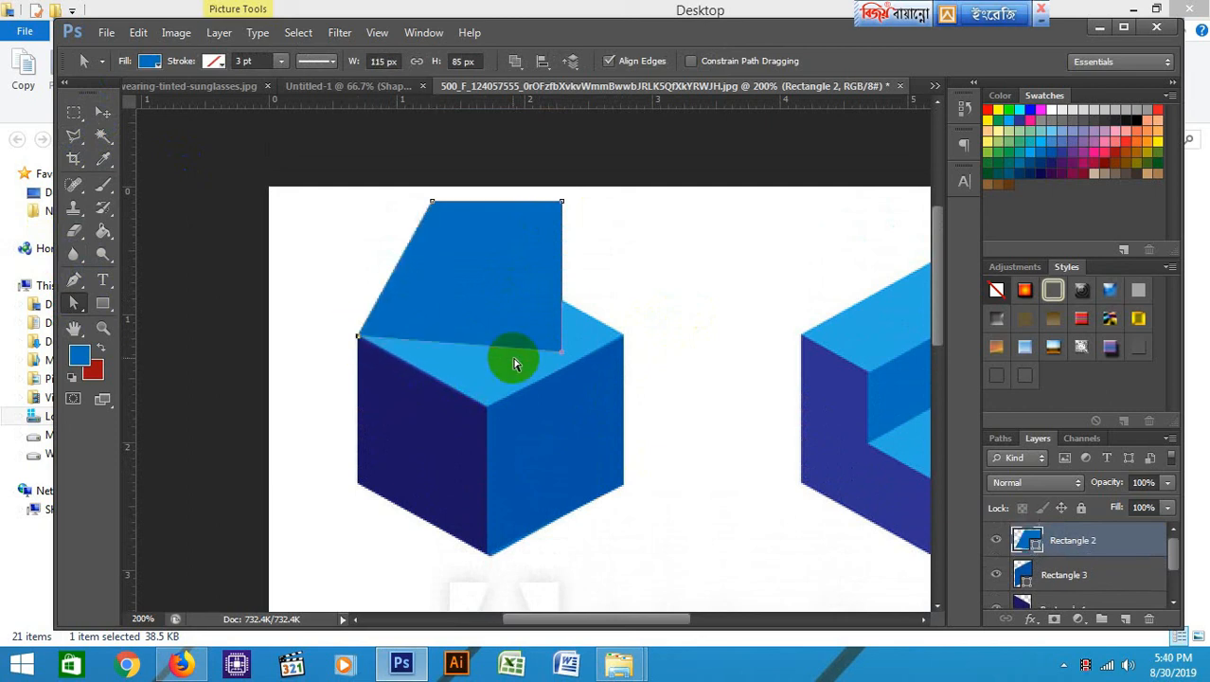
left_click_drag(496, 399, 487, 408)
left_click_drag(561, 200, 623, 336)
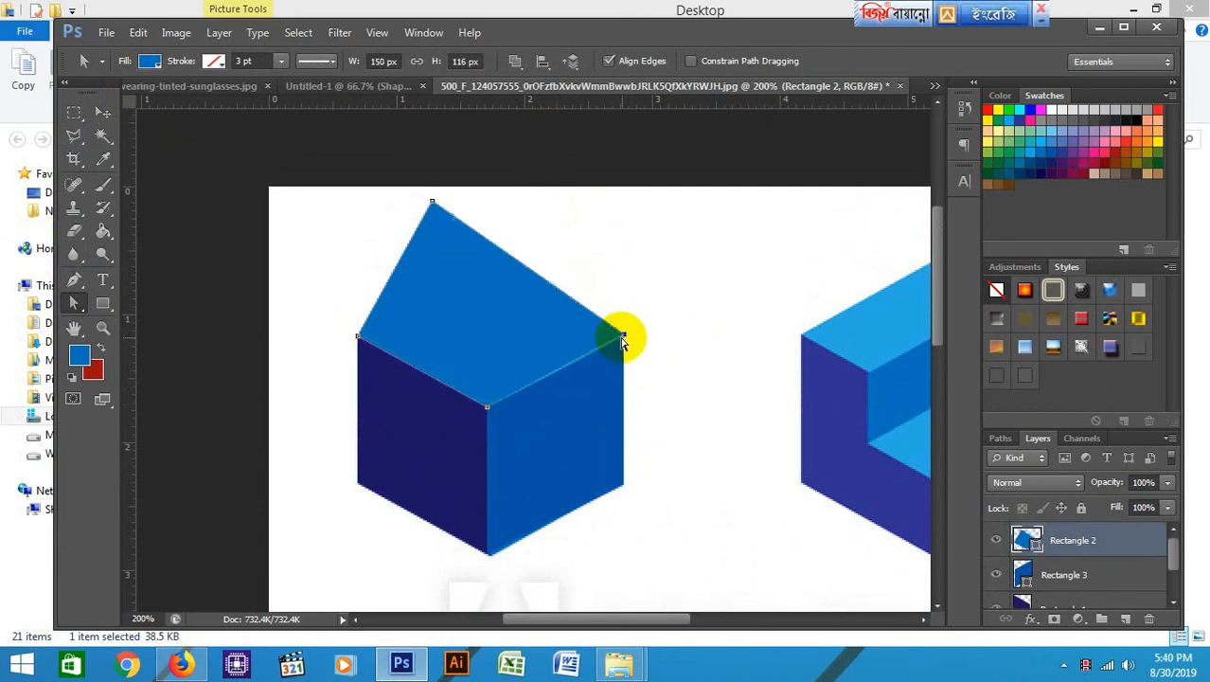
left_click_drag(431, 204, 490, 262)
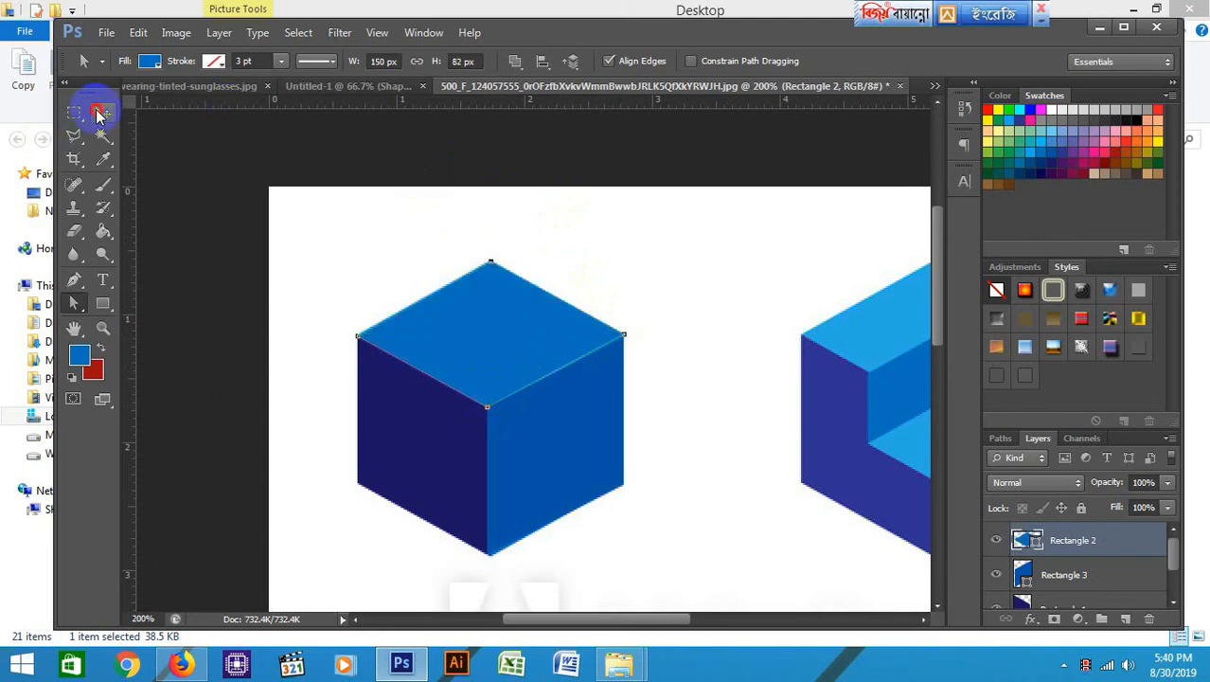
Deselect the shapes and hide the Background layer
left_click(102, 113)
left_click(663, 369)
scroll(1080, 531, "down", 2)
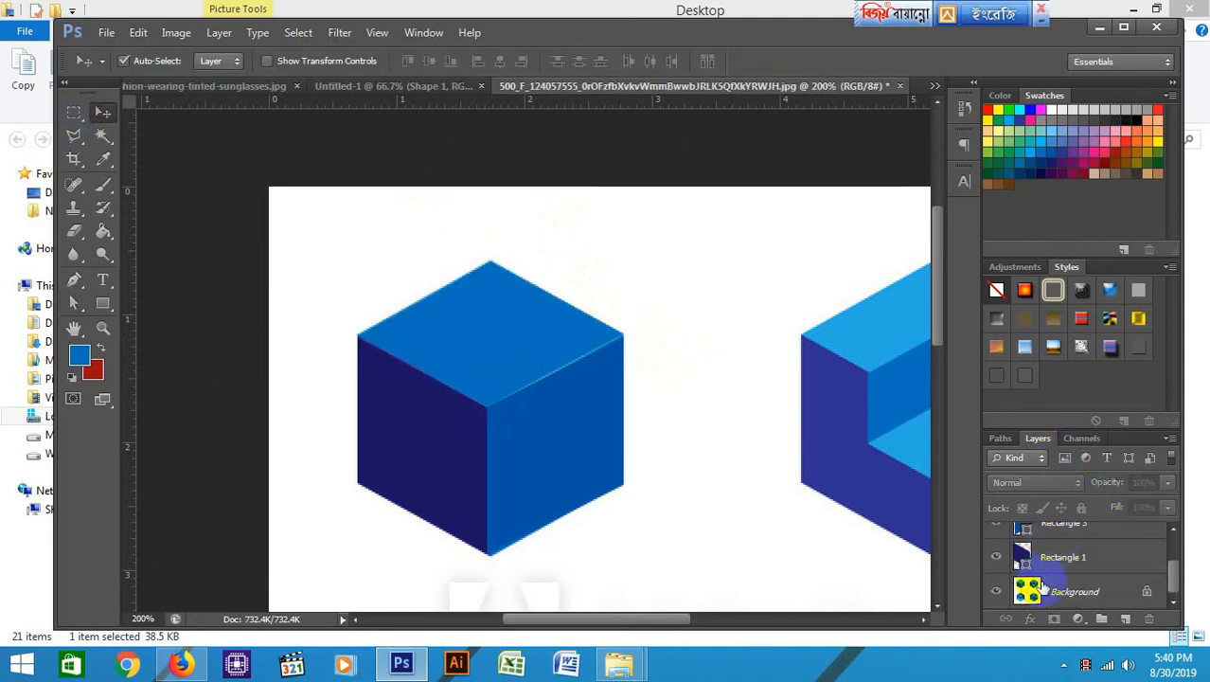
left_click(995, 590)
Adjust the top face's left, right and front corner points to close the gaps with the side faces, about 149 × 83 px overall
left_click(532, 345)
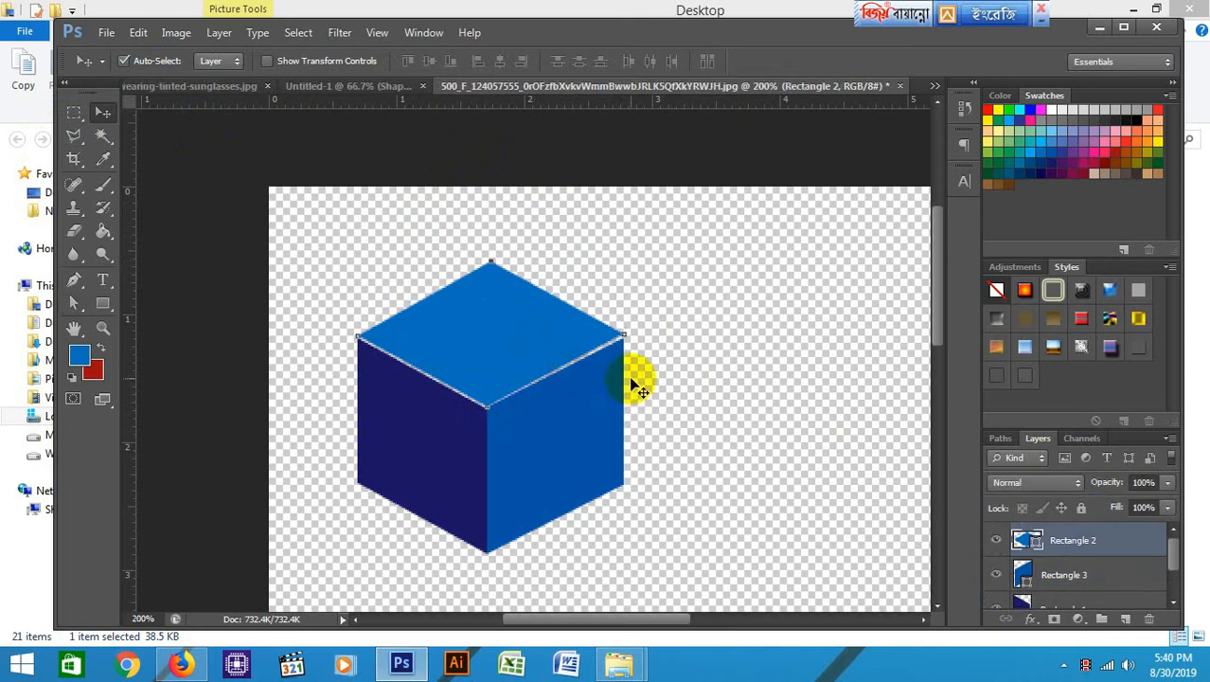
key("ctrl+plus")
left_click_drag(551, 425, 573, 344)
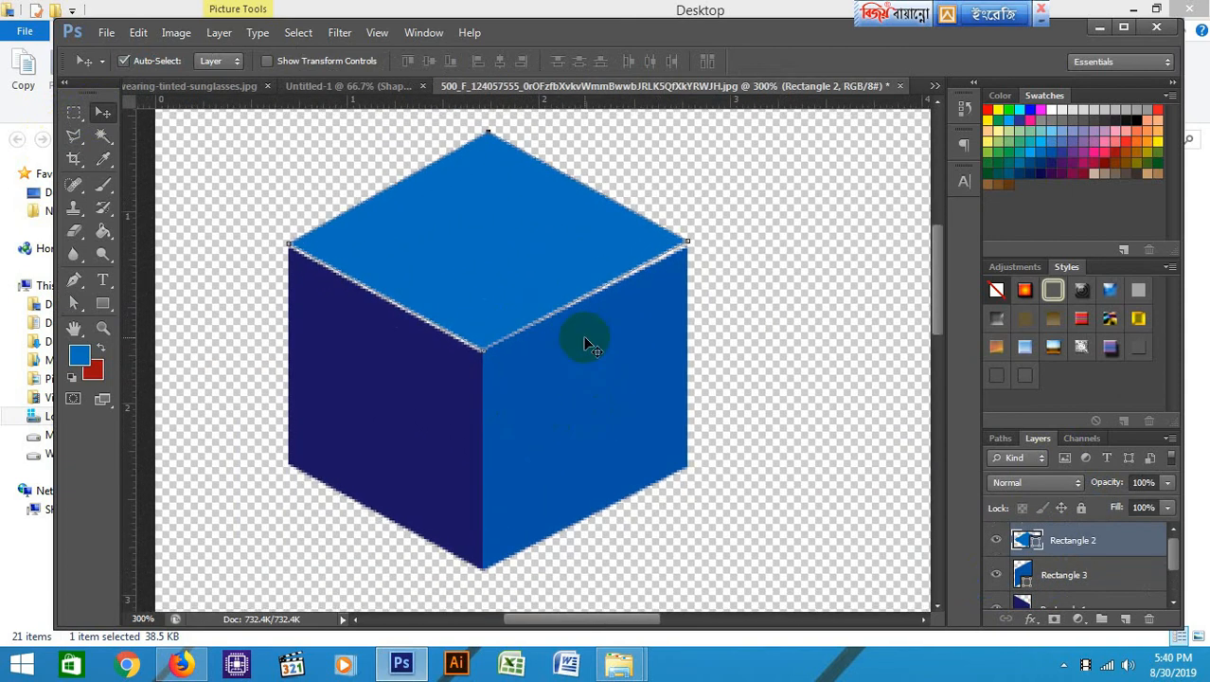
left_click(76, 301)
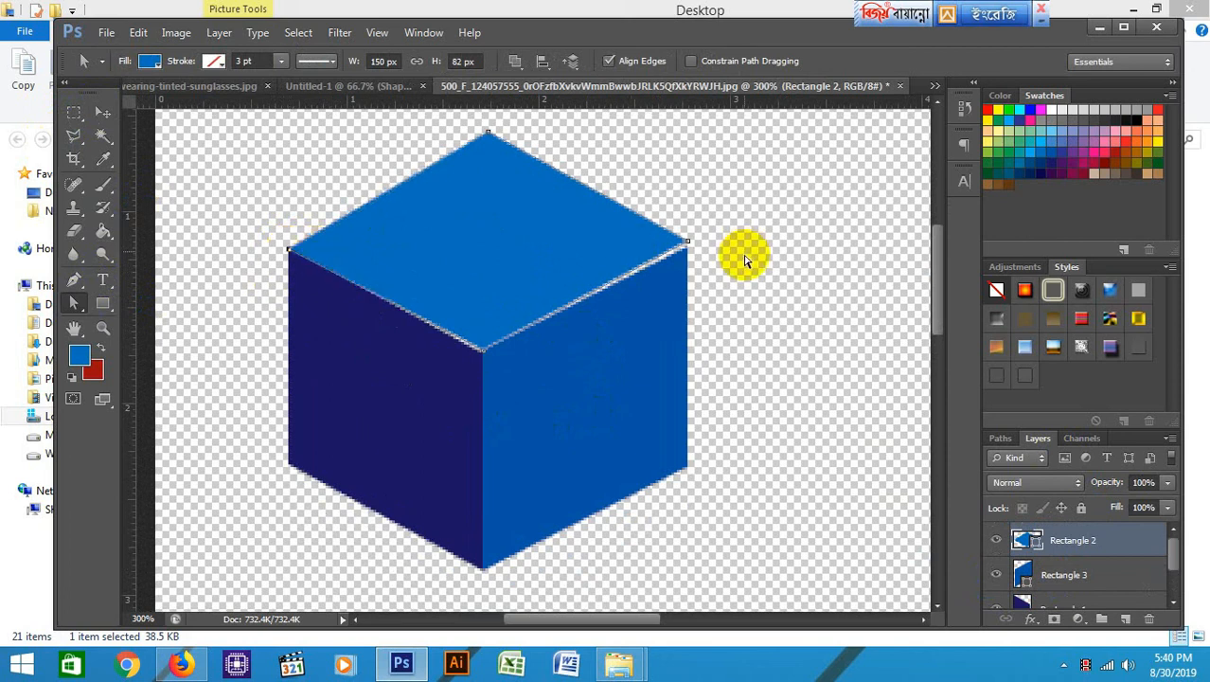
left_click_drag(685, 248, 685, 250)
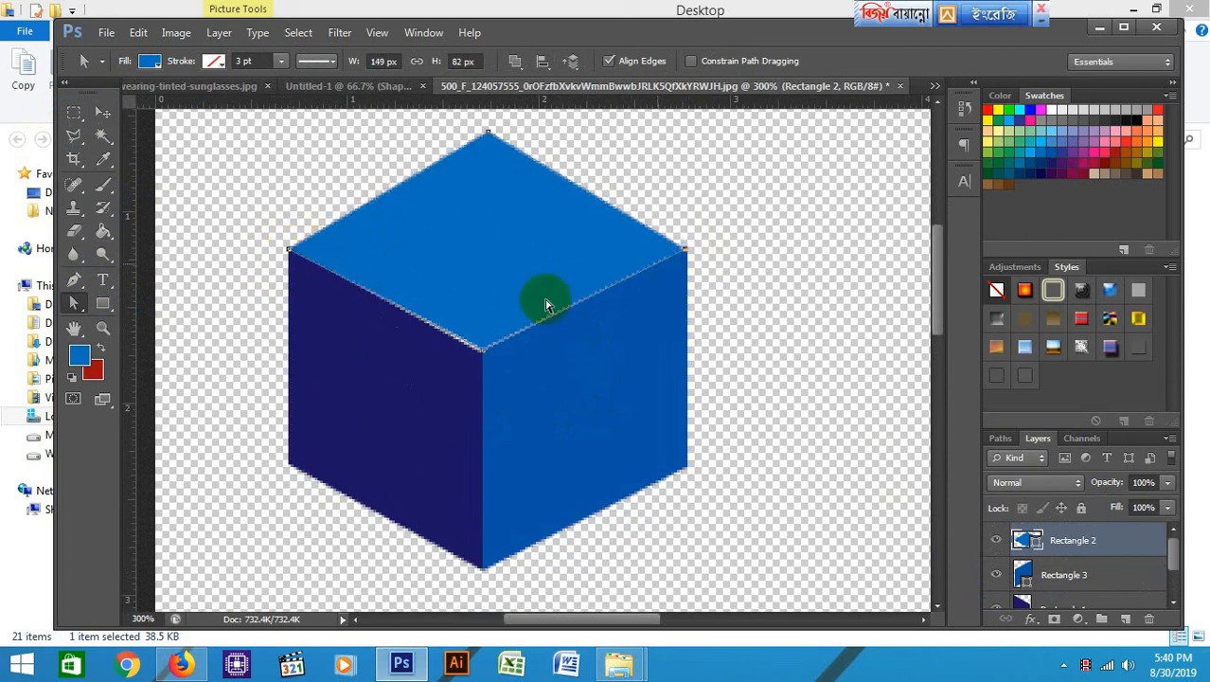
left_click_drag(483, 355, 480, 353)
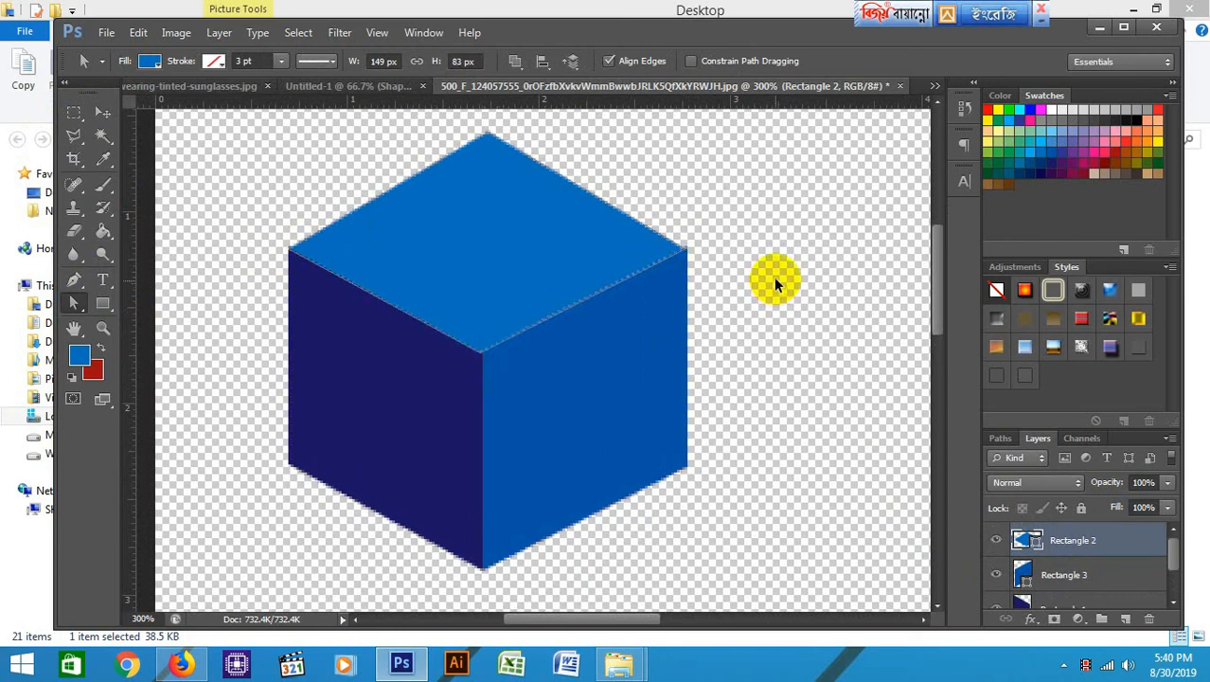
Examine the recreated cube and the seams between its three faces at several magnifications
key("ctrl+minus")
key("ctrl+minus")
key("ctrl+minus")
key("ctrl+plus")
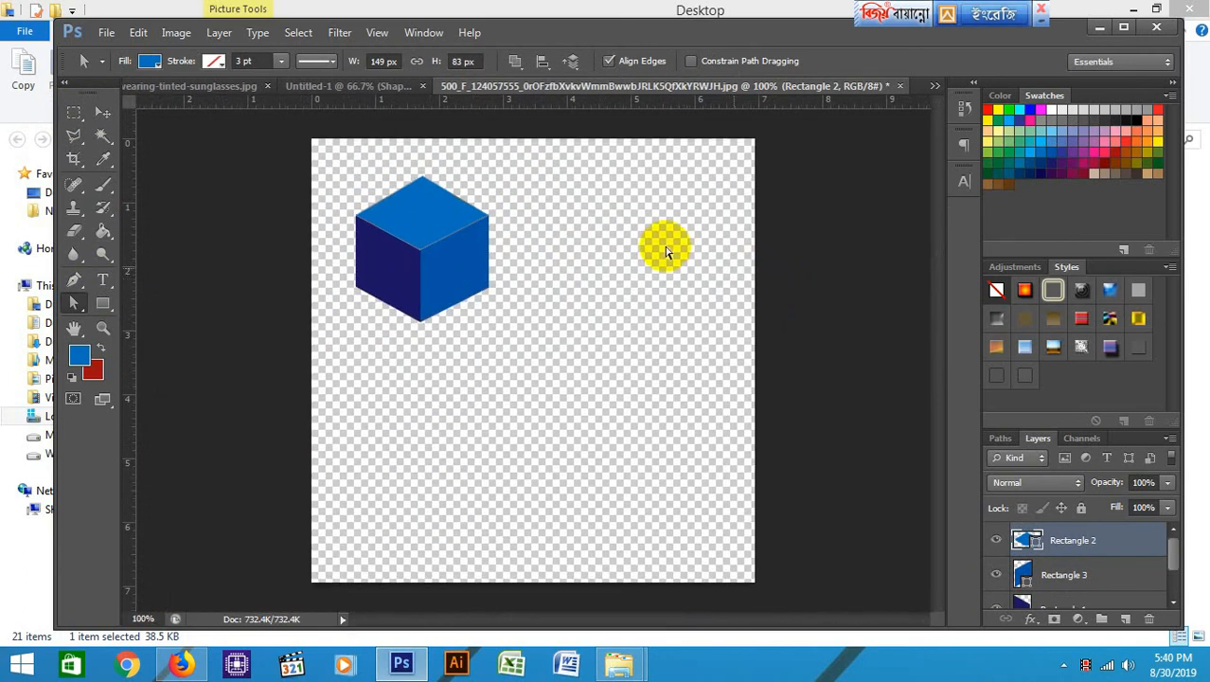
key("ctrl+plus")
key("ctrl+plus")
key("ctrl+plus")
left_click_drag(405, 243, 621, 414)
key("ctrl+minus")
key("ctrl+minus")
key("ctrl+minus")
key("ctrl+minus")
Deselect the cube shapes and make the Background layer visible again
left_click(103, 111)
left_click(444, 254)
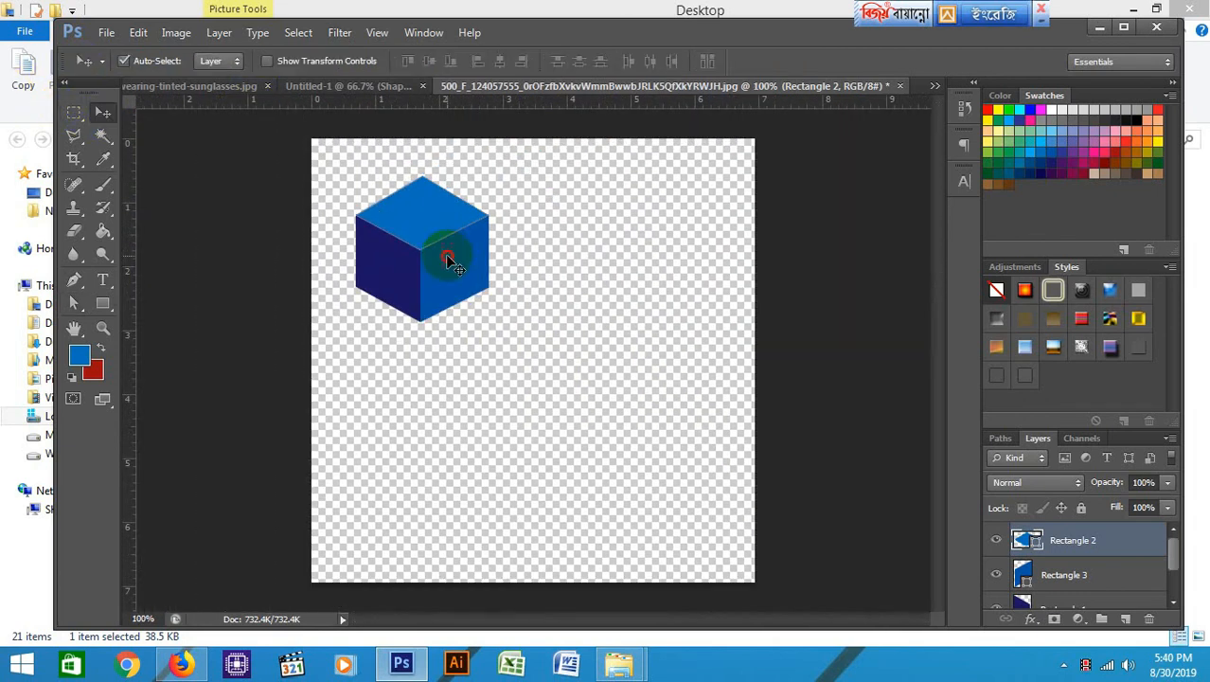
left_click(460, 275)
left_click(599, 411)
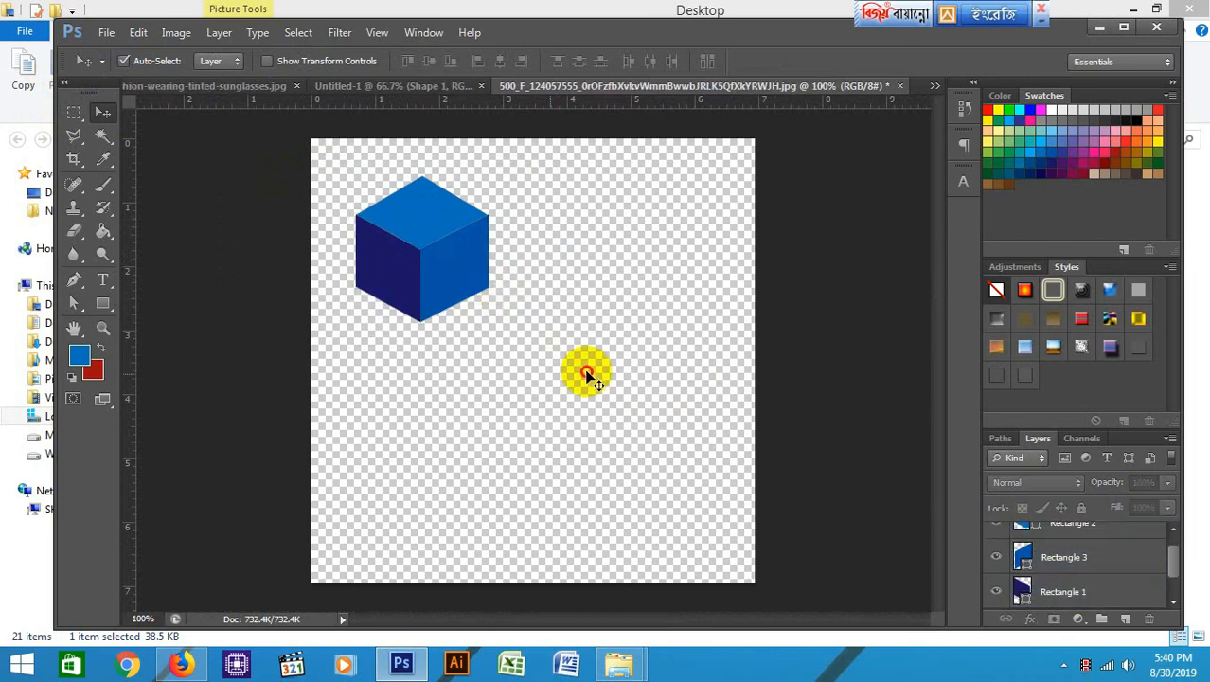
scroll(1022, 593, "down", 1)
left_click(995, 589)
Pull the right, top and left face shapes outward, away from the reference cube beneath
left_click_drag(482, 313, 537, 349)
left_click_drag(442, 211, 505, 176)
left_click_drag(410, 297, 379, 354)
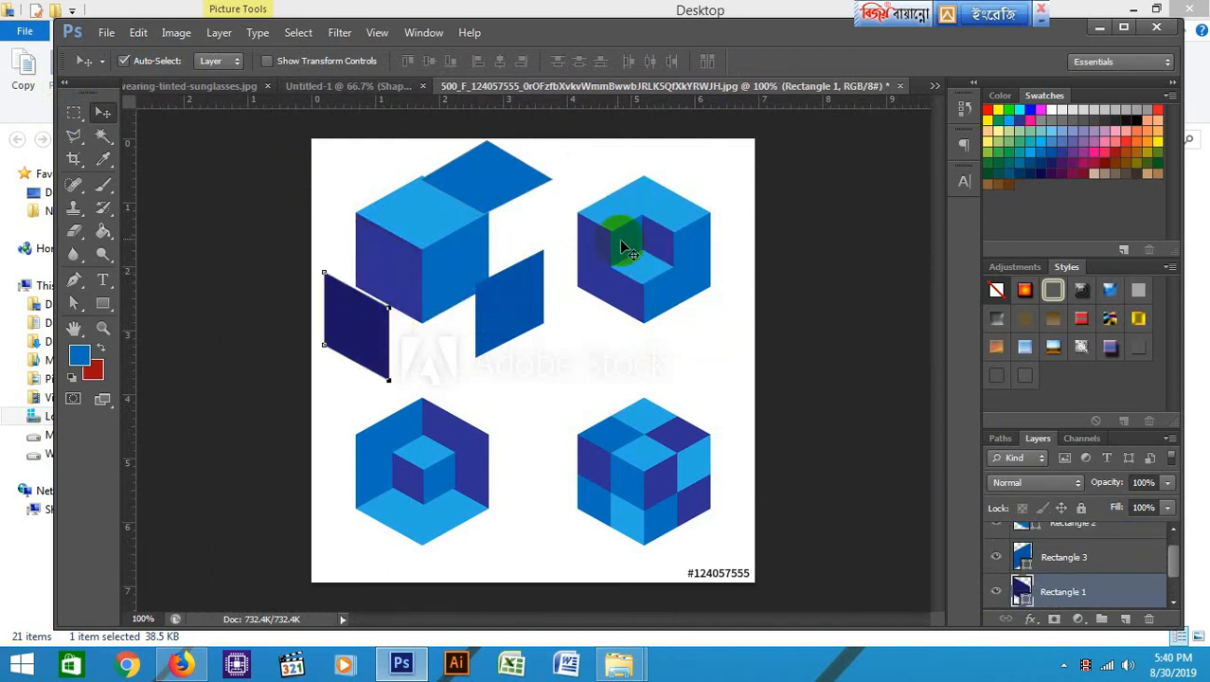
Undo the separation of the three face shapes, putting them back together over the reference cube
key("ctrl+z")
key("ctrl+alt+z")
key("ctrl+alt+z")
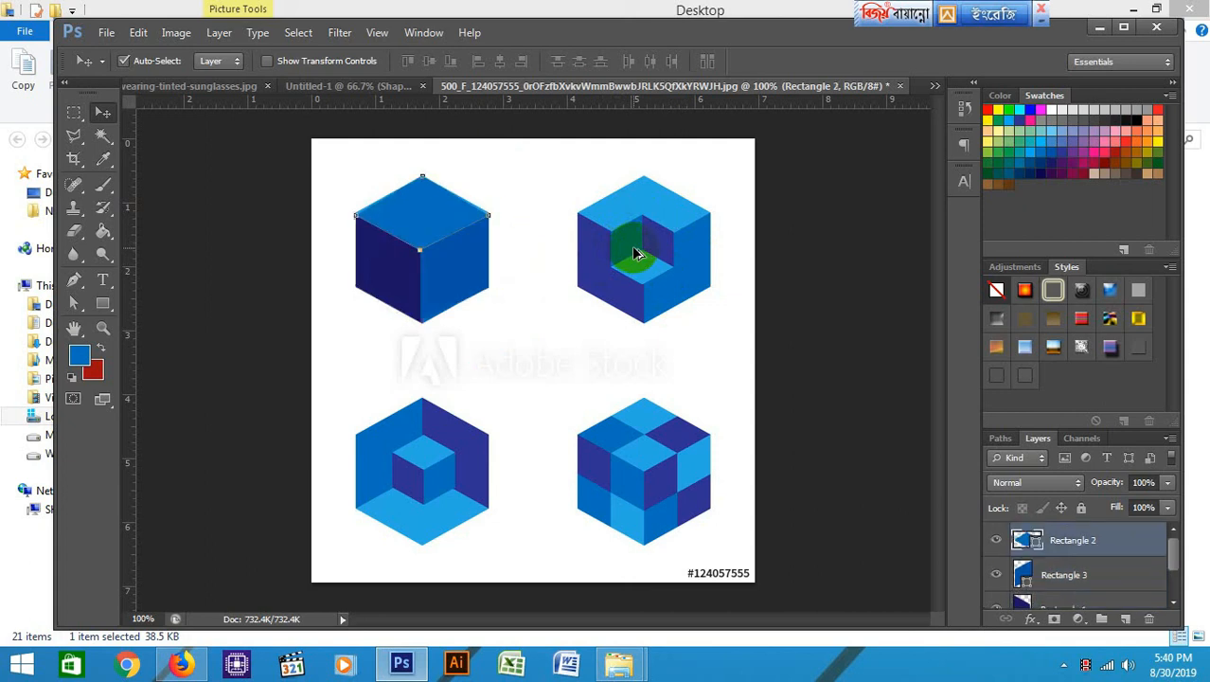
key("ctrl+alt+z")
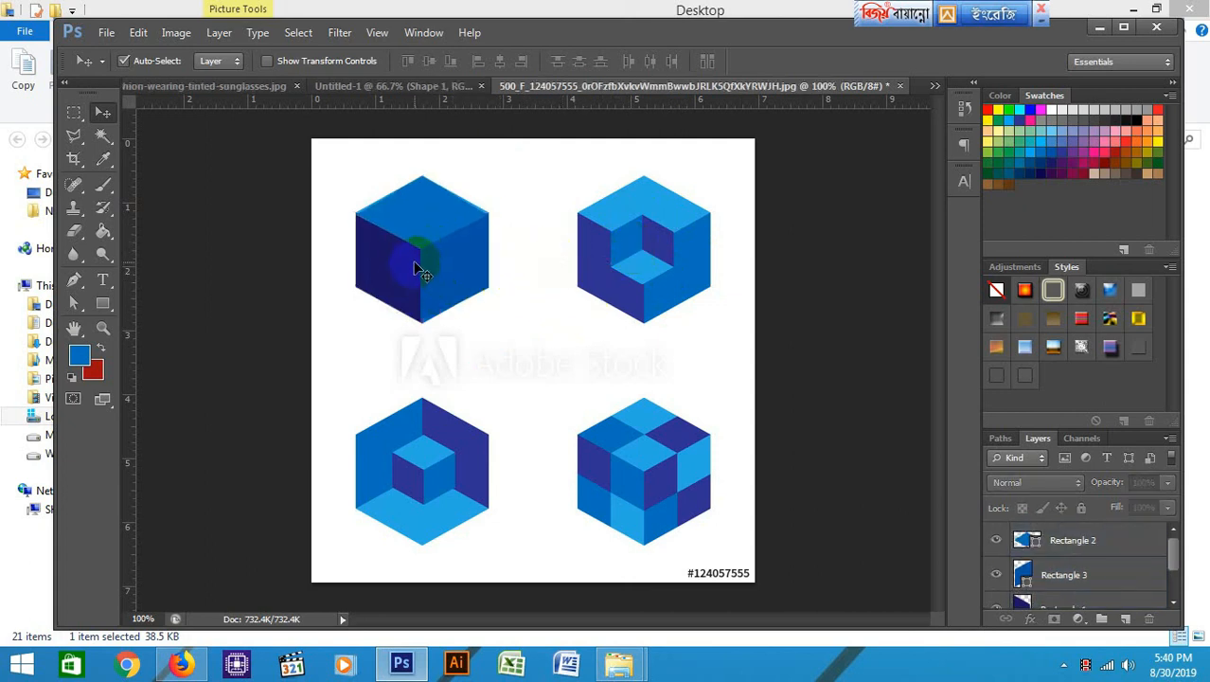
key("ctrl+z")
key("ctrl+z")
key("ctrl+z")
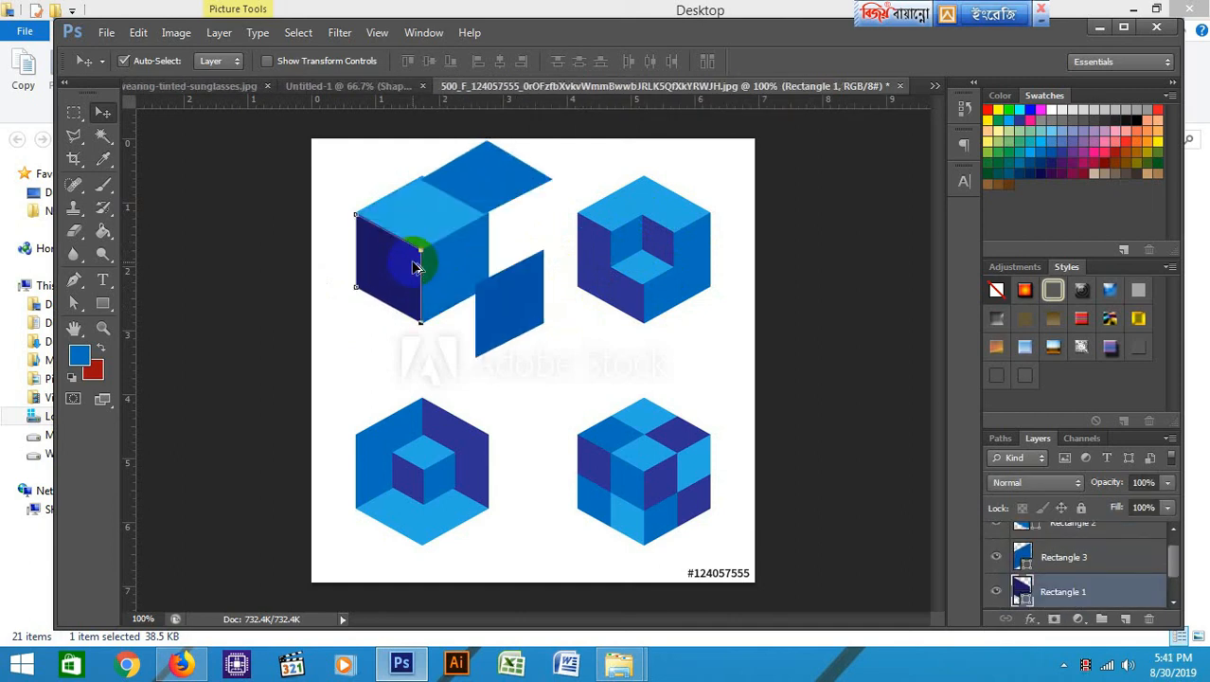
key("ctrl+alt+z")
key("ctrl+alt+z")
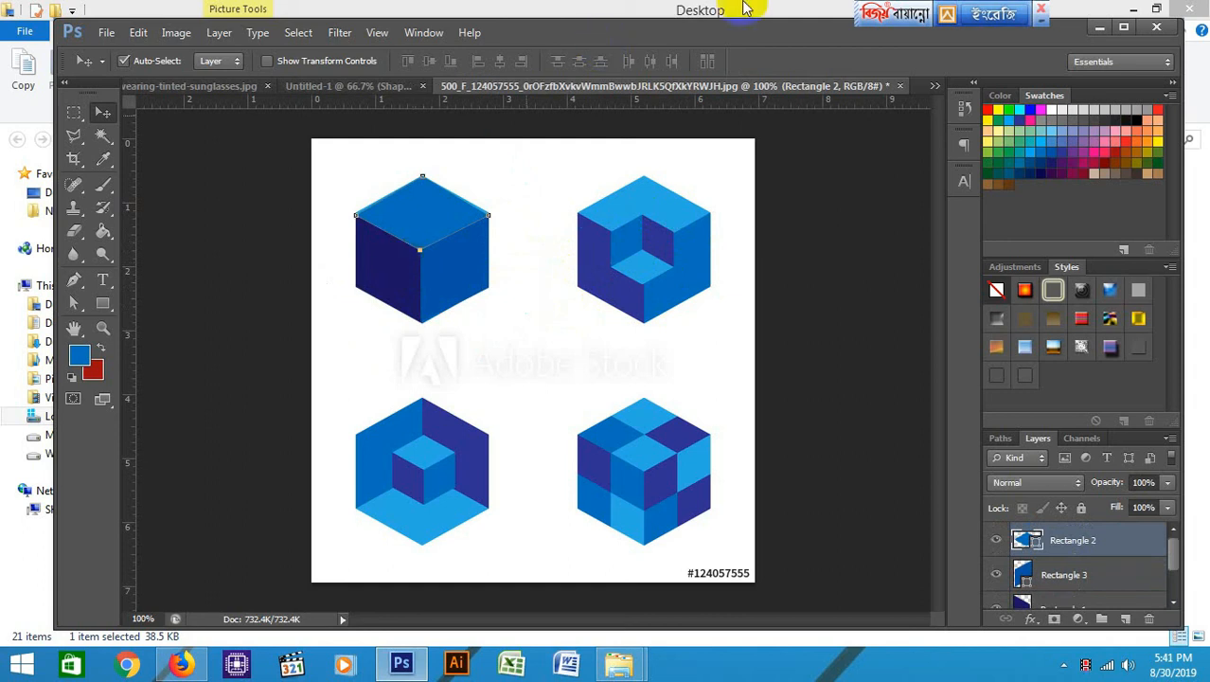
Select the three face shapes together and move the recreated cube into the space between the four reference cubes, then deselect
left_click(464, 294)
left_click(433, 223, "shift")
left_click(387, 280, "shift")
left_click_drag(453, 274, 569, 380)
left_click(809, 347)
left_click(558, 377)
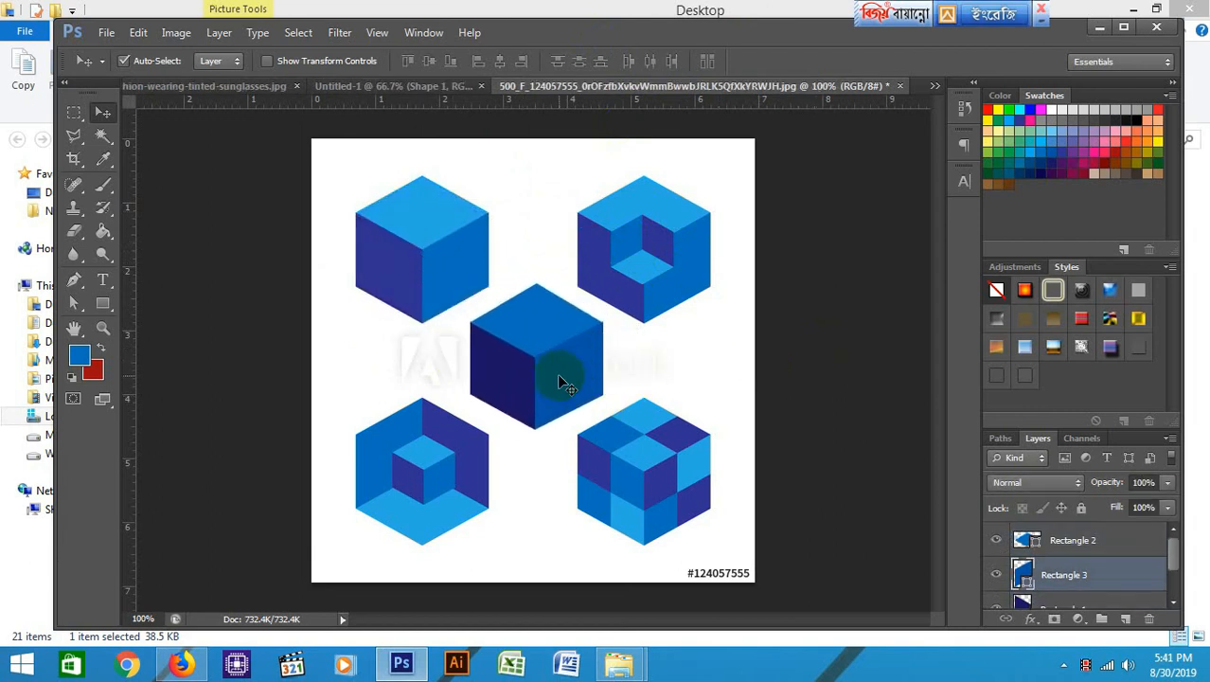
left_click(809, 441)
left_click(507, 326)
left_click(453, 328)
left_click(427, 284)
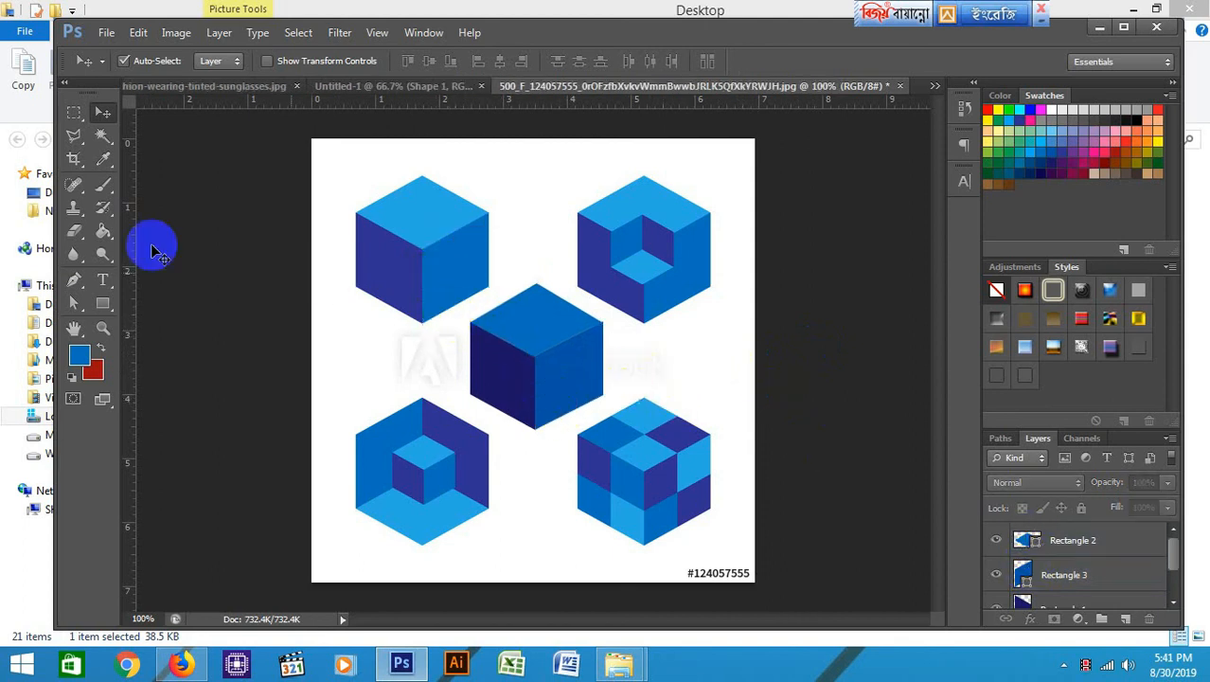
Select the centre cube's three shape layers, make the layer list taller and duplicate the selected layers
left_click_drag(466, 314, 594, 397)
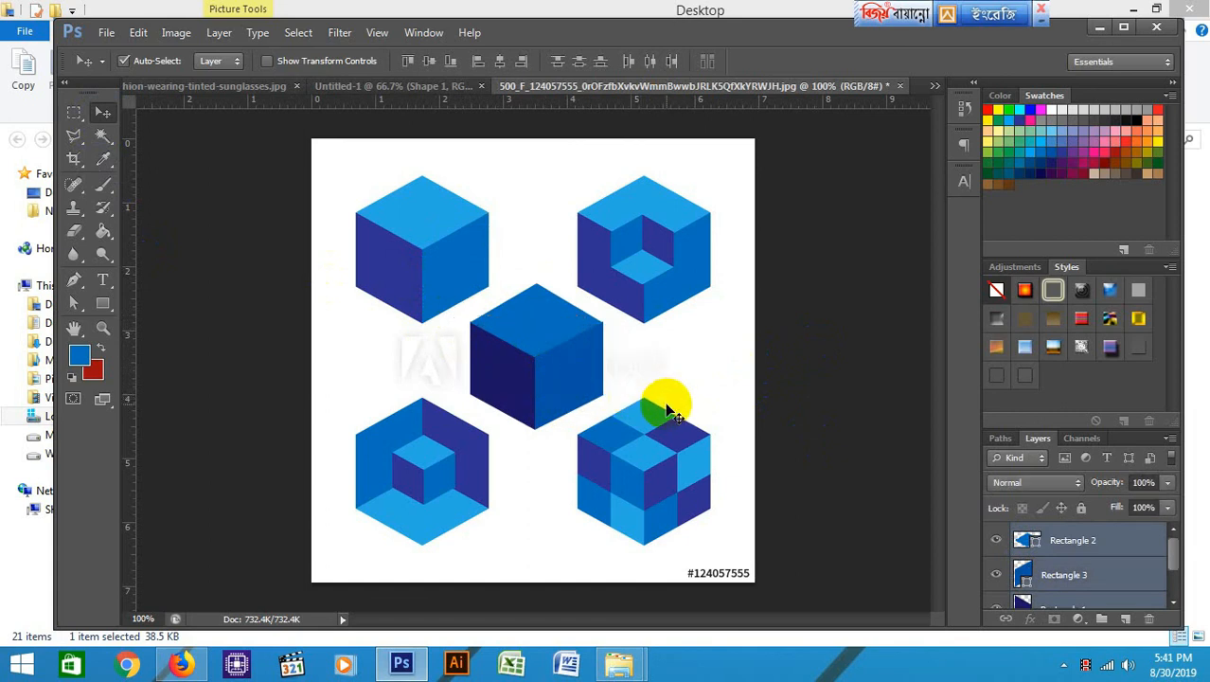
key("ctrl+t")
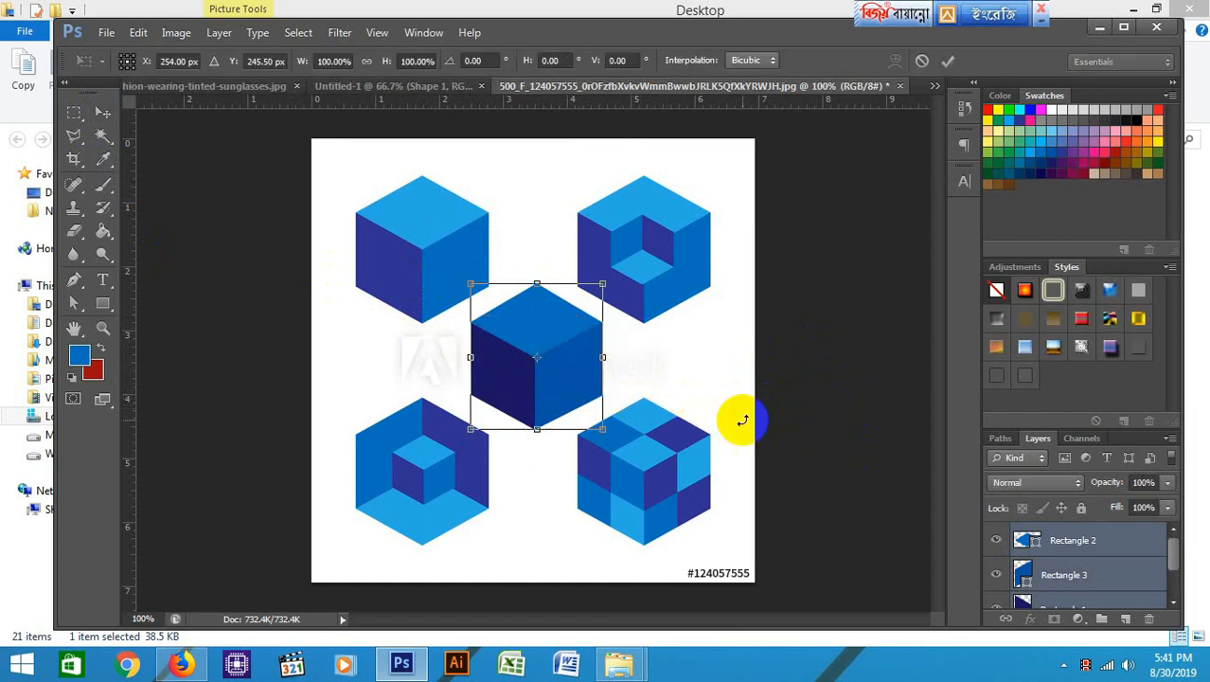
key("Return")
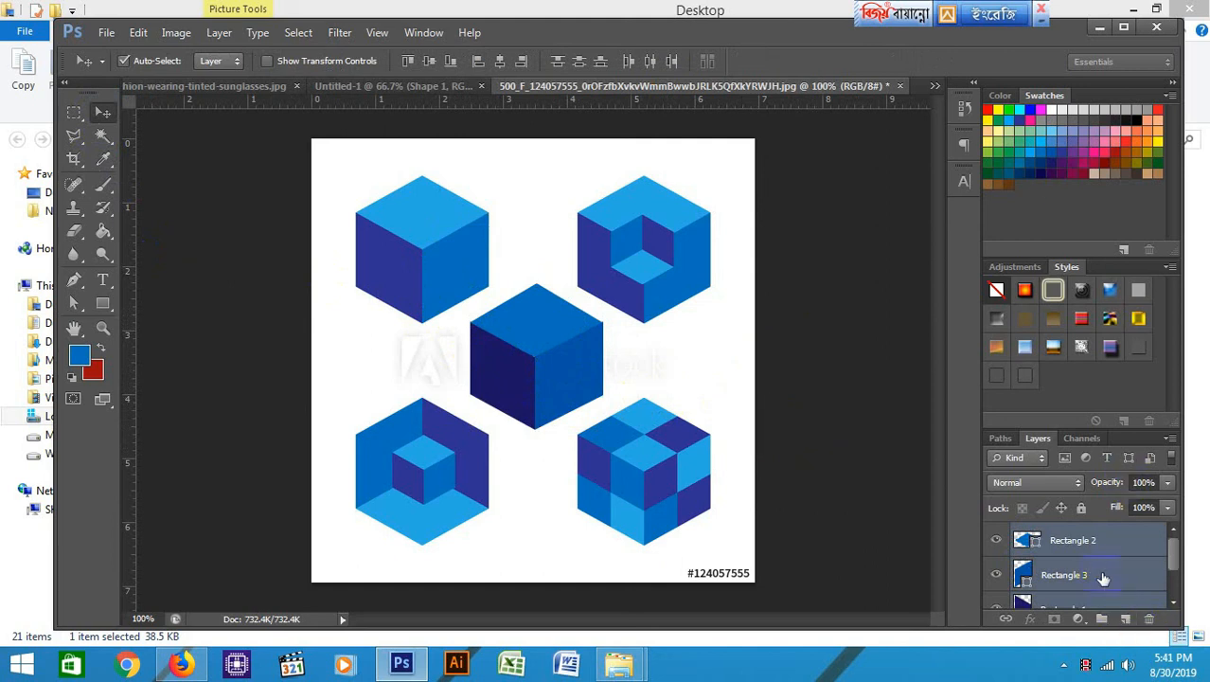
left_click_drag(1075, 427, 1075, 329)
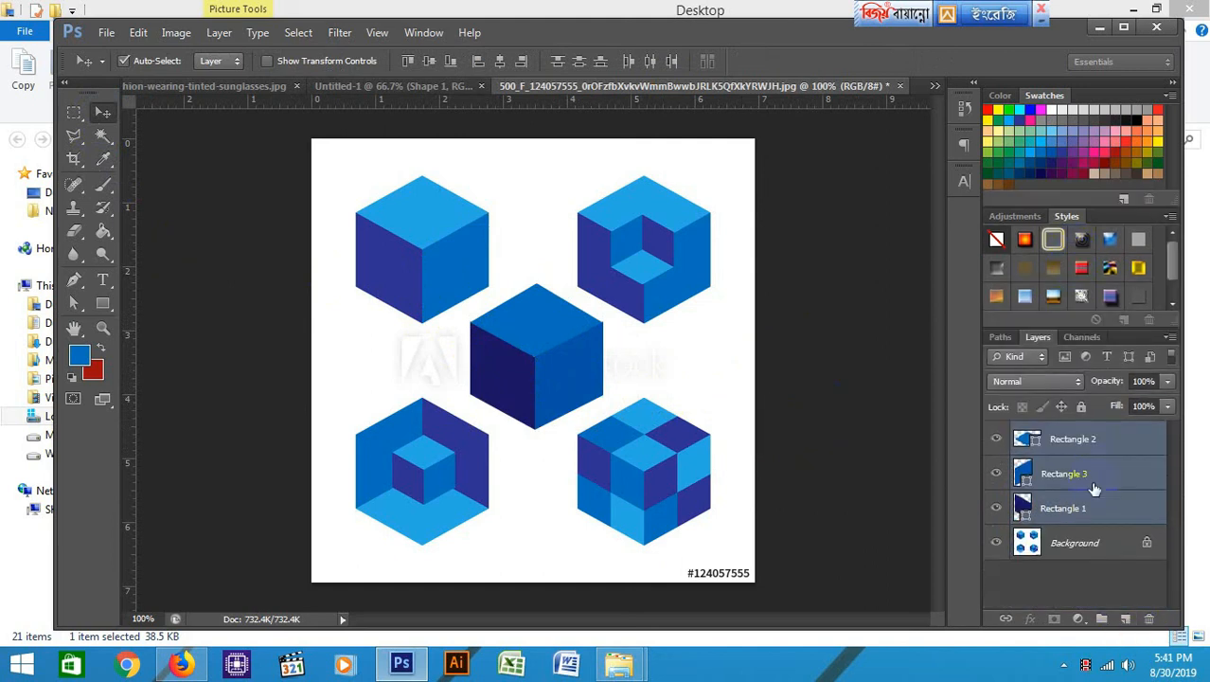
key("ctrl+j")
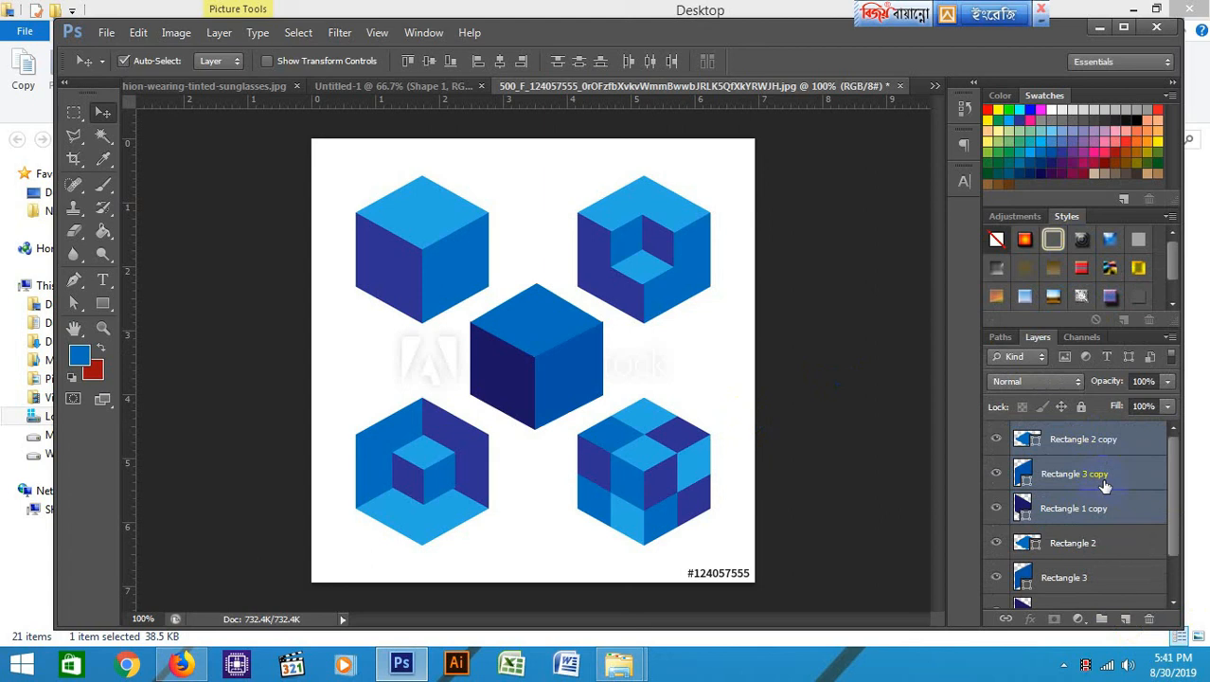
Scale the duplicated cube to about 45% around its centre with Free Transform and apply it
key("ctrl+t")
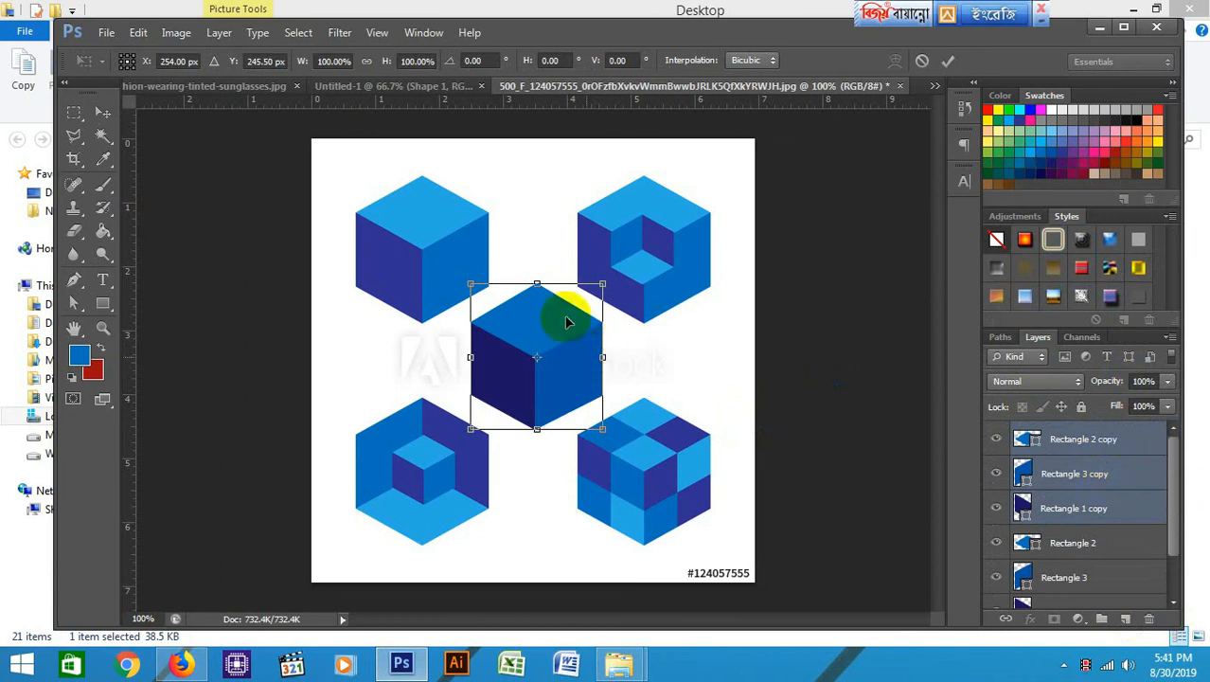
left_click_drag(602, 284, 565, 324)
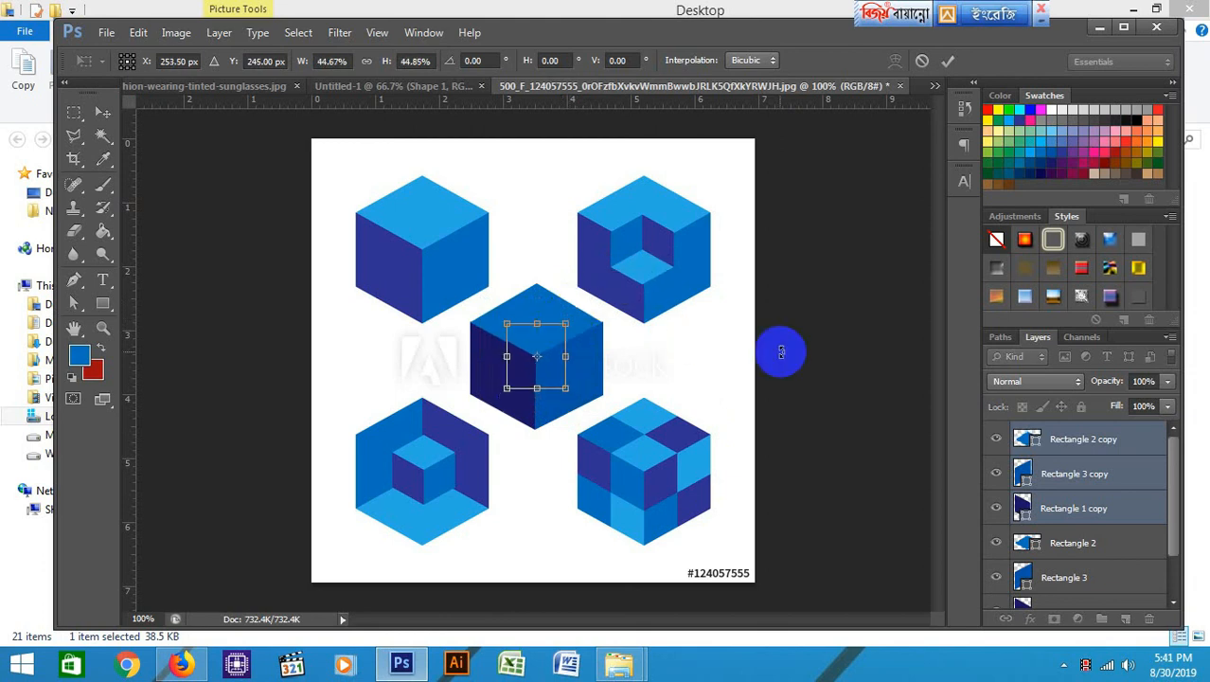
key("Return")
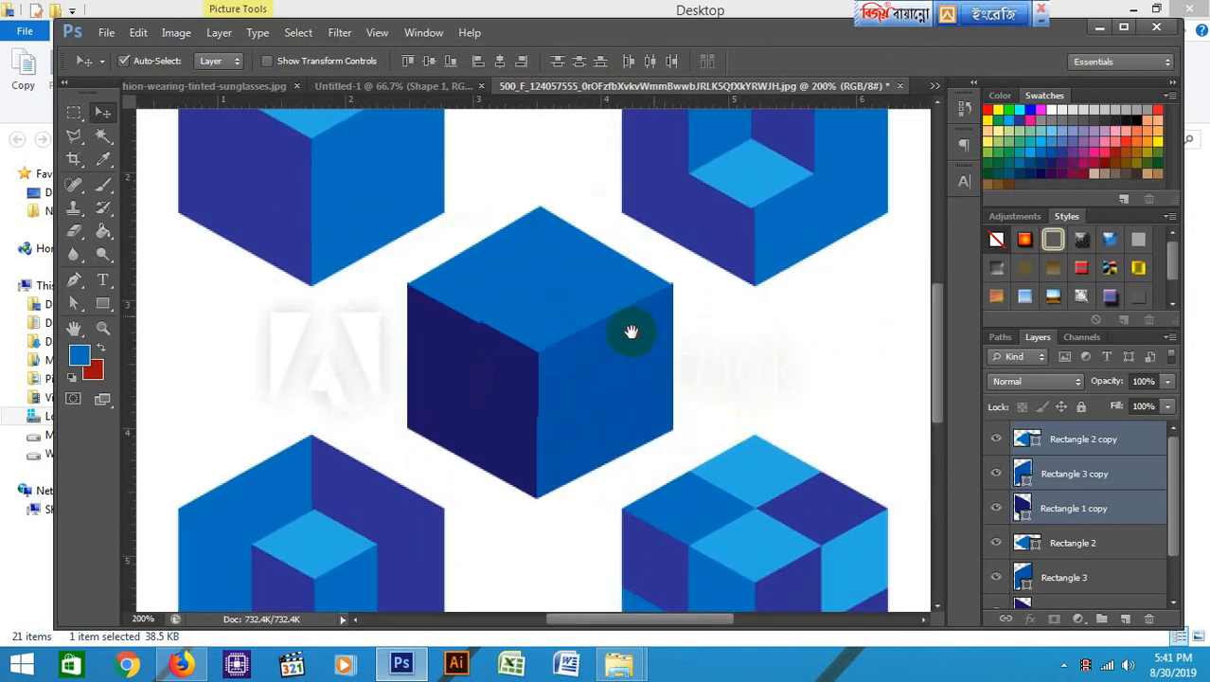
left_click_drag(631, 330, 584, 379)
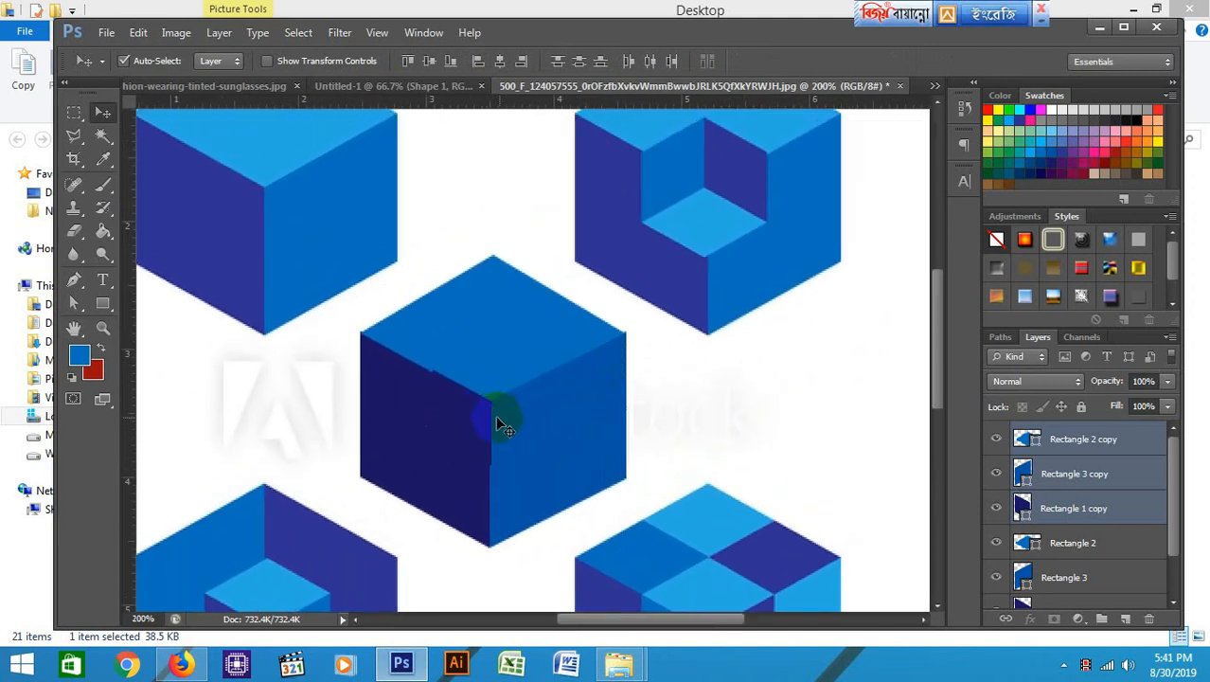
Rotate the small duplicated cube 180° around its centre with Free Transform and apply it, forming a recessed corner in the large cube
key("ctrl+t")
left_click_drag(419, 332, 568, 464)
key("Return")
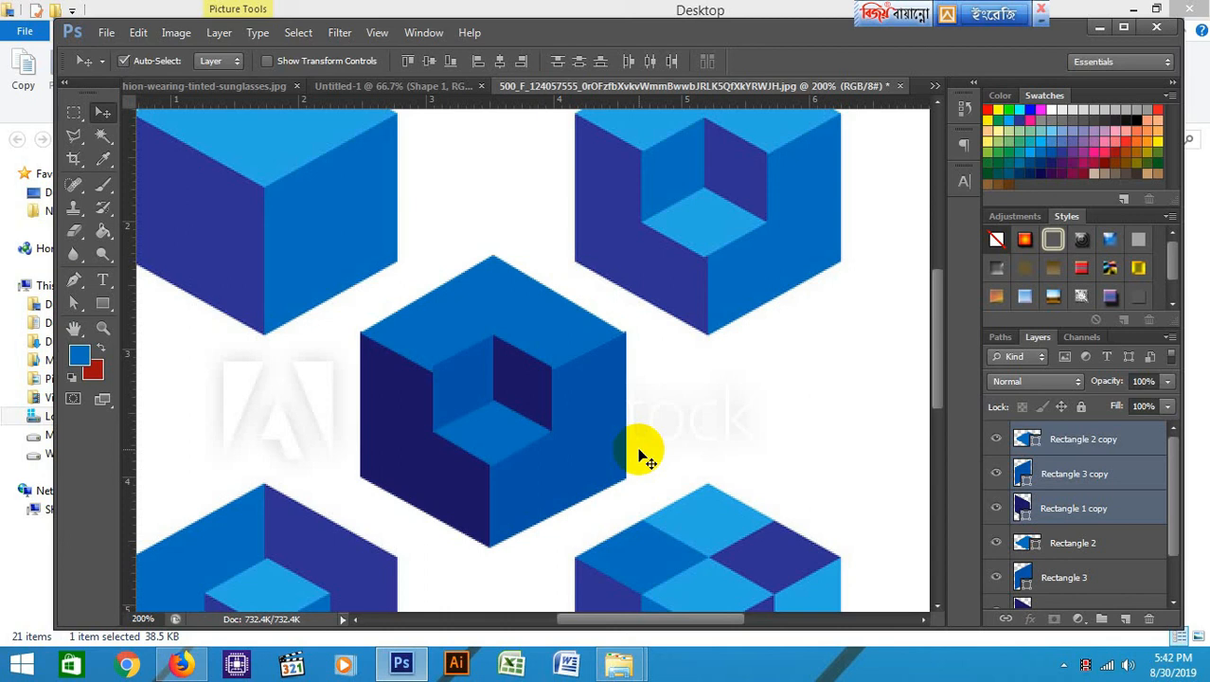
key("ctrl+minus")
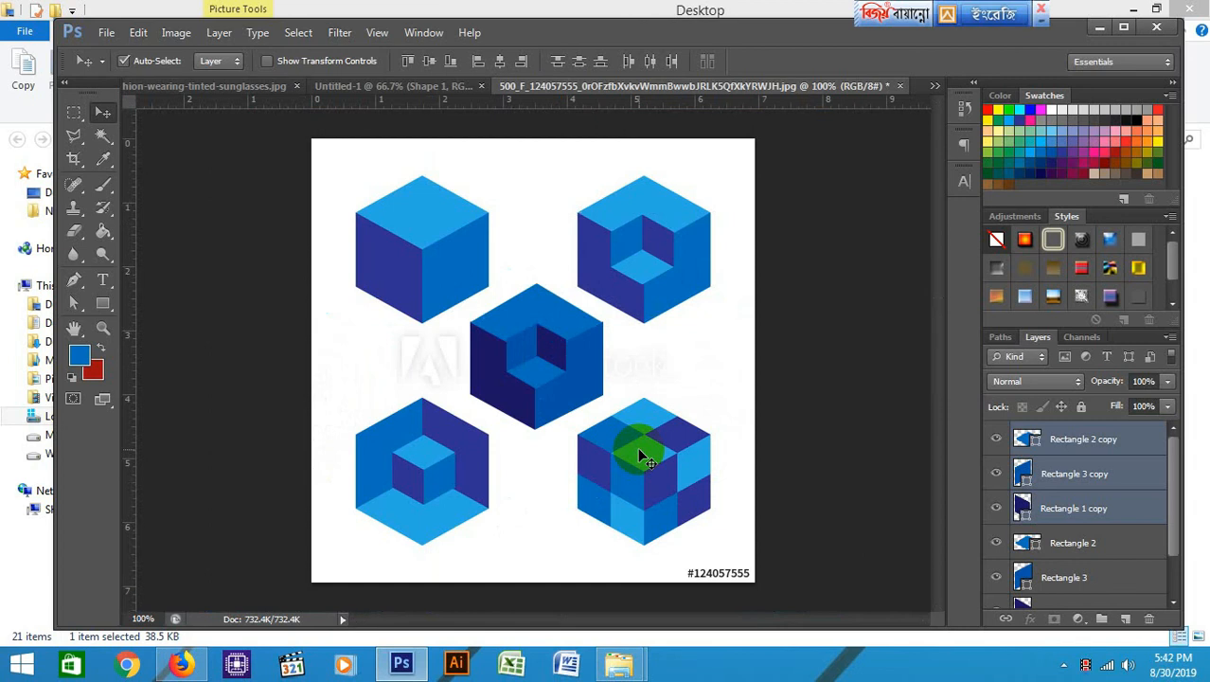
Delete all shape layers of the small and large centre cubes from between the four reference cubes
left_click_drag(546, 338, 557, 299)
key("Delete")
left_click_drag(543, 348, 516, 272)
key("Delete")
key("Delete")
key("Delete")
left_click(431, 243)
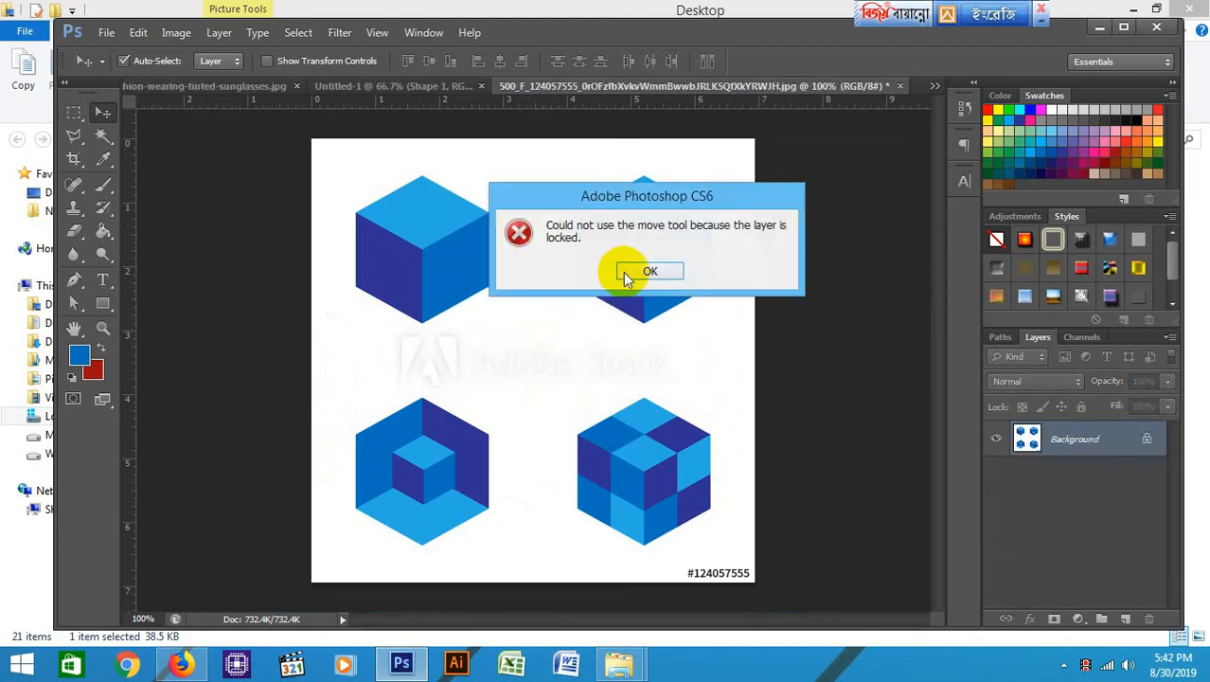
key("Return")
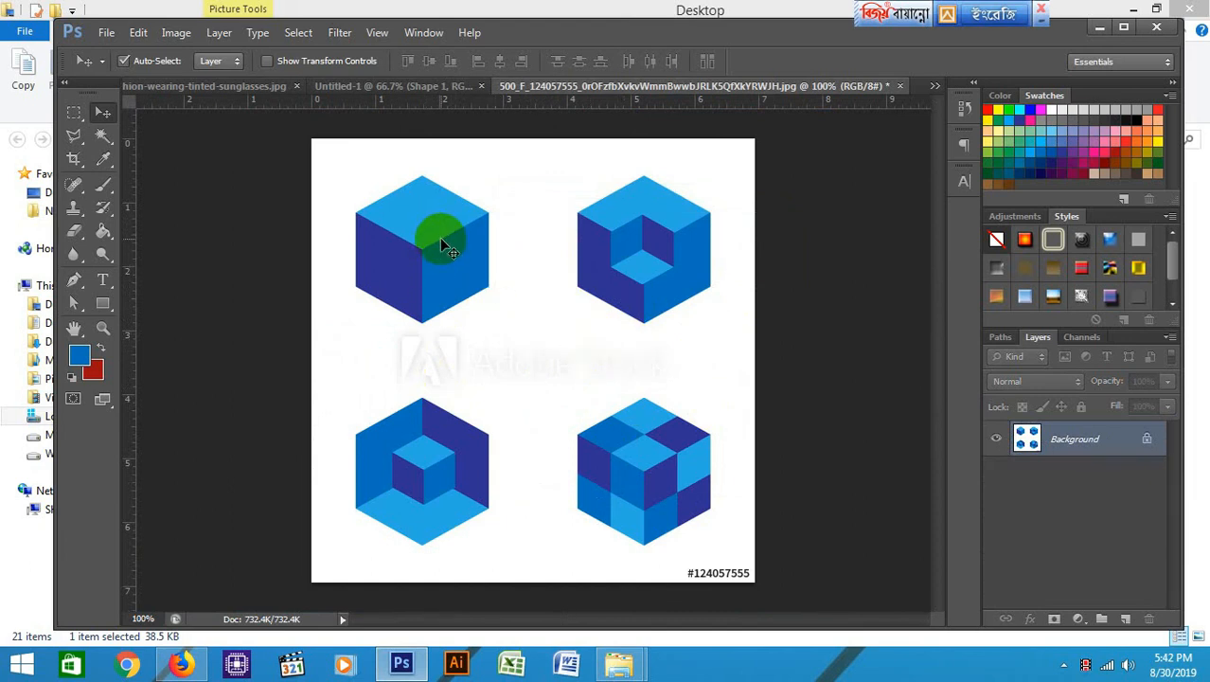
Close the cube artwork and the Untitled-1 curve drawing without saving either document
key("ctrl+w")
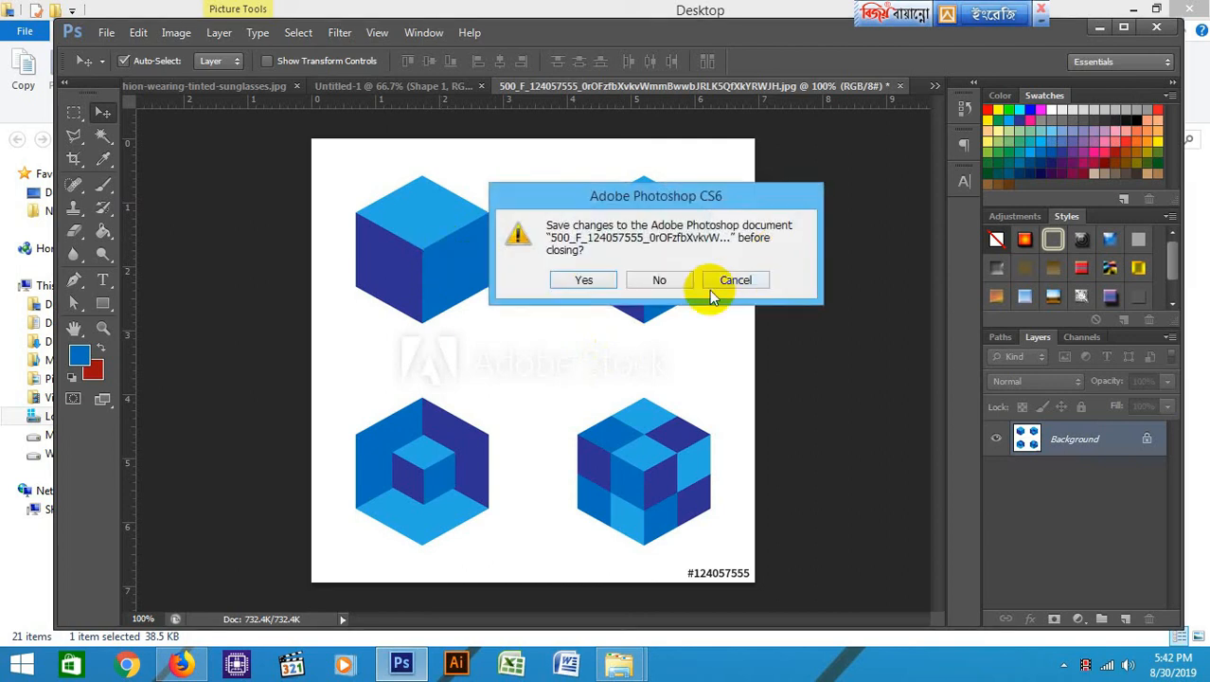
left_click(659, 280)
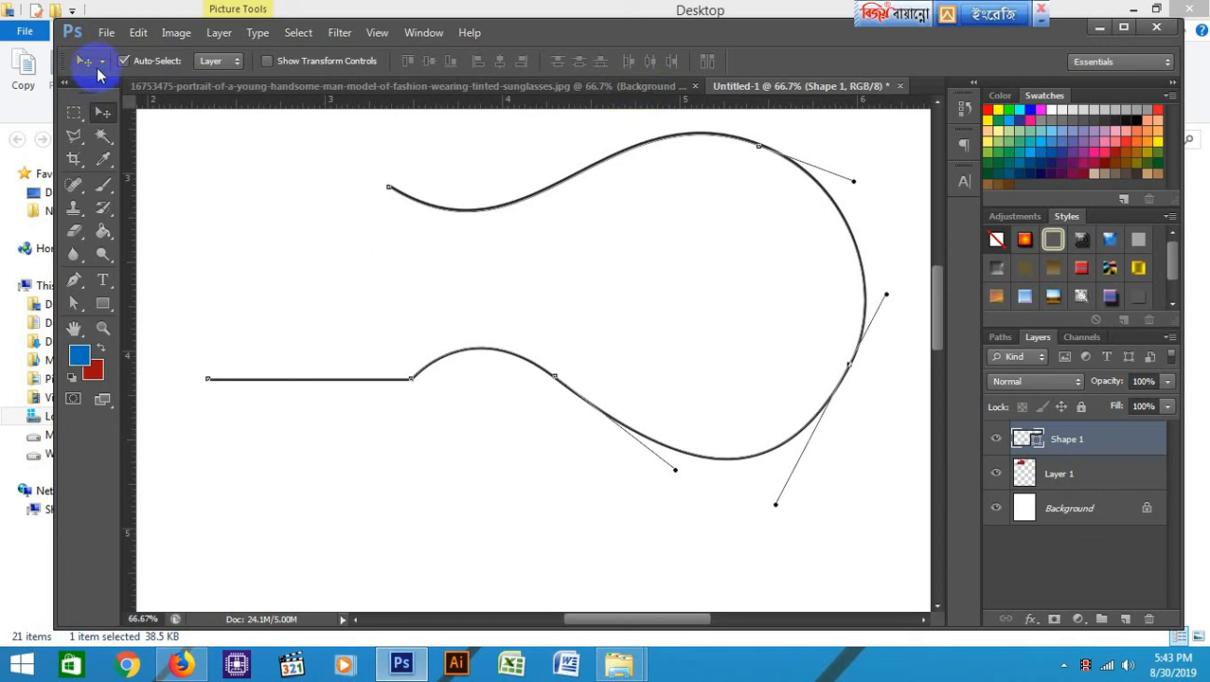
left_click(106, 32)
left_click(474, 178)
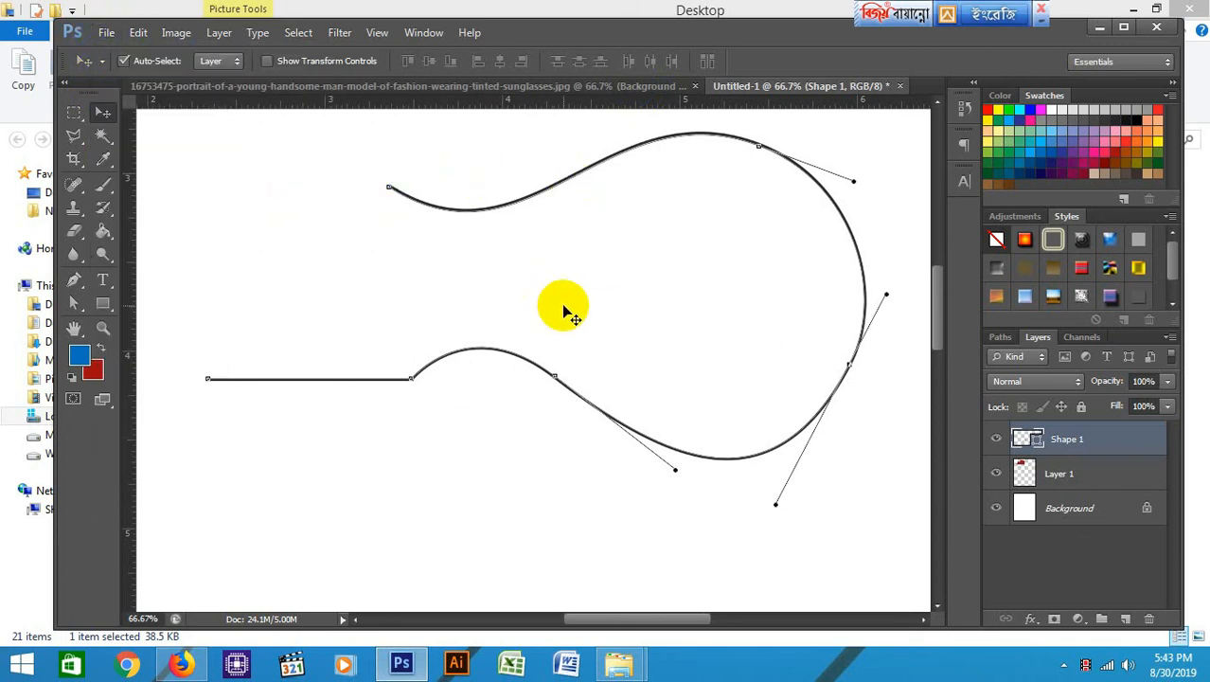
left_click(900, 85)
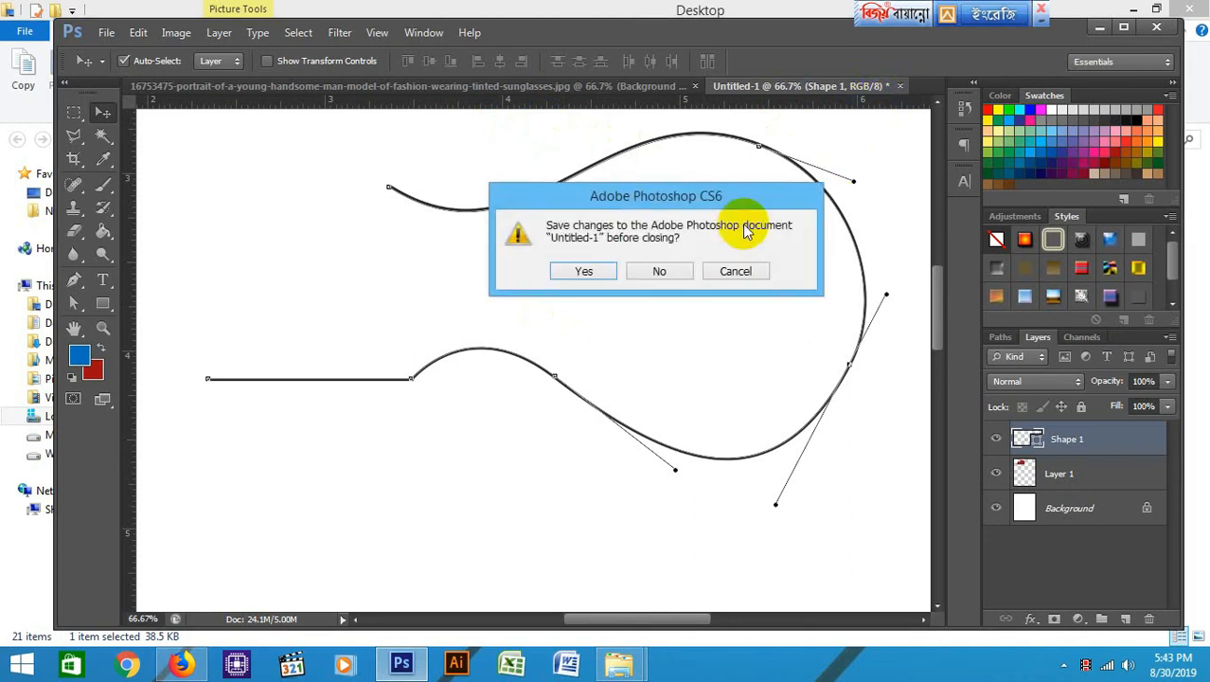
left_click(663, 272)
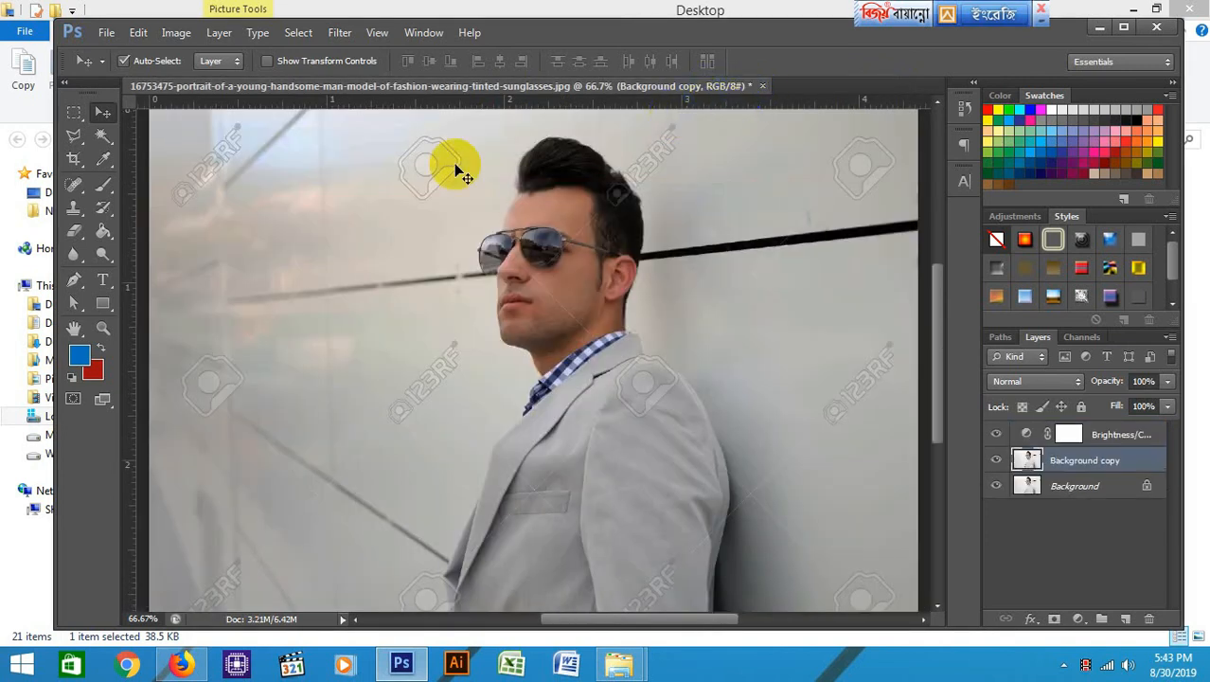
Close the sunglasses portrait without saving, and minimize Photoshop and File Explorer to get back to the browser's image results
left_click(534, 163)
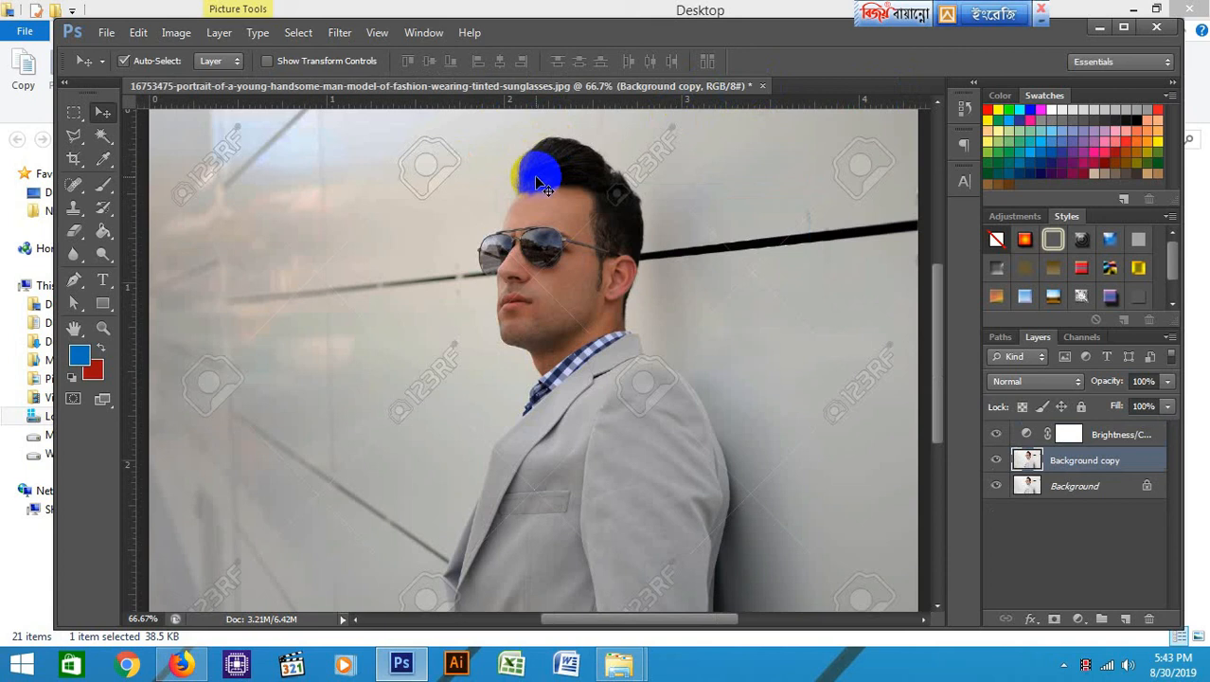
left_click(763, 86)
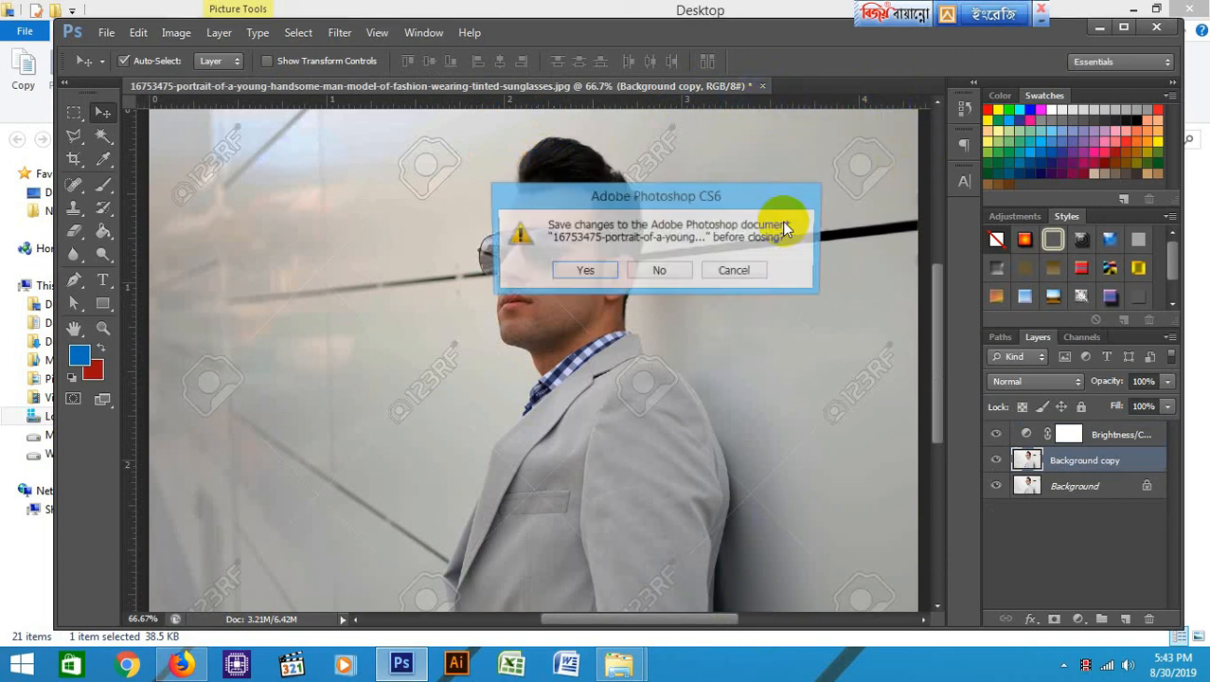
left_click(660, 271)
left_click(1100, 28)
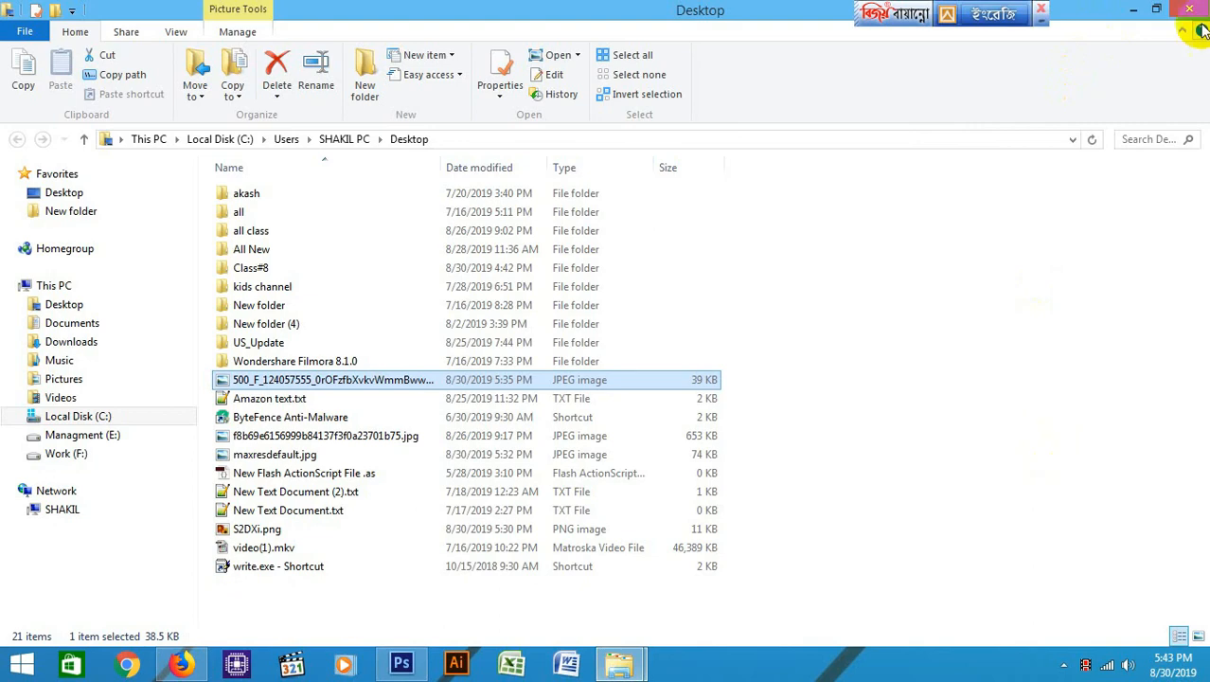
left_click(1133, 10)
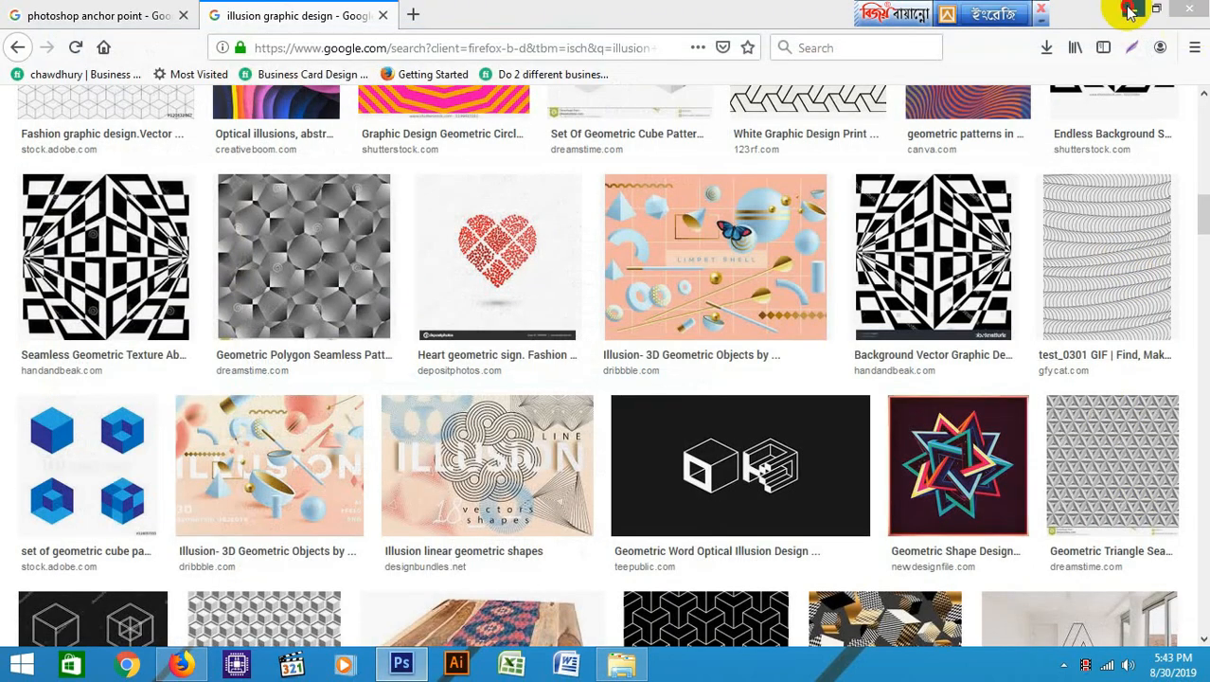